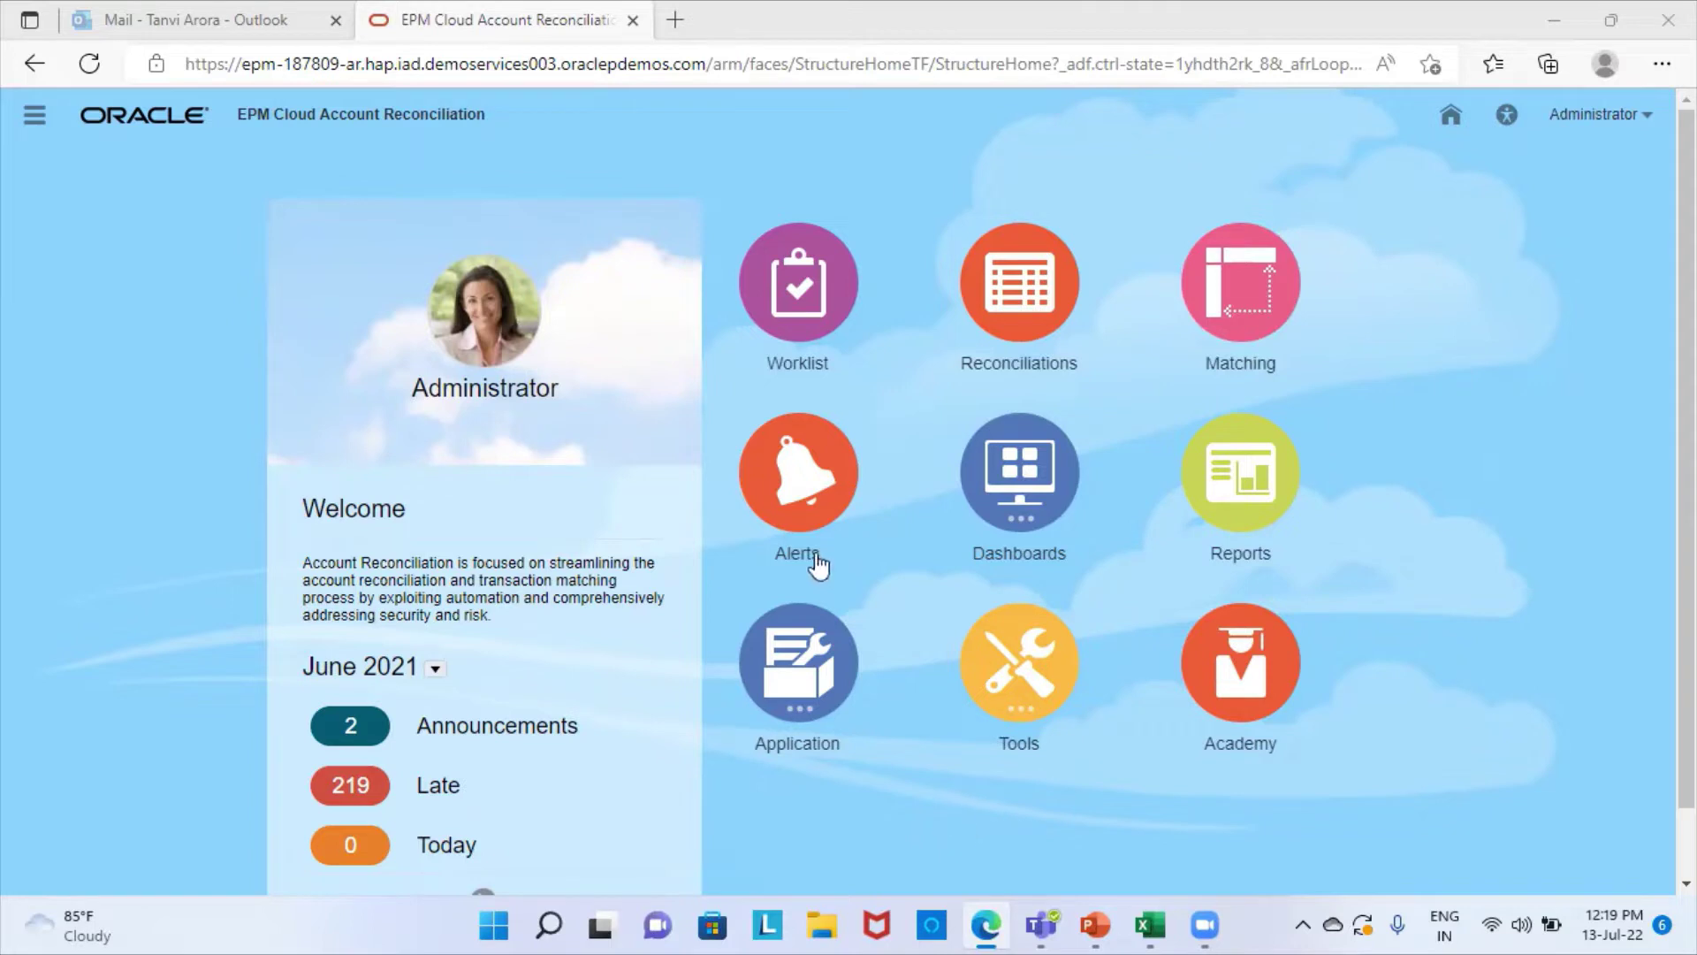
# Step: Open the Variance Analysis Monthly format from the application's format configuration
pyautogui.click(831, 665)
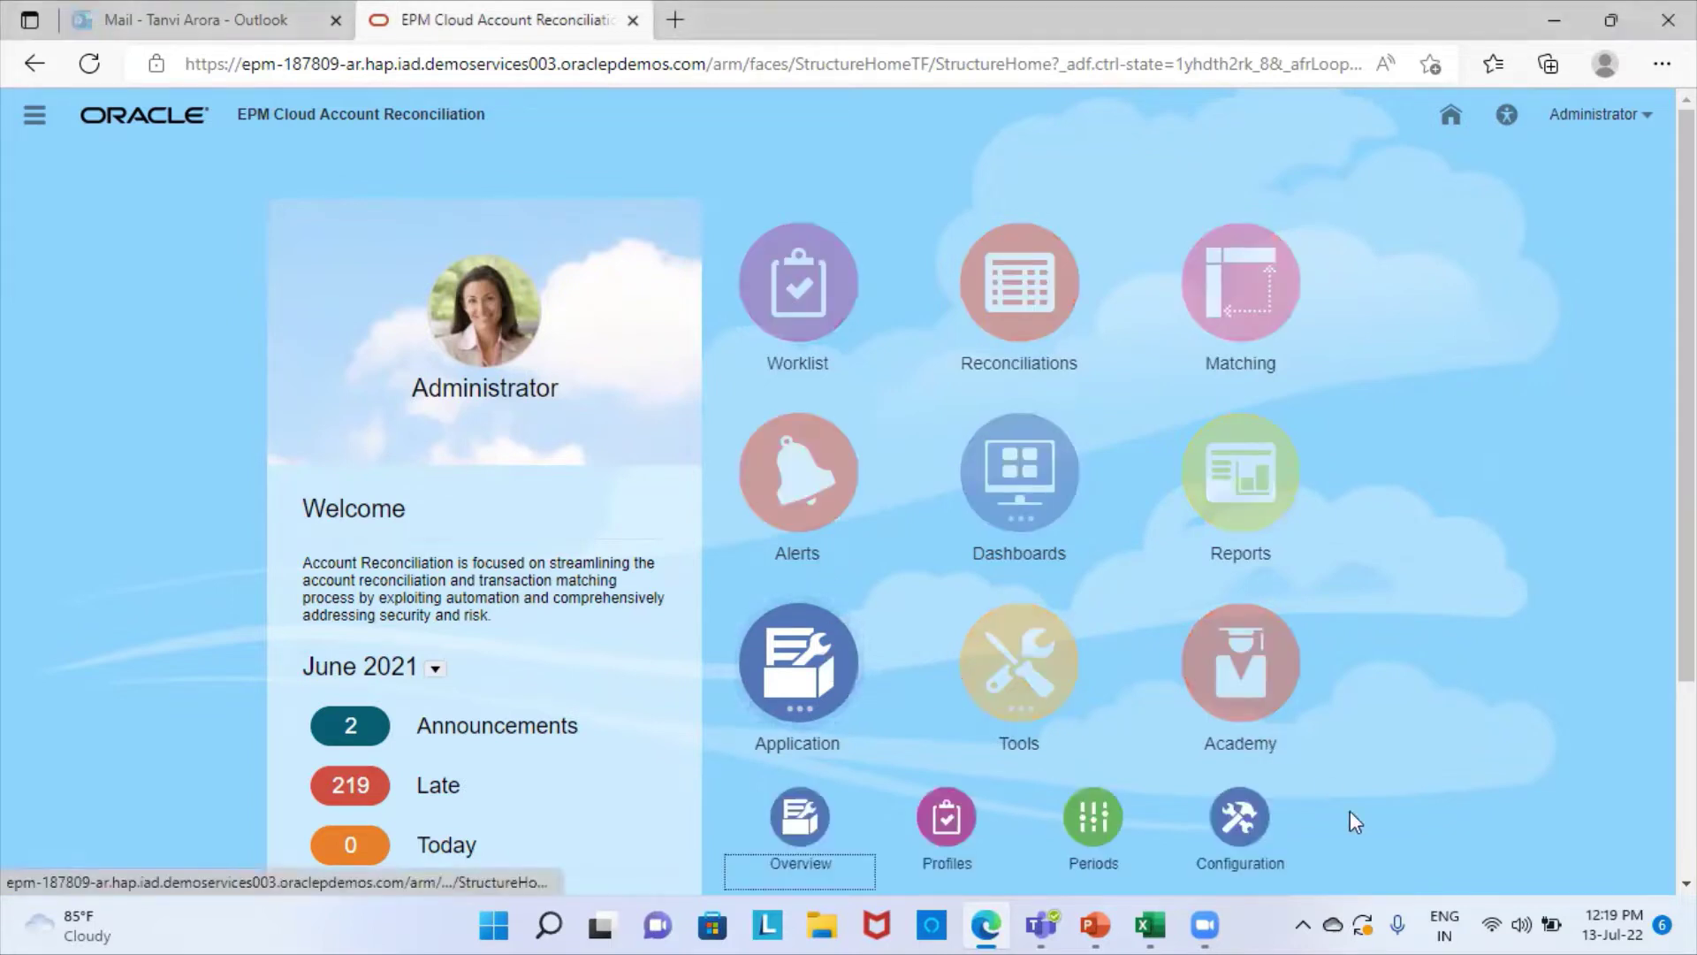
pyautogui.click(1242, 822)
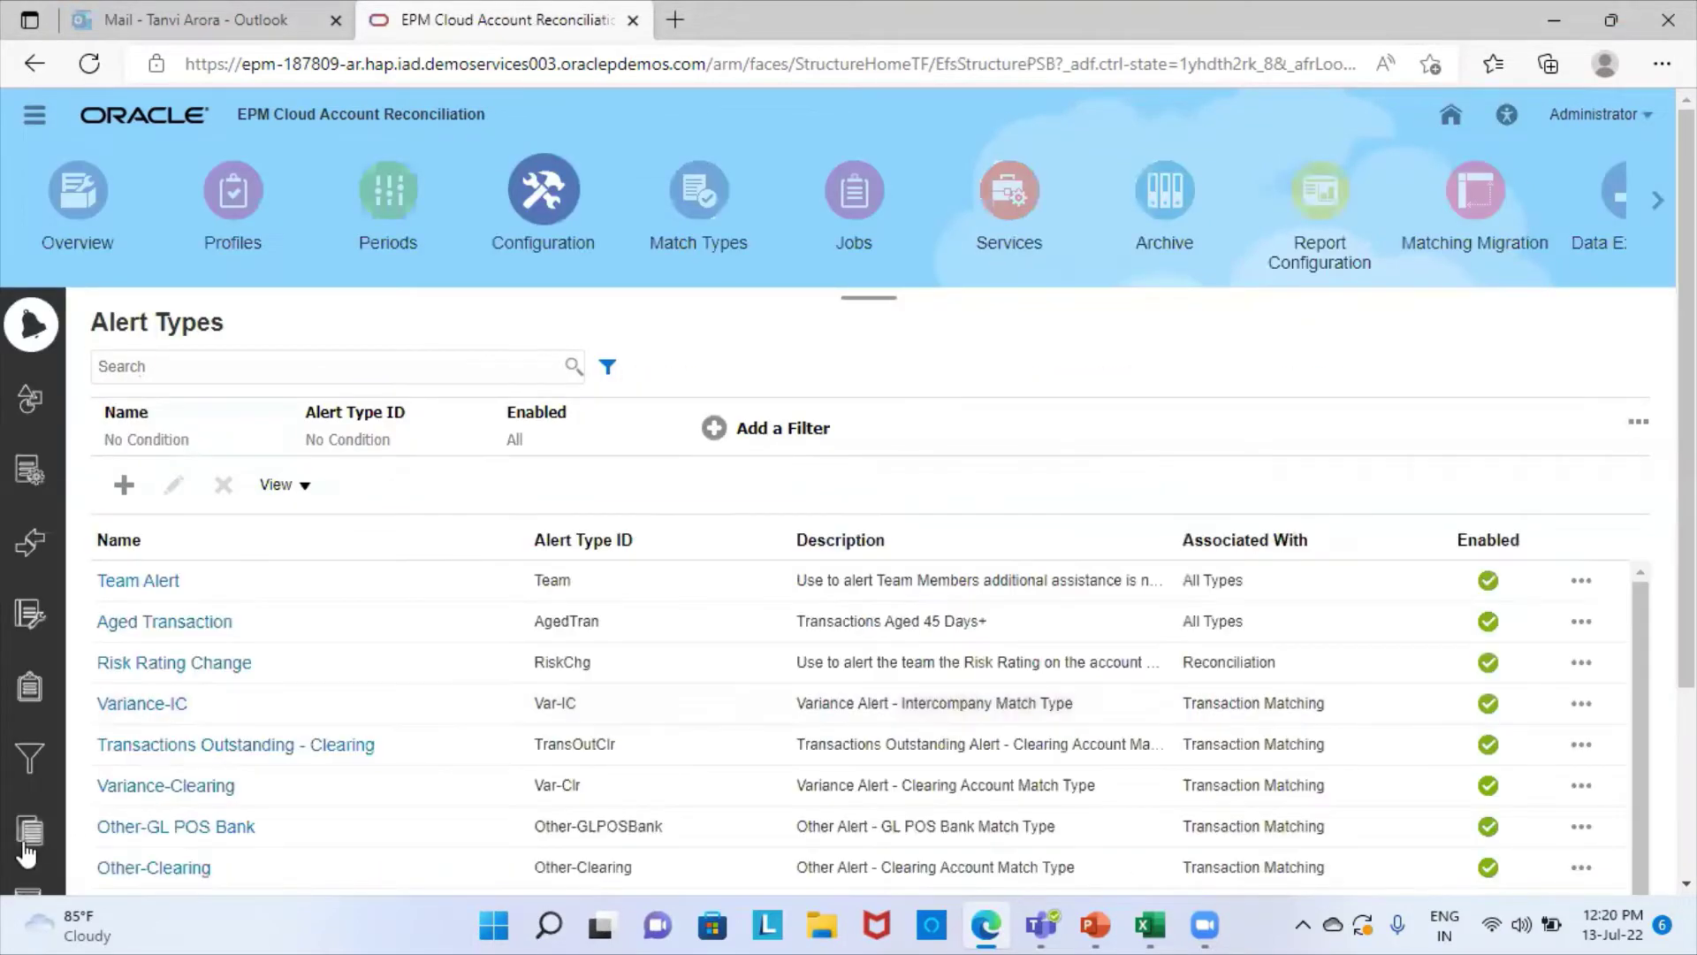
pyautogui.click(26, 847)
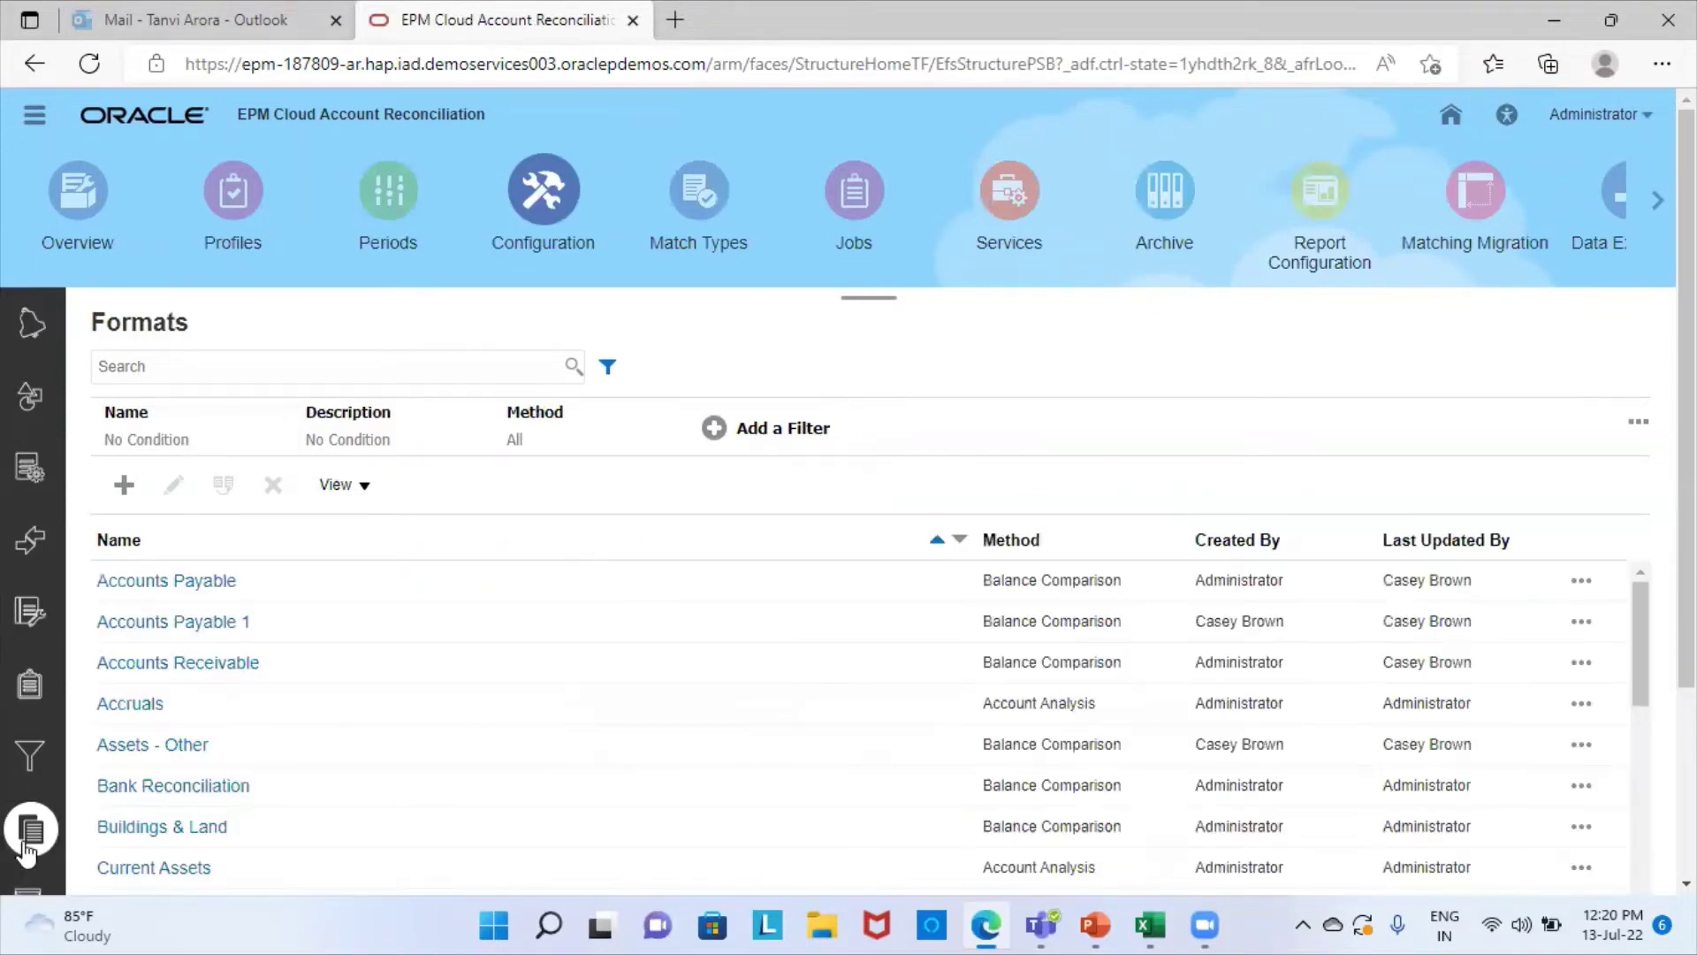
pyautogui.scroll(-15, 279, 806)
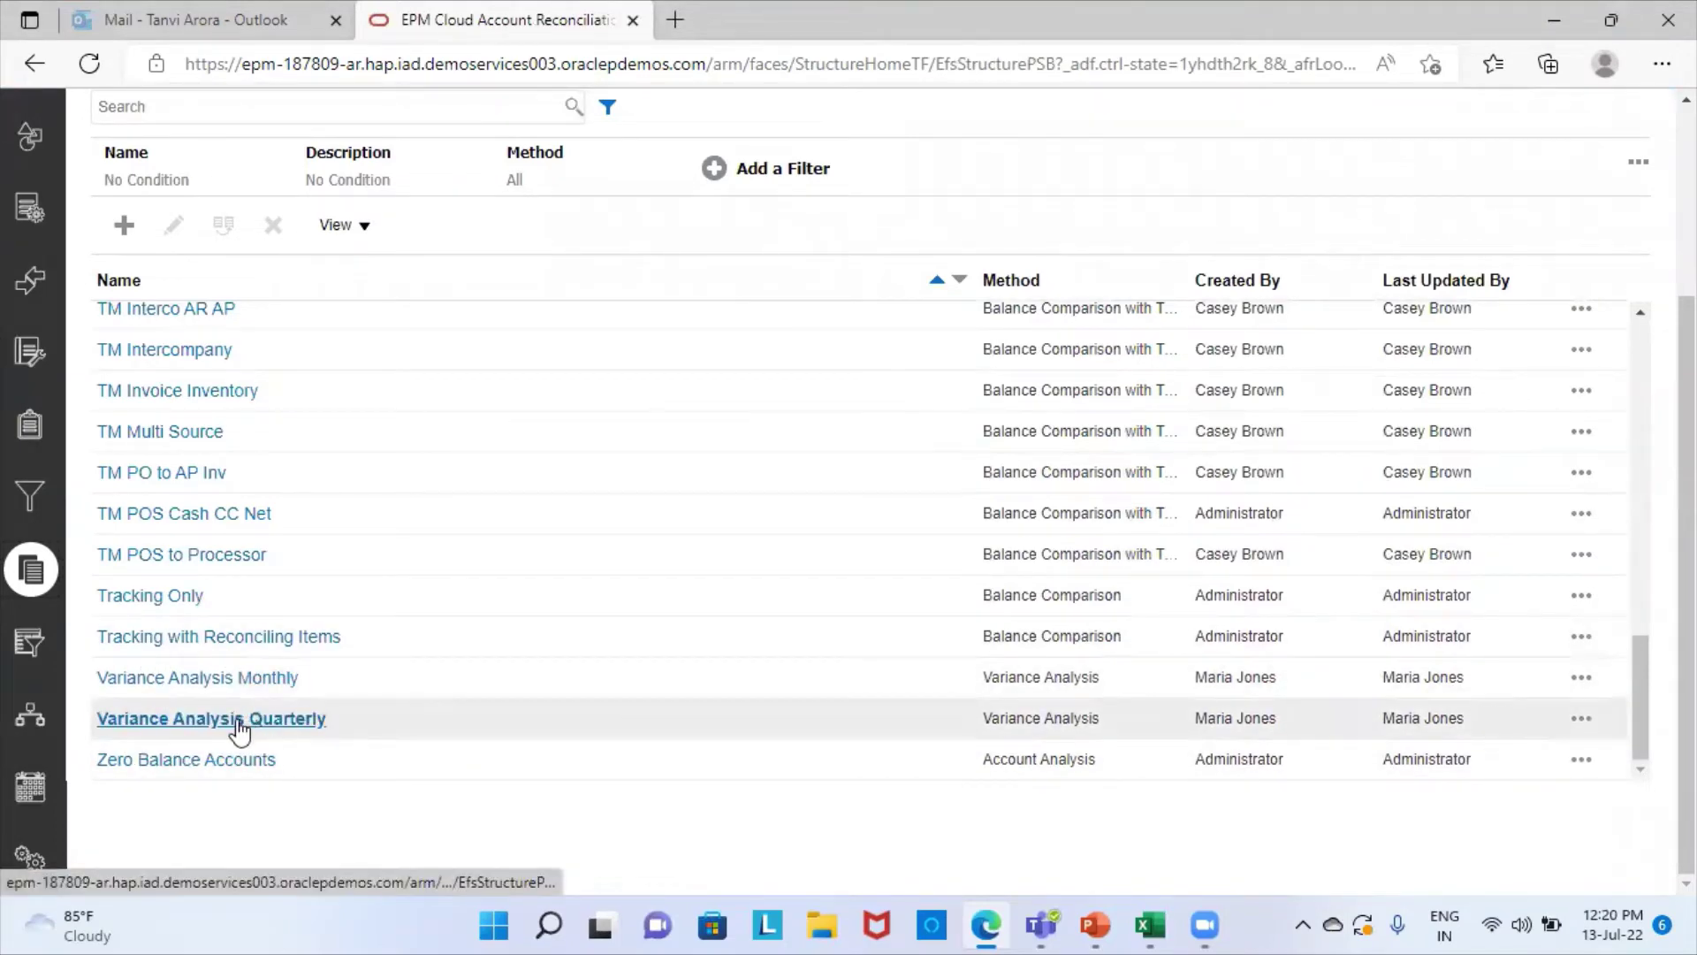
pyautogui.click(260, 679)
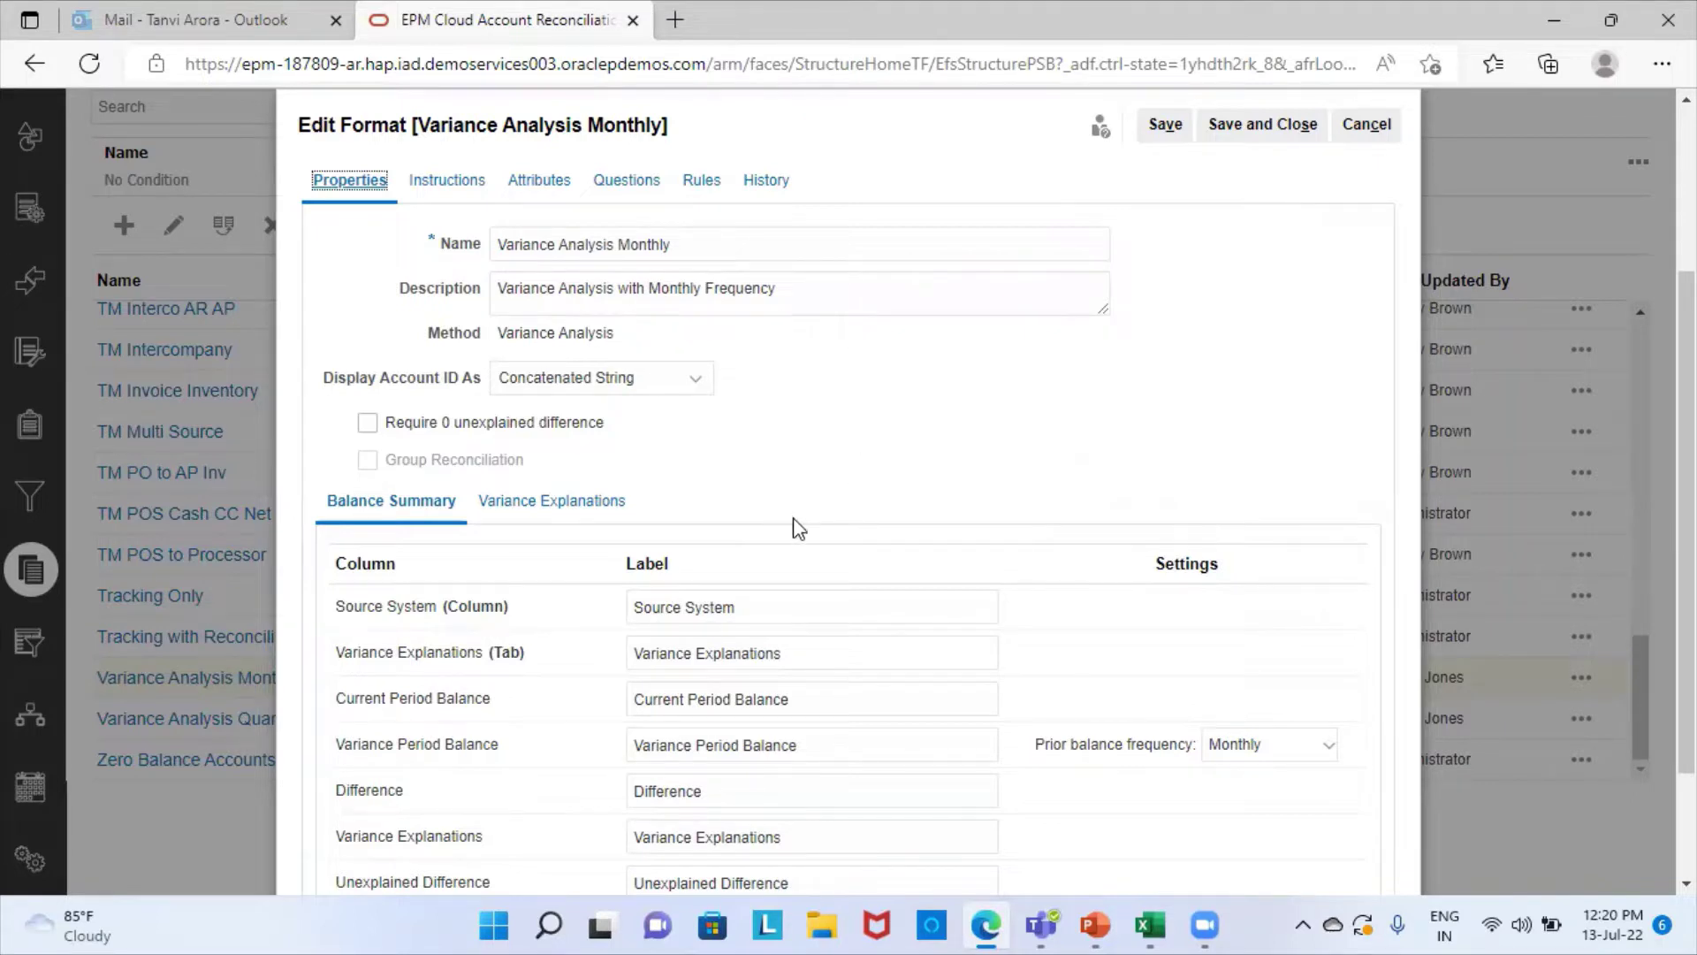
# Step: Review the prior balance frequency options for the Variance Period Balance and close the format without saving
pyautogui.scroll(-2, 814, 538)
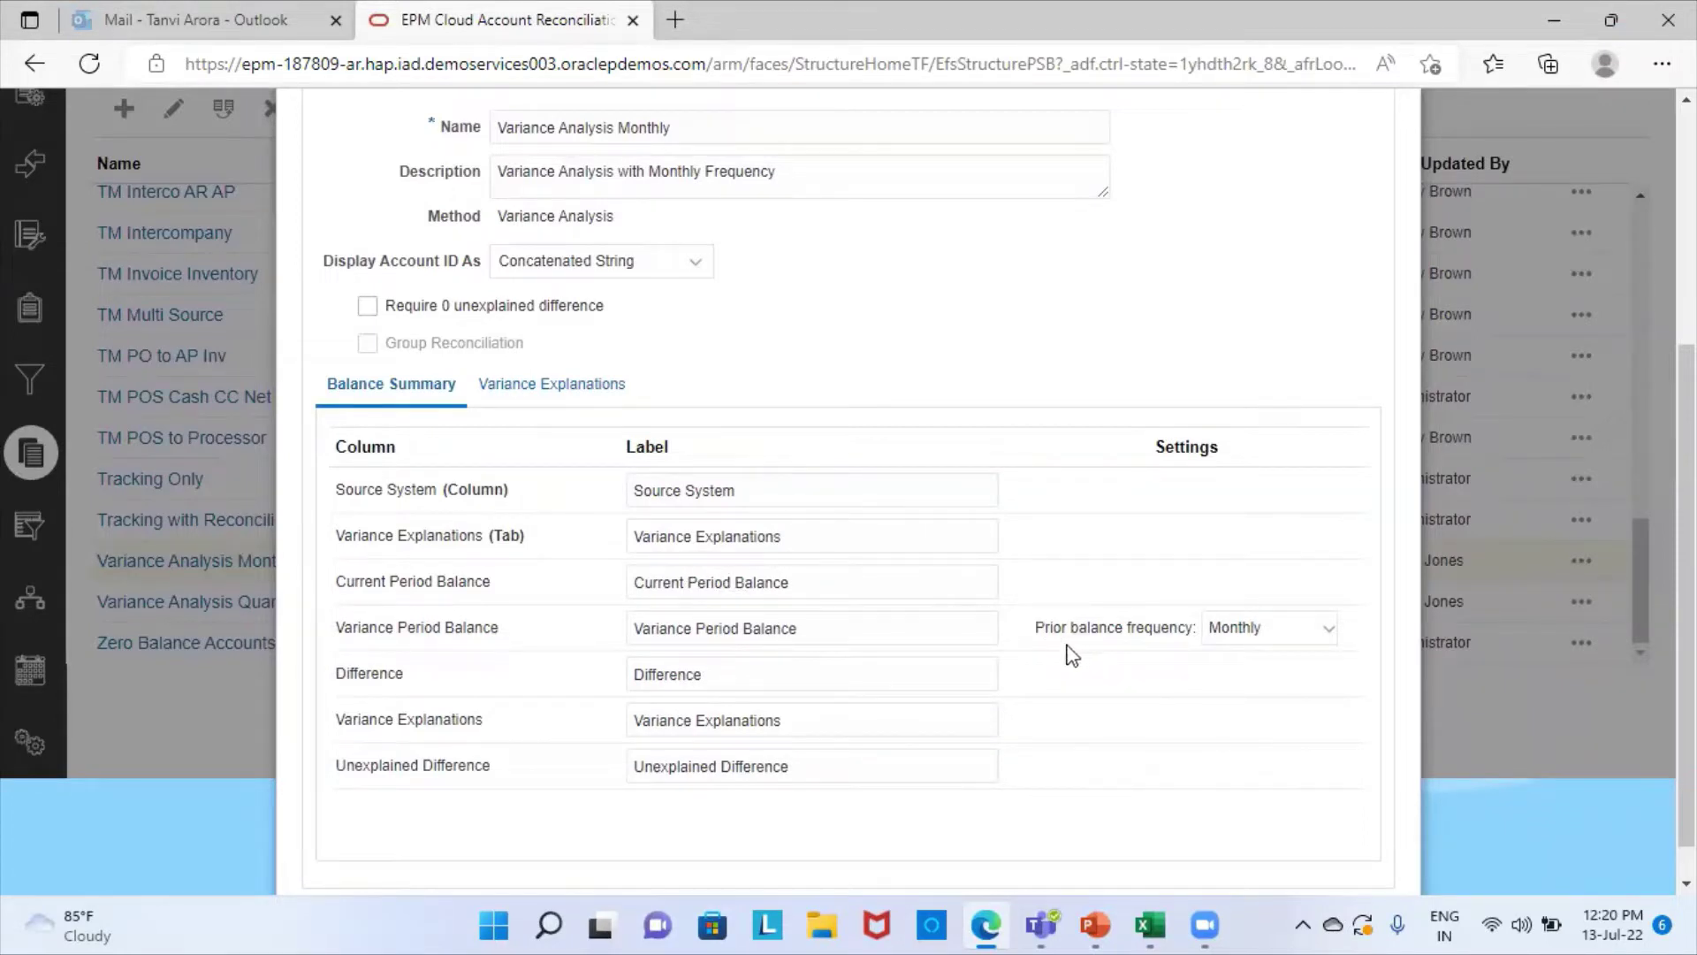
pyautogui.click(1305, 636)
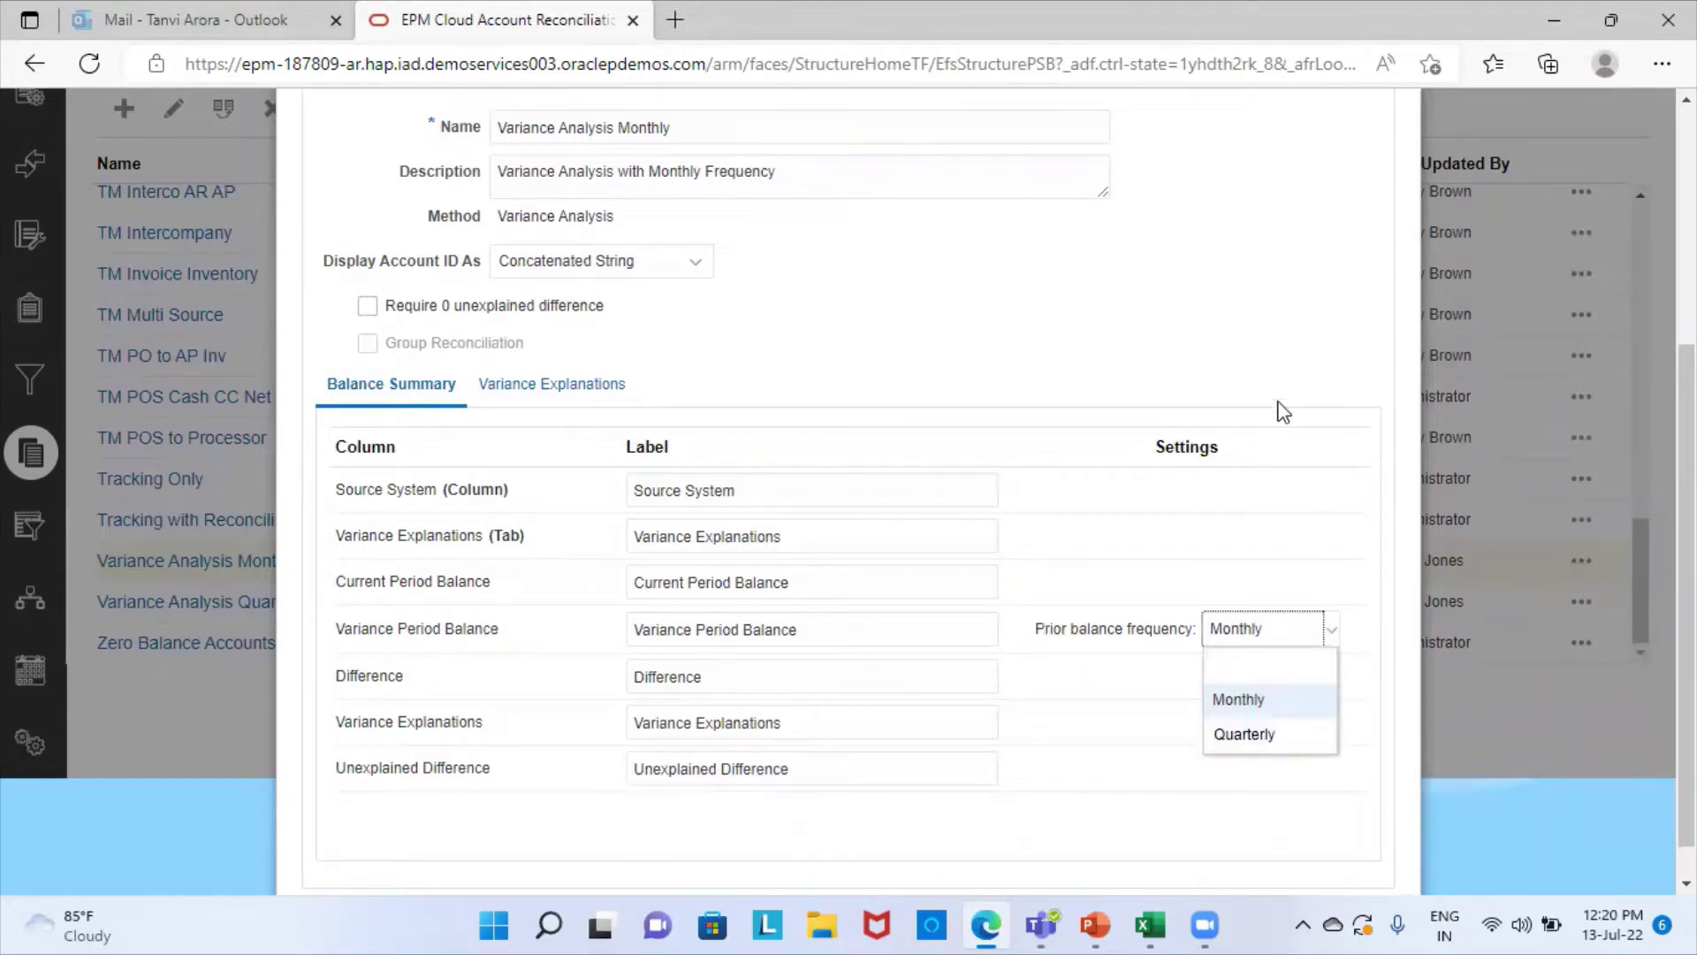
pyautogui.click(1283, 347)
pyautogui.scroll(5, 711, 224)
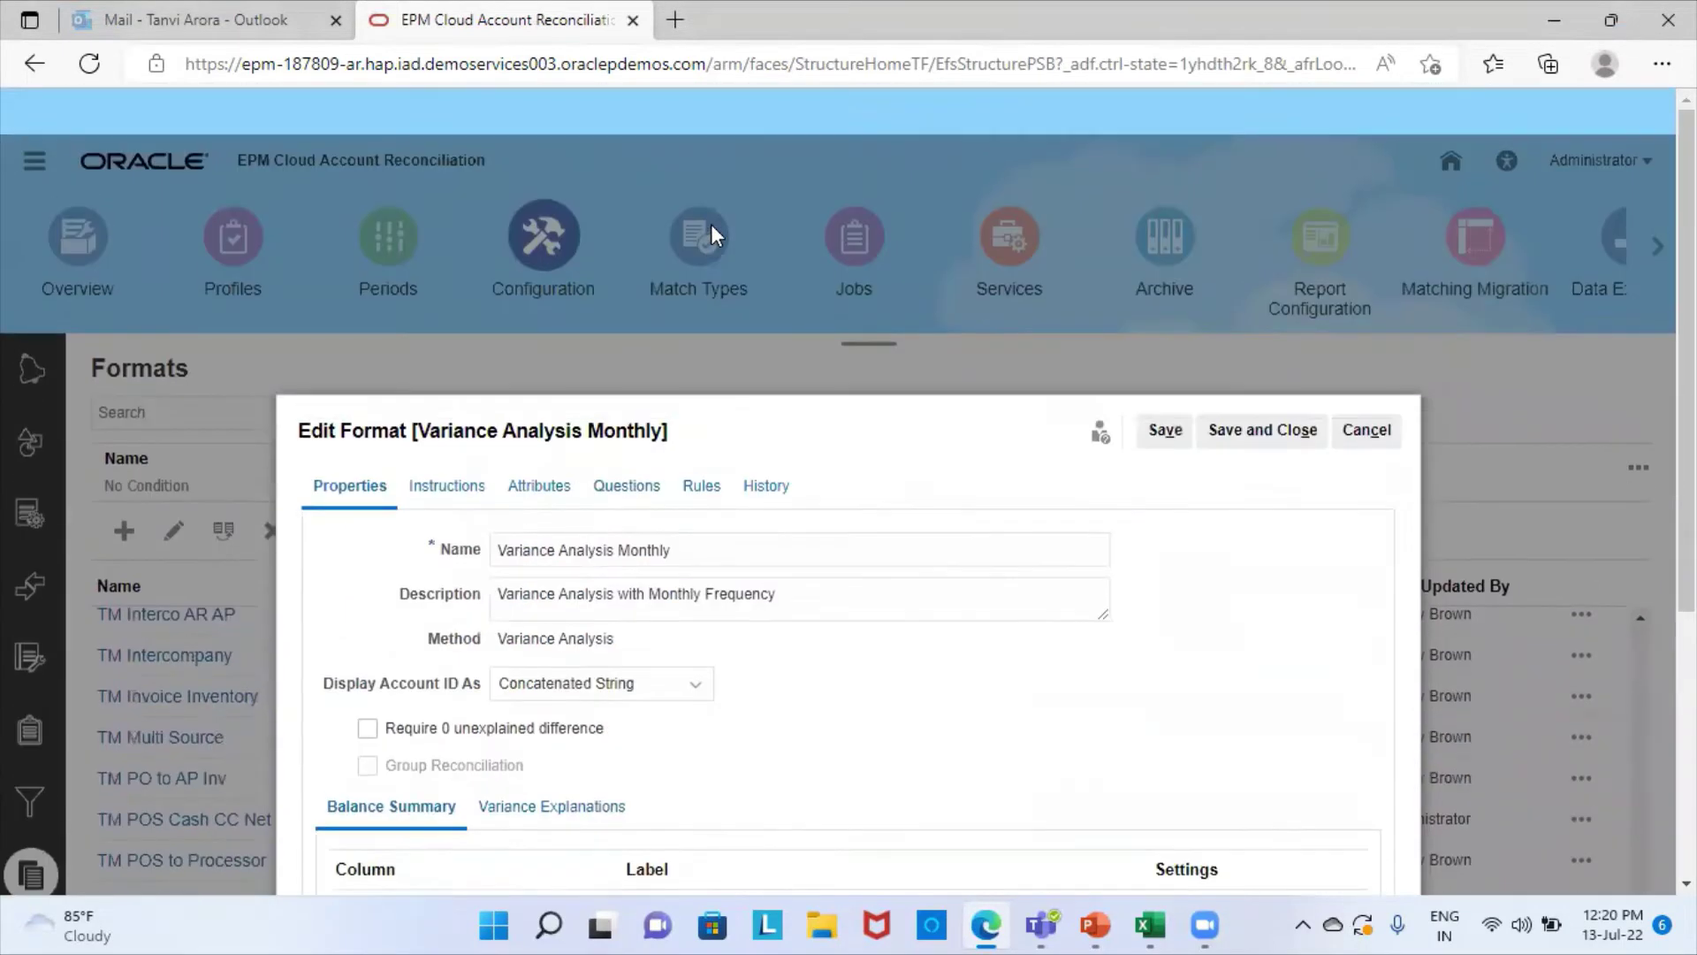
pyautogui.click(1376, 403)
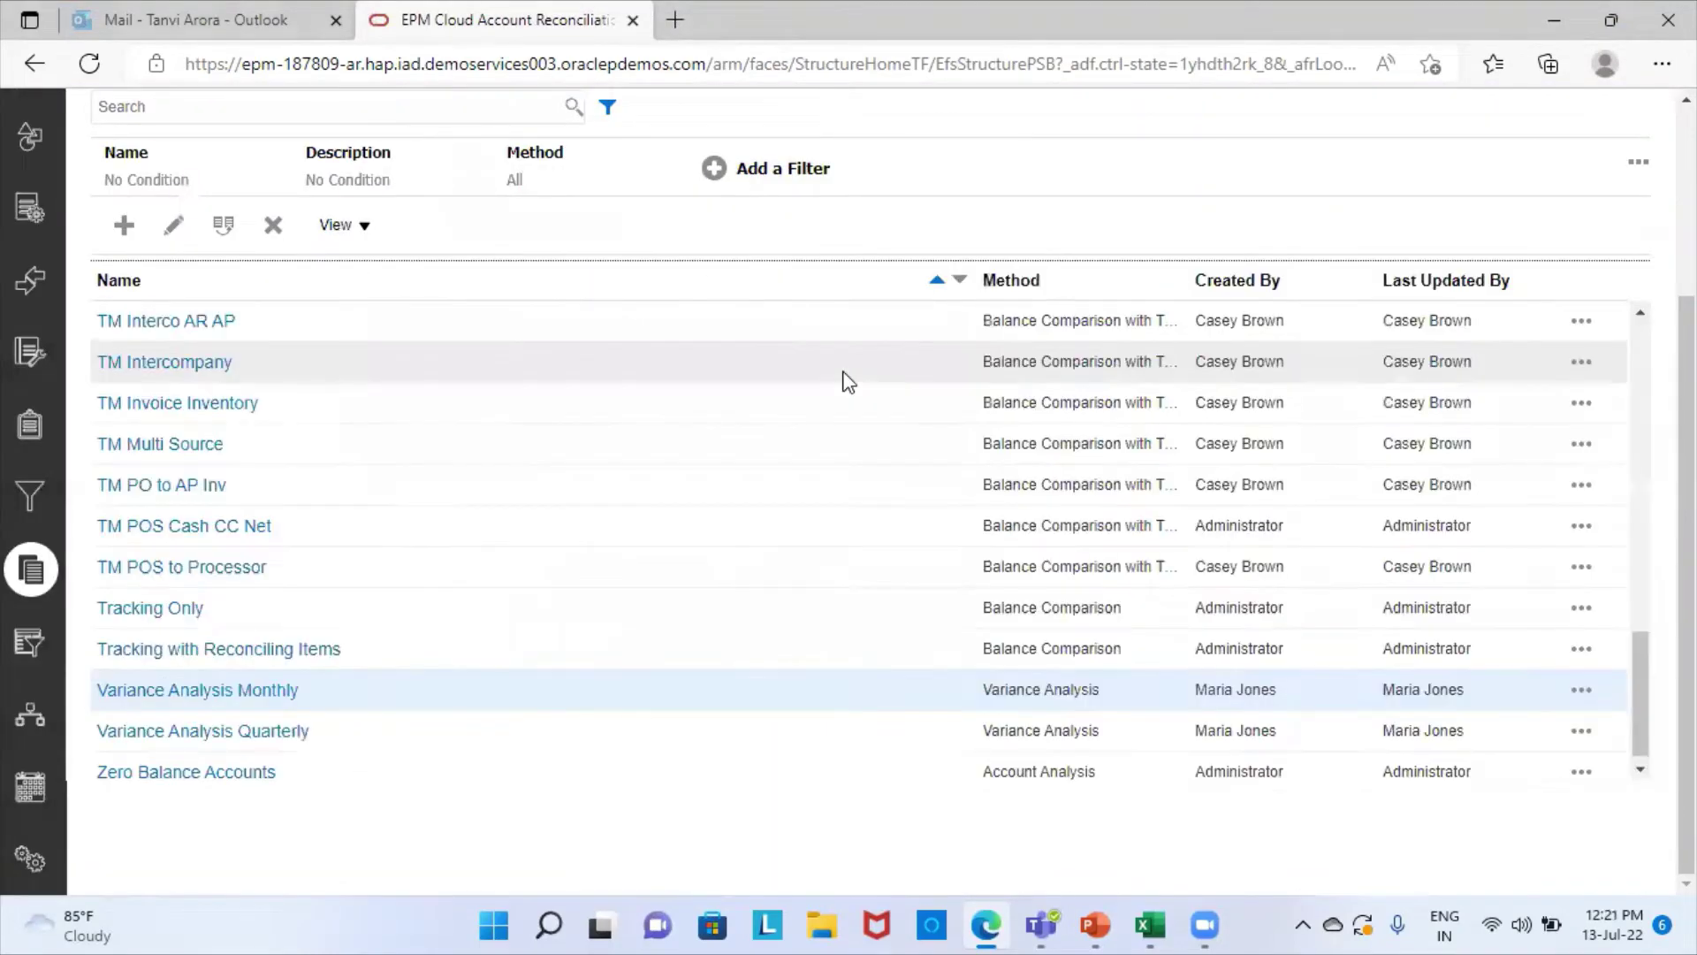
# Step: Start a new profile with company segment 303, account segment cost and the name "Variance analysis monthly profile"
pyautogui.scroll(3, 402, 254)
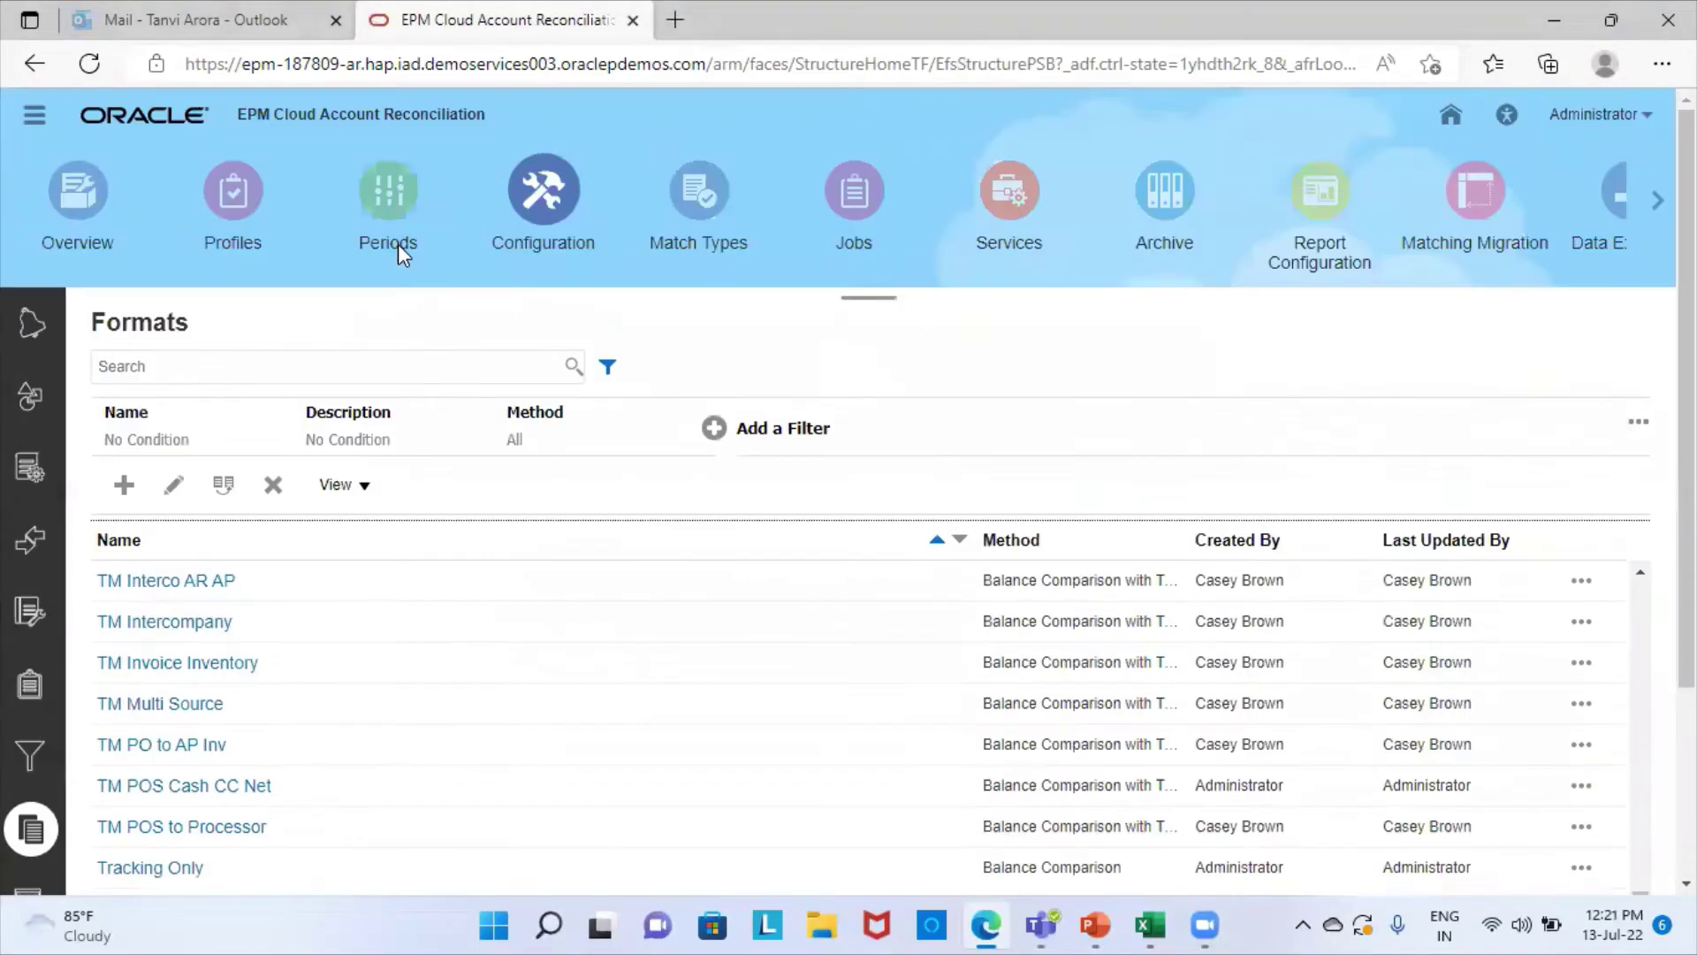
pyautogui.click(253, 212)
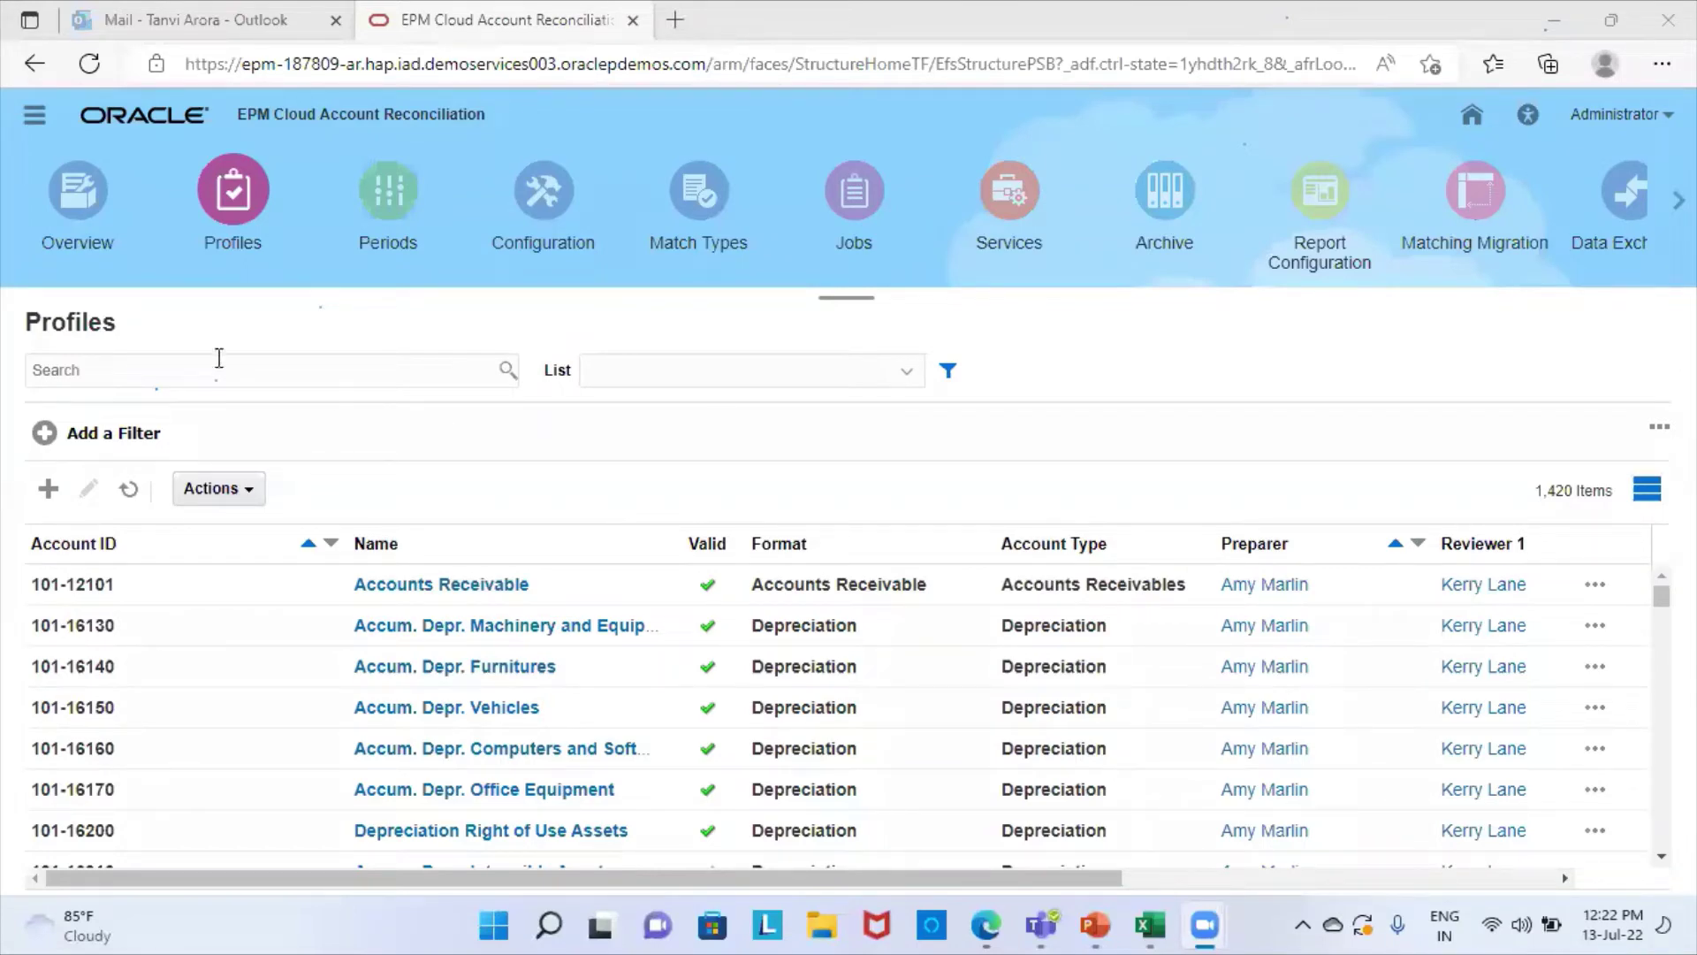
pyautogui.click(49, 488)
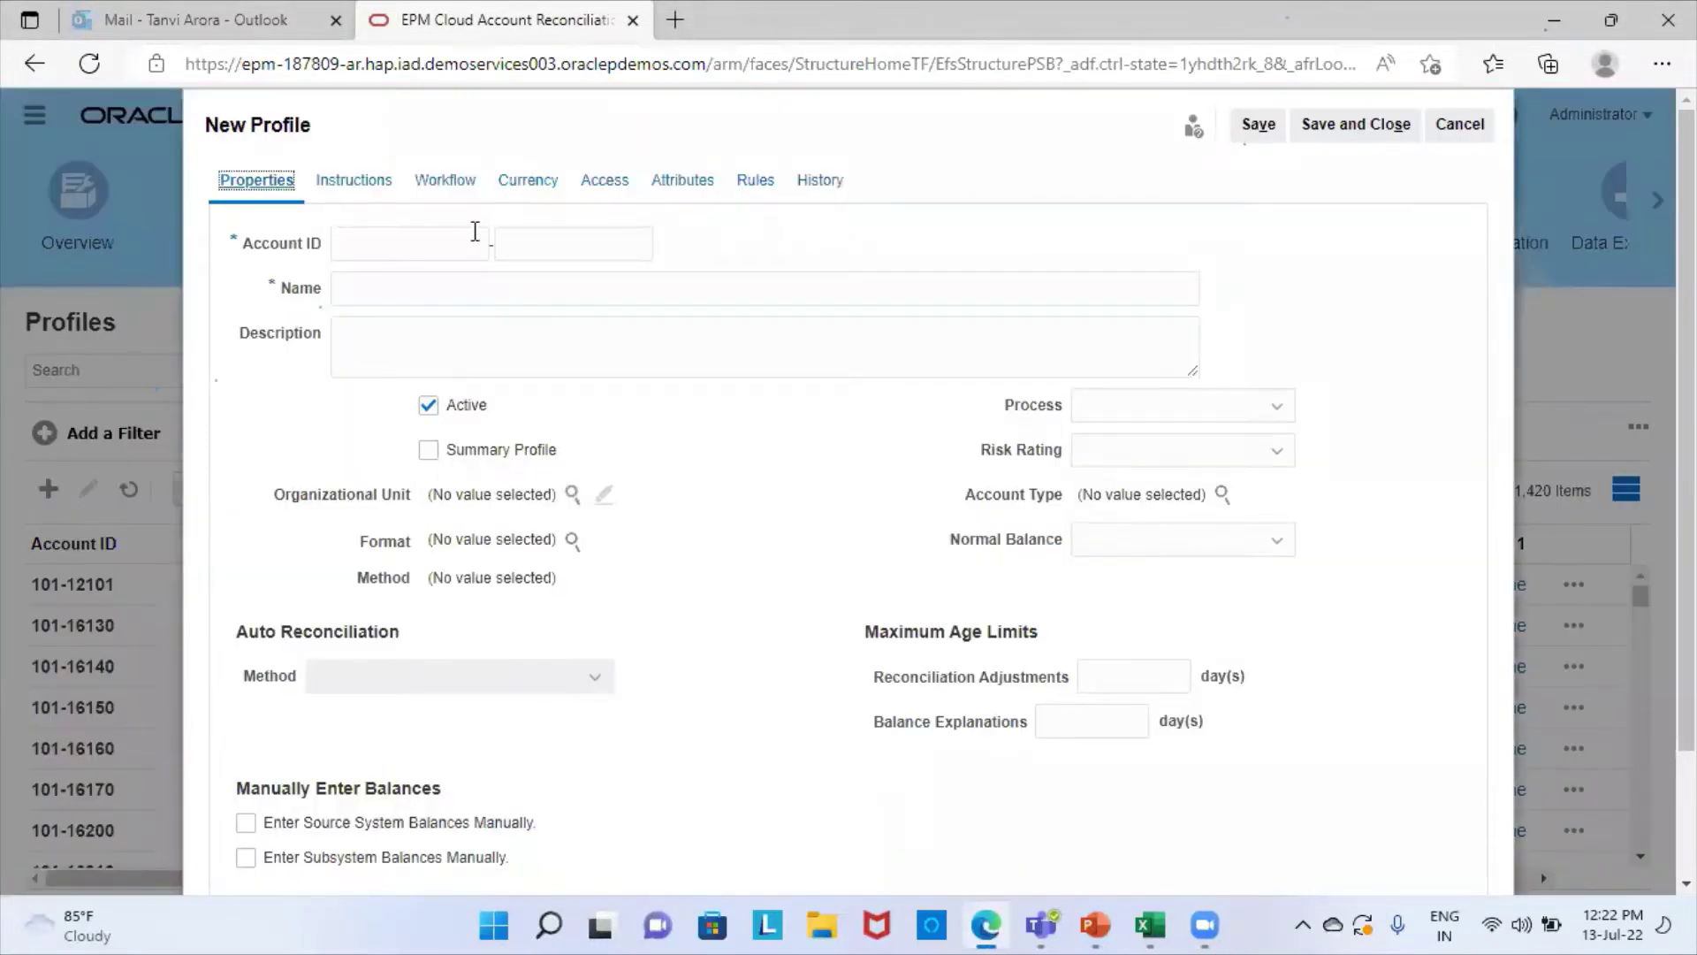
pyautogui.click(475, 231)
pyautogui.write('303')
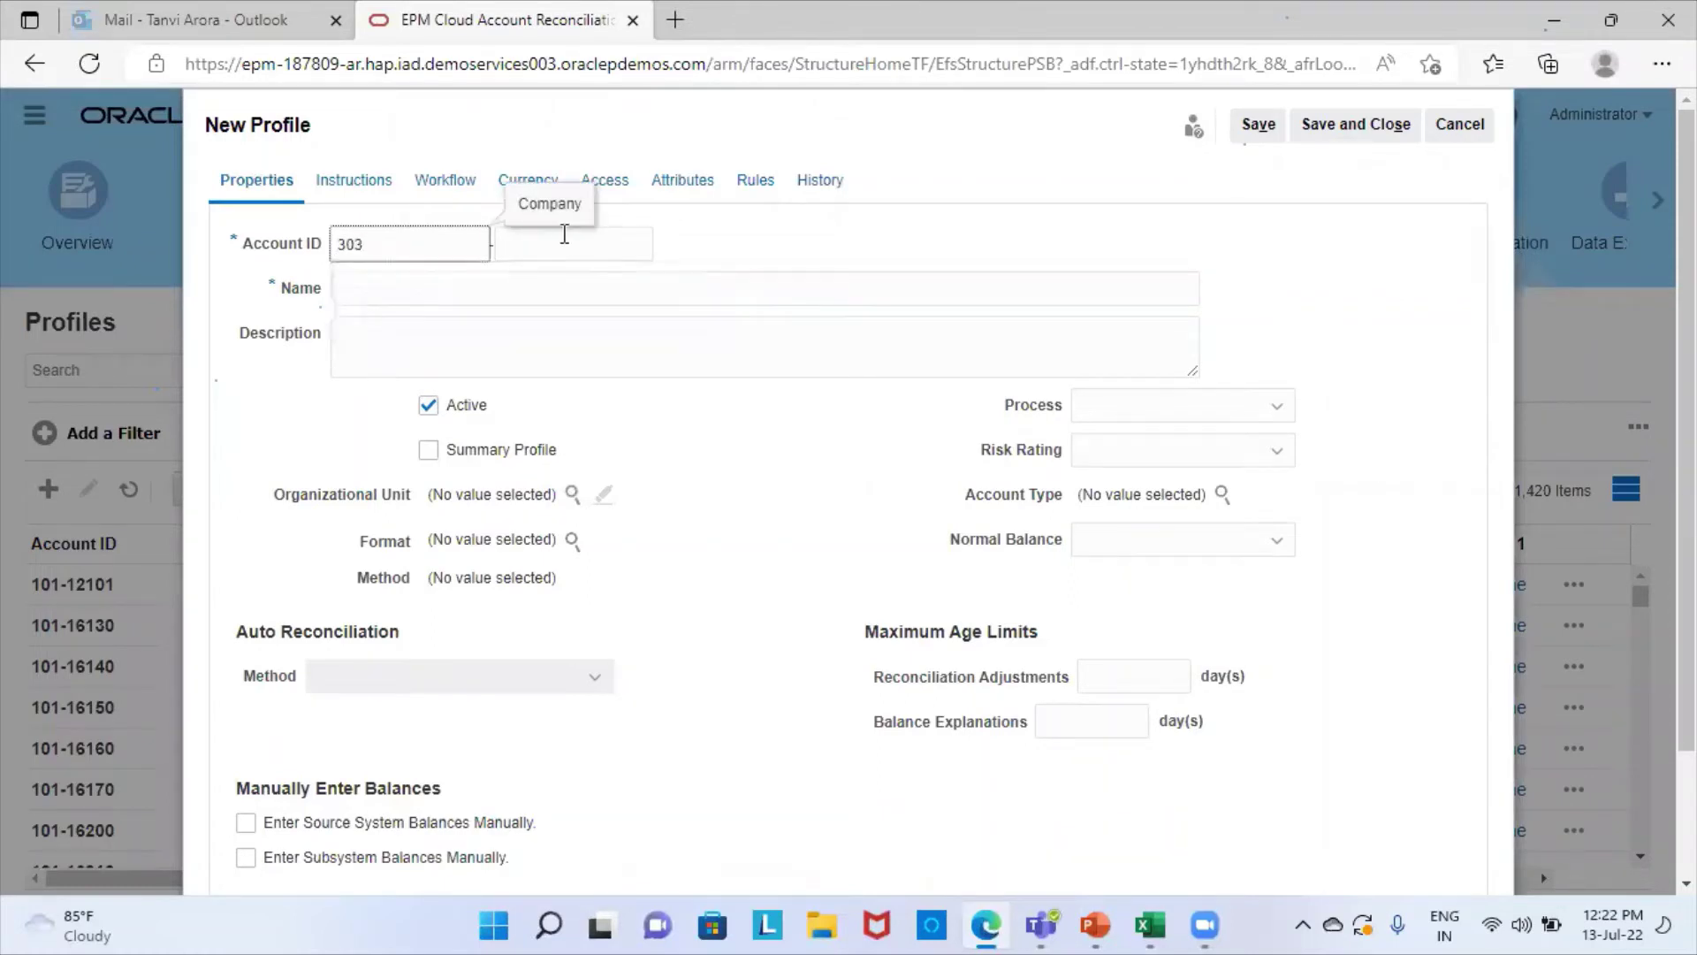
pyautogui.click(572, 251)
pyautogui.write('cost')
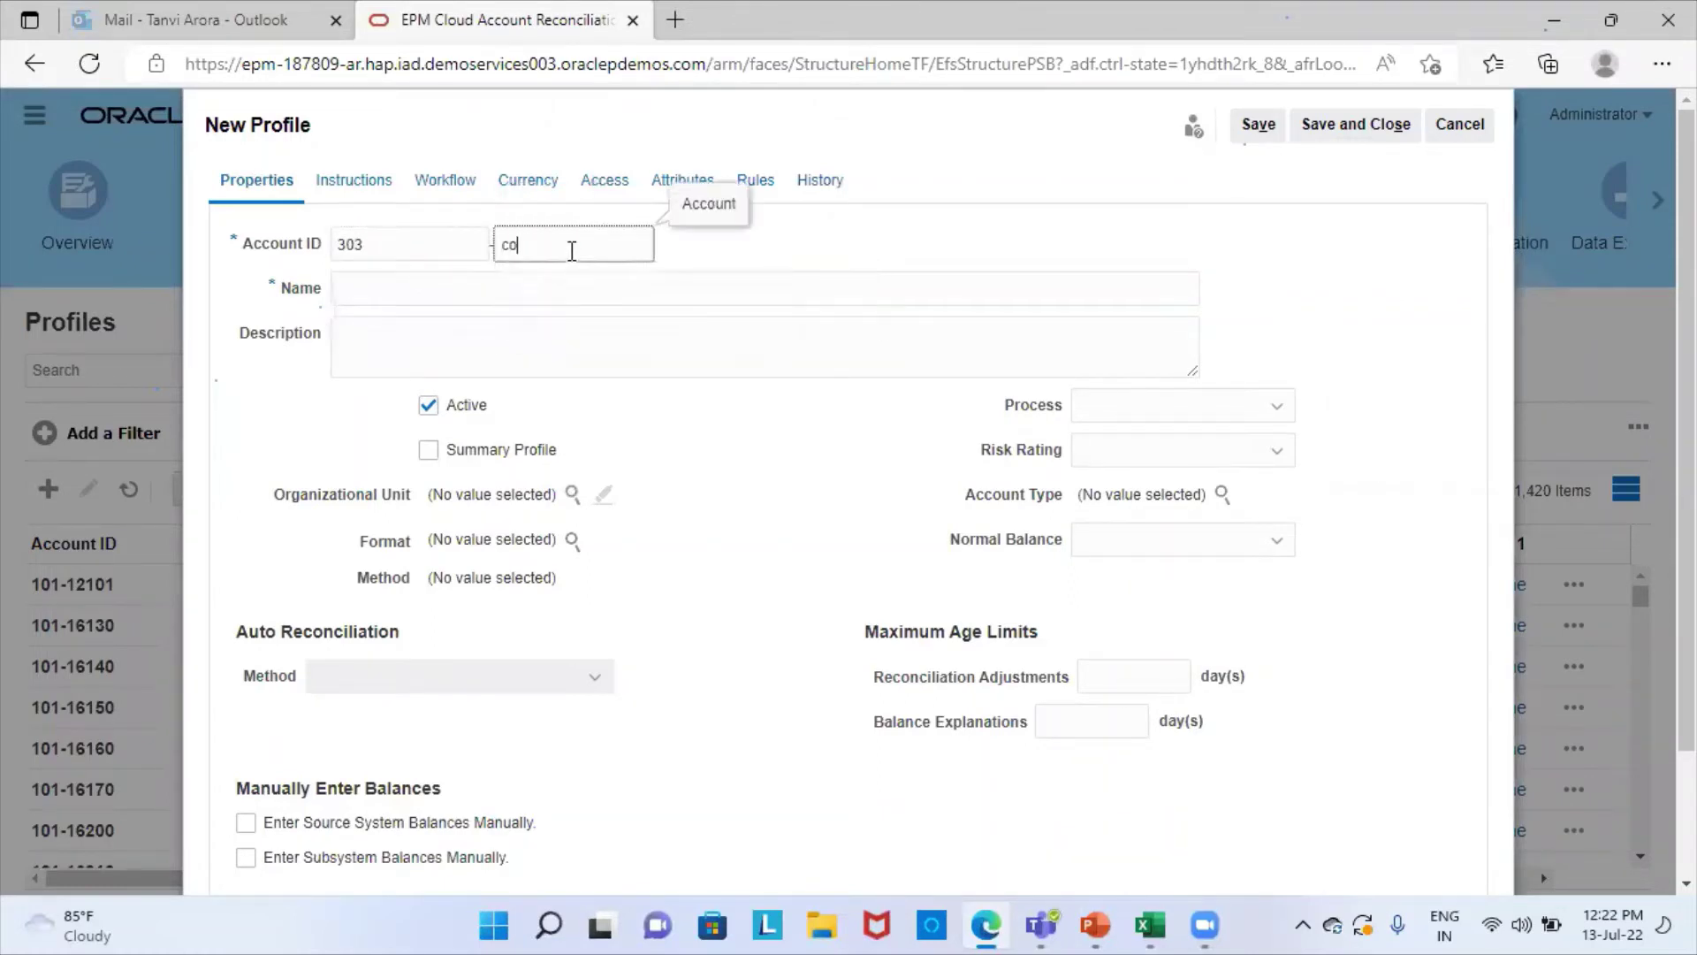
pyautogui.click(523, 293)
pyautogui.write('Variance analysis mon')
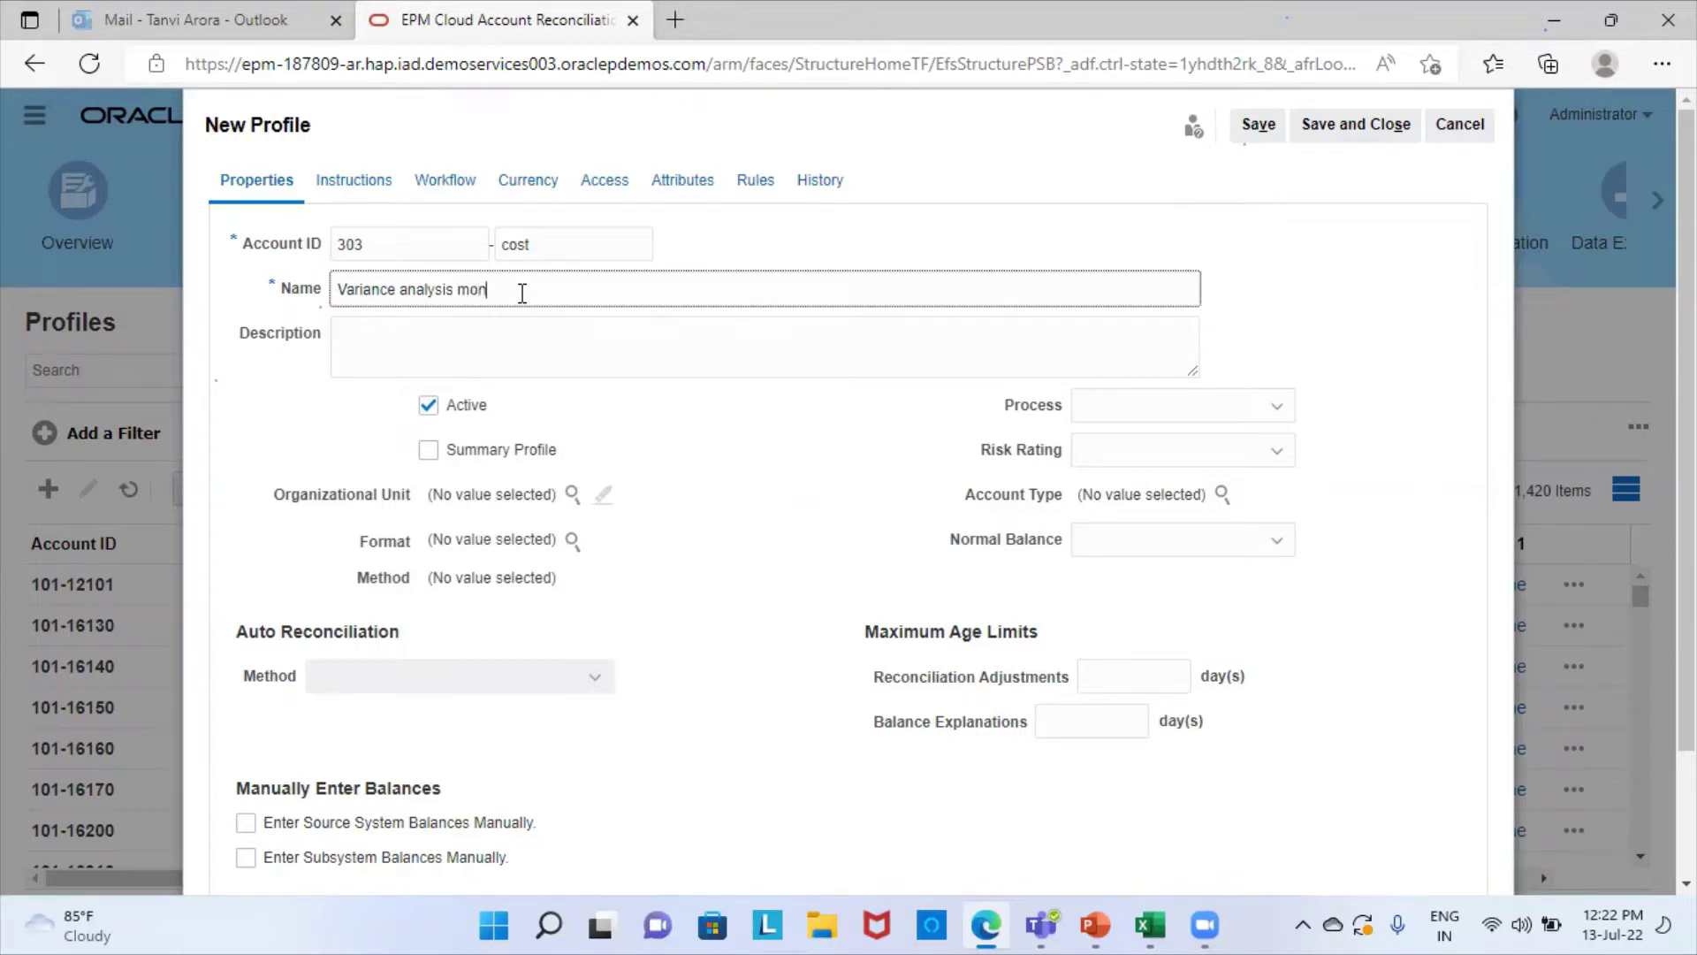
pyautogui.write('hly profile')
# Step: Set the new profile's process to Variance Analysis and its risk rating to Medium
pyautogui.click(1166, 416)
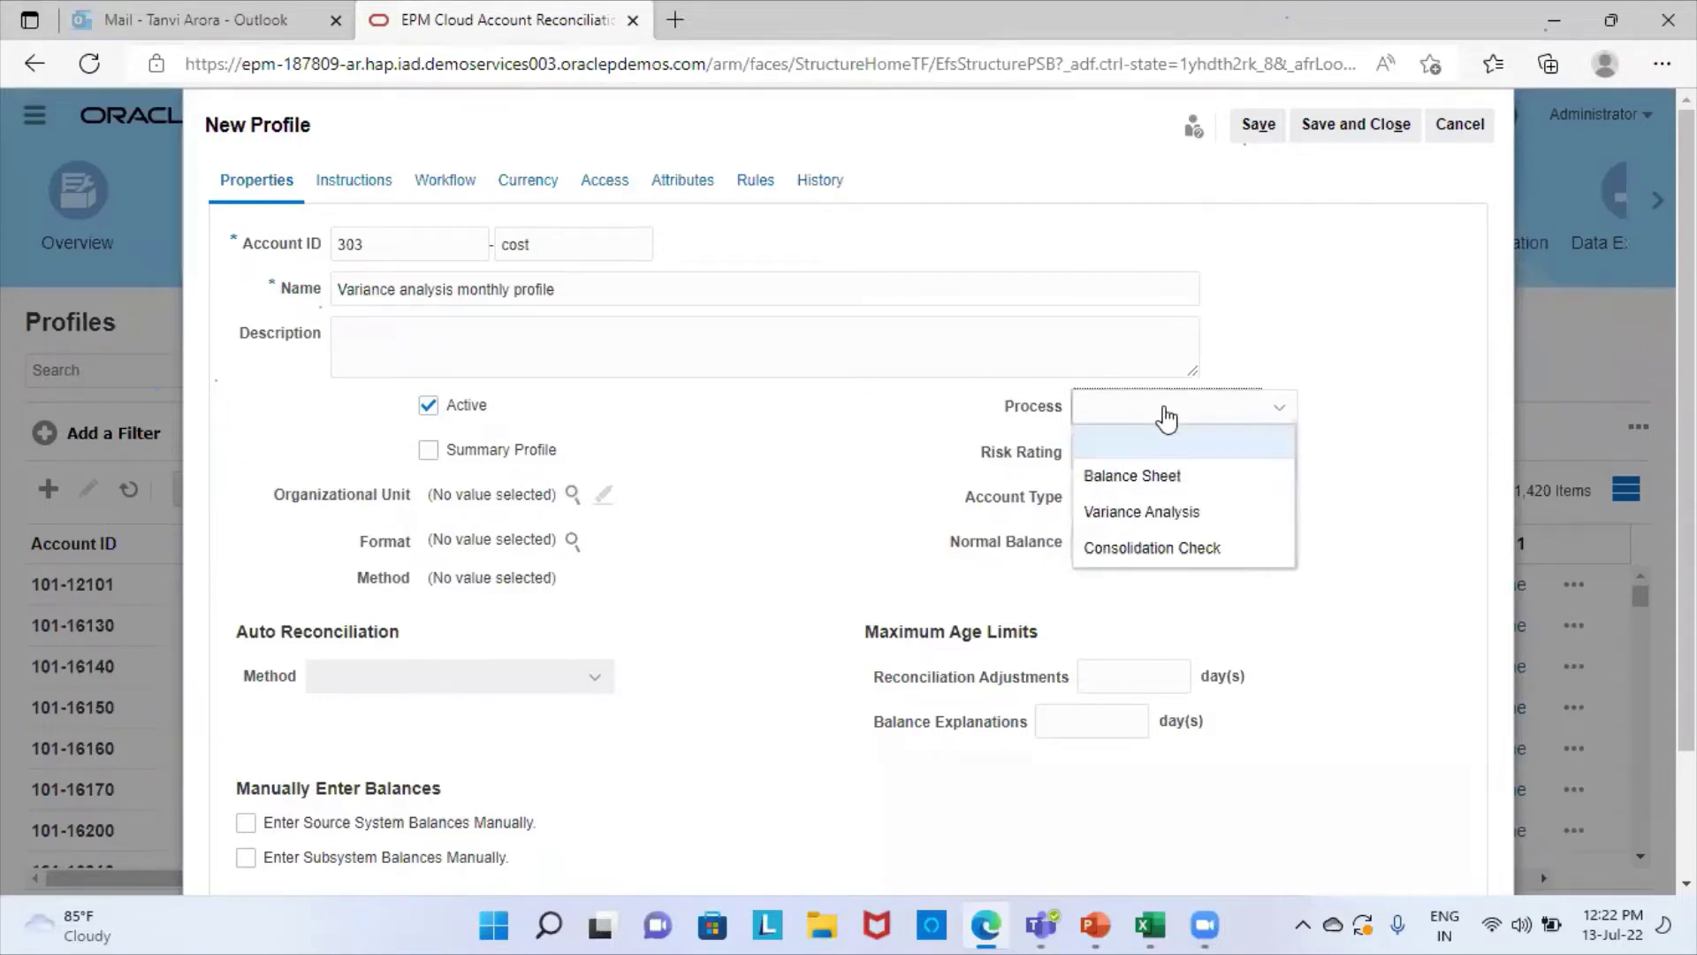
pyautogui.click(1213, 523)
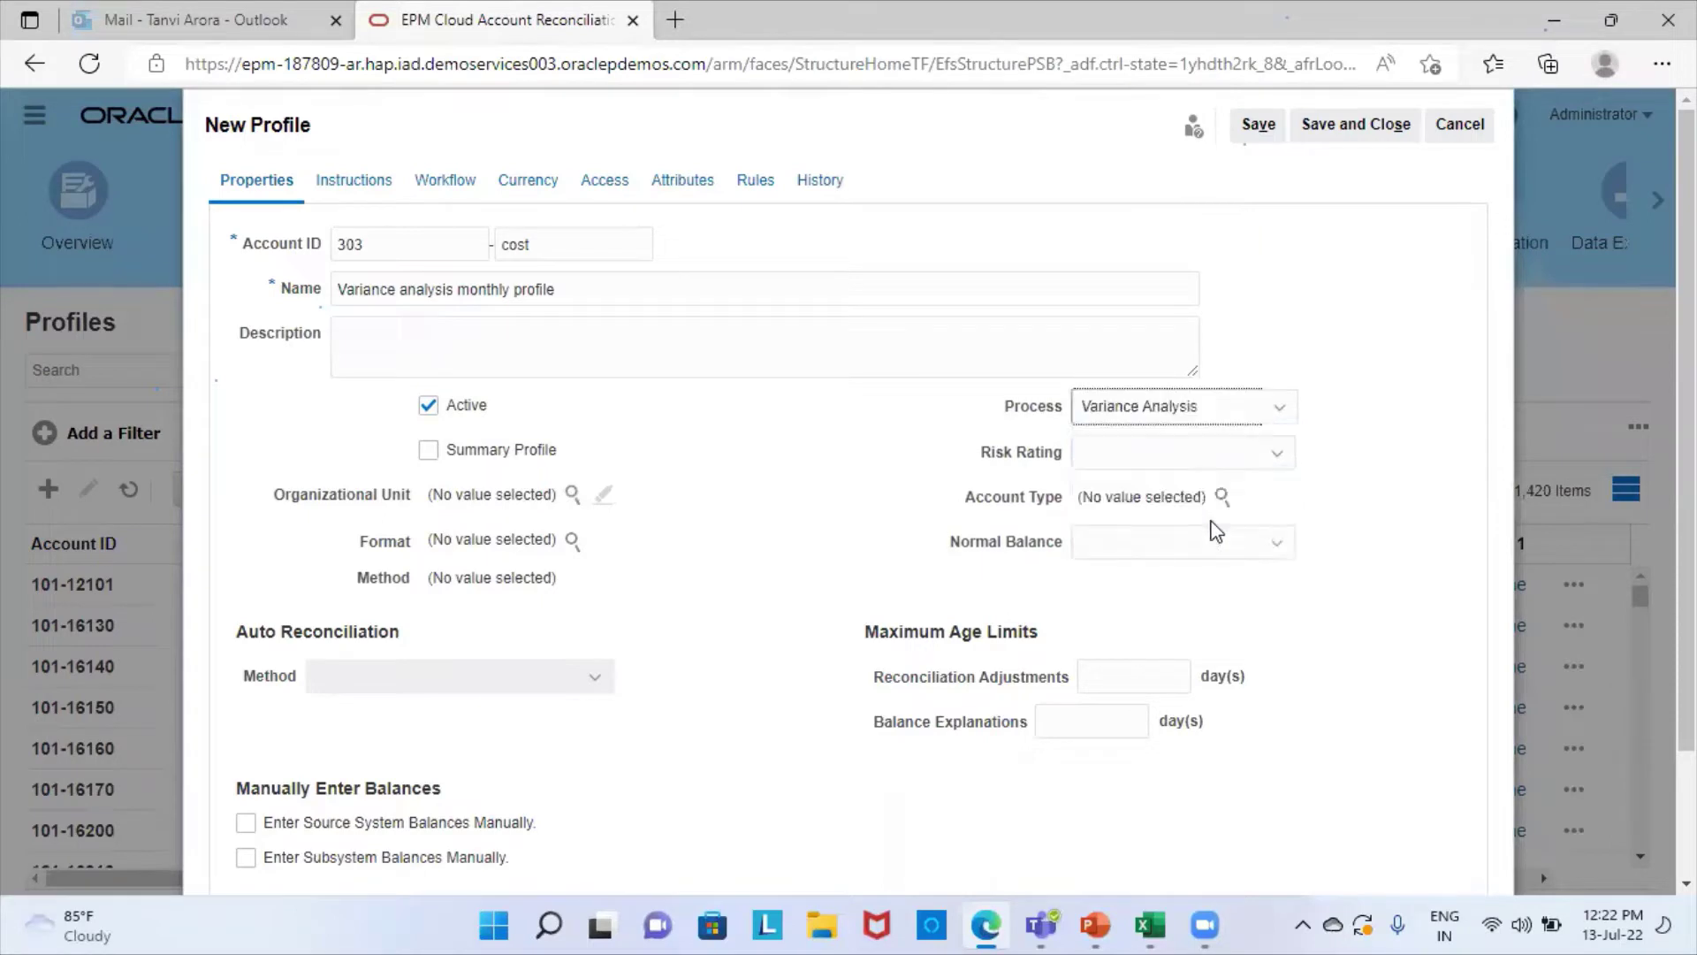
pyautogui.click(1165, 459)
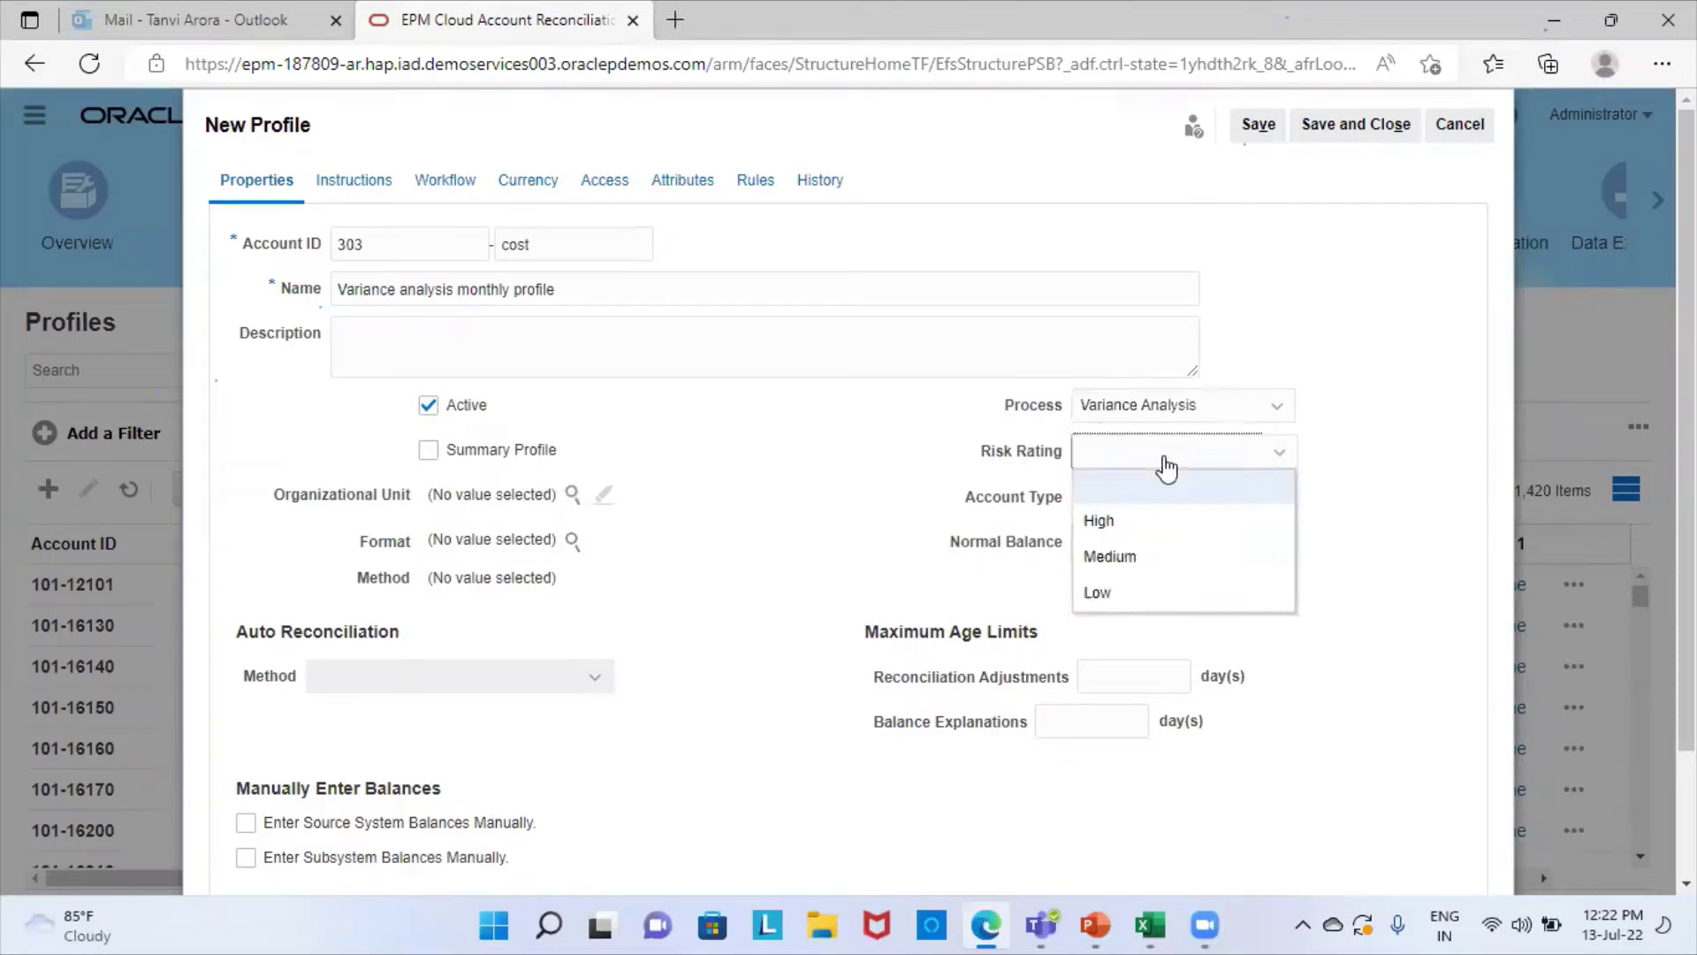
pyautogui.click(1151, 555)
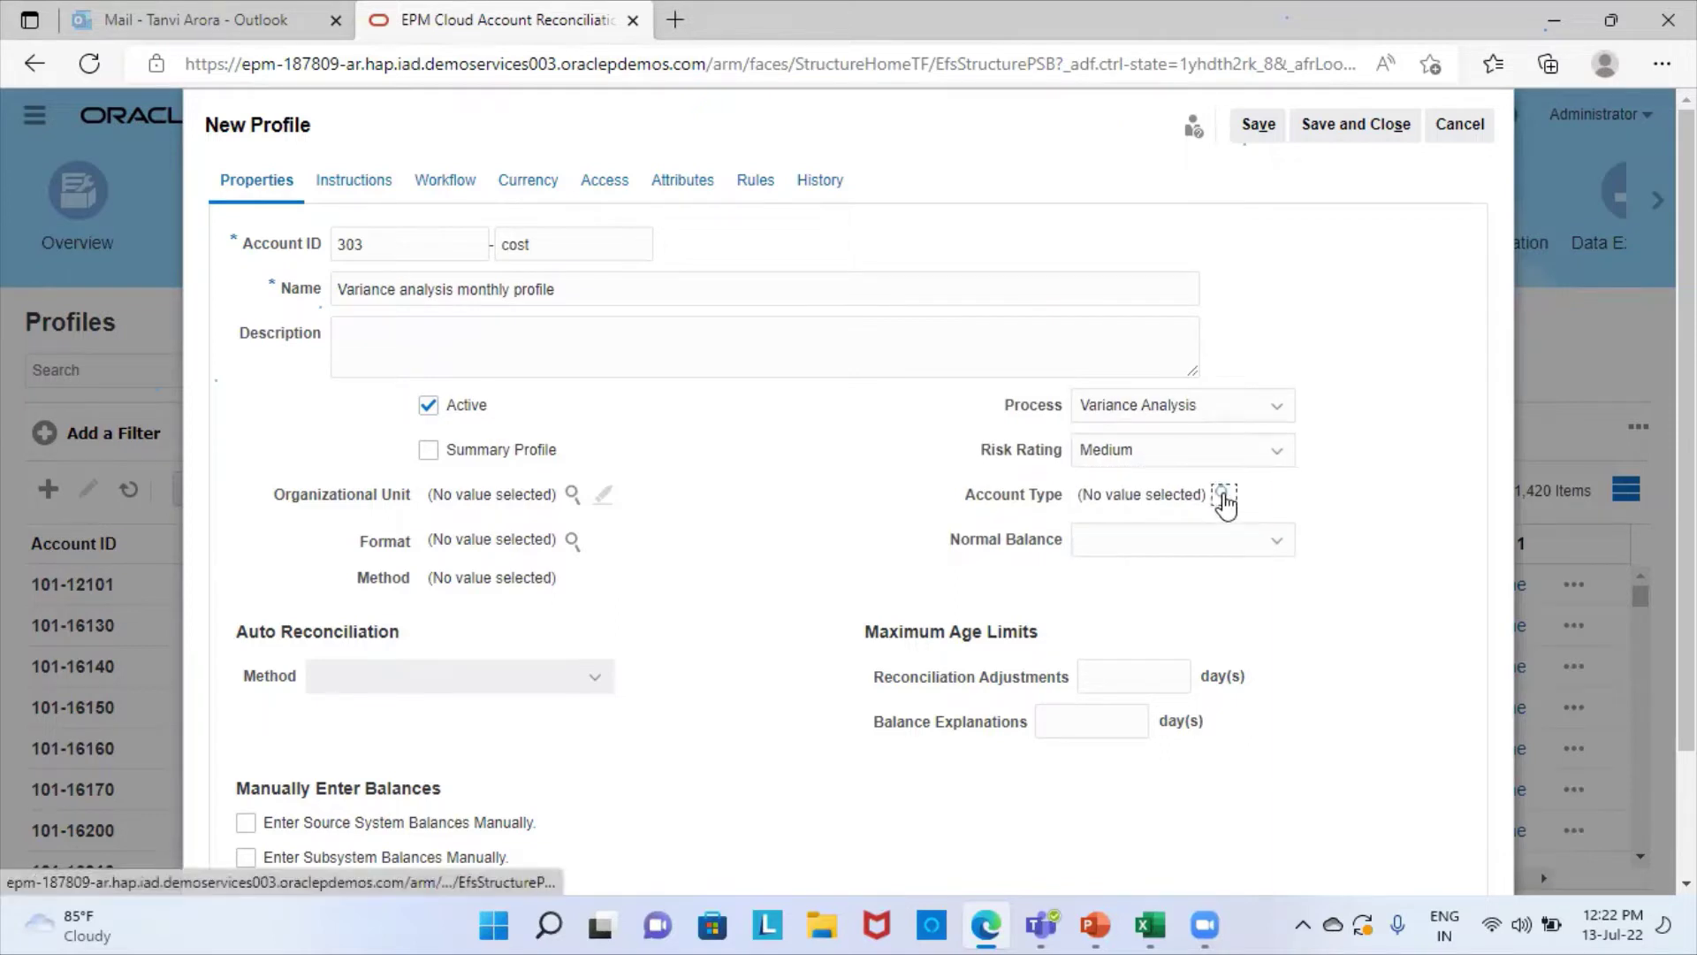
# Step: Assign the Cash account type under Assets to the profile and set its normal balance to Debit
pyautogui.click(1224, 497)
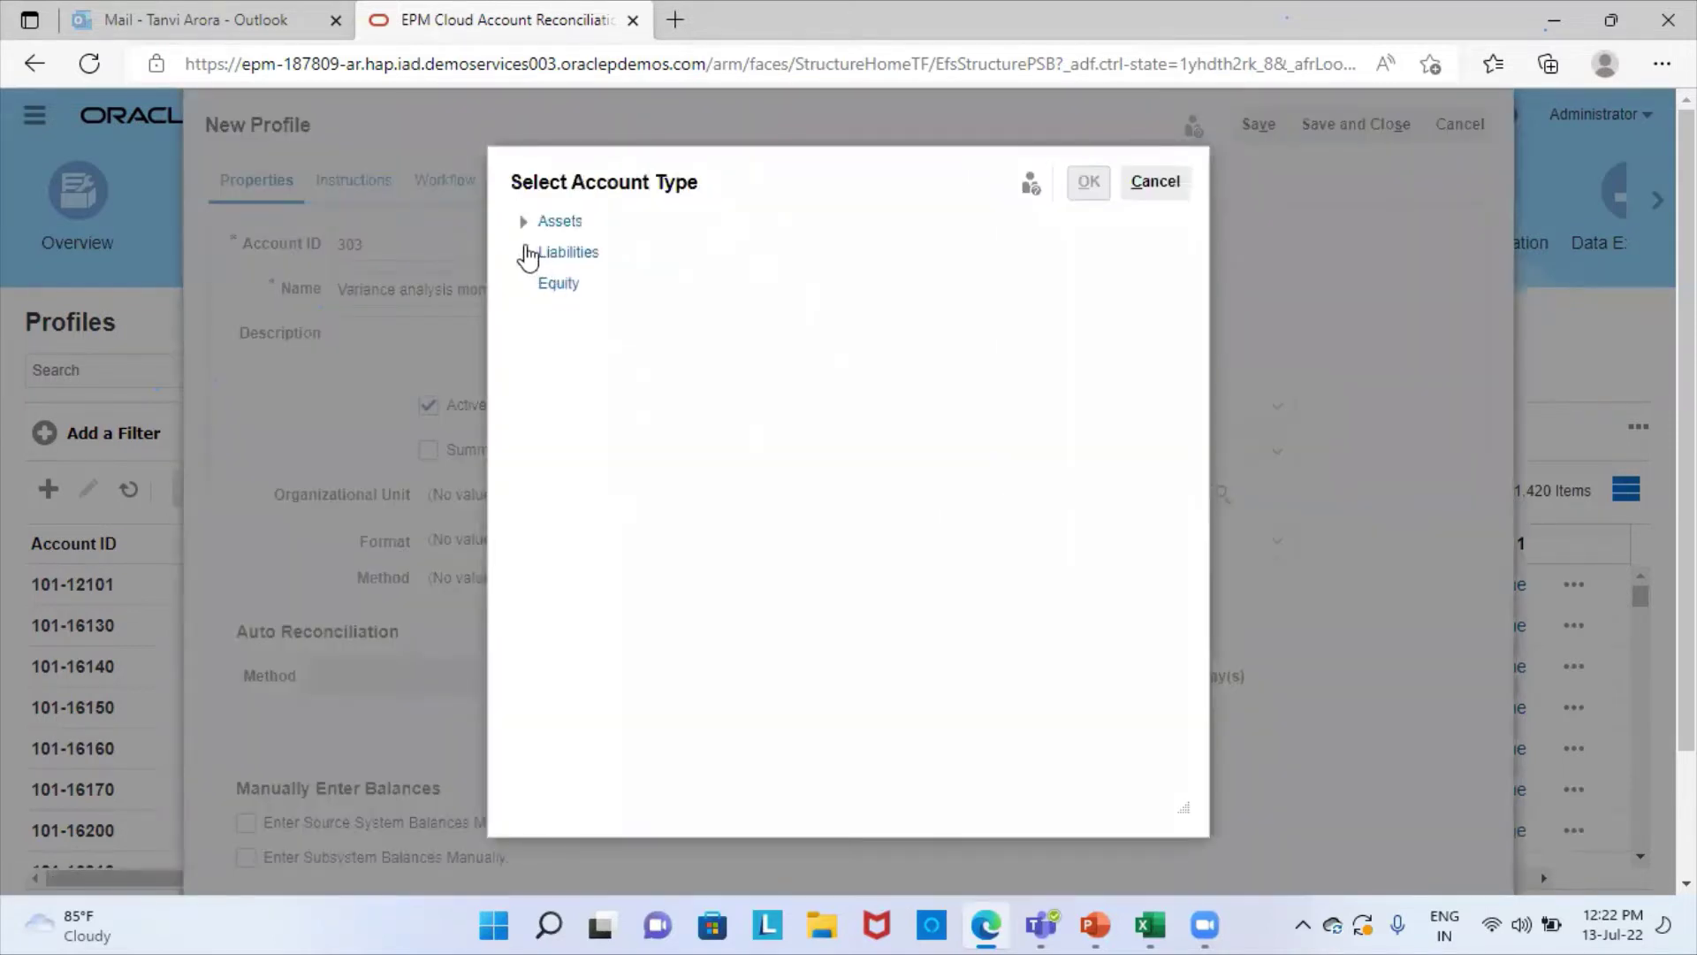
pyautogui.click(524, 223)
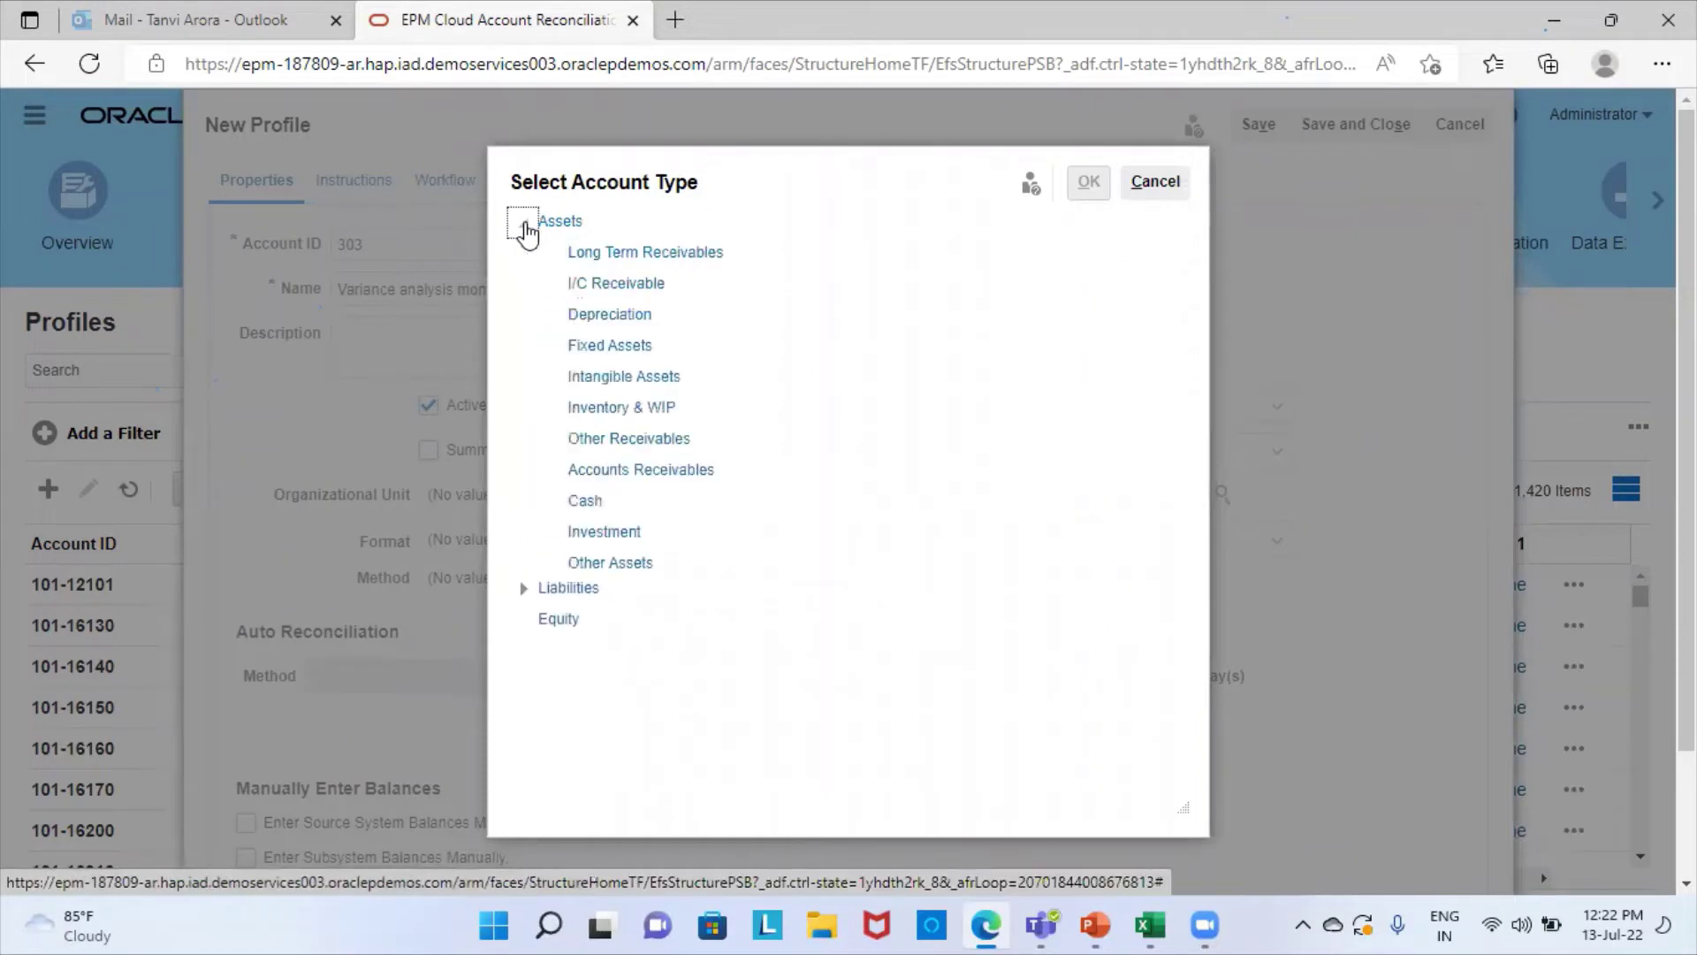
pyautogui.click(589, 502)
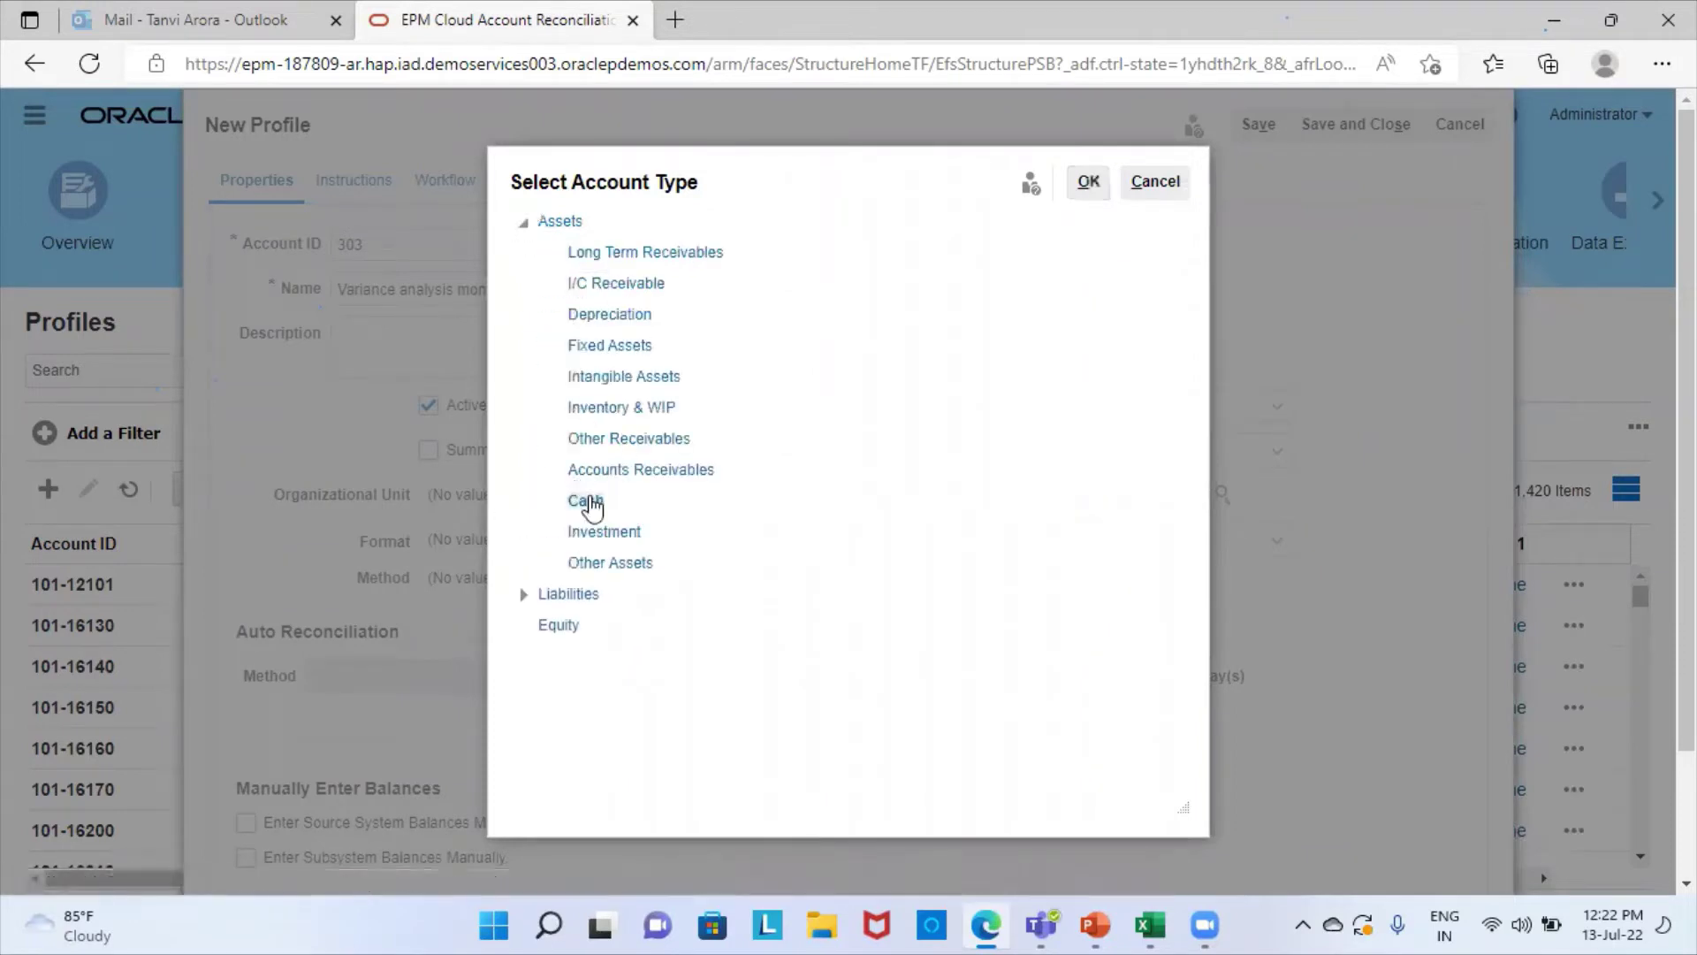
pyautogui.click(1082, 188)
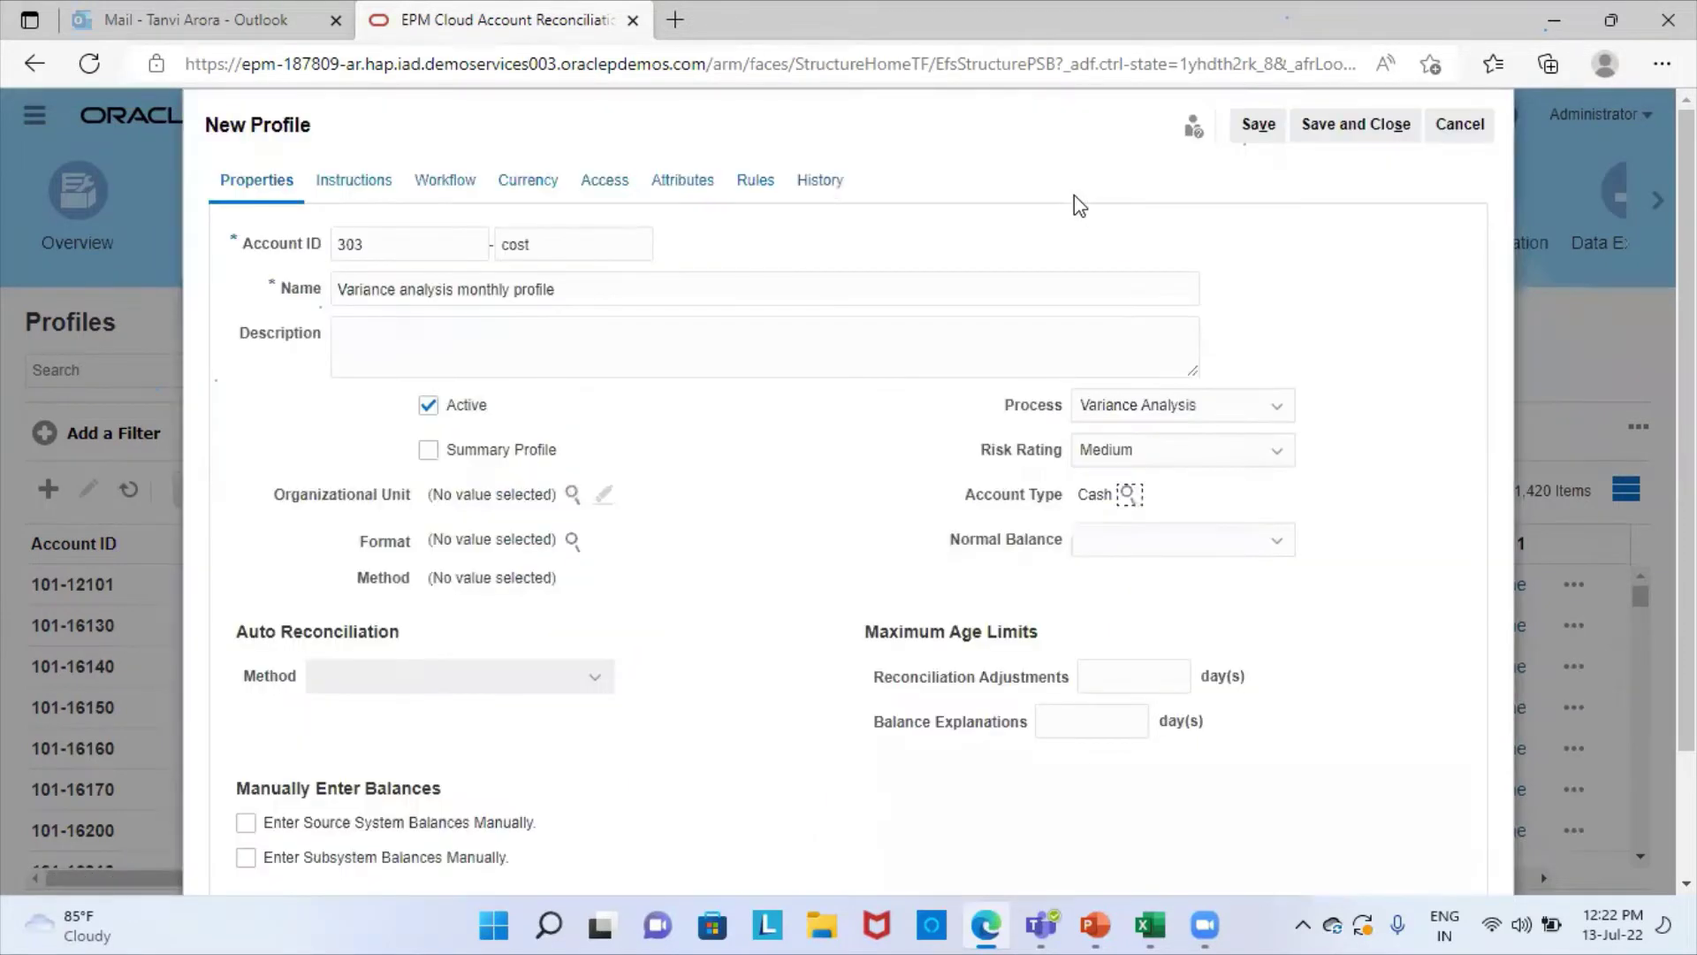
pyautogui.click(1095, 543)
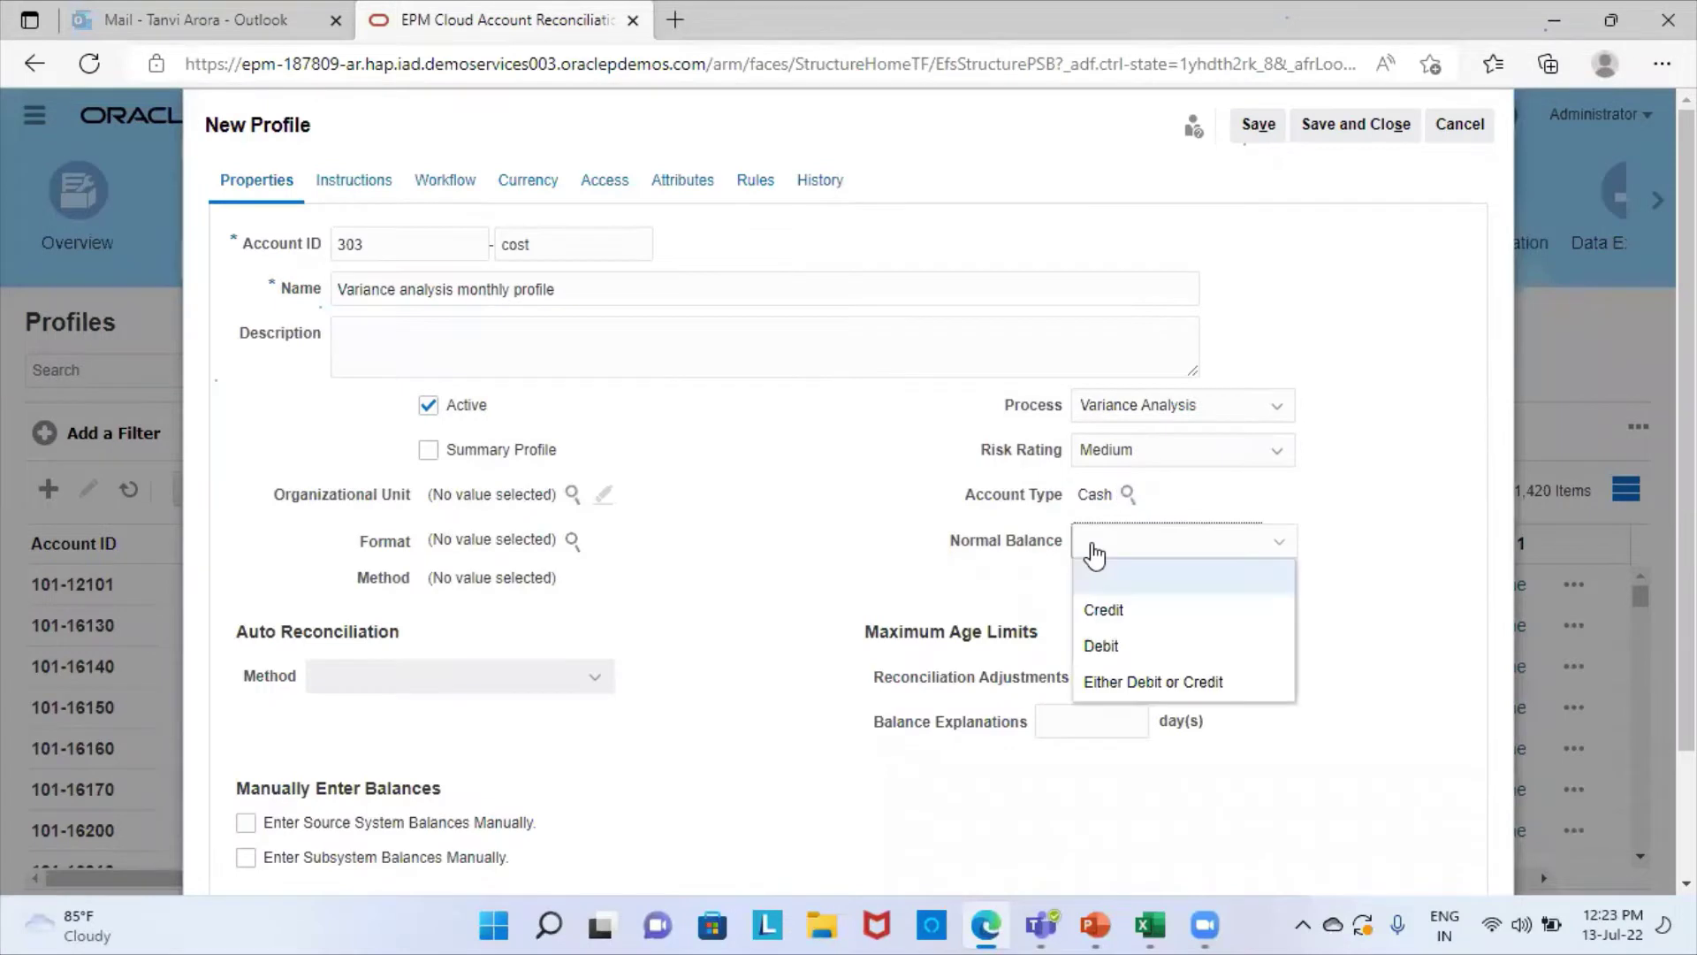
pyautogui.click(1102, 646)
# Step: Assign North America under Americas as the profile's organizational unit
pyautogui.click(574, 495)
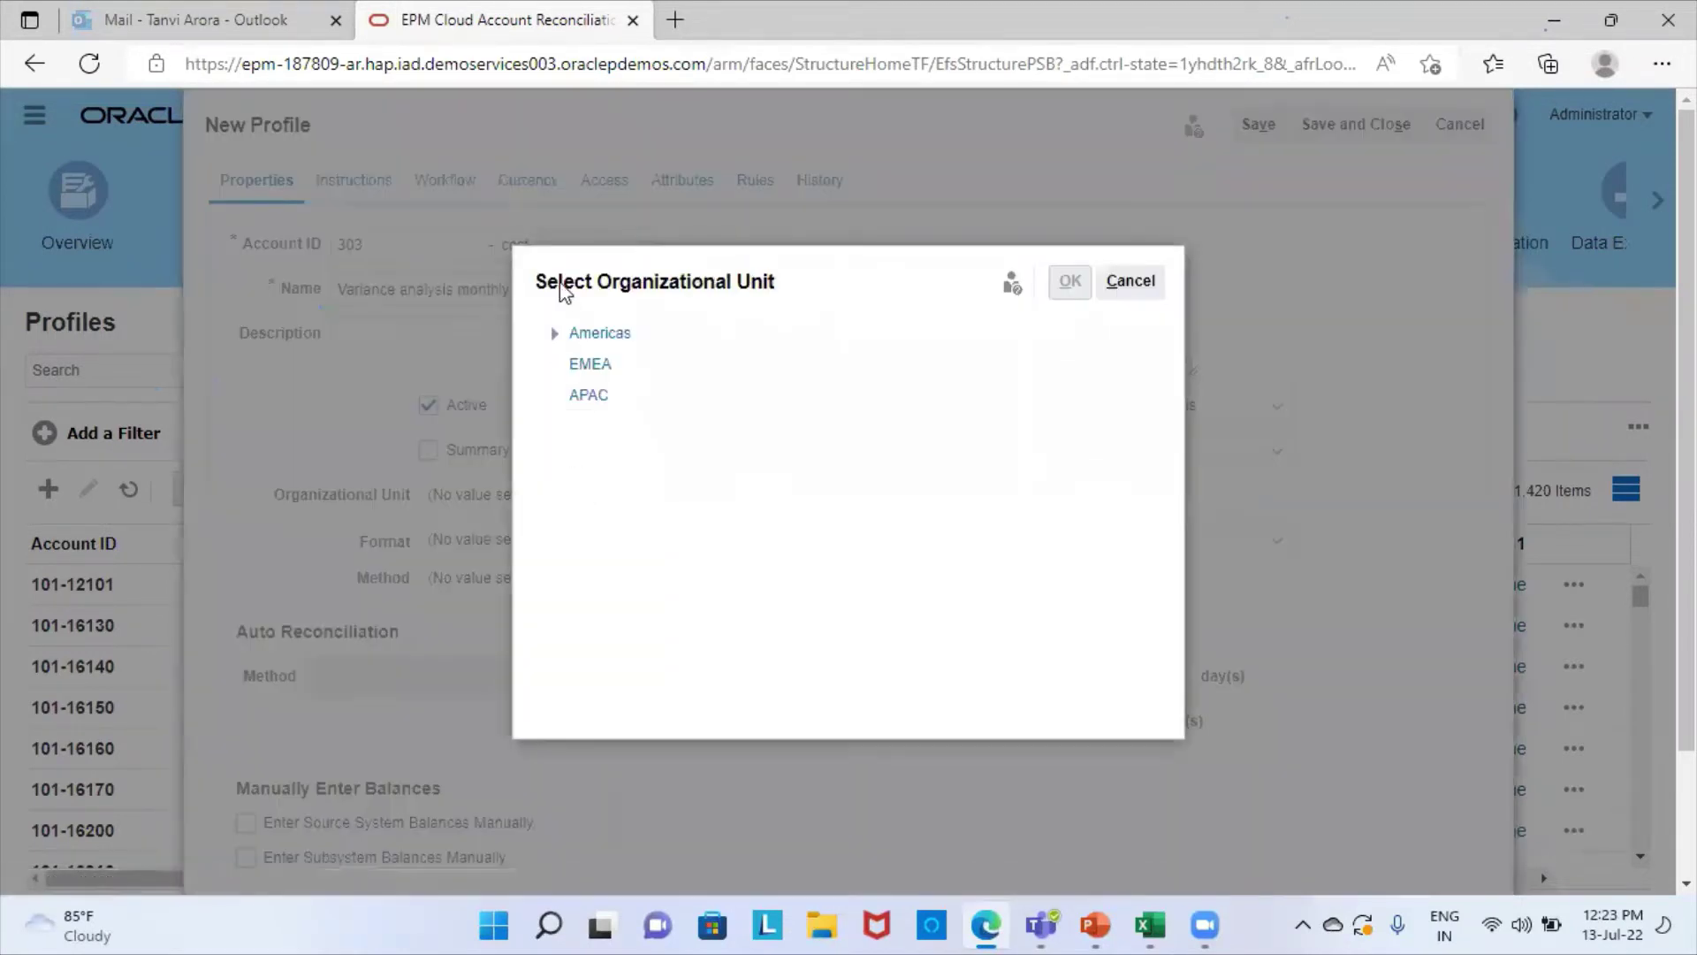
pyautogui.click(552, 337)
pyautogui.click(636, 368)
pyautogui.click(1067, 284)
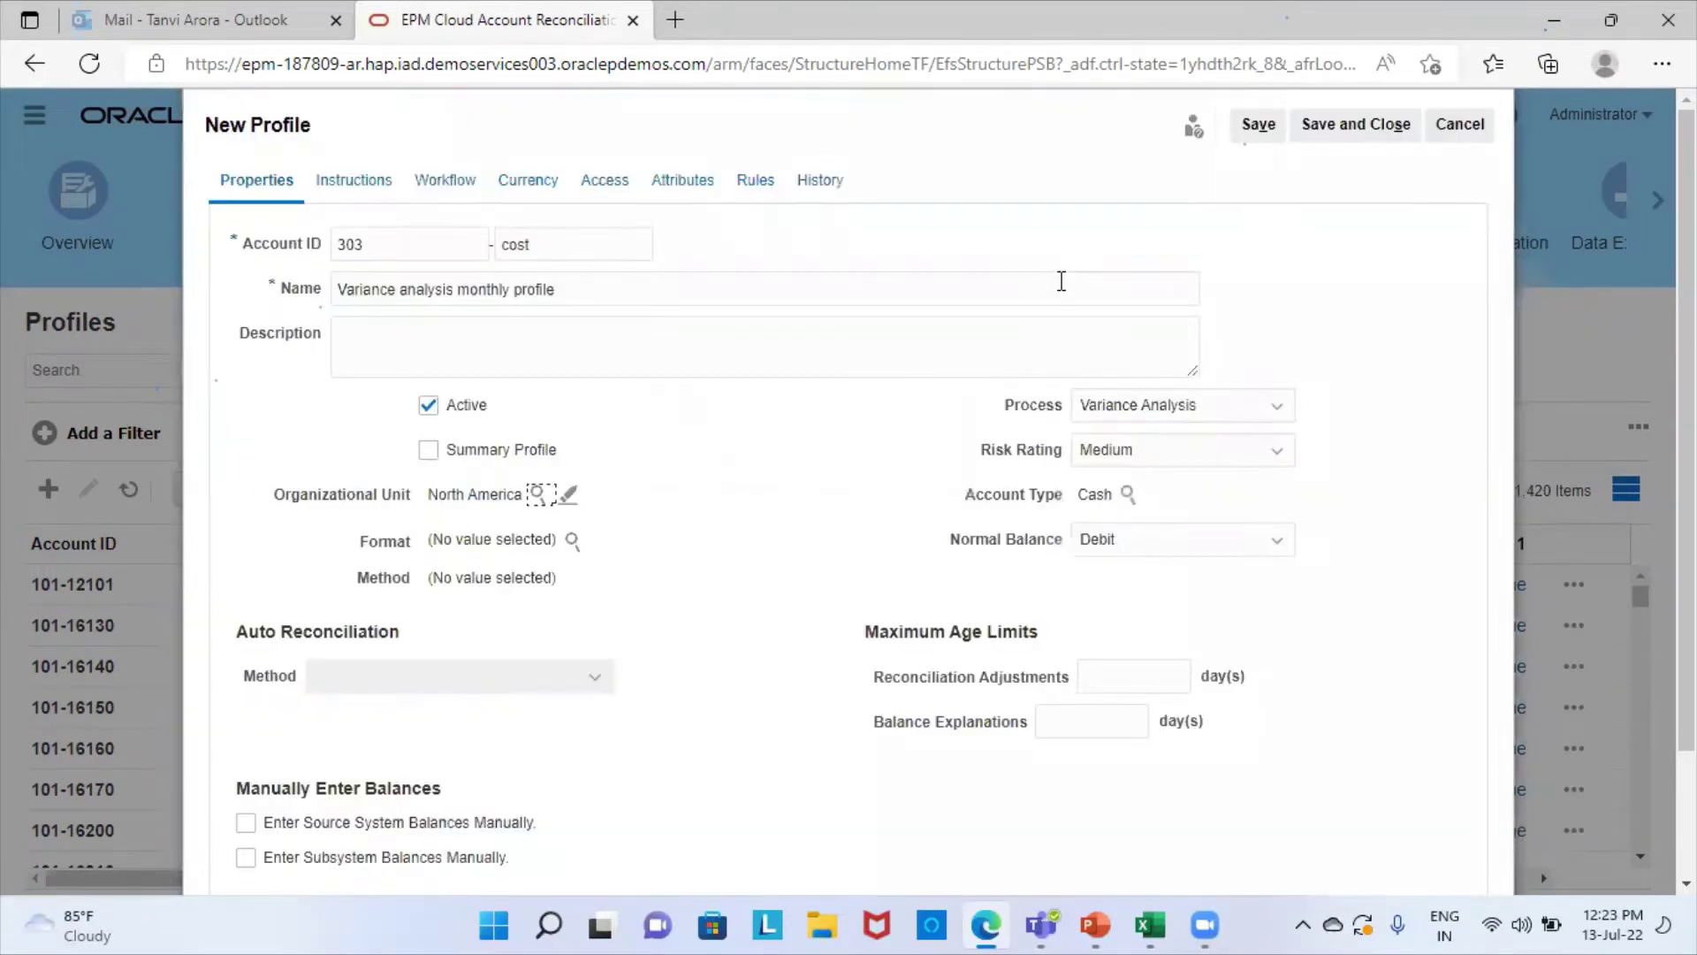
# Step: Assign the Variance Analysis Monthly format to the profile
pyautogui.click(574, 541)
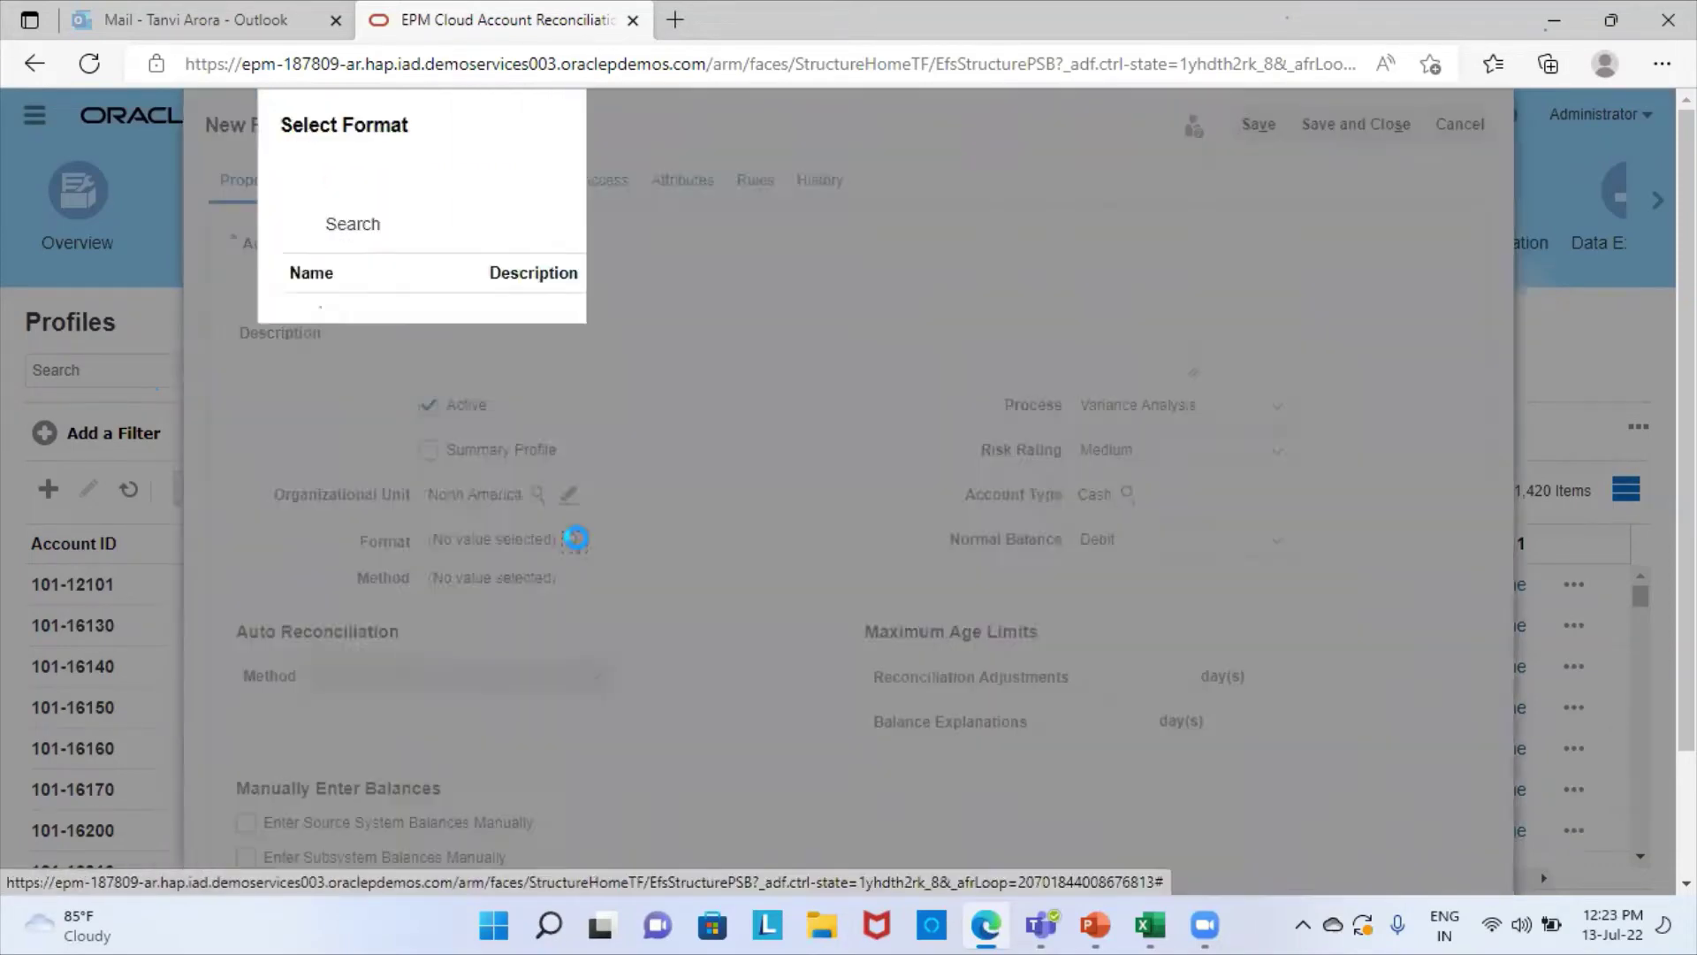
pyautogui.scroll(-10, 412, 702)
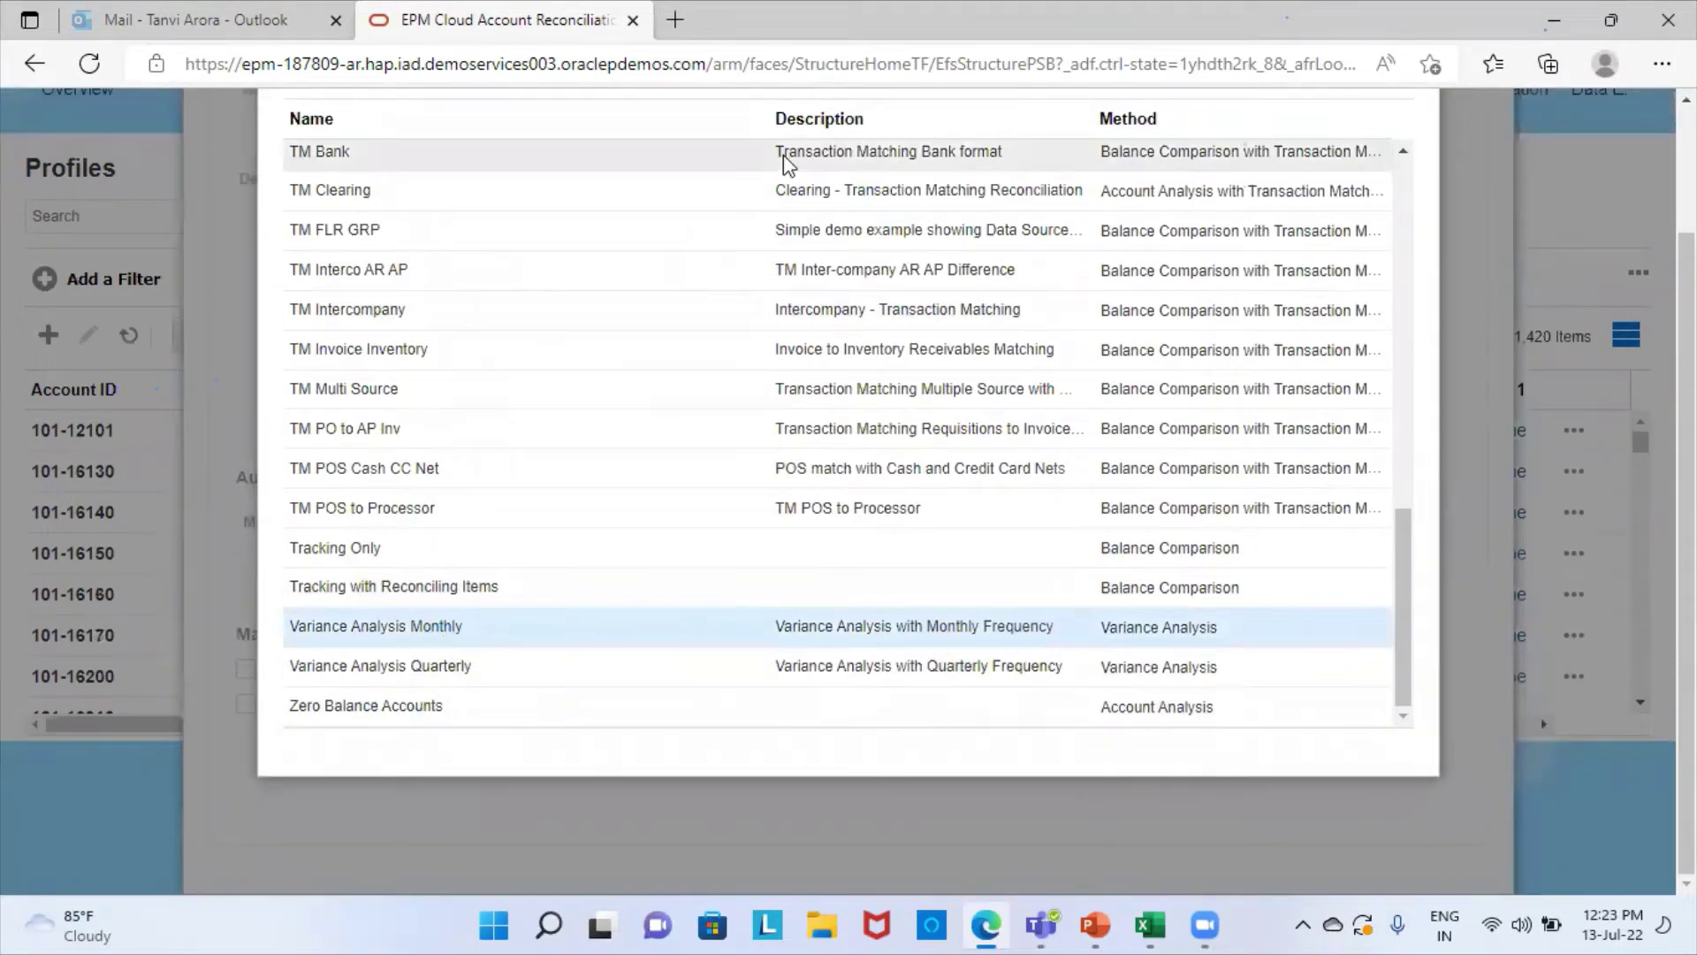
pyautogui.scroll(10, 1288, 181)
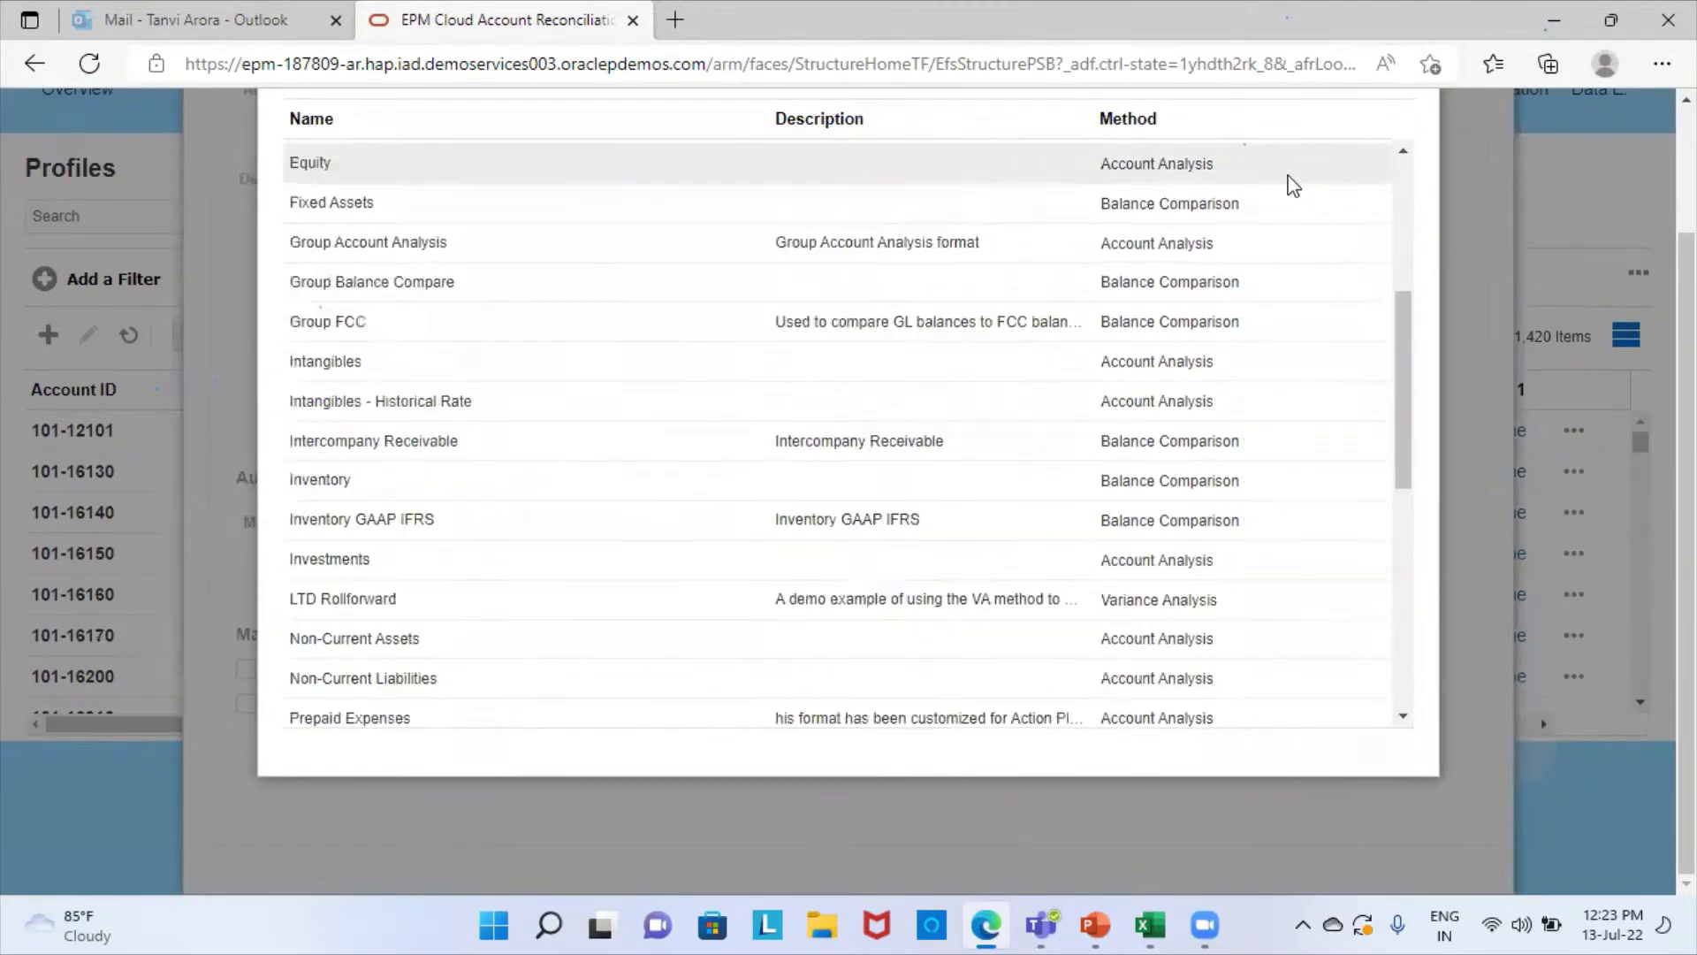
pyautogui.click(1319, 126)
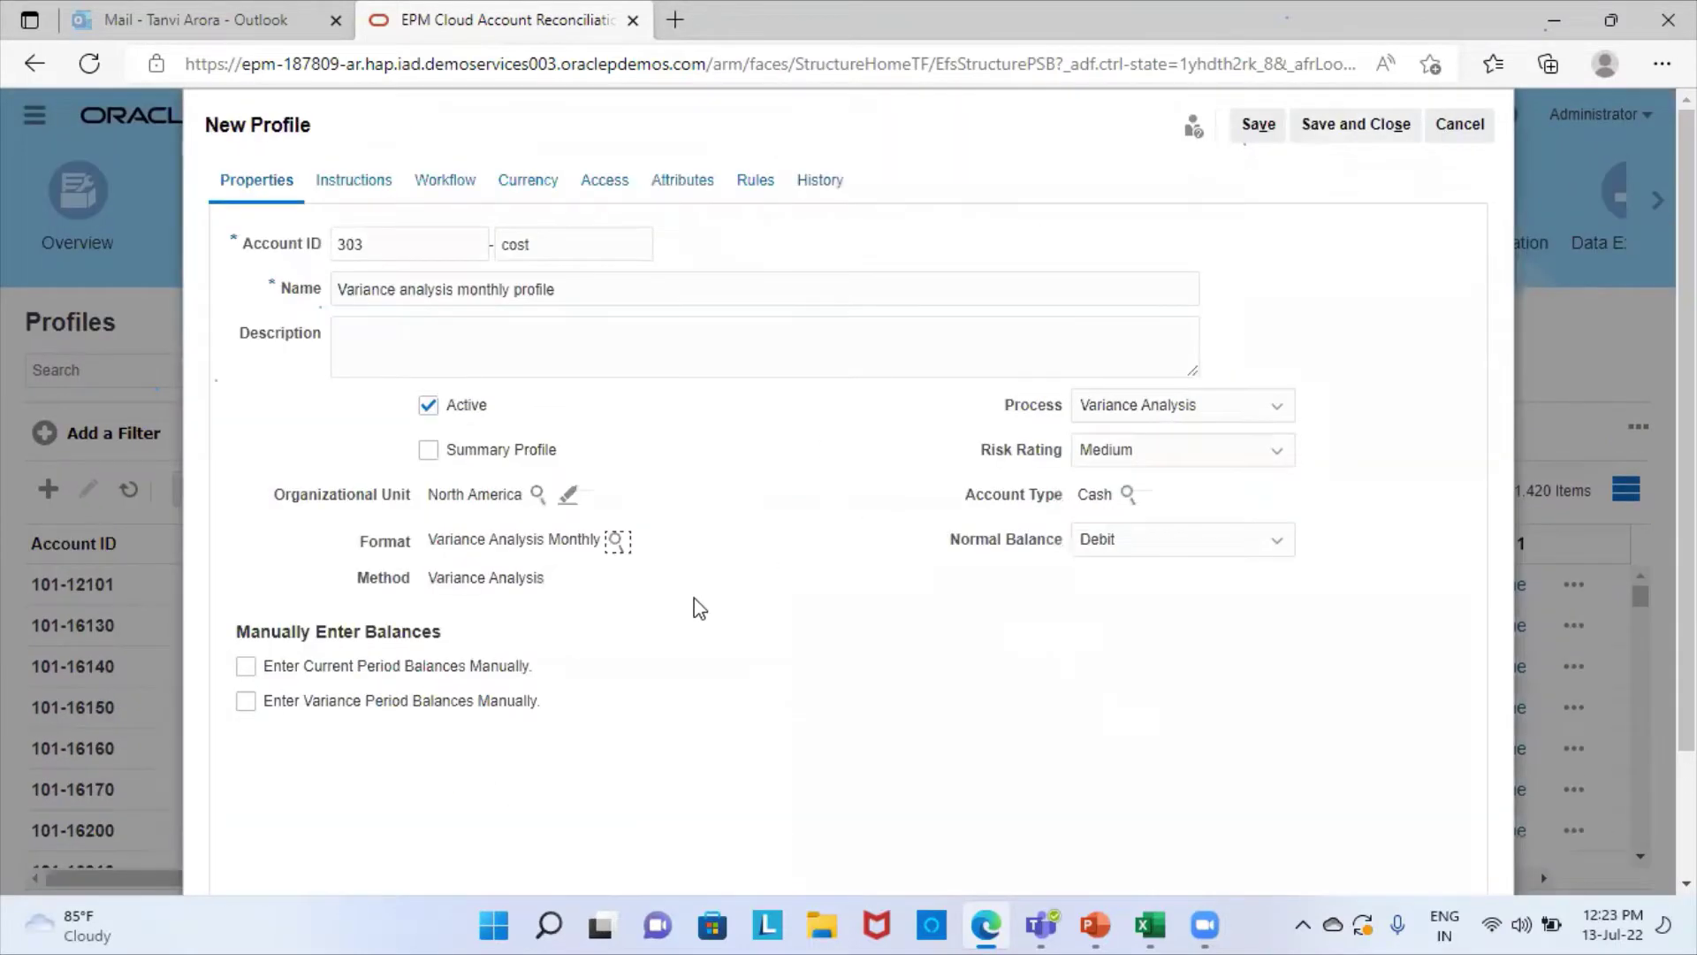
# Step: Assign the second user found by searching first names for "f" as the profile's workflow preparer
pyautogui.click(446, 188)
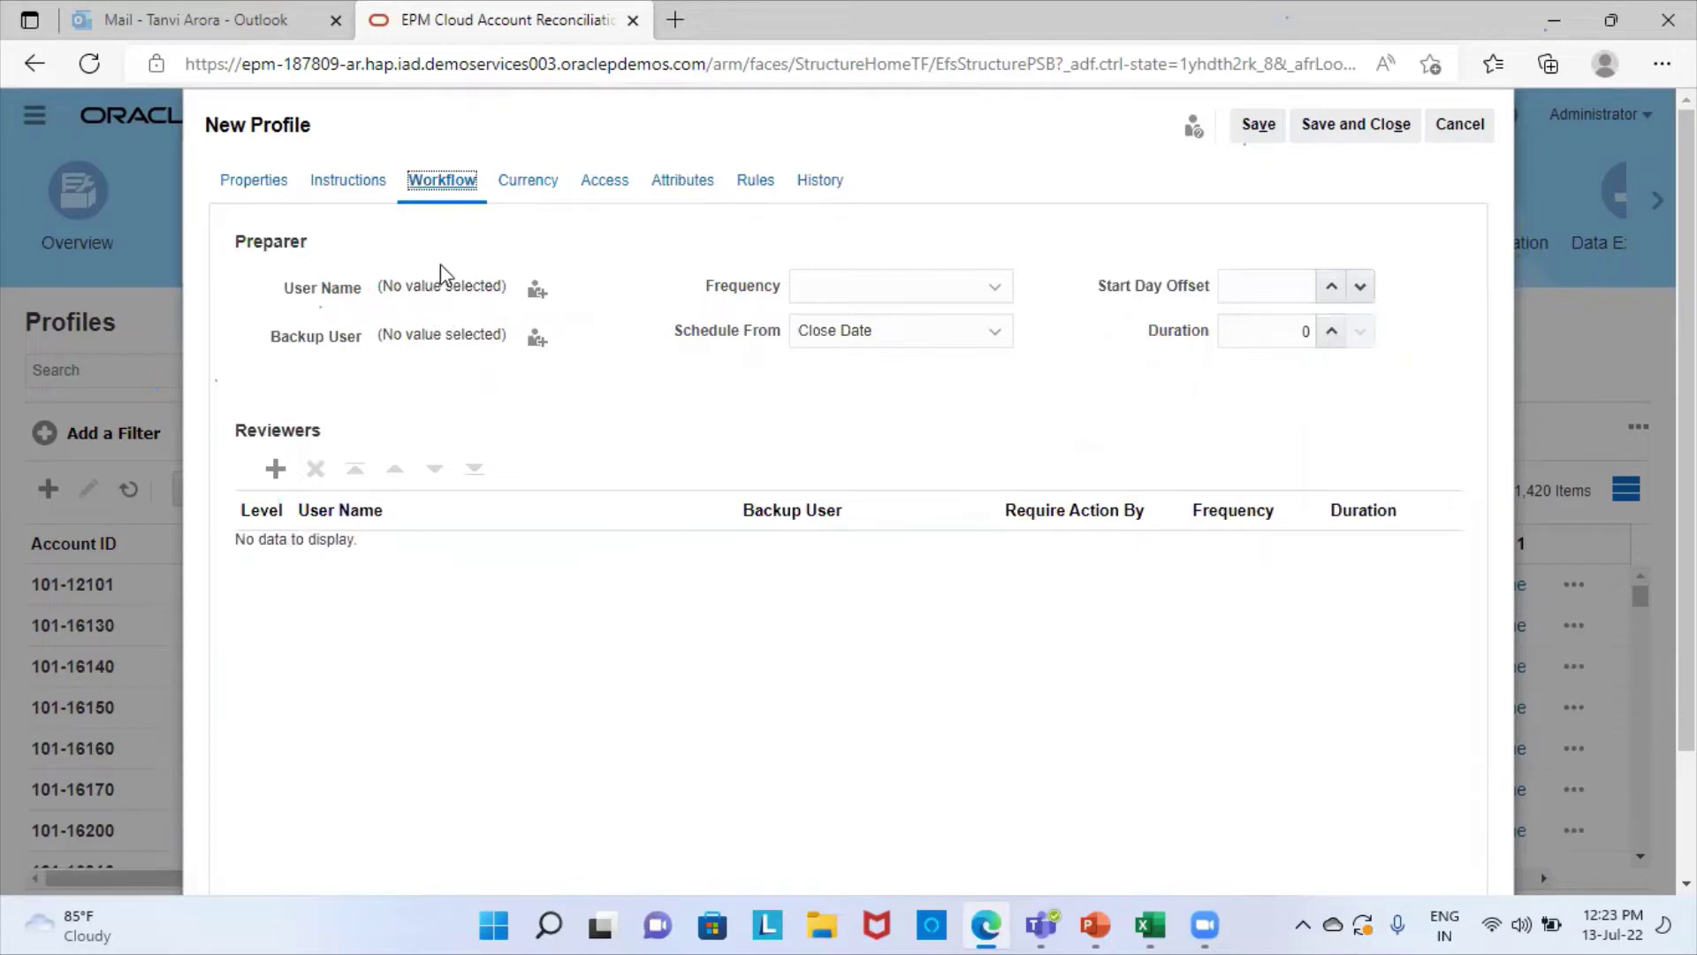
pyautogui.click(533, 288)
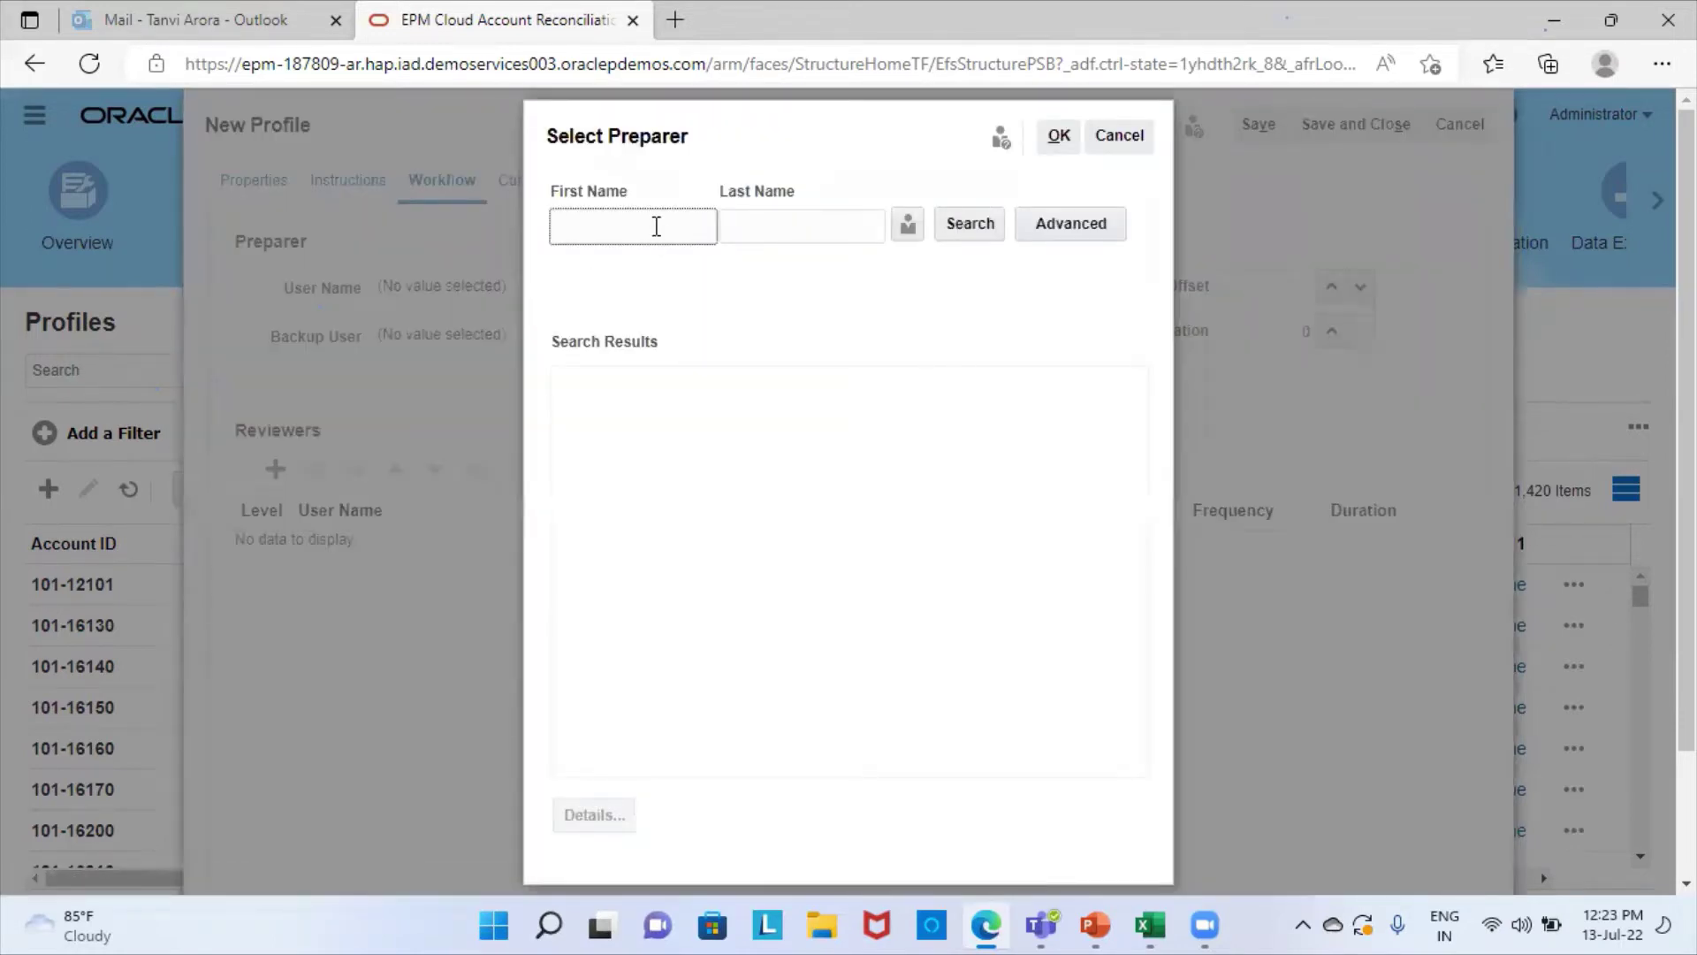
pyautogui.click(656, 225)
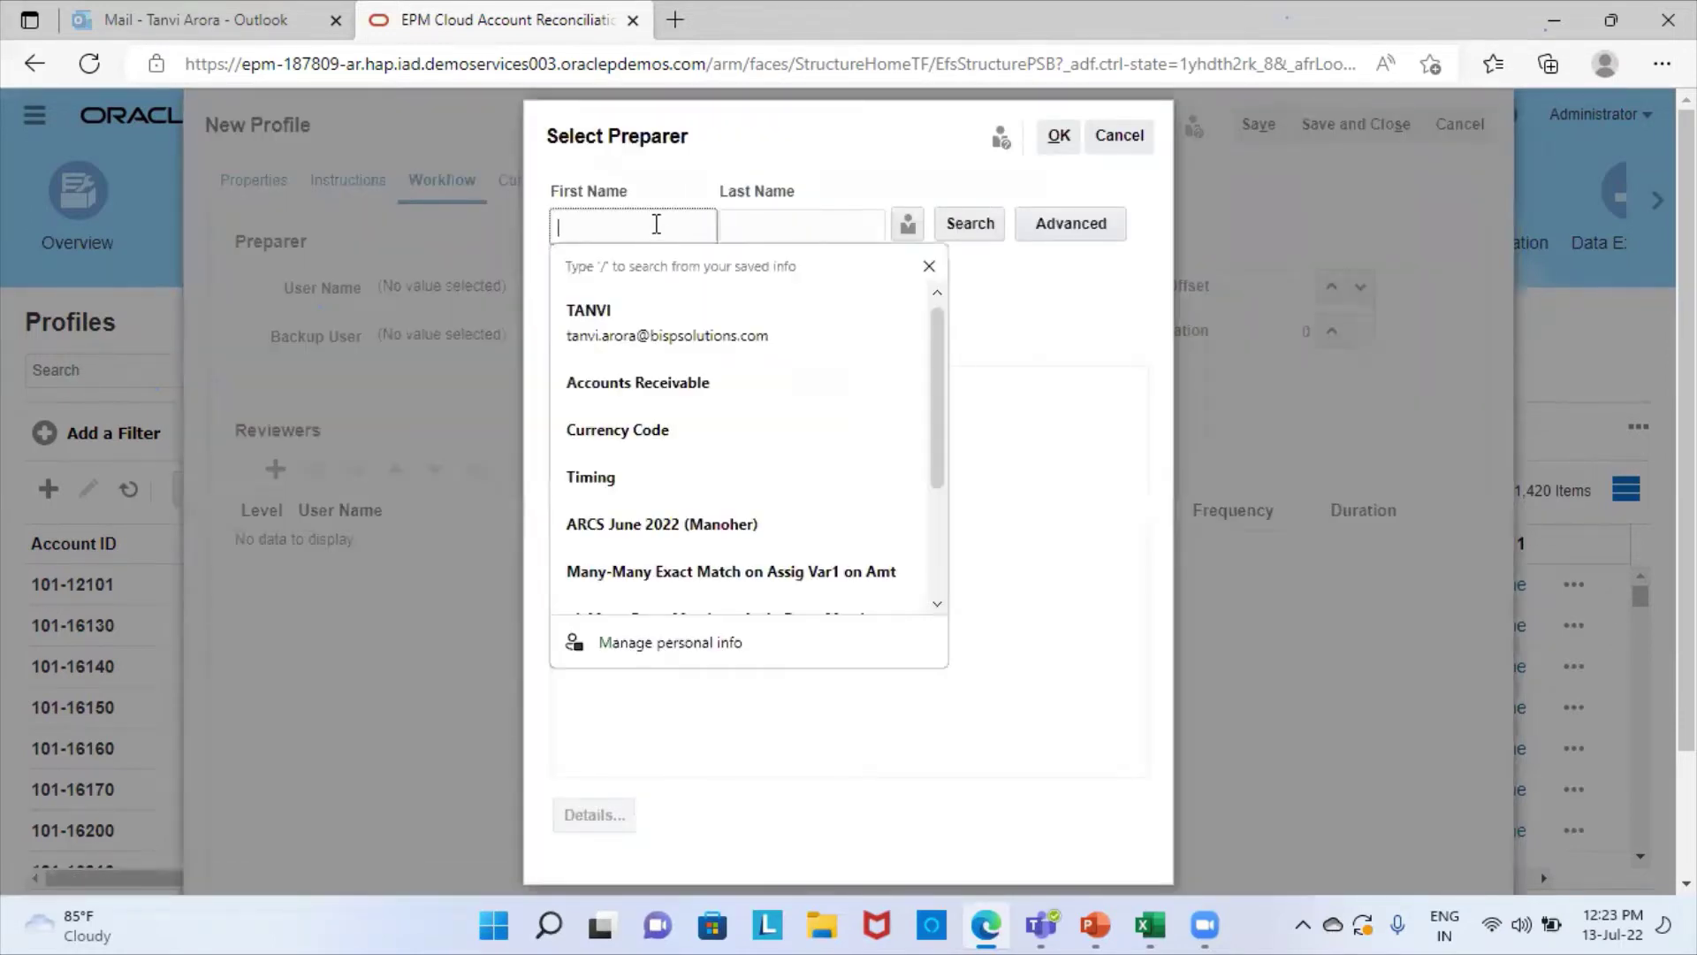
pyautogui.write('f')
pyautogui.click(960, 225)
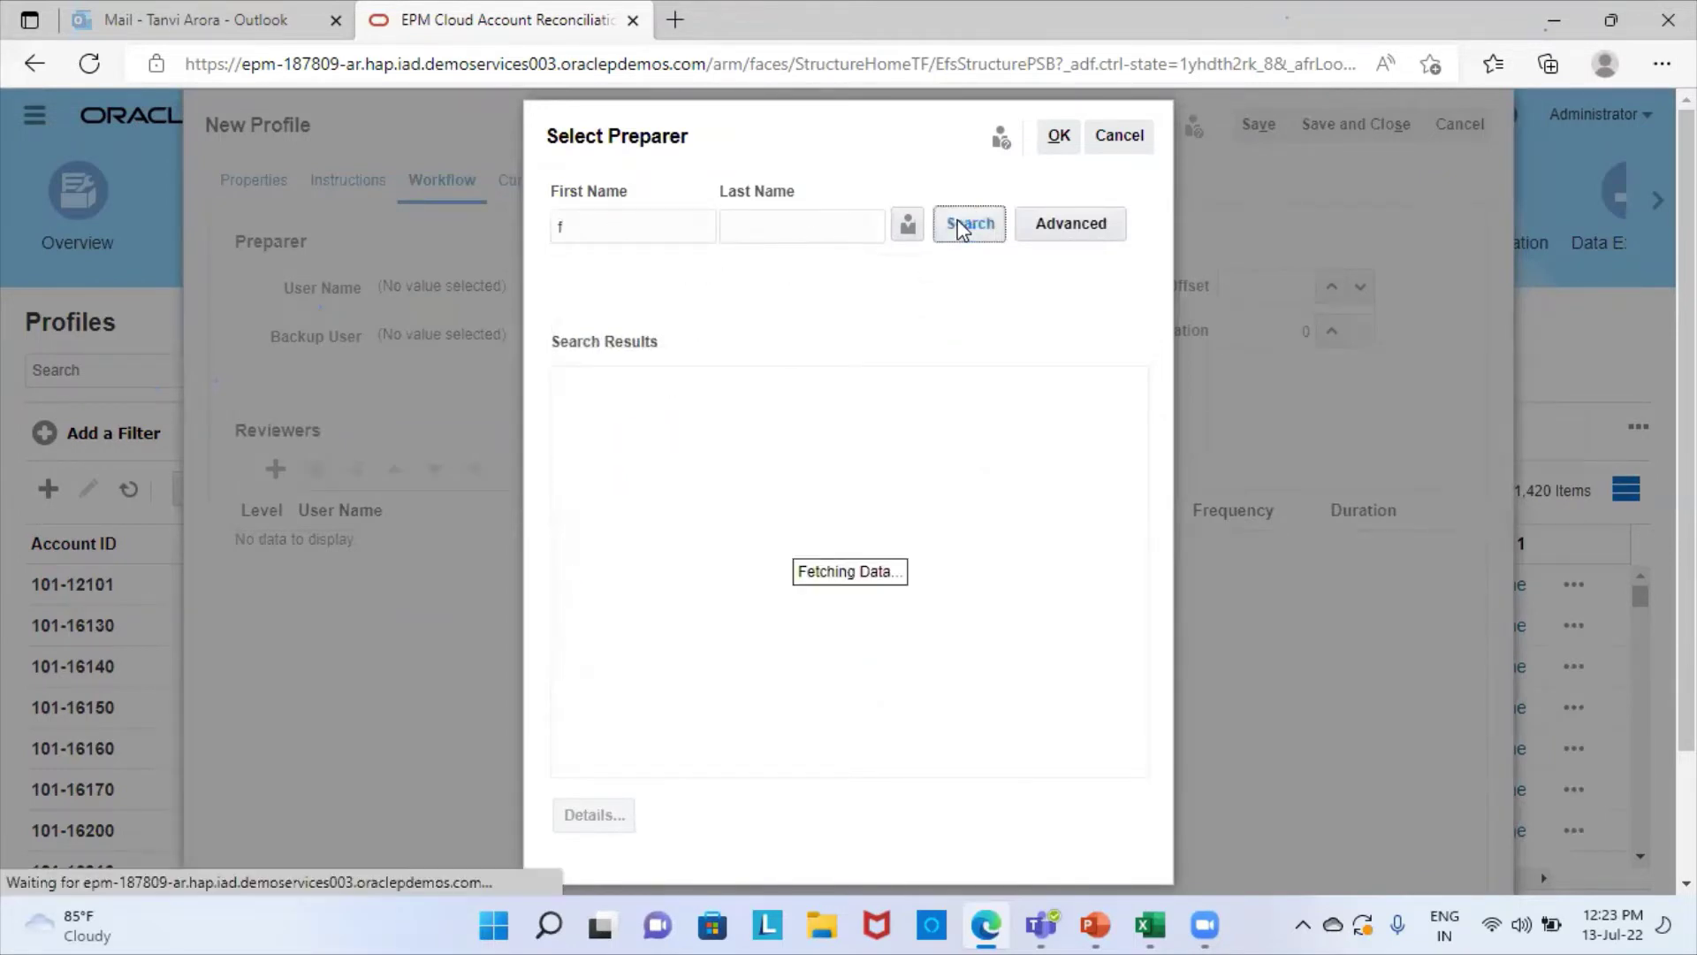
pyautogui.click(656, 423)
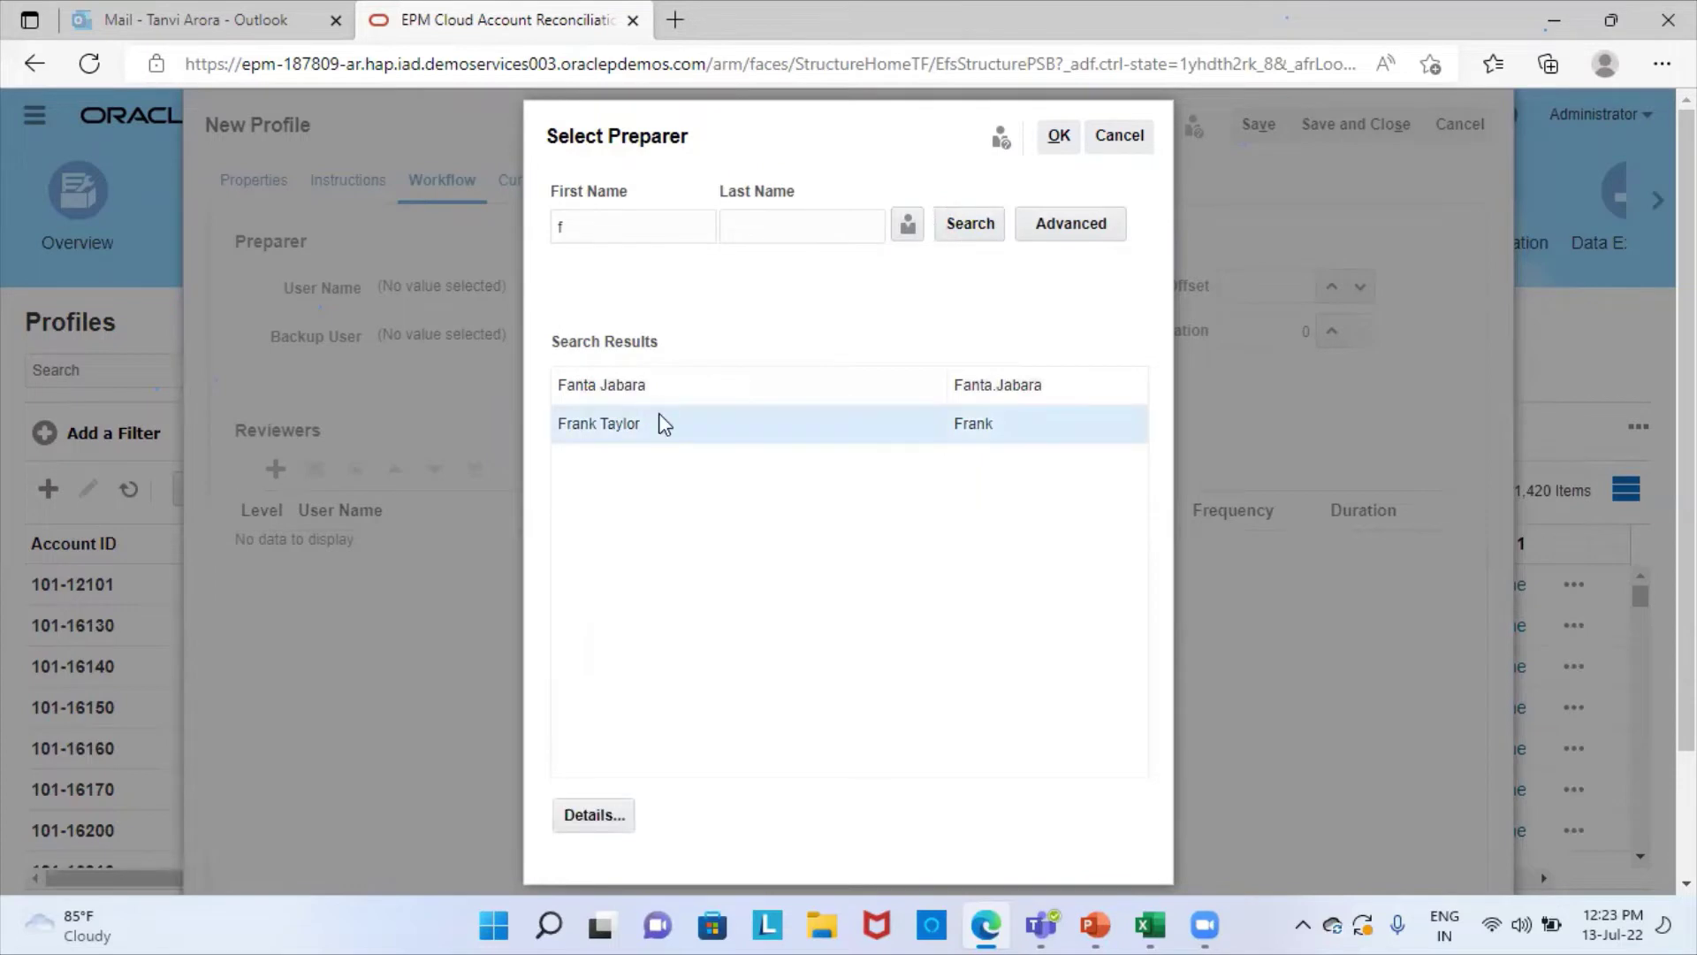
pyautogui.click(1080, 150)
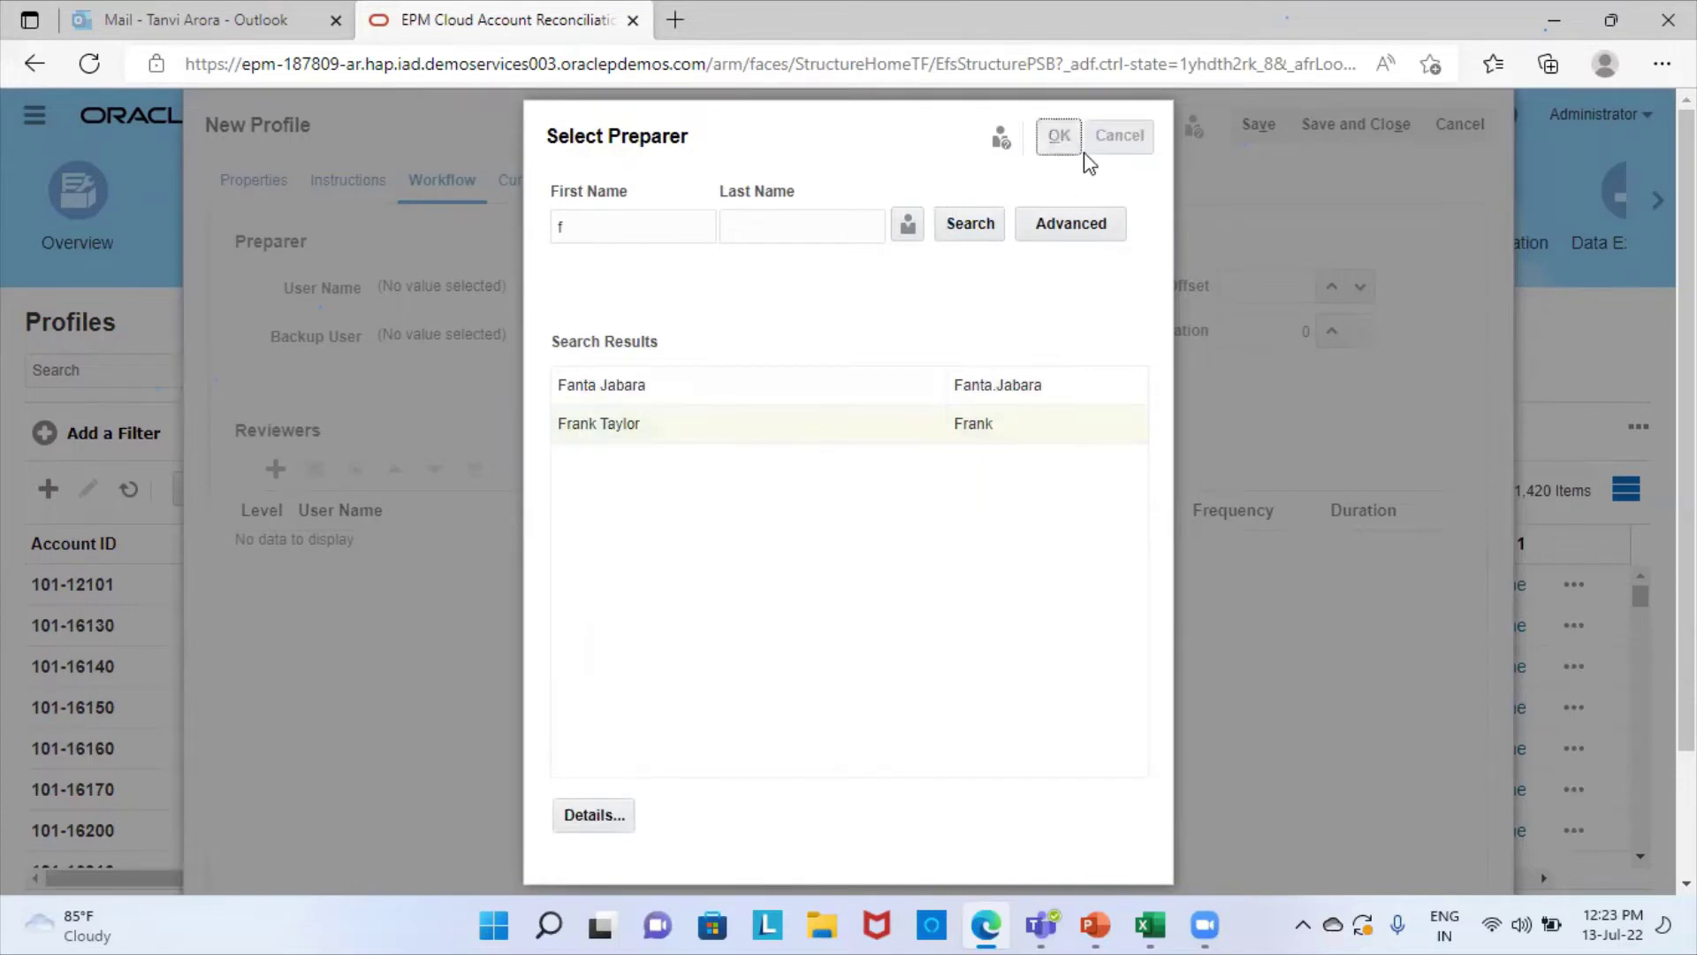
# Step: Set the preparer's frequency to Monthly, with a start day offset of 1 and a duration of 2
pyautogui.click(906, 291)
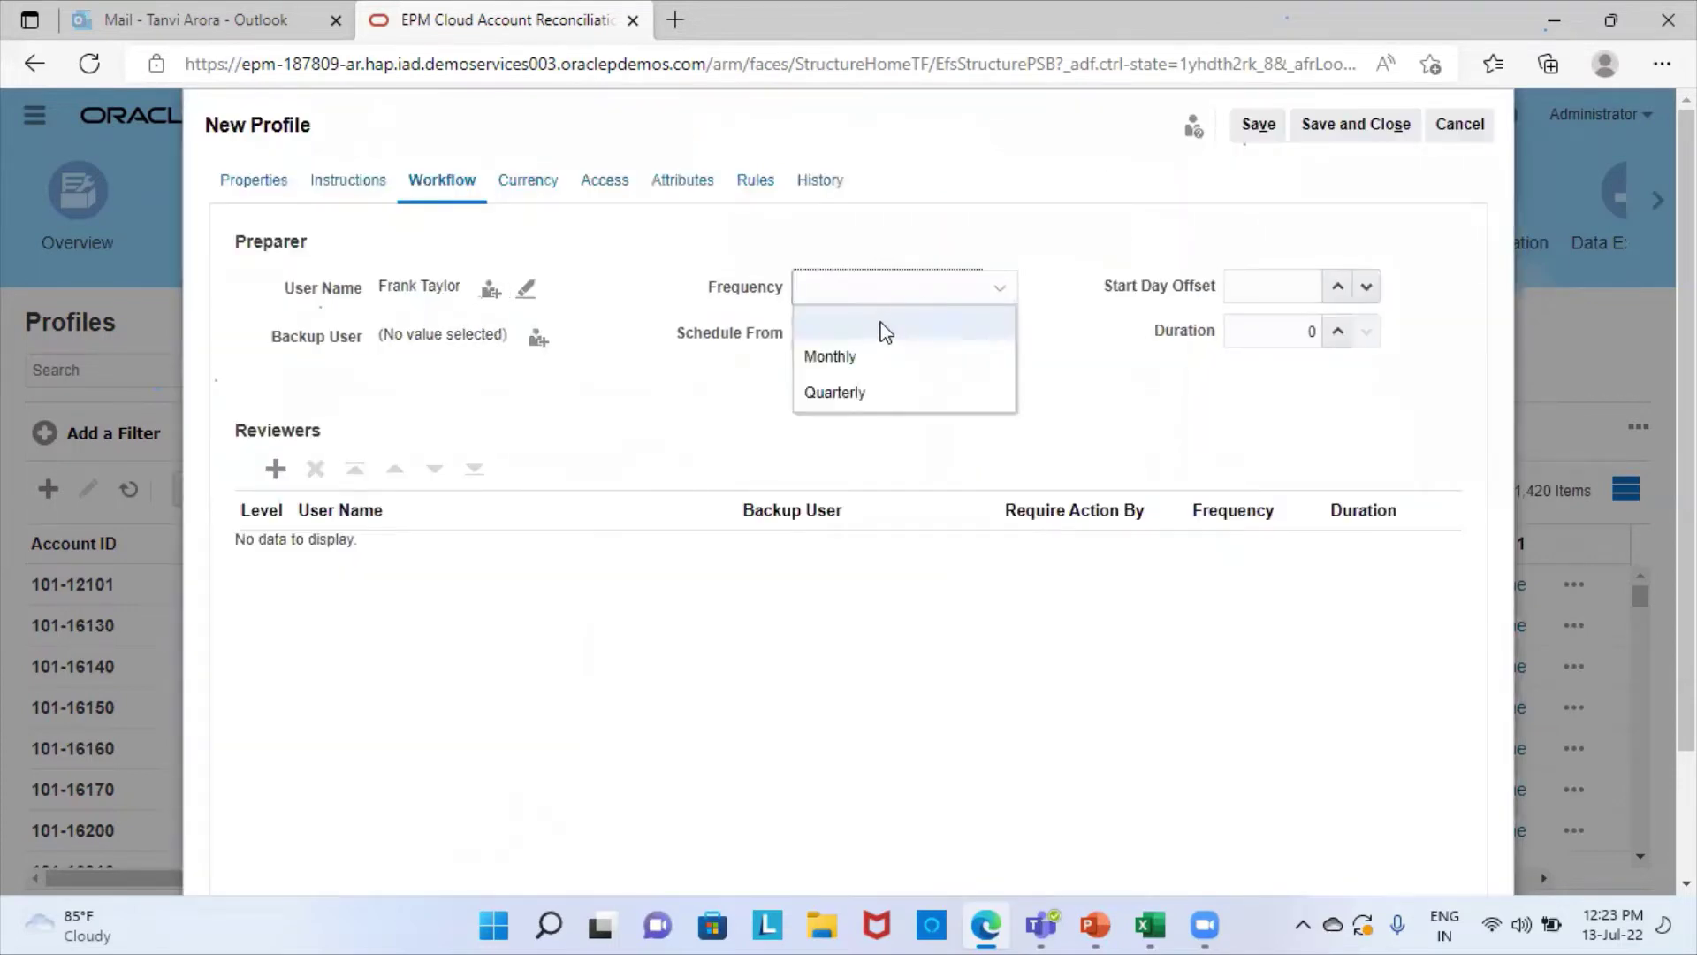
pyautogui.click(844, 363)
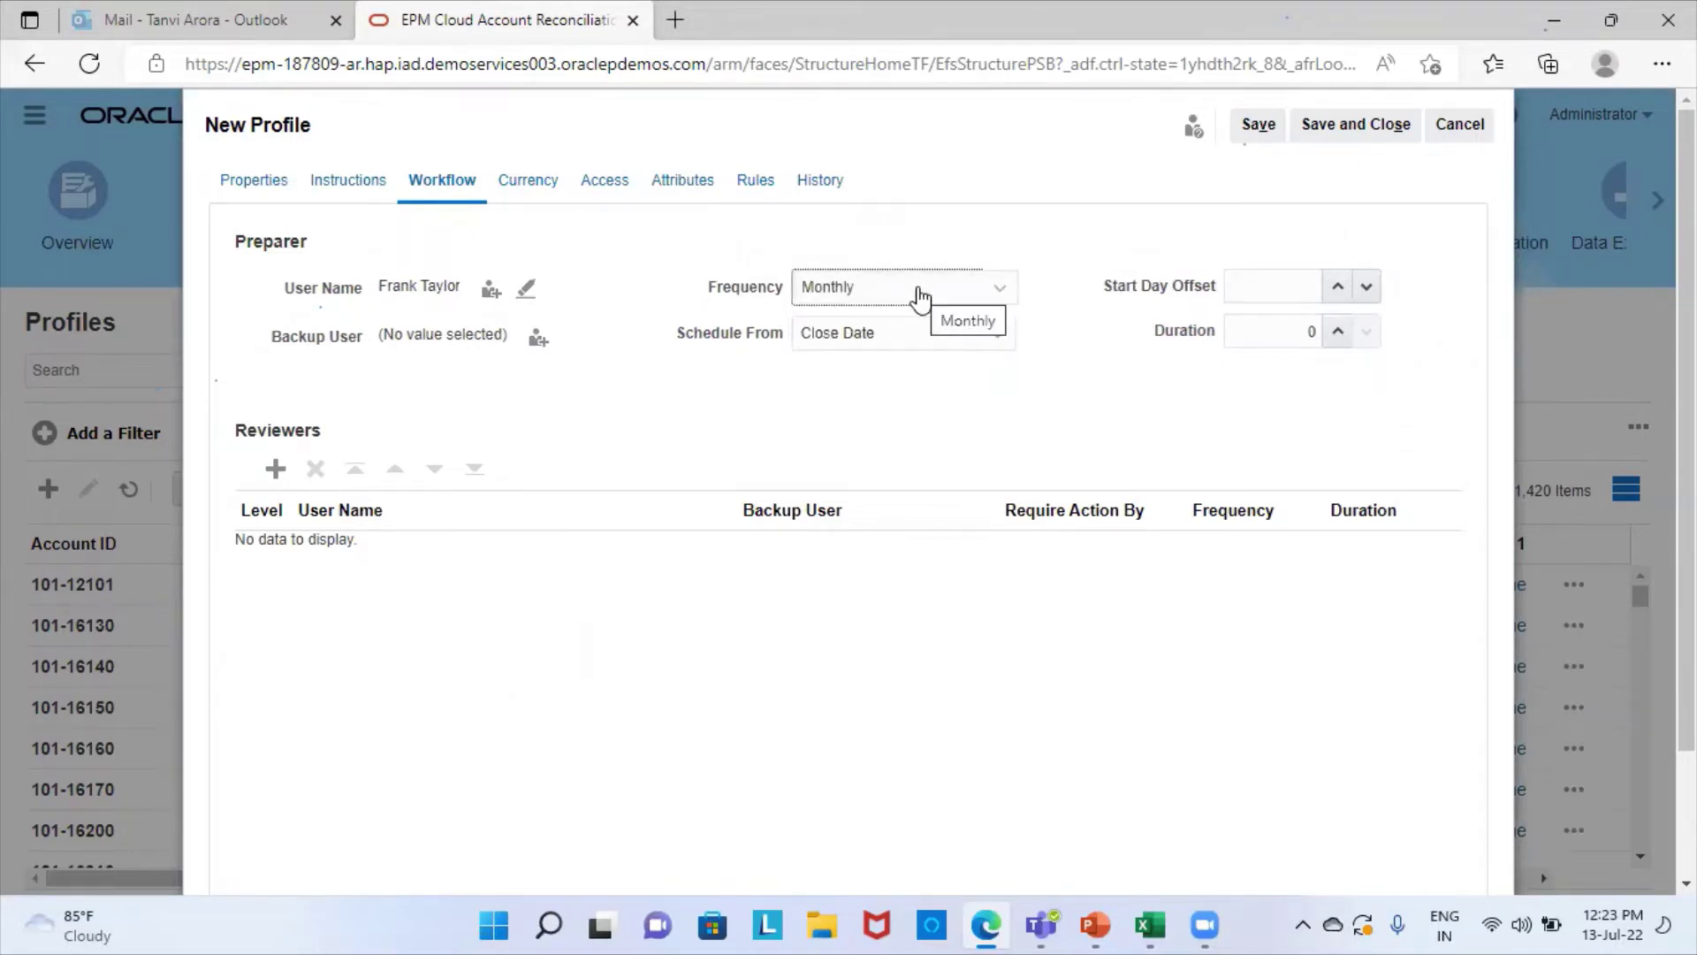
pyautogui.click(919, 298)
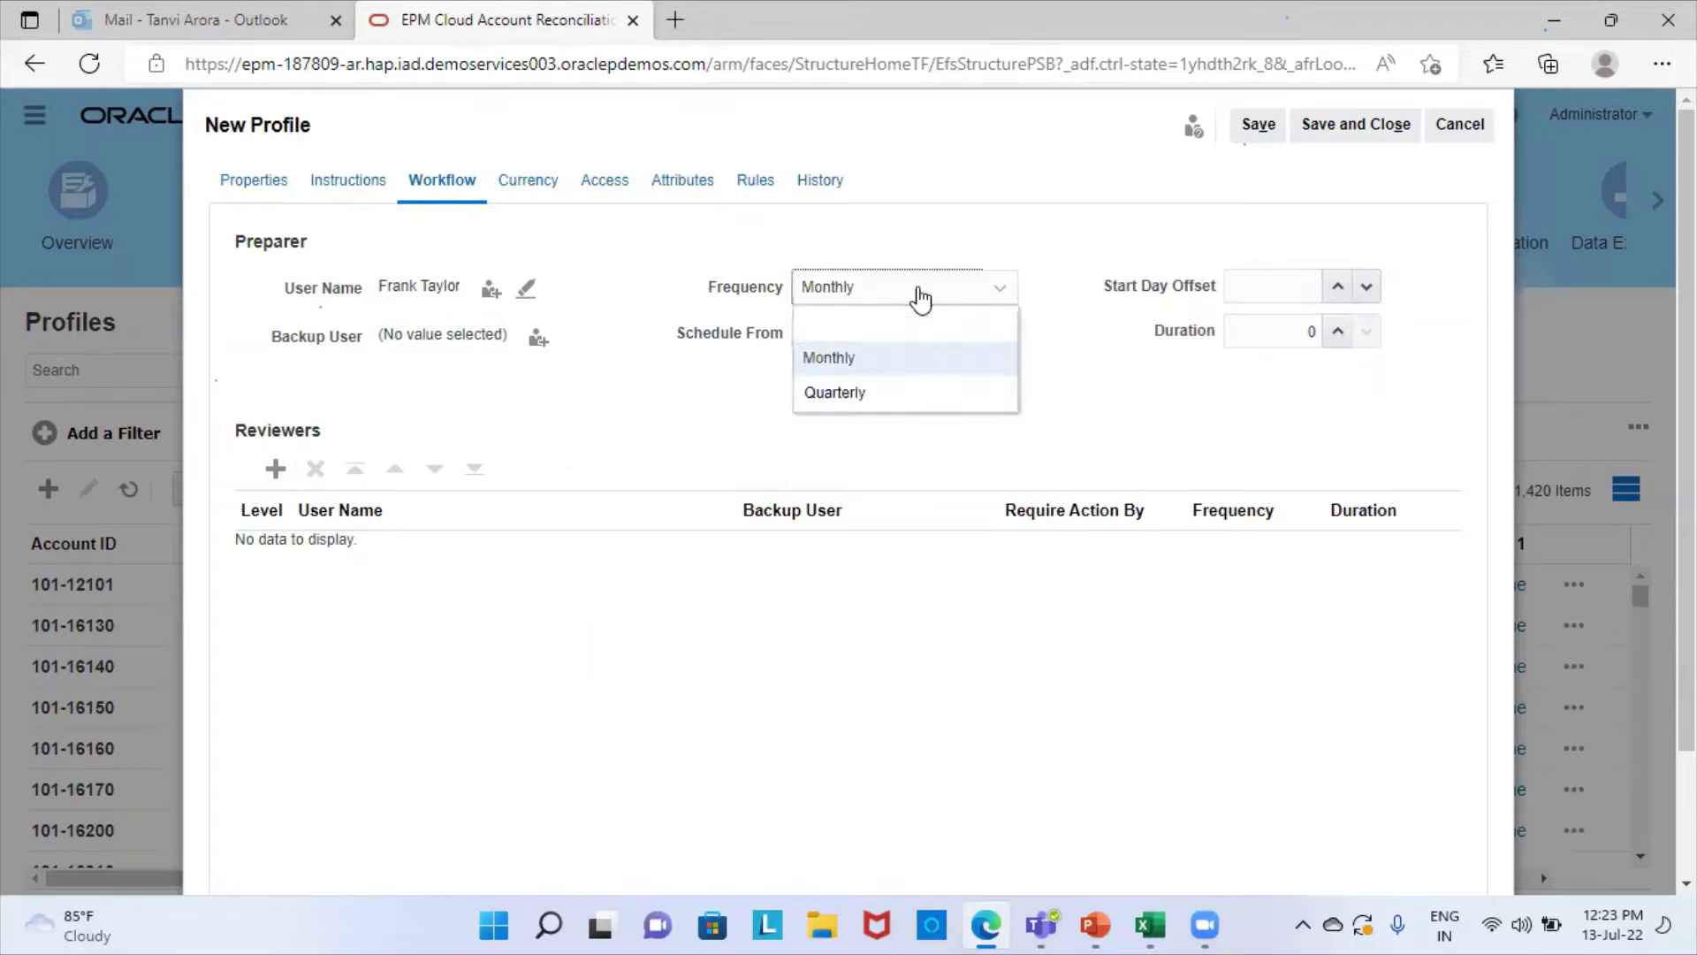
pyautogui.click(1094, 233)
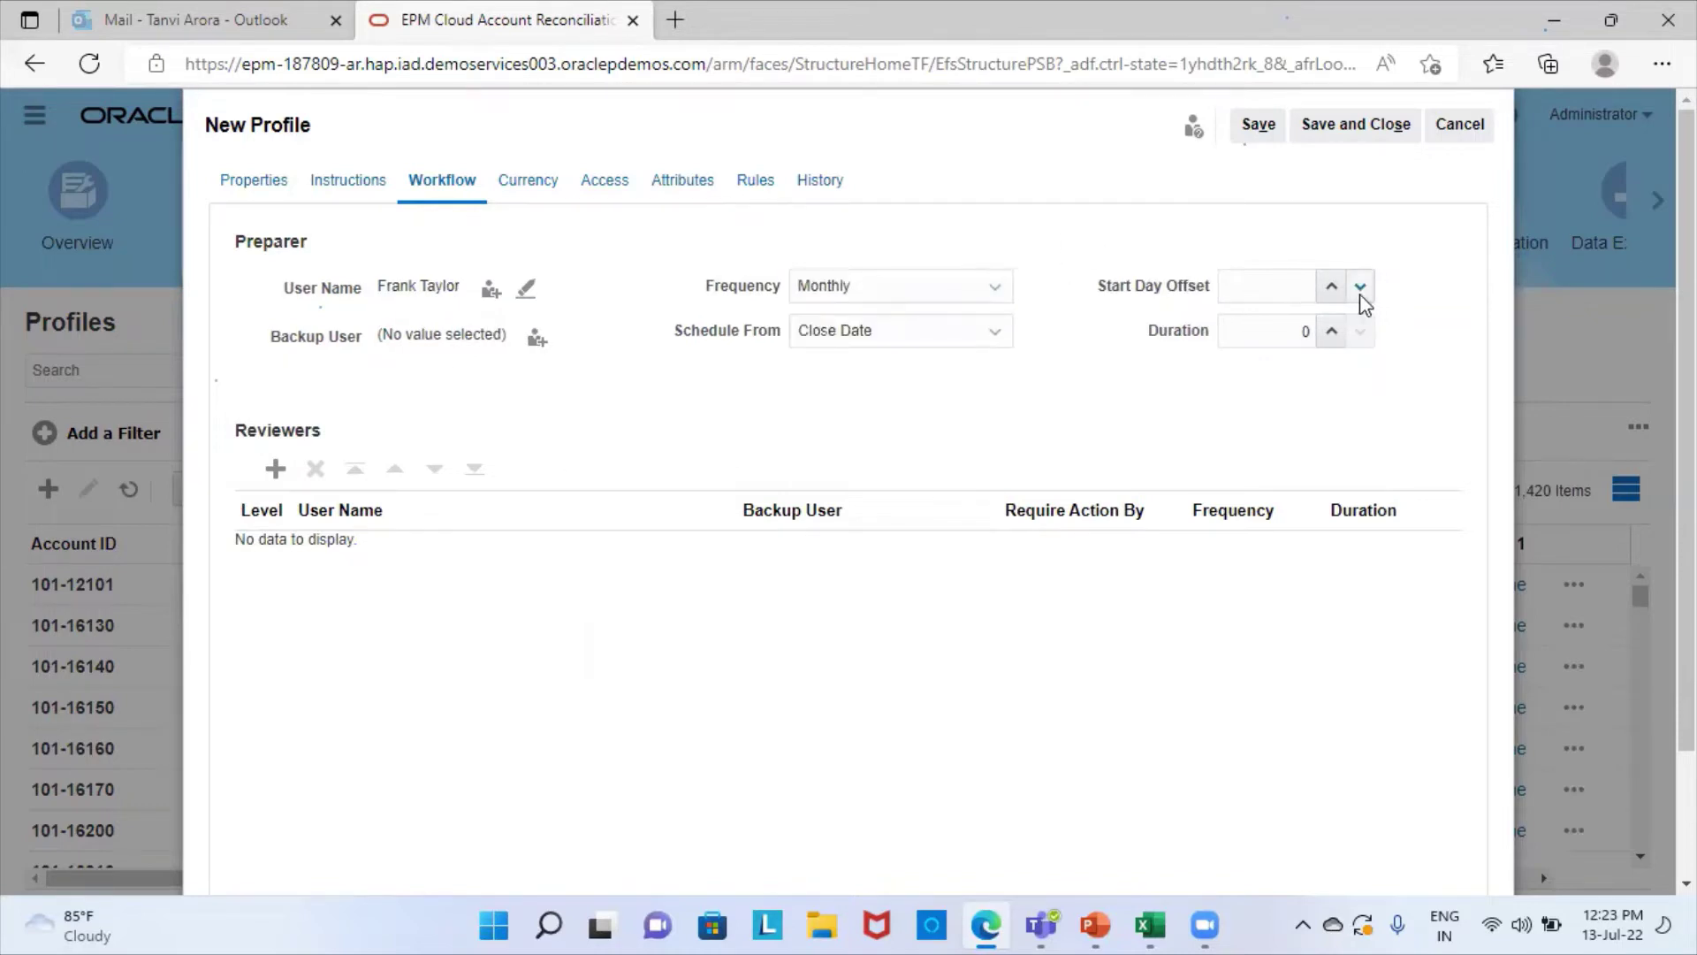
pyautogui.click(1331, 288)
pyautogui.click(1332, 328)
pyautogui.click(1332, 329)
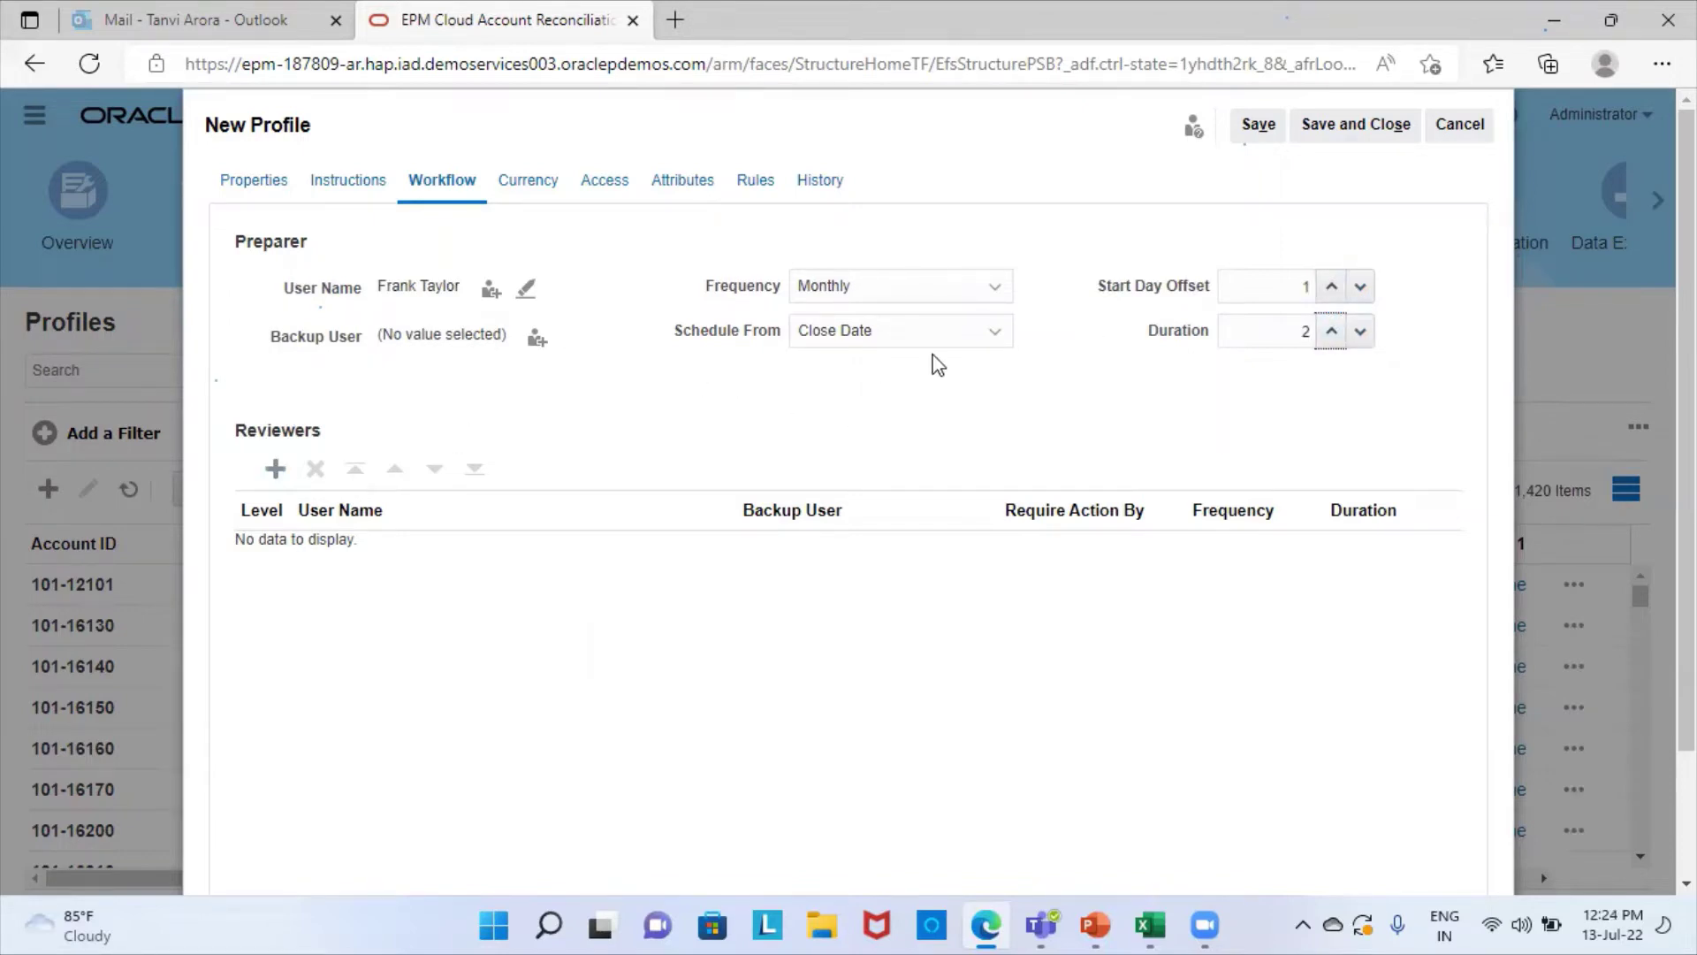
# Step: Add a level 1 reviewer, choosing the second user found for first name "a", and set the reviewer's duration to 2
pyautogui.click(281, 478)
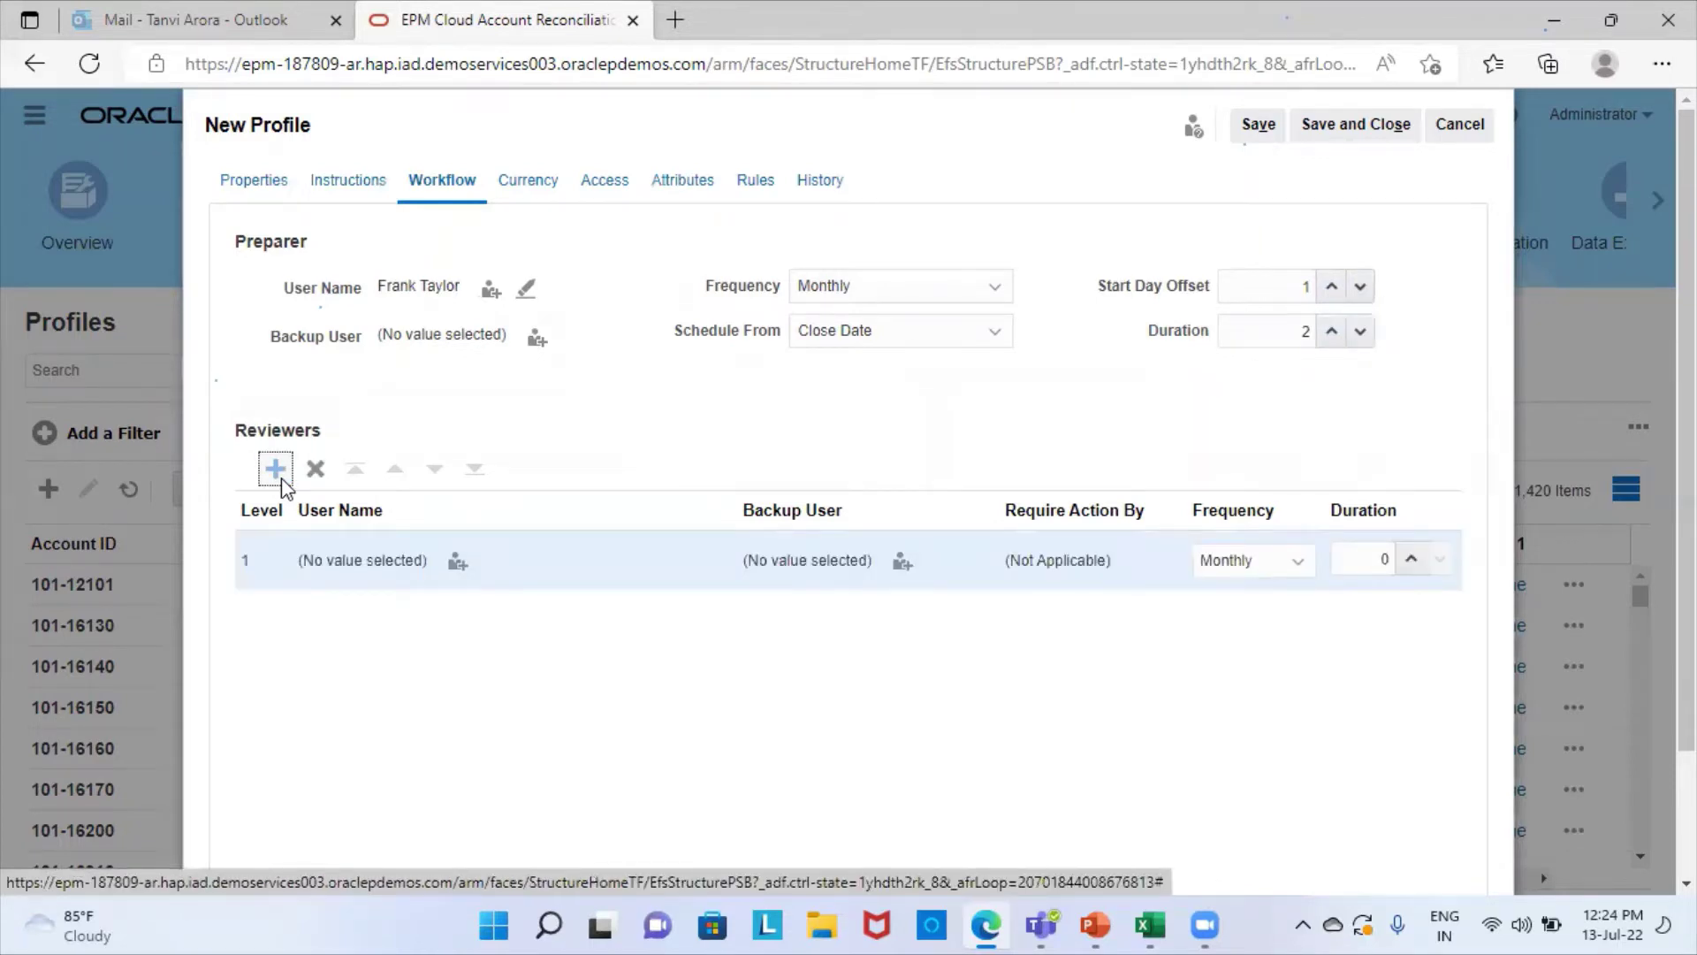
pyautogui.click(459, 564)
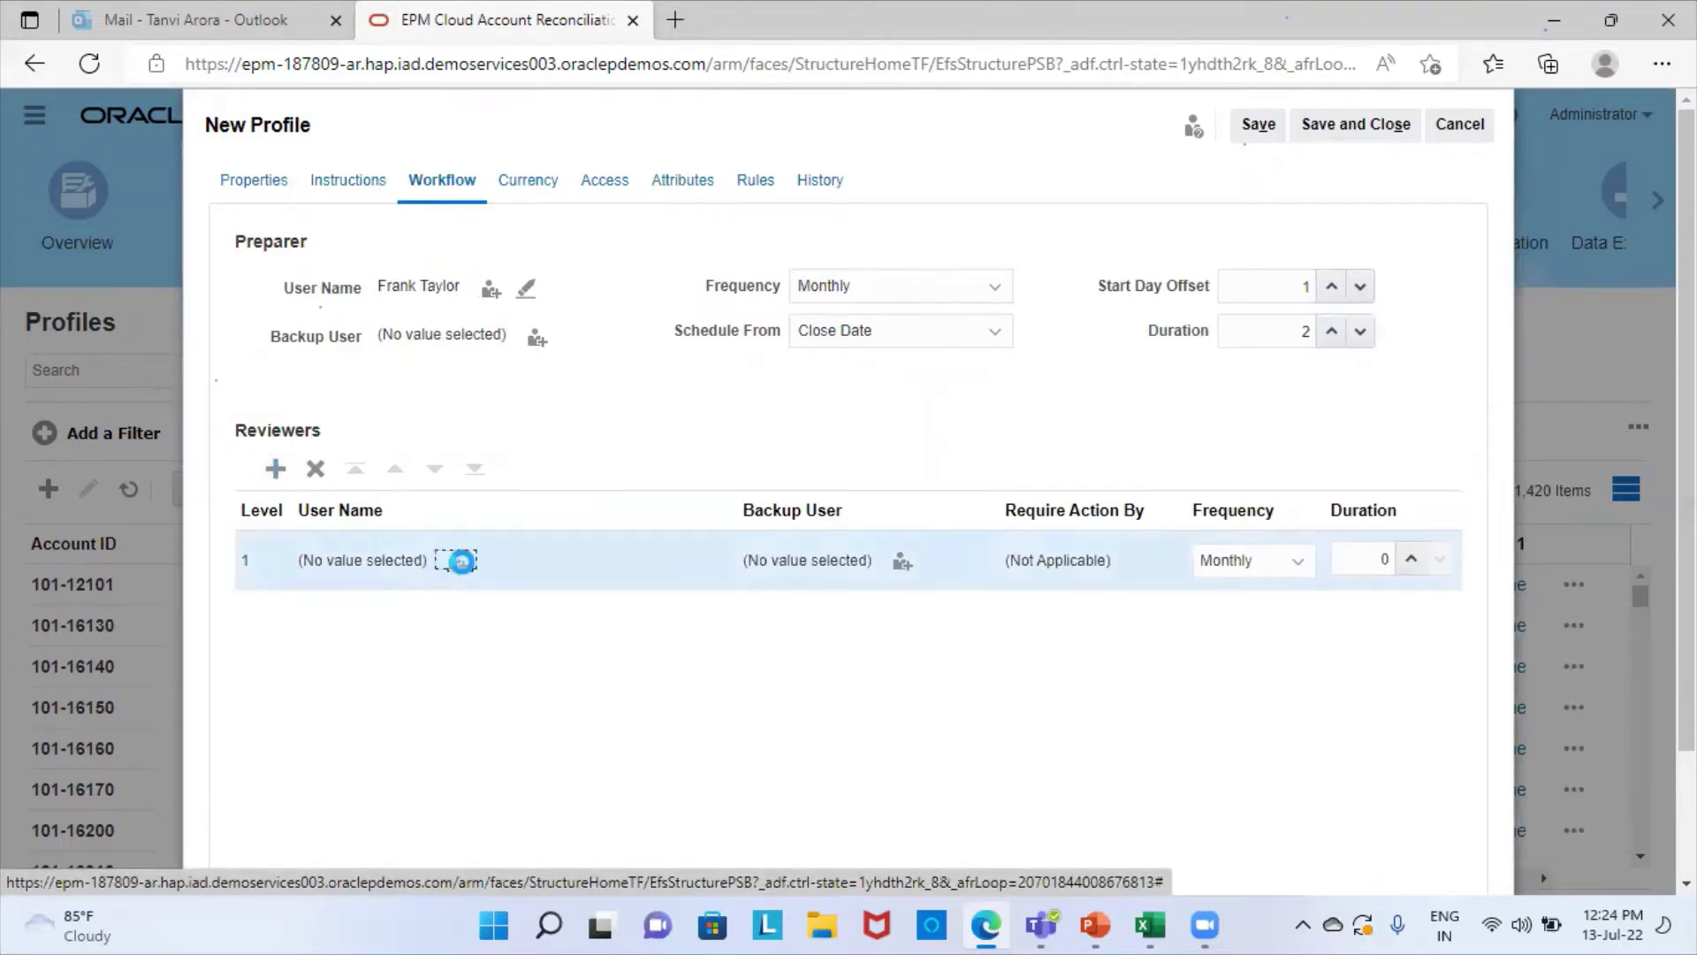
pyautogui.write('a')
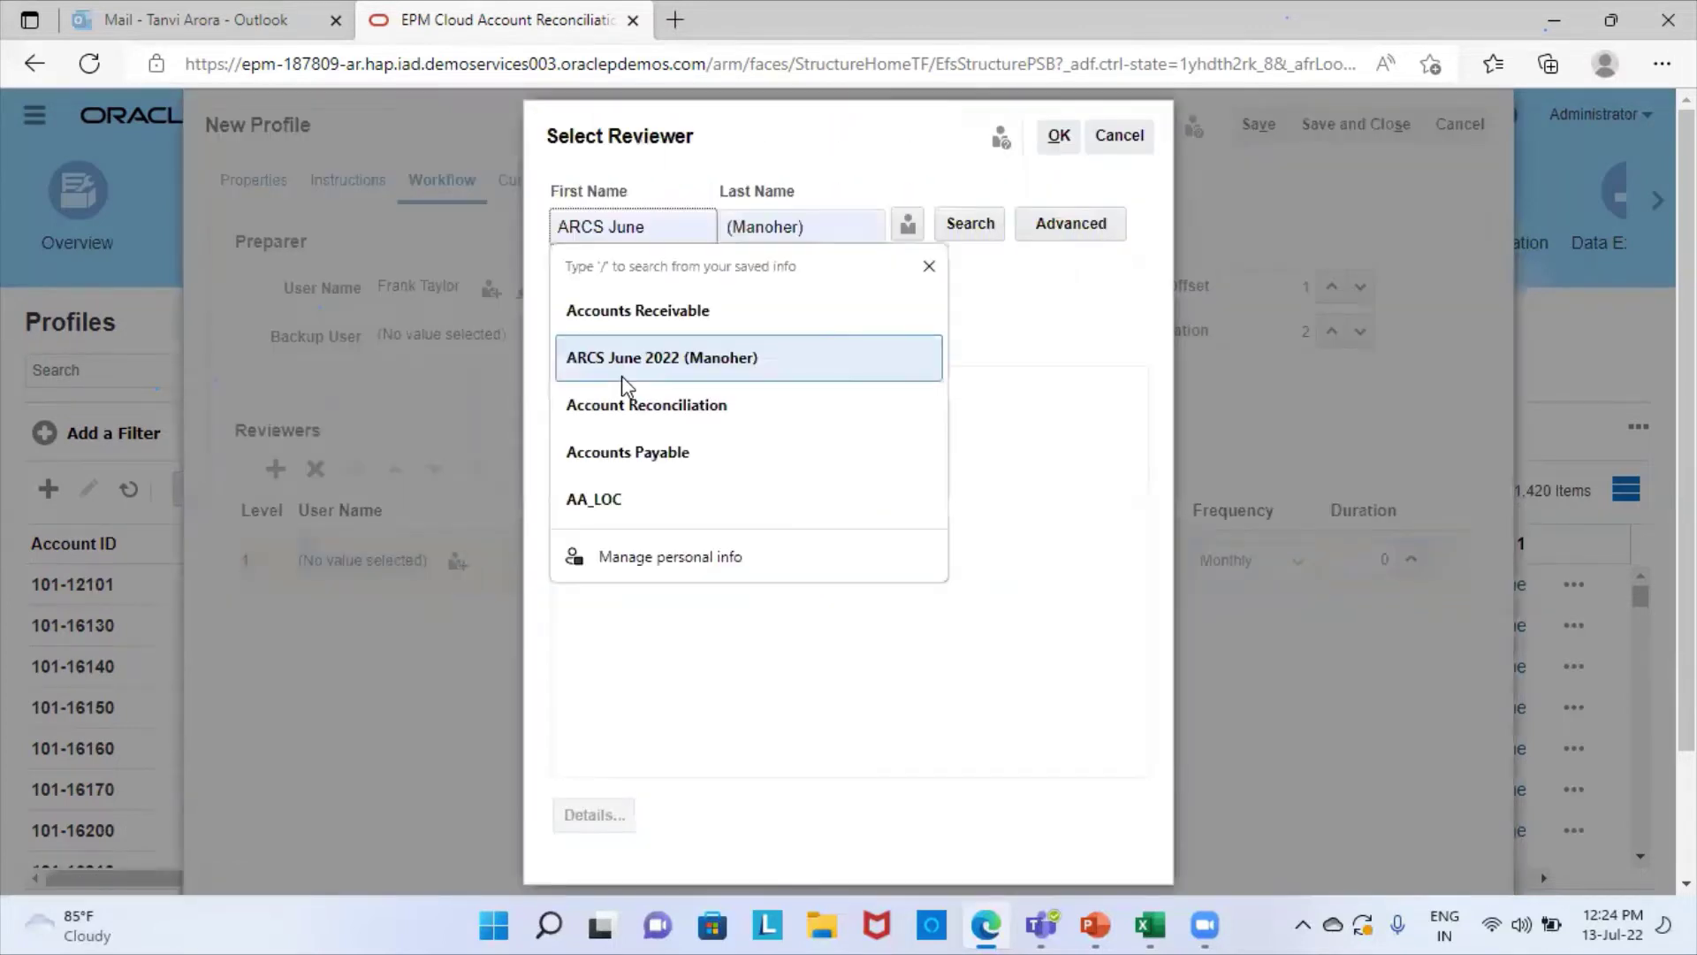
pyautogui.click(968, 228)
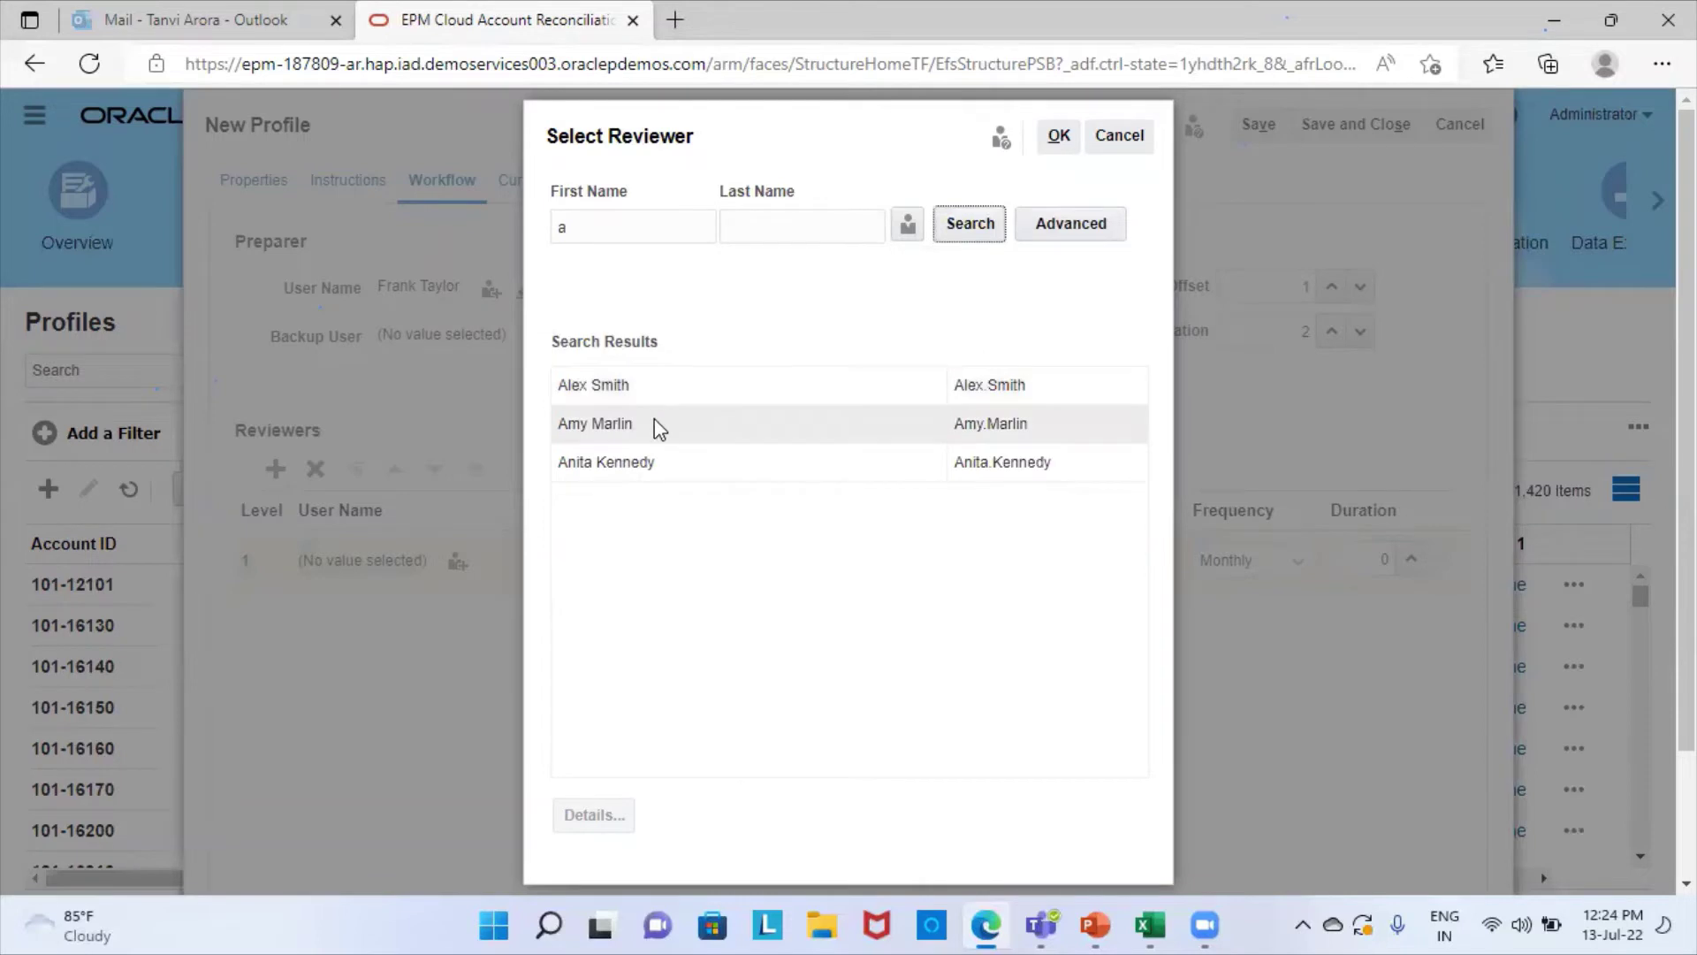
pyautogui.click(652, 423)
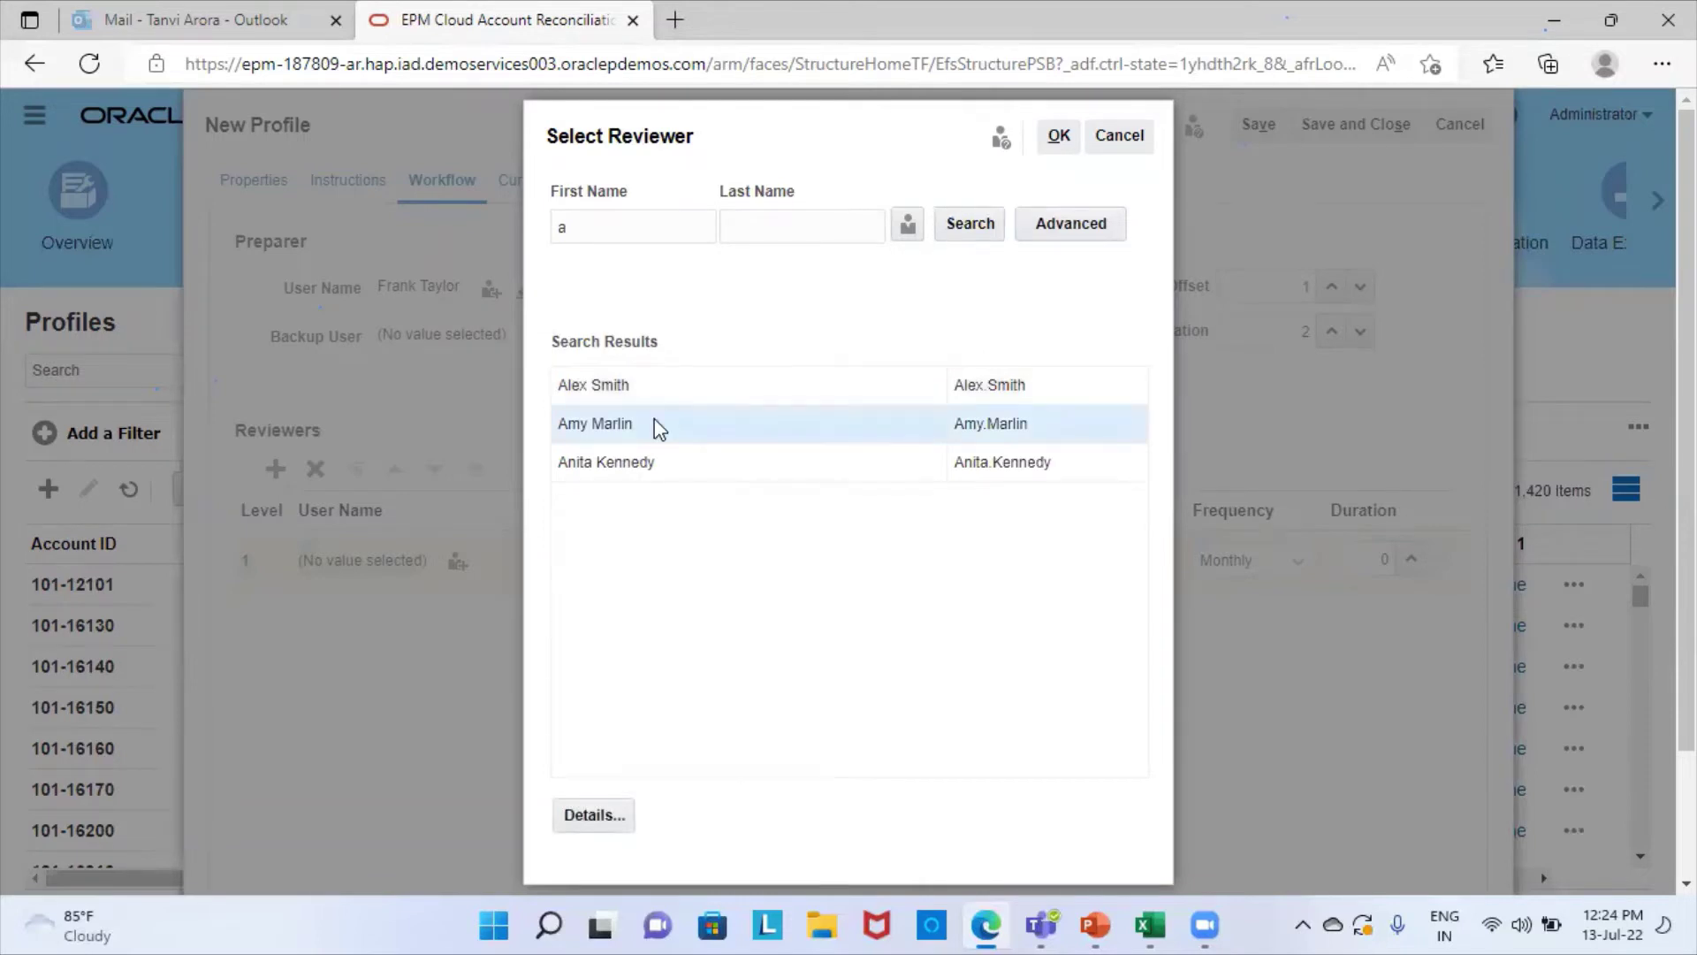
pyautogui.click(1071, 148)
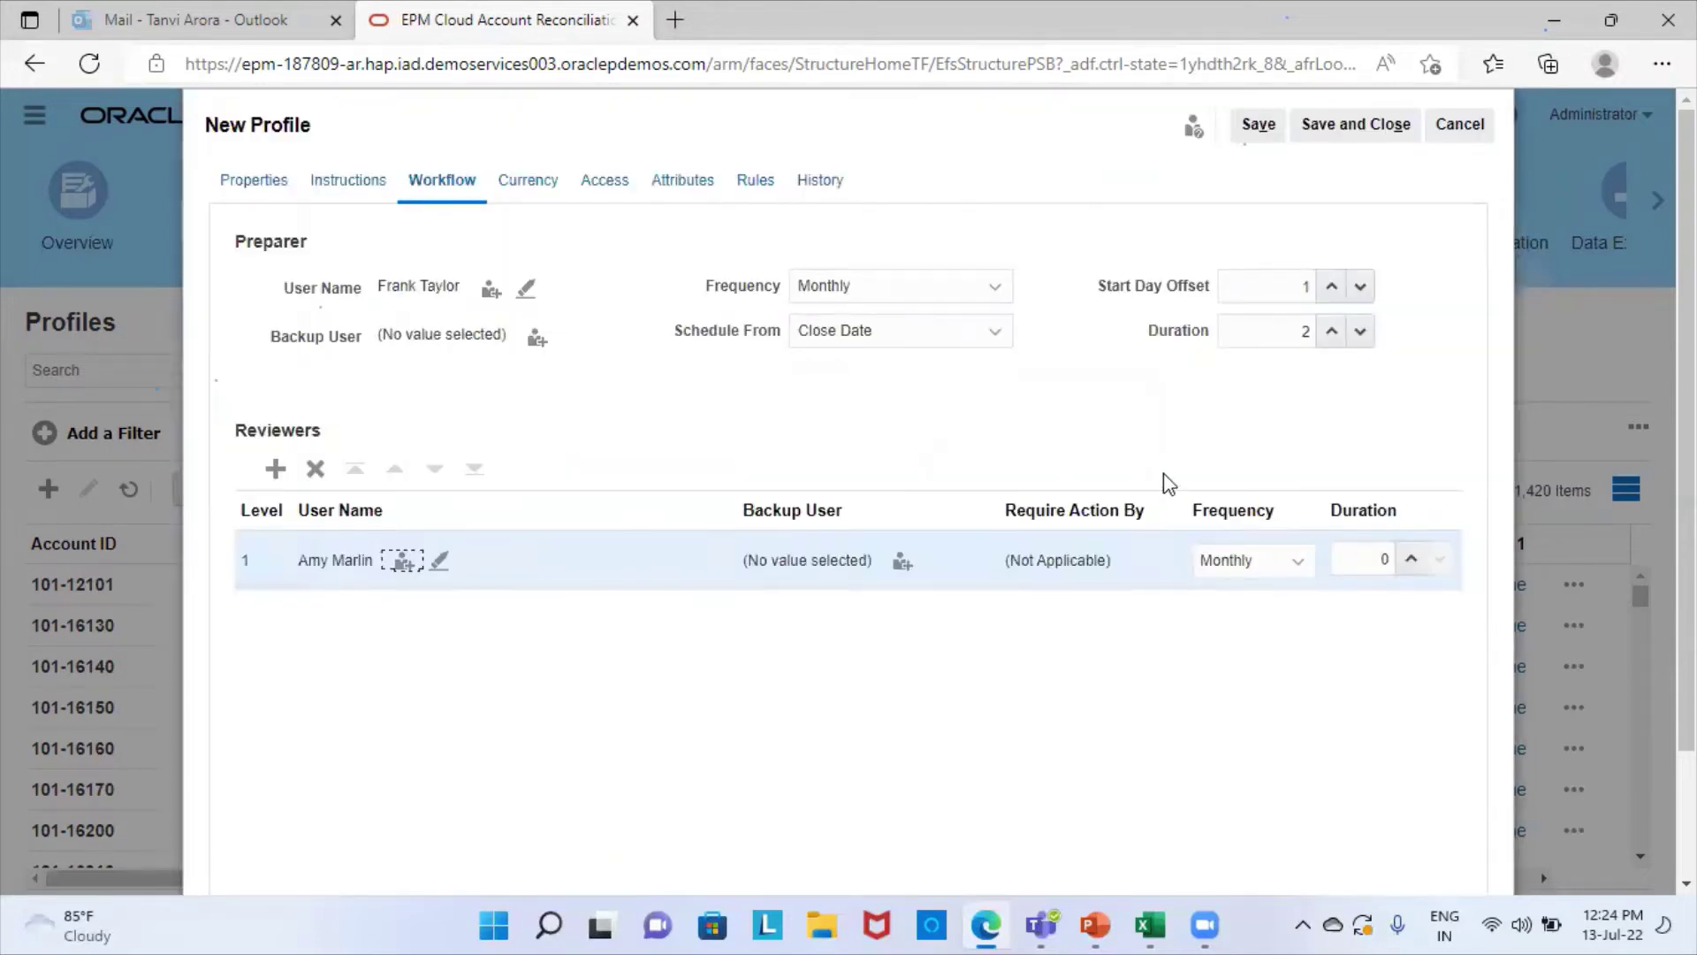
pyautogui.click(1409, 561)
pyautogui.click(1409, 561)
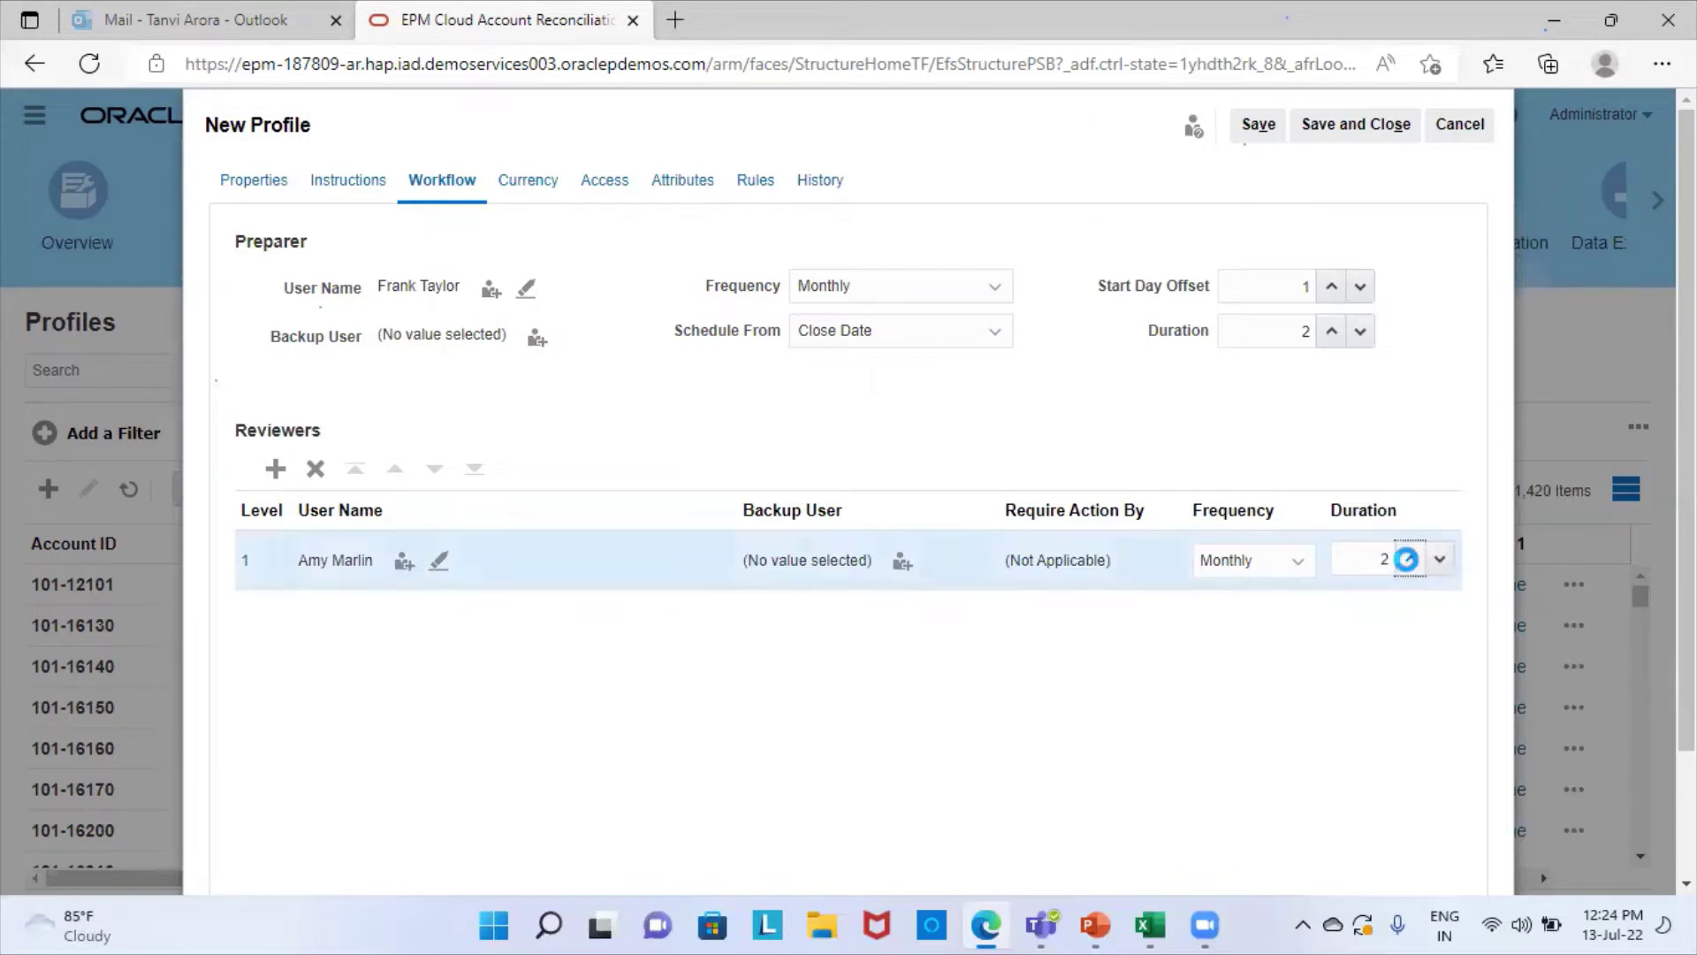
# Step: Set the currency rate type to Accounting, leave only the Functional currency bucket enabled, and save and close the profile
pyautogui.click(524, 182)
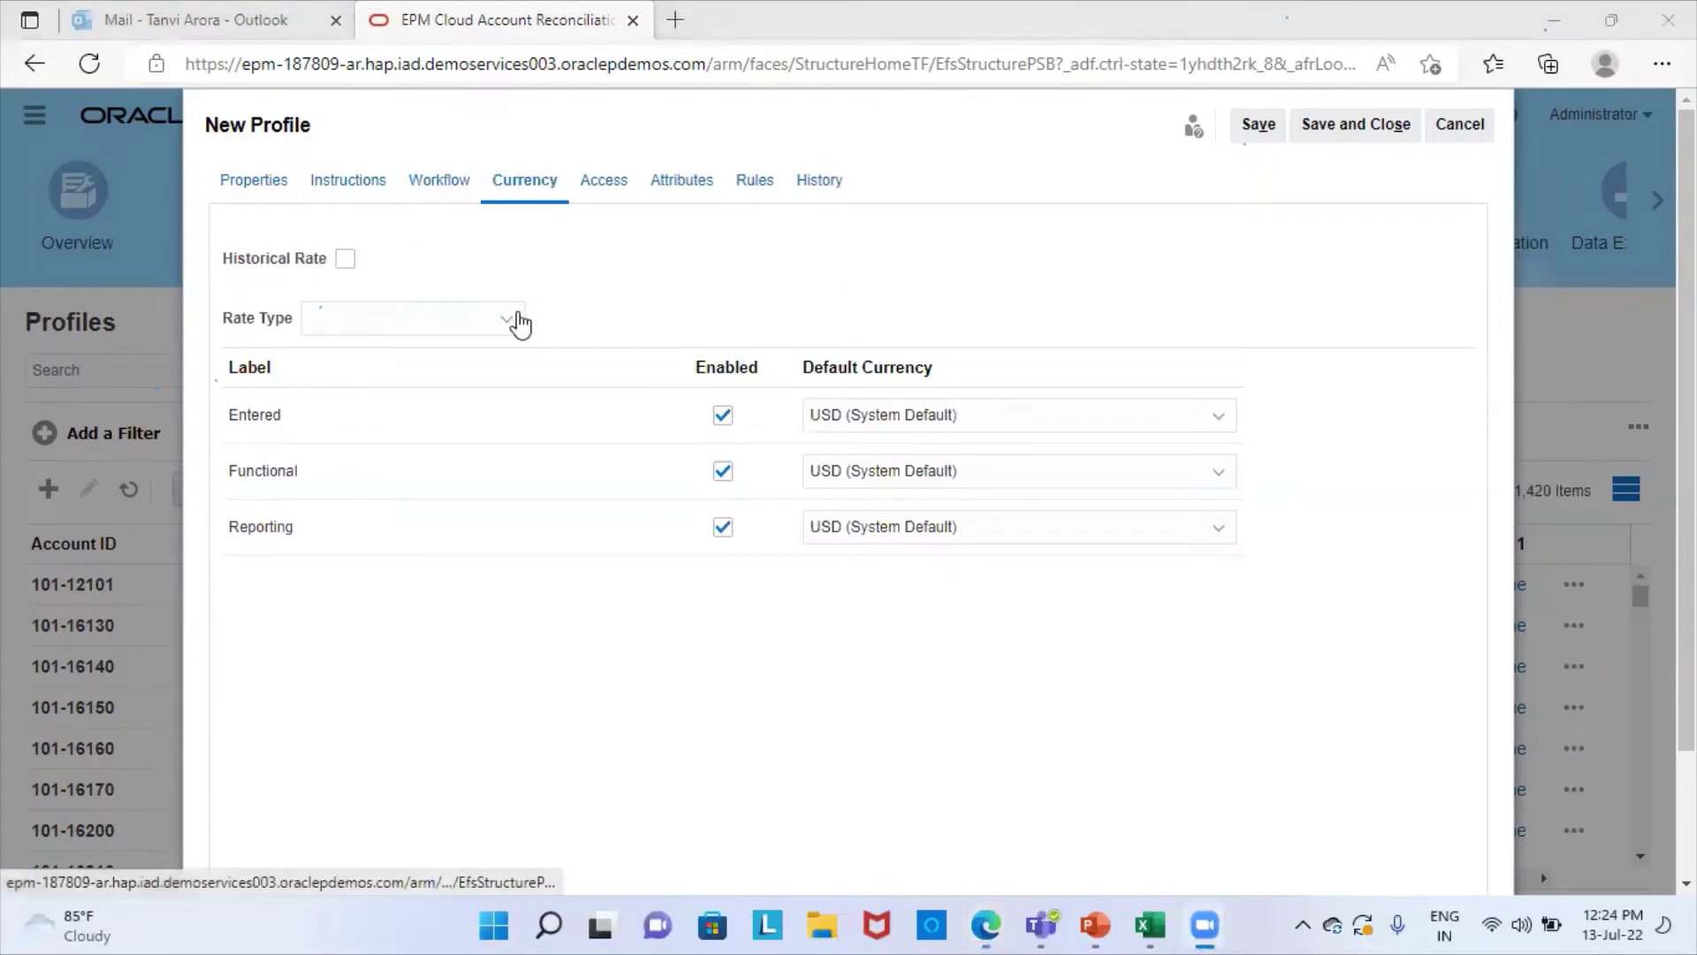
pyautogui.click(362, 325)
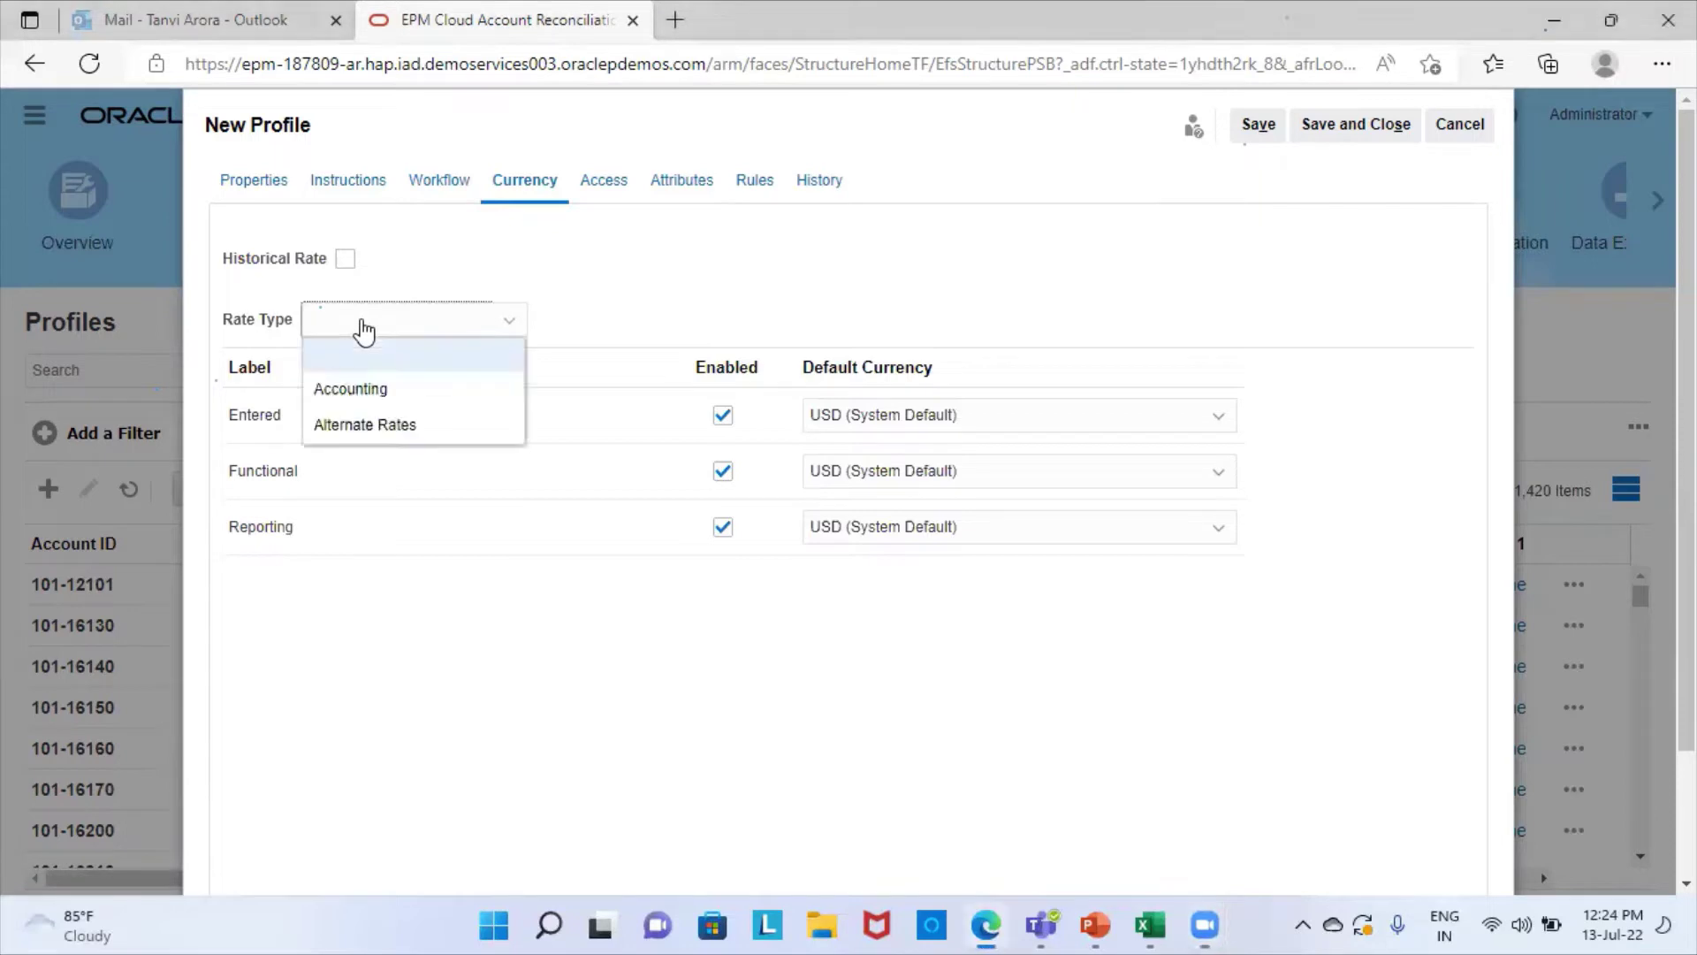
pyautogui.click(371, 391)
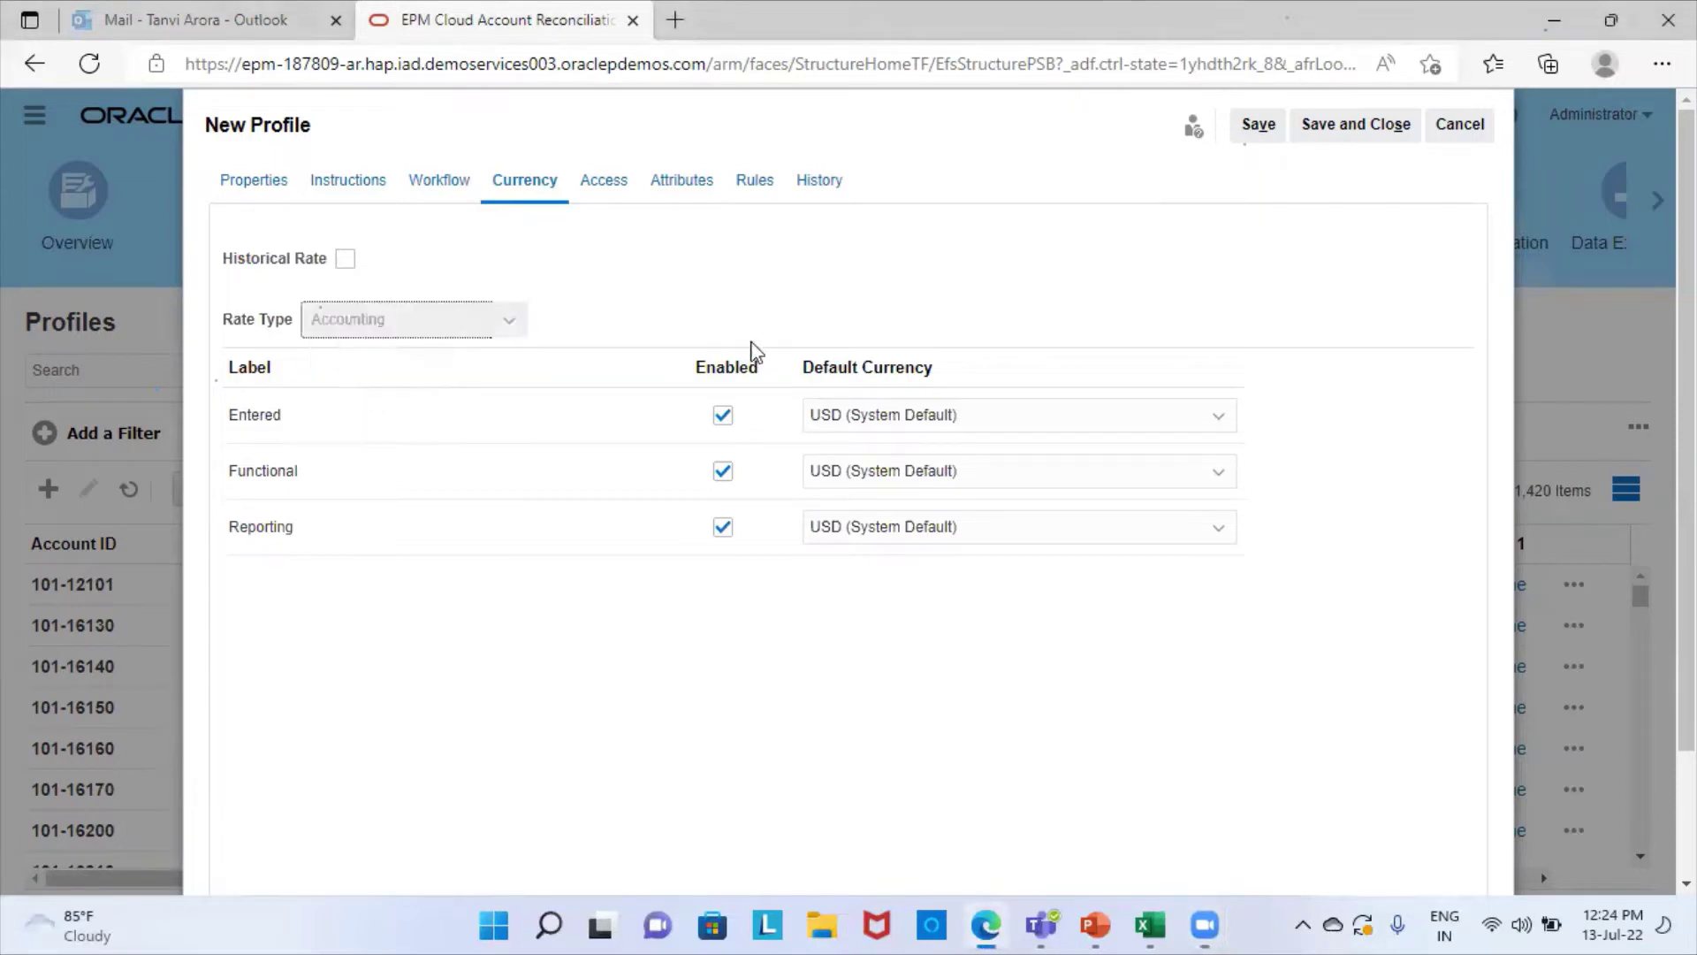
pyautogui.click(723, 416)
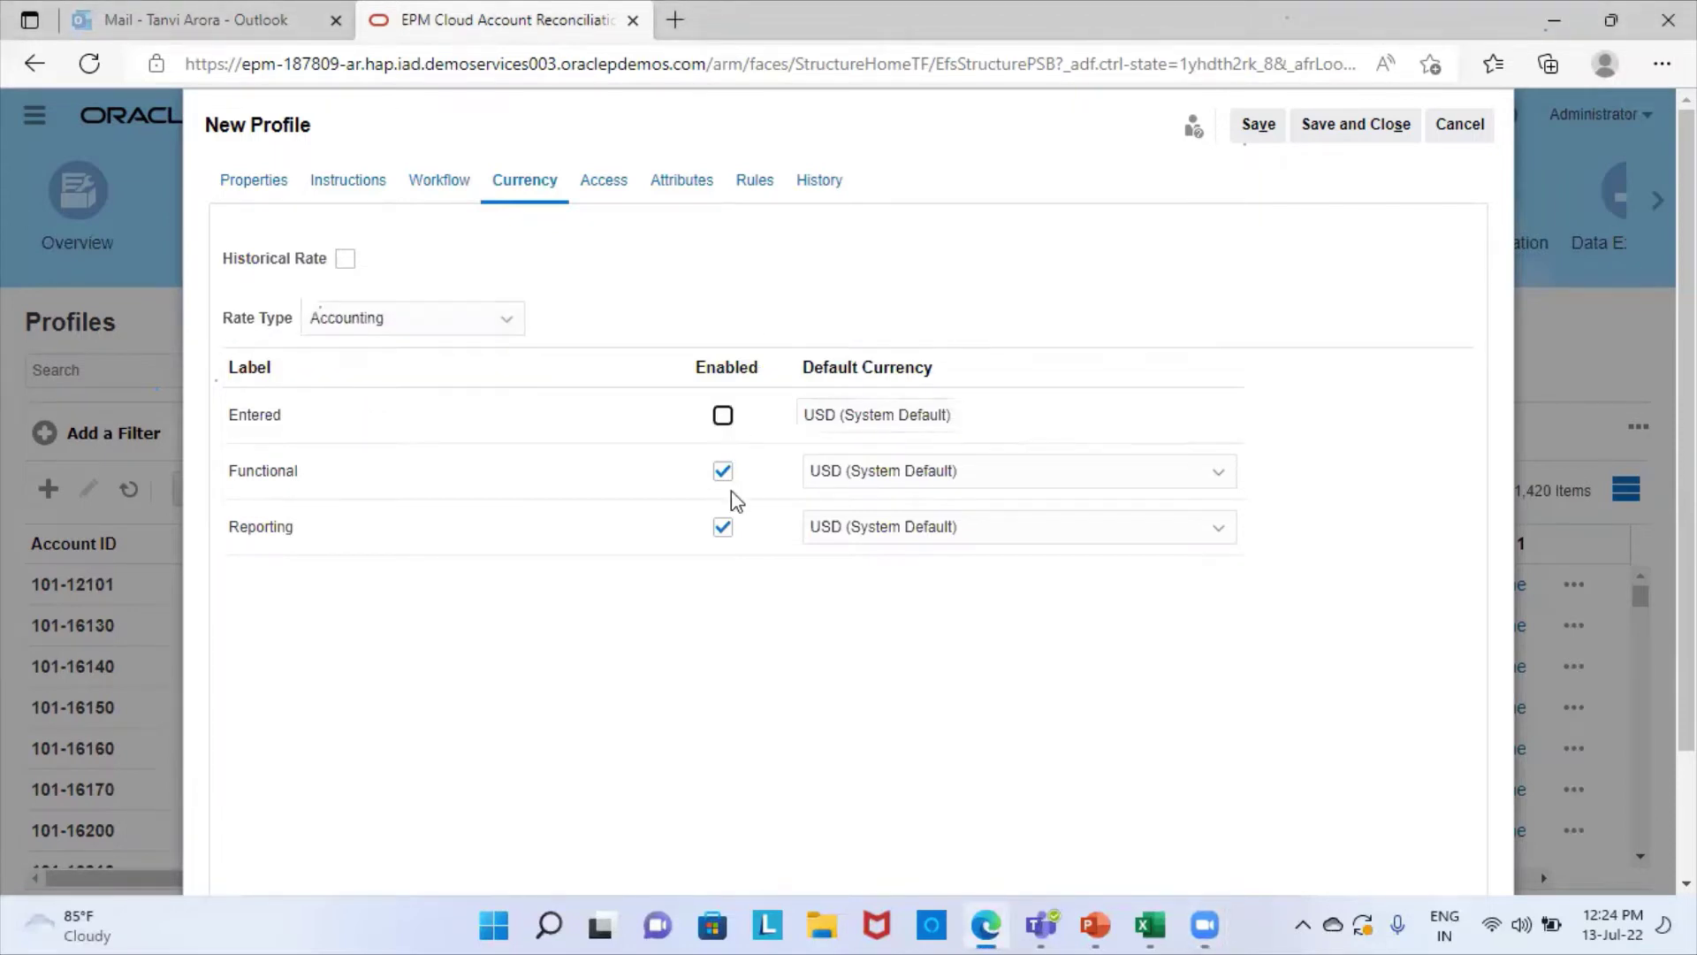
pyautogui.click(723, 527)
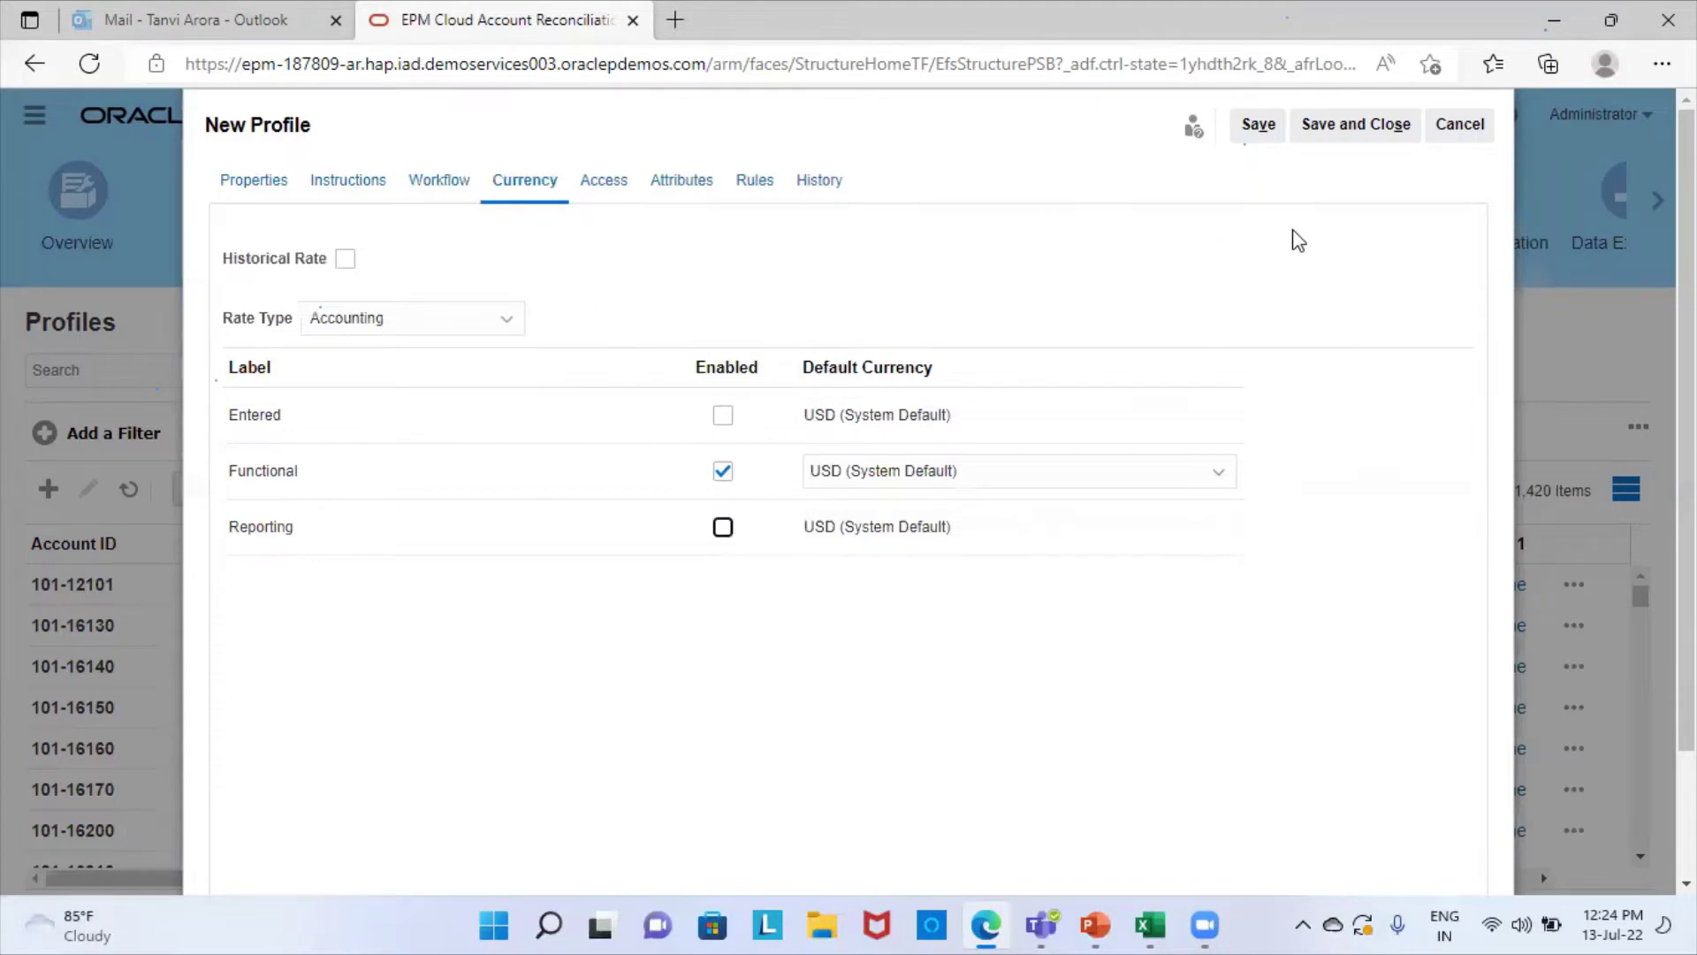
pyautogui.click(1364, 122)
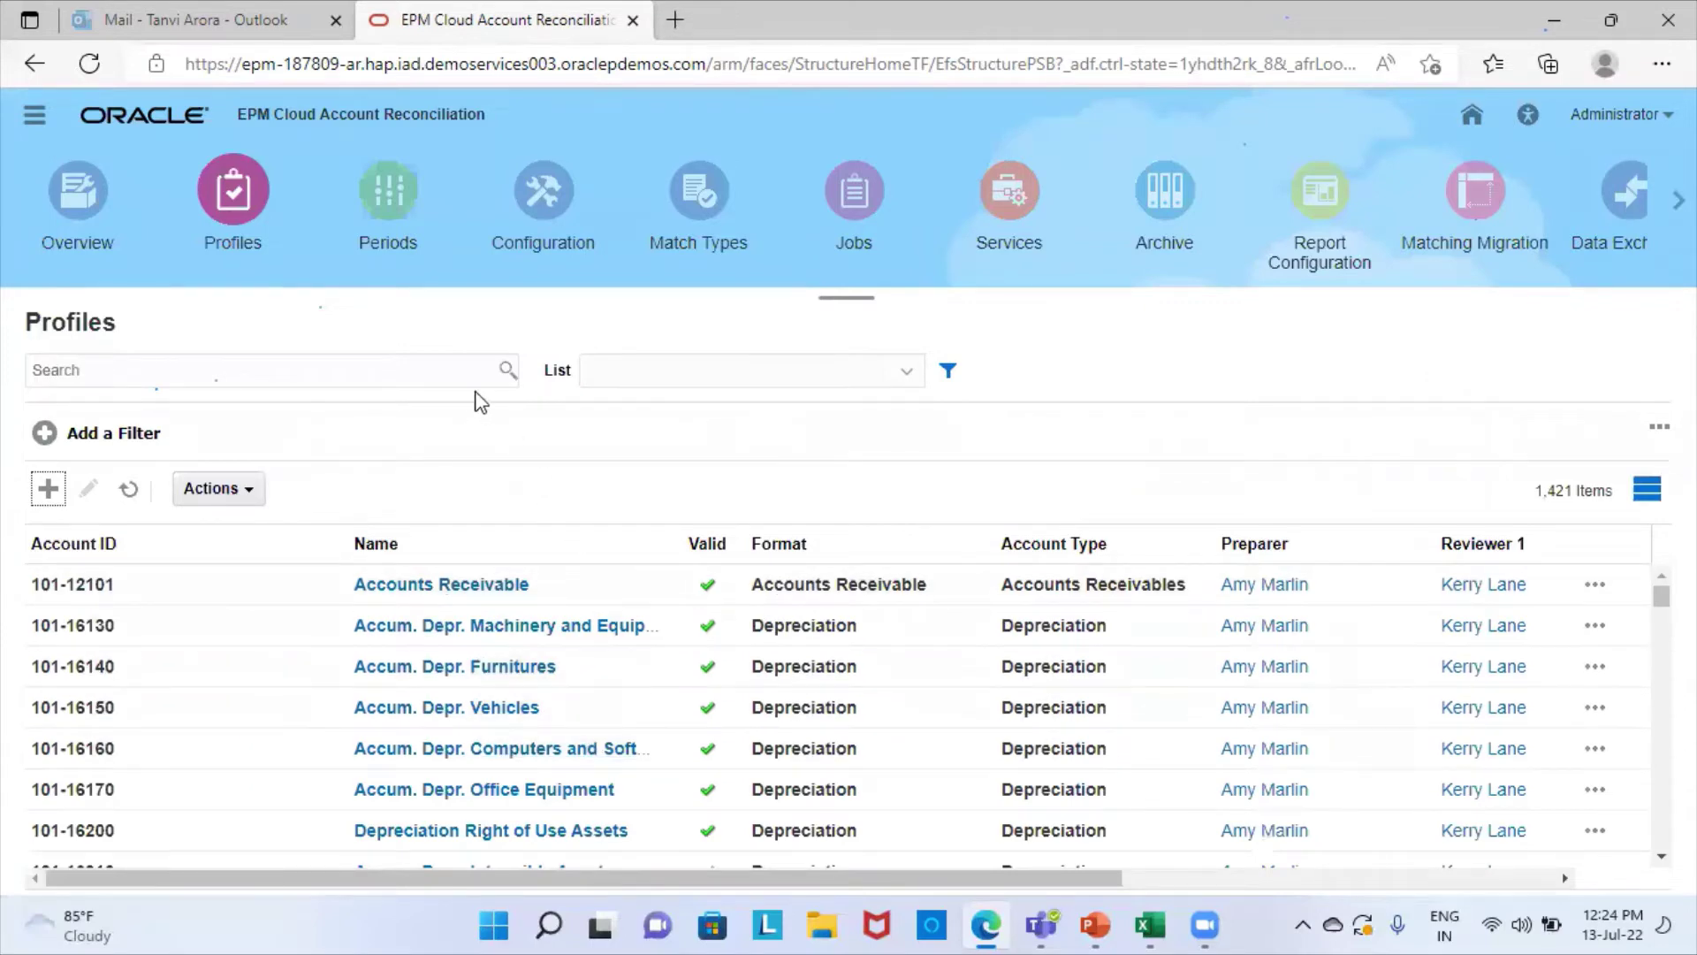
# Step: Open the Periods list and examine the status of the periods down to May 2021
pyautogui.click(391, 214)
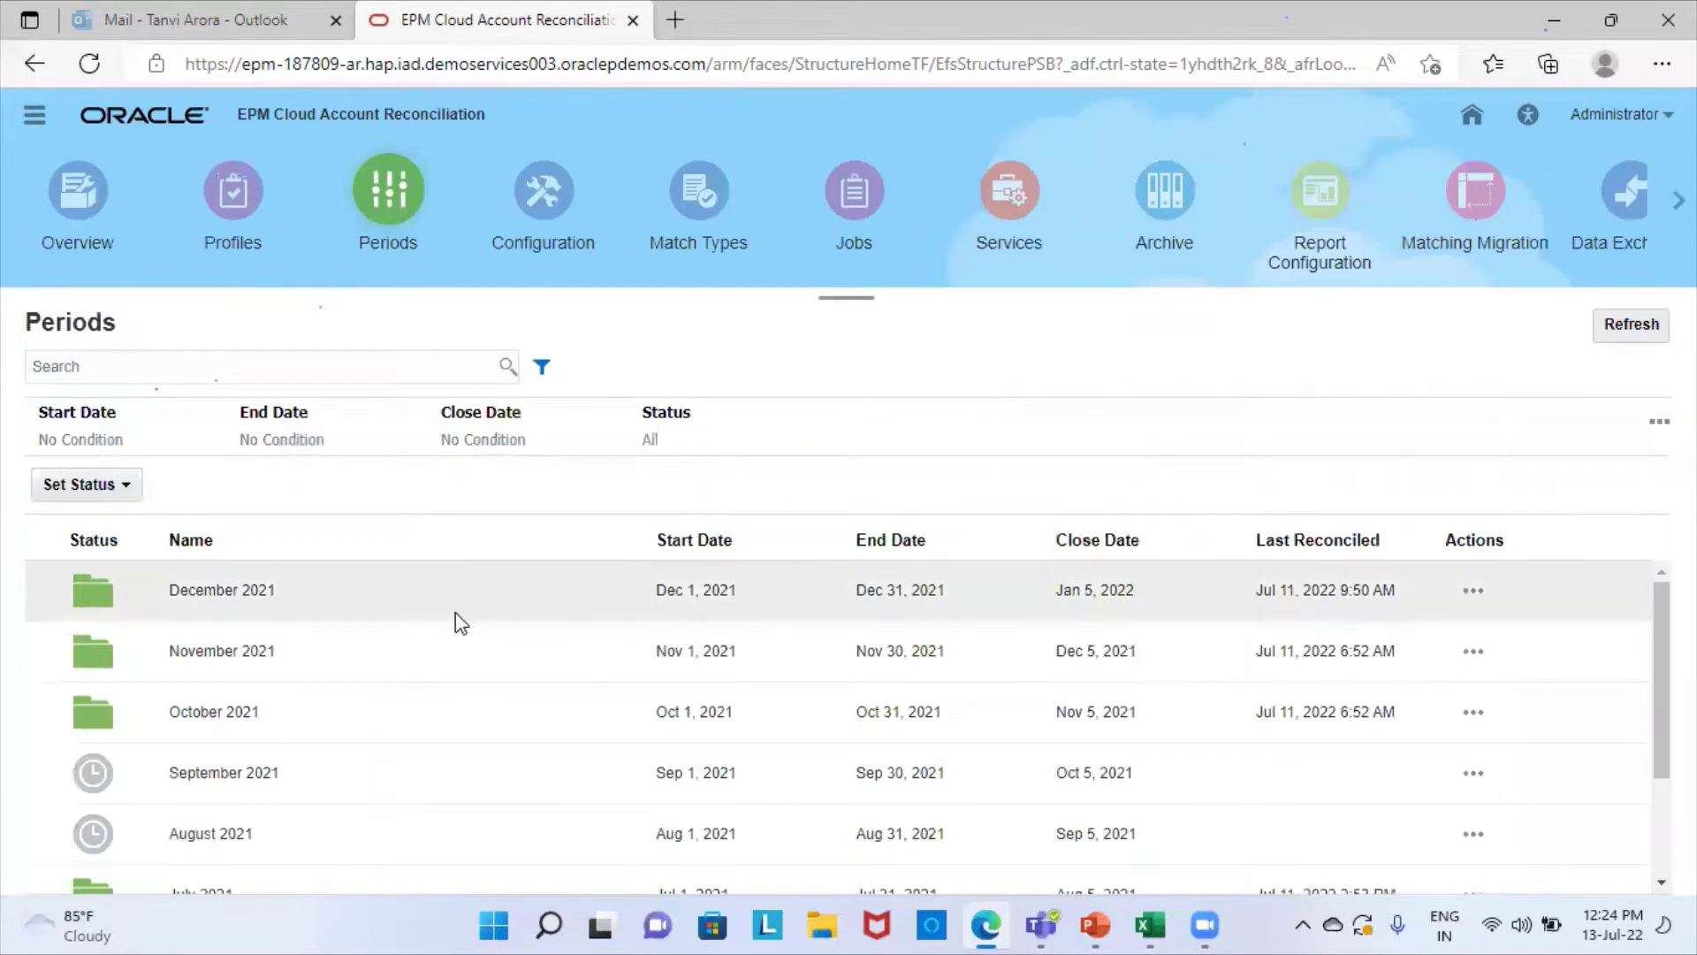
pyautogui.scroll(-2, 460, 623)
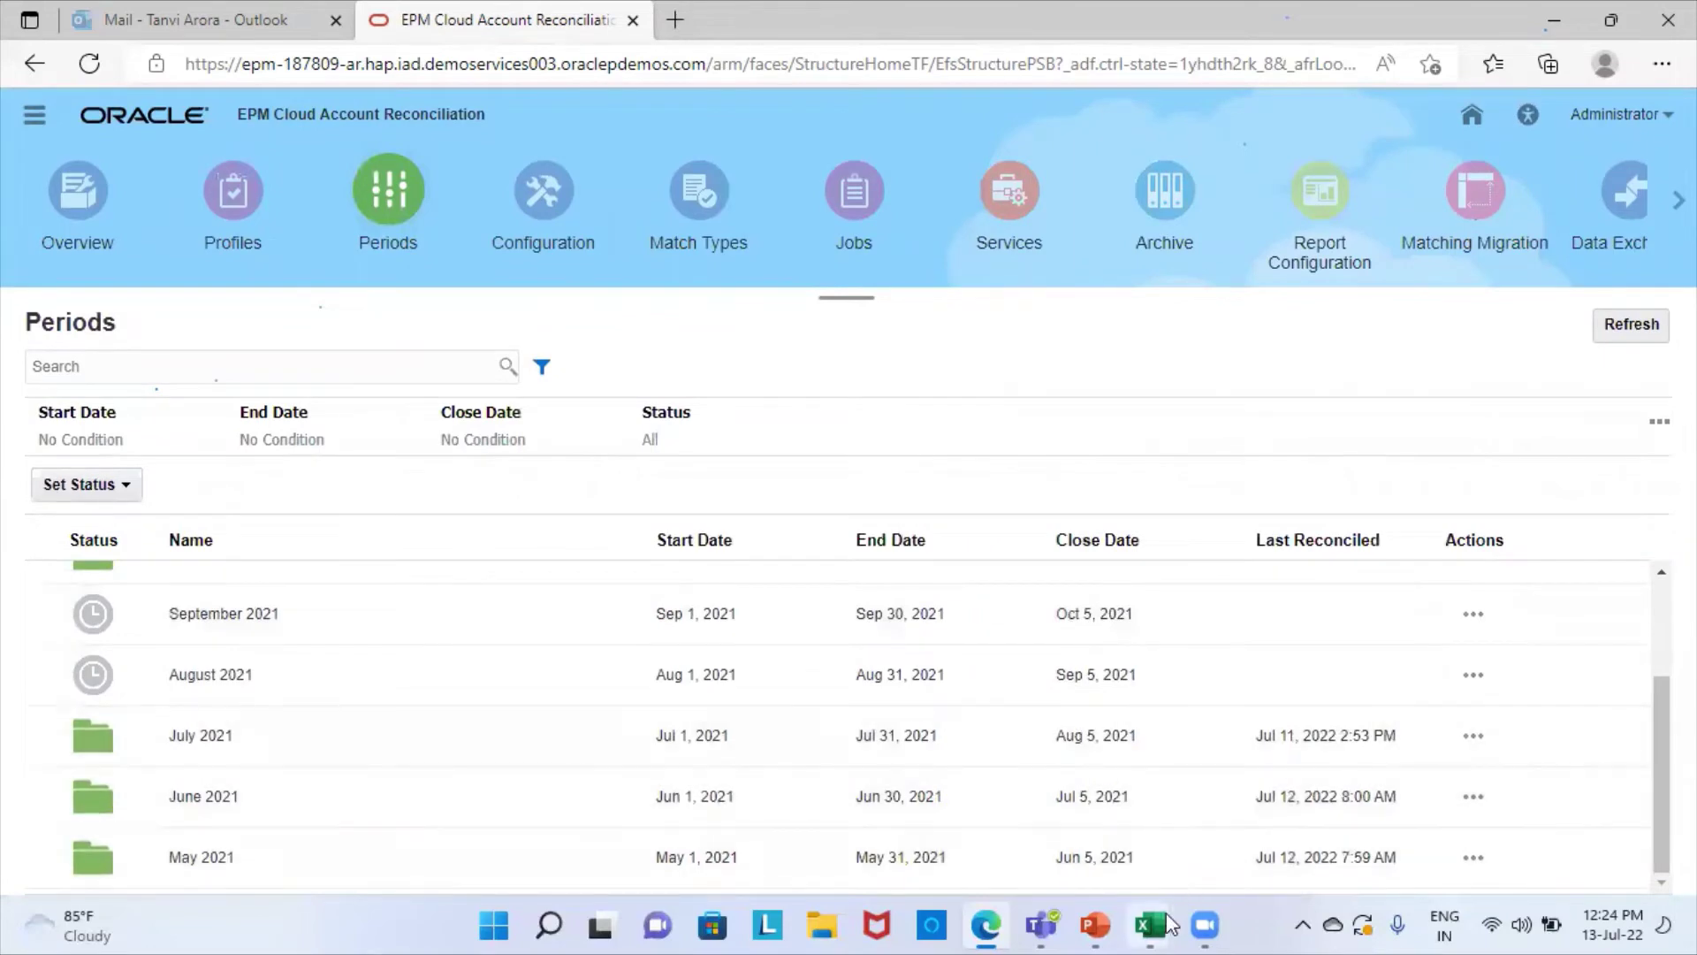
# Step: Switch to Excel and review the June balance file for profile 303-cost
pyautogui.moveTo(1151, 925)
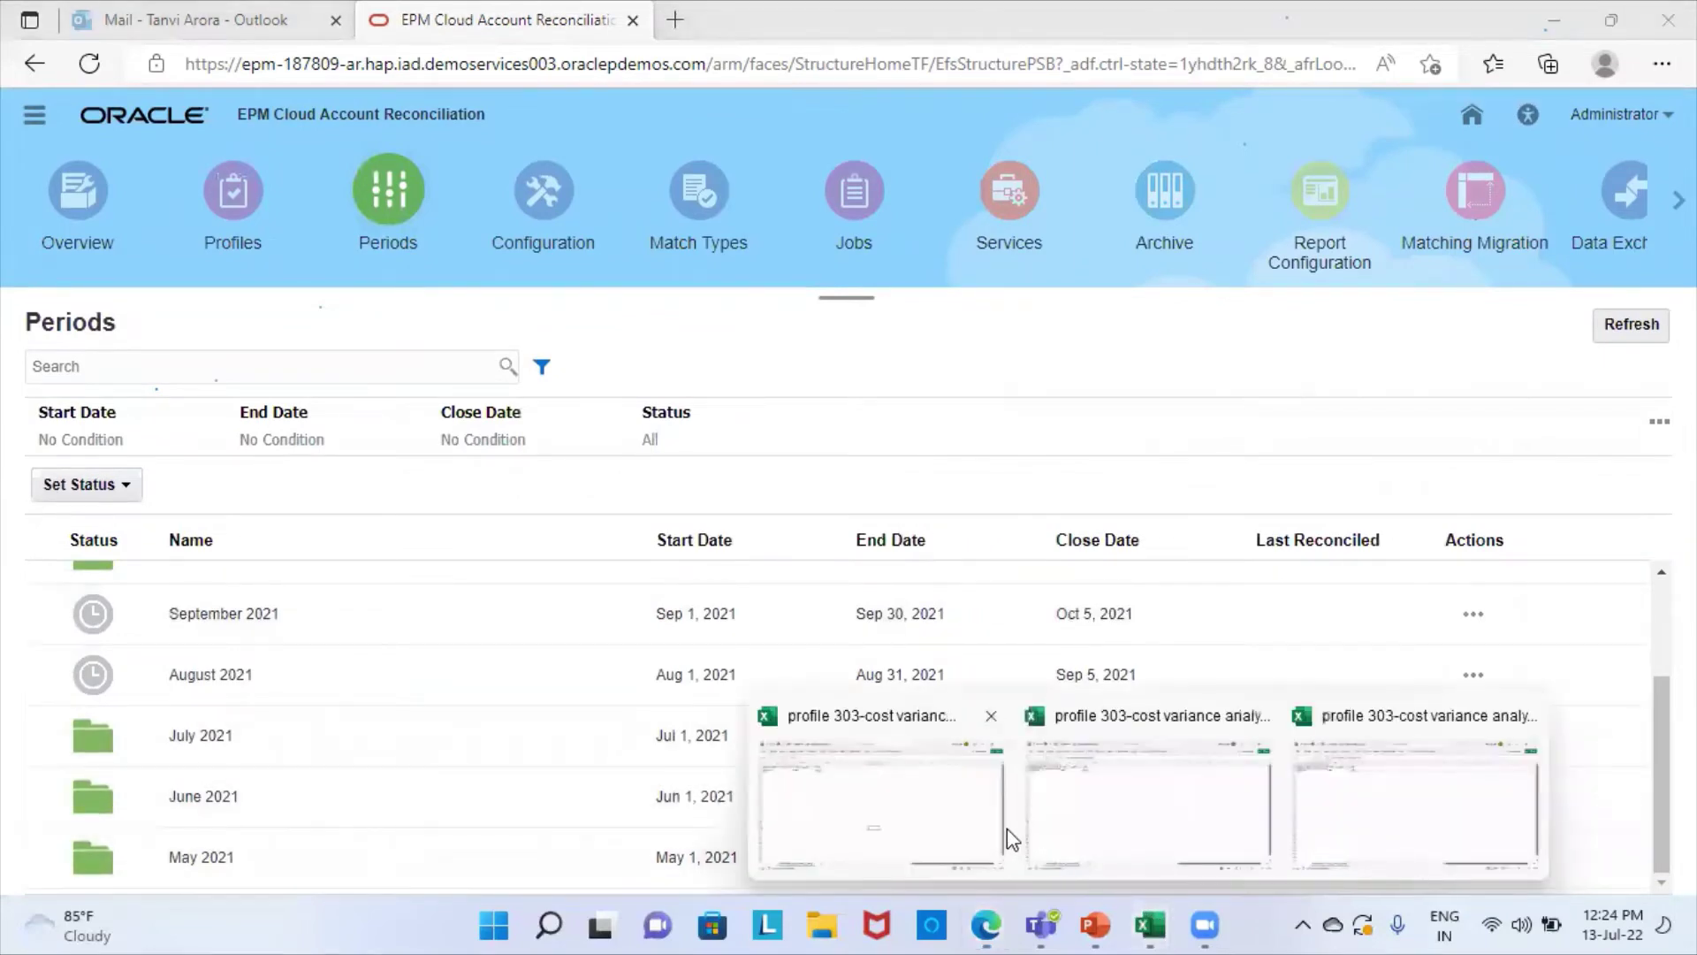
pyautogui.click(939, 811)
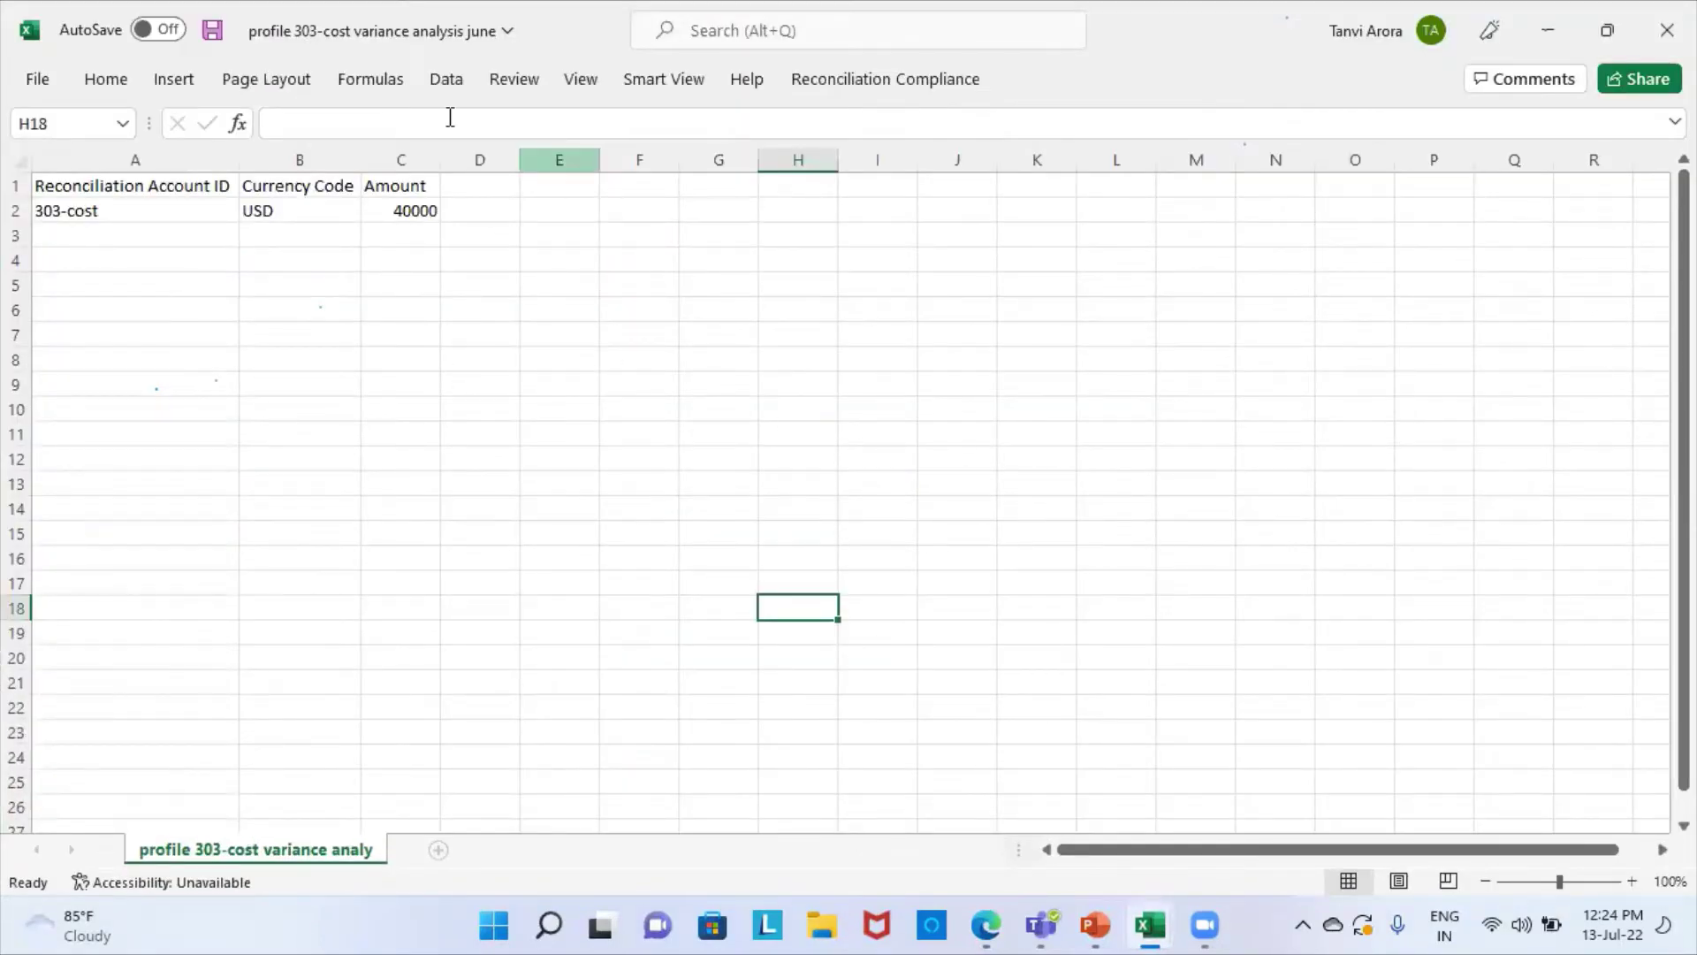
pyautogui.press('Right')
pyautogui.press('Up')
pyautogui.press('Up')
pyautogui.press('Up')
pyautogui.press('Up')
pyautogui.press('Up')
pyautogui.press('Up')
pyautogui.press('Up')
pyautogui.press('Up')
pyautogui.press('Up')
pyautogui.press('Up')
pyautogui.press('Up')
pyautogui.press('Up')
pyautogui.press('Up')
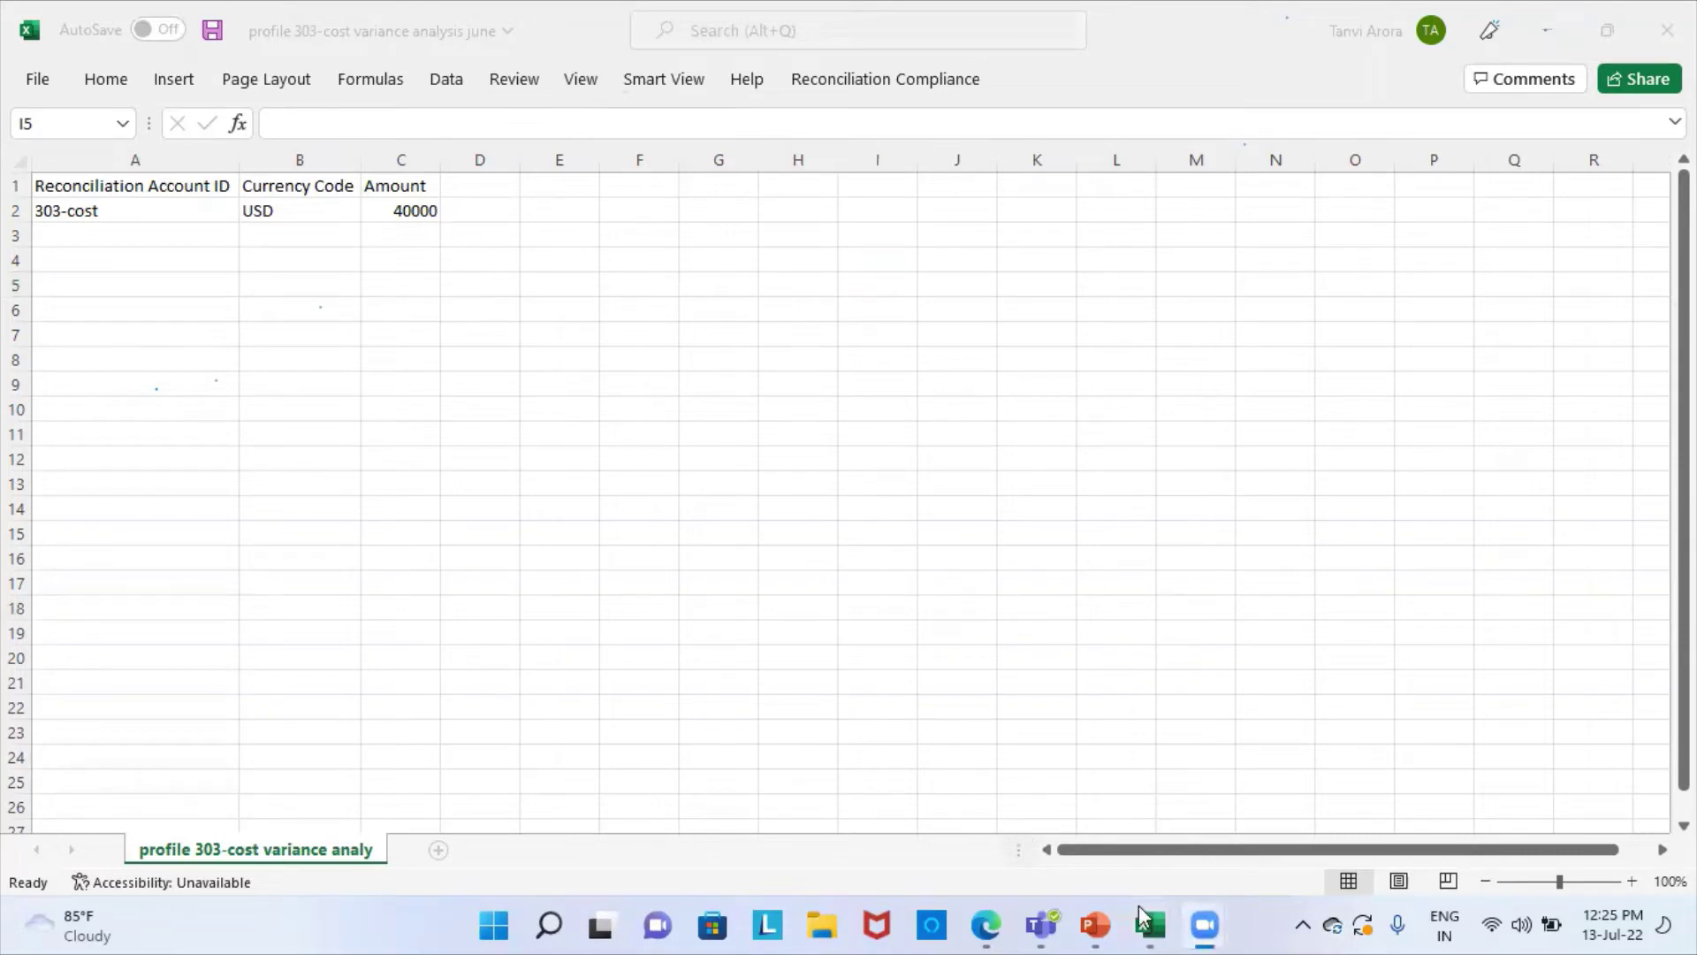
# Step: Review the July and August balance files for profile 303-cost in their Excel workbooks
pyautogui.moveTo(1150, 924)
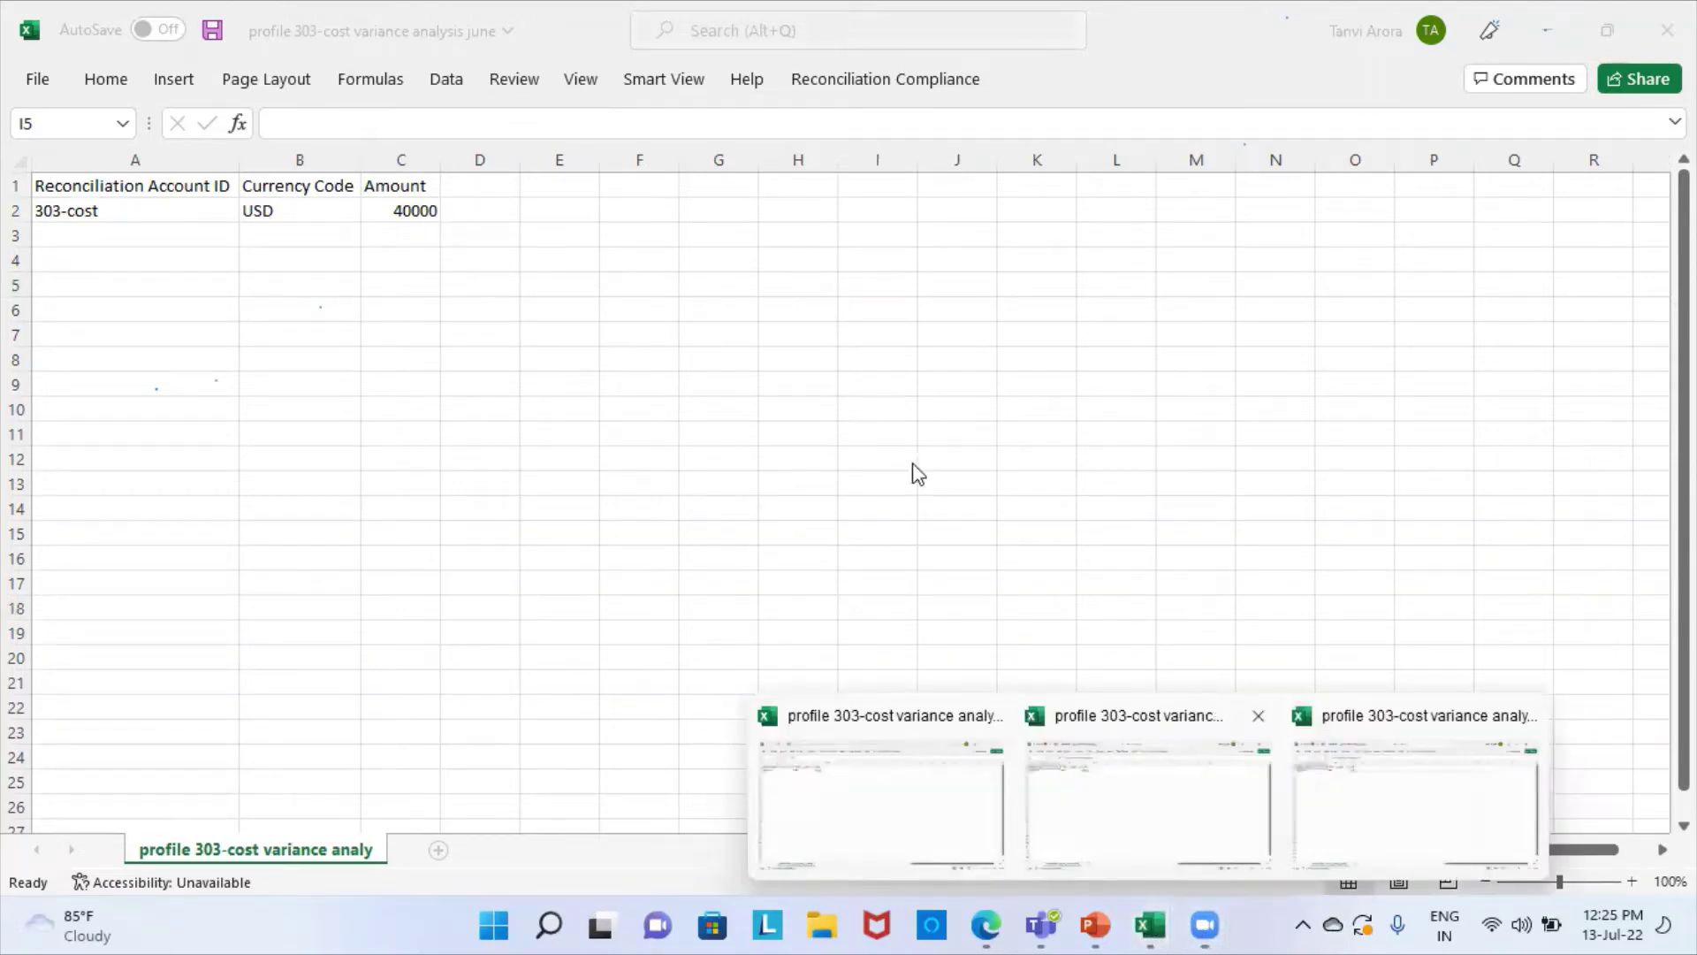
pyautogui.click(1096, 794)
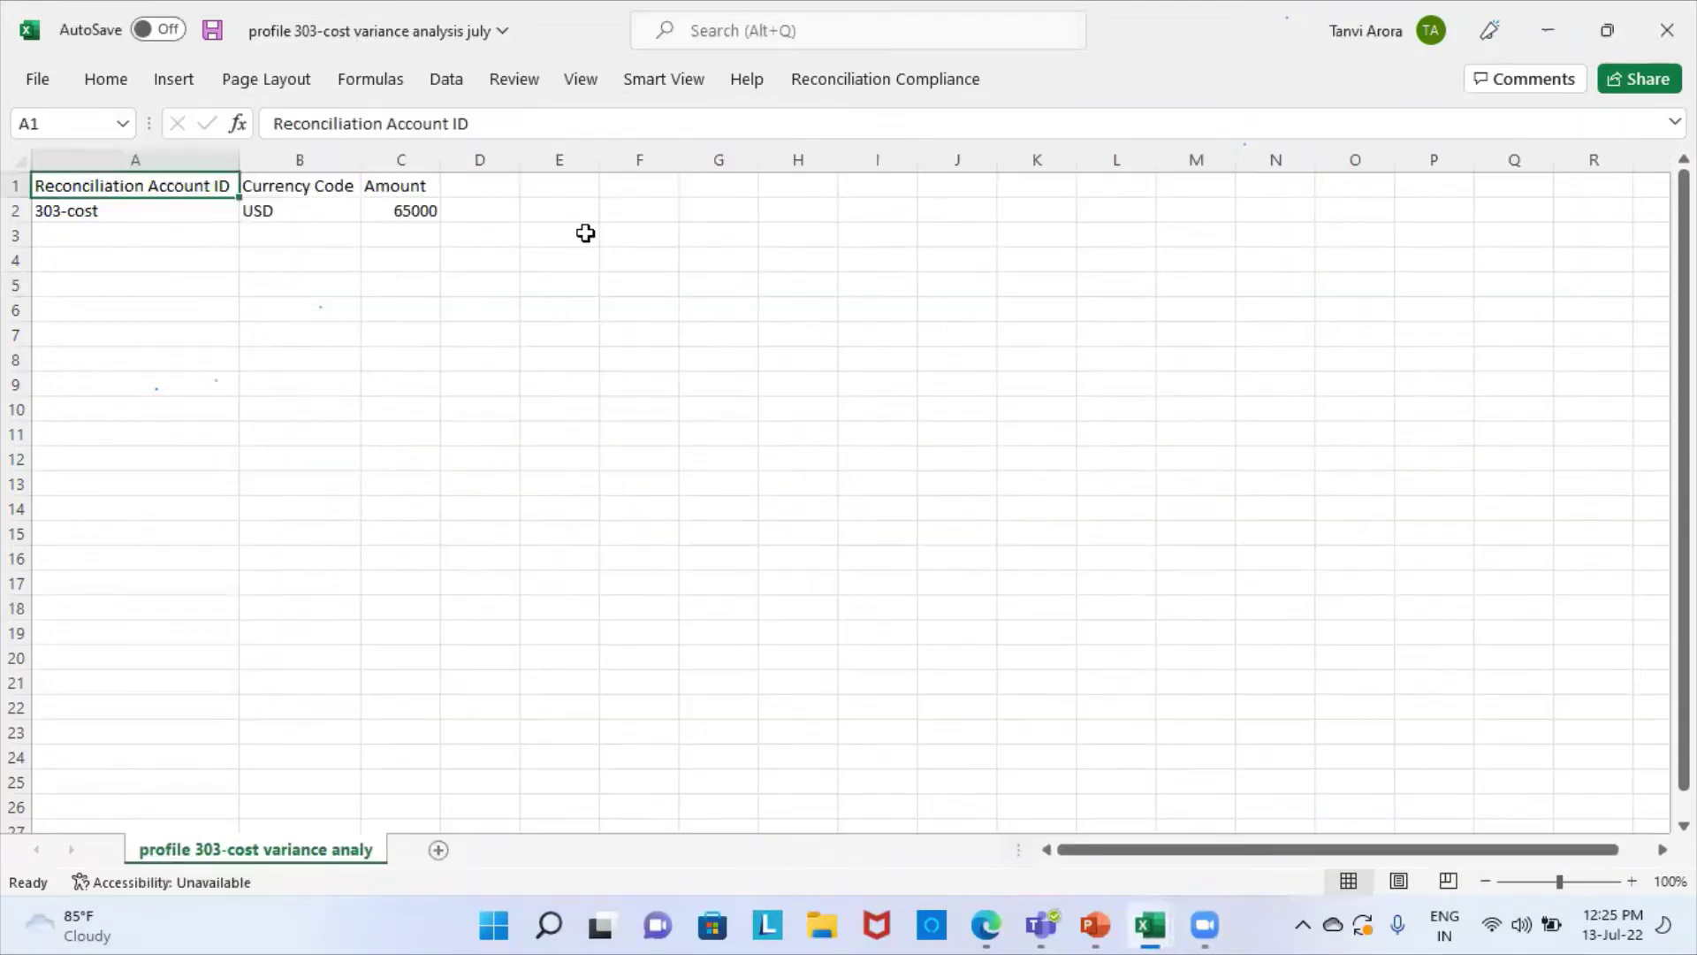
pyautogui.moveTo(1149, 925)
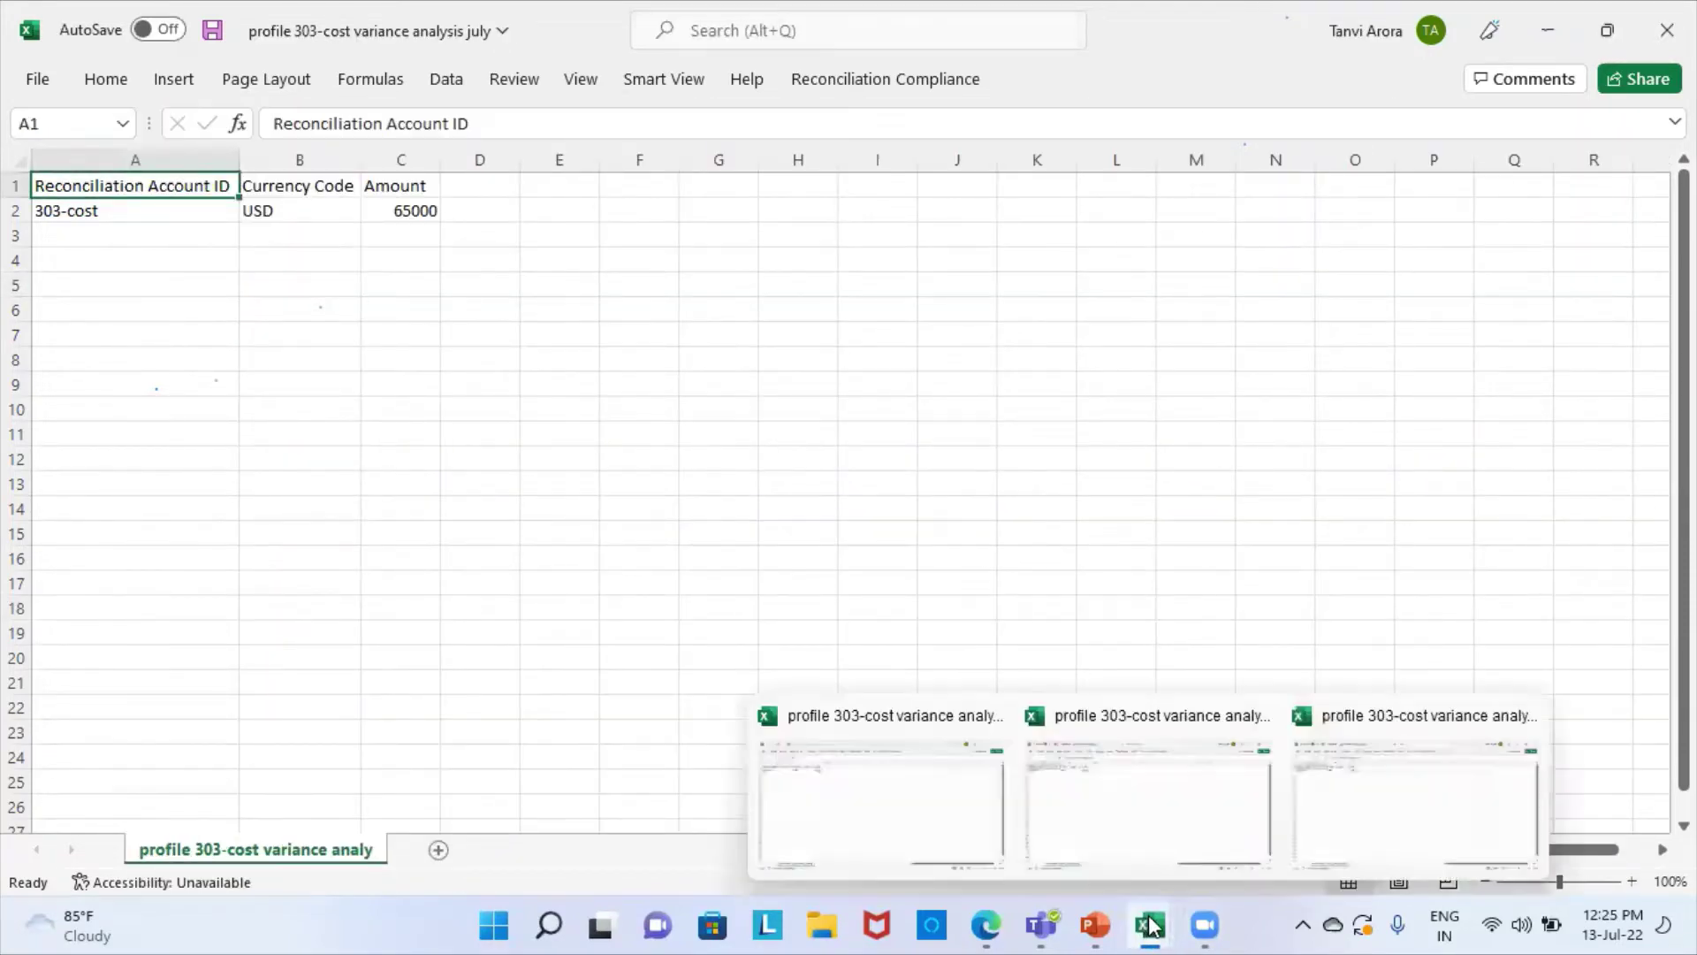
pyautogui.click(1366, 839)
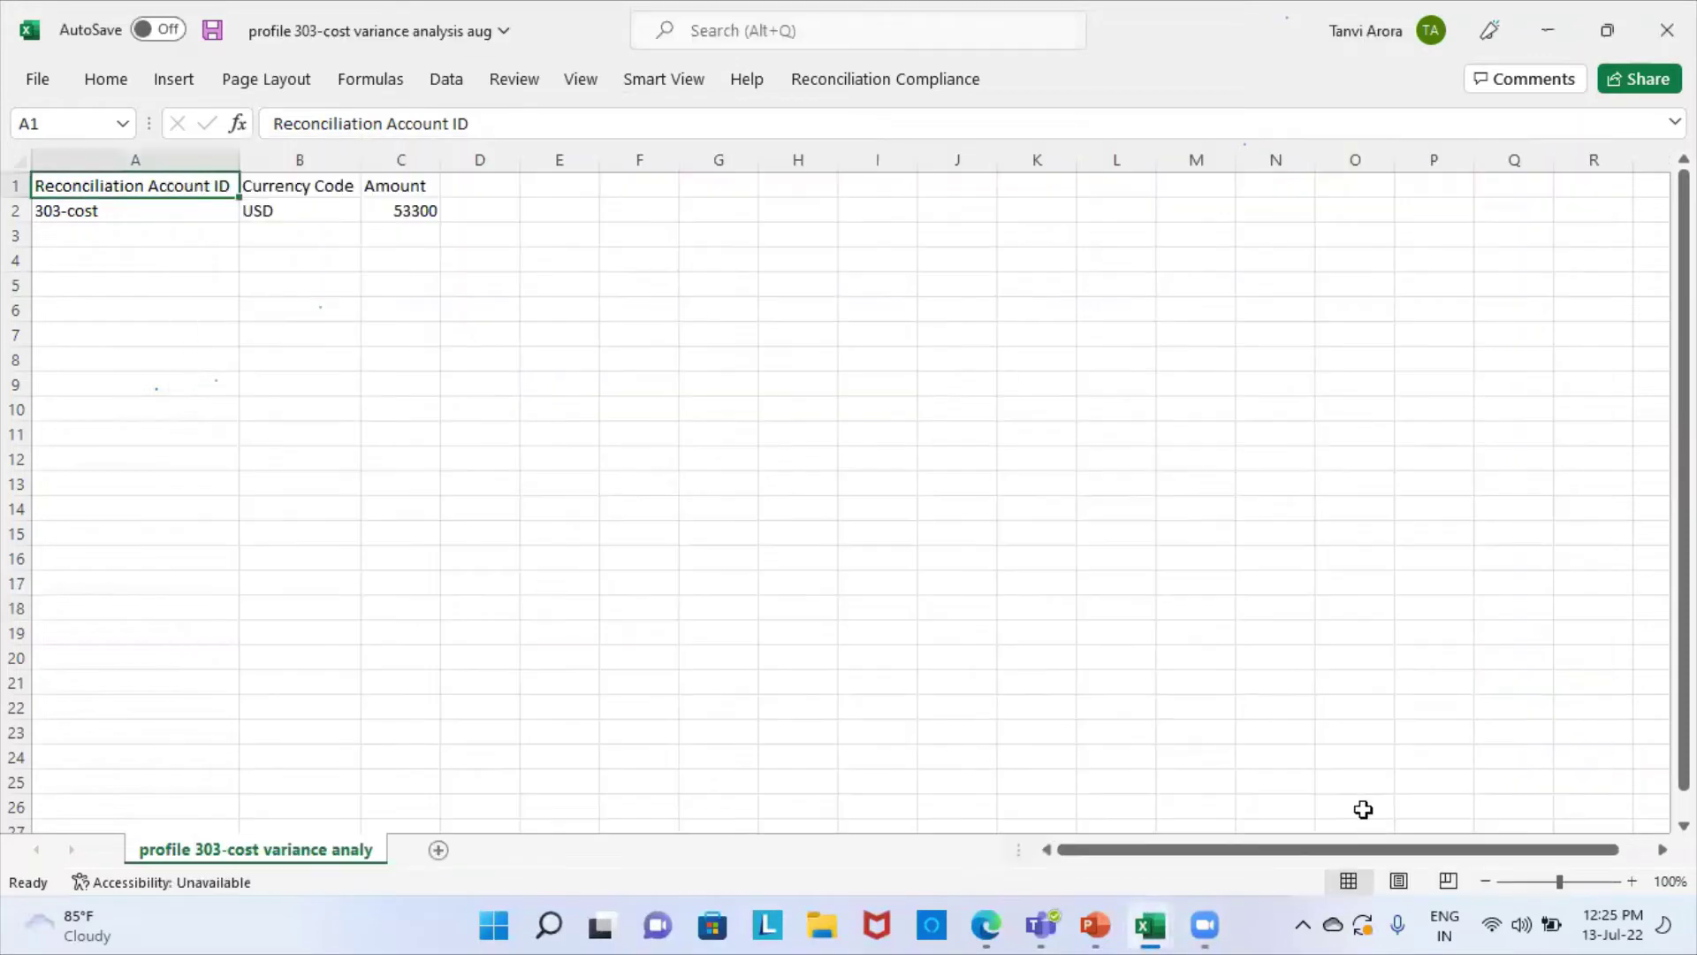
# Step: Switch back to EPM Cloud Account Reconciliation in the browser and check the June to August 2021 periods
pyautogui.click(985, 924)
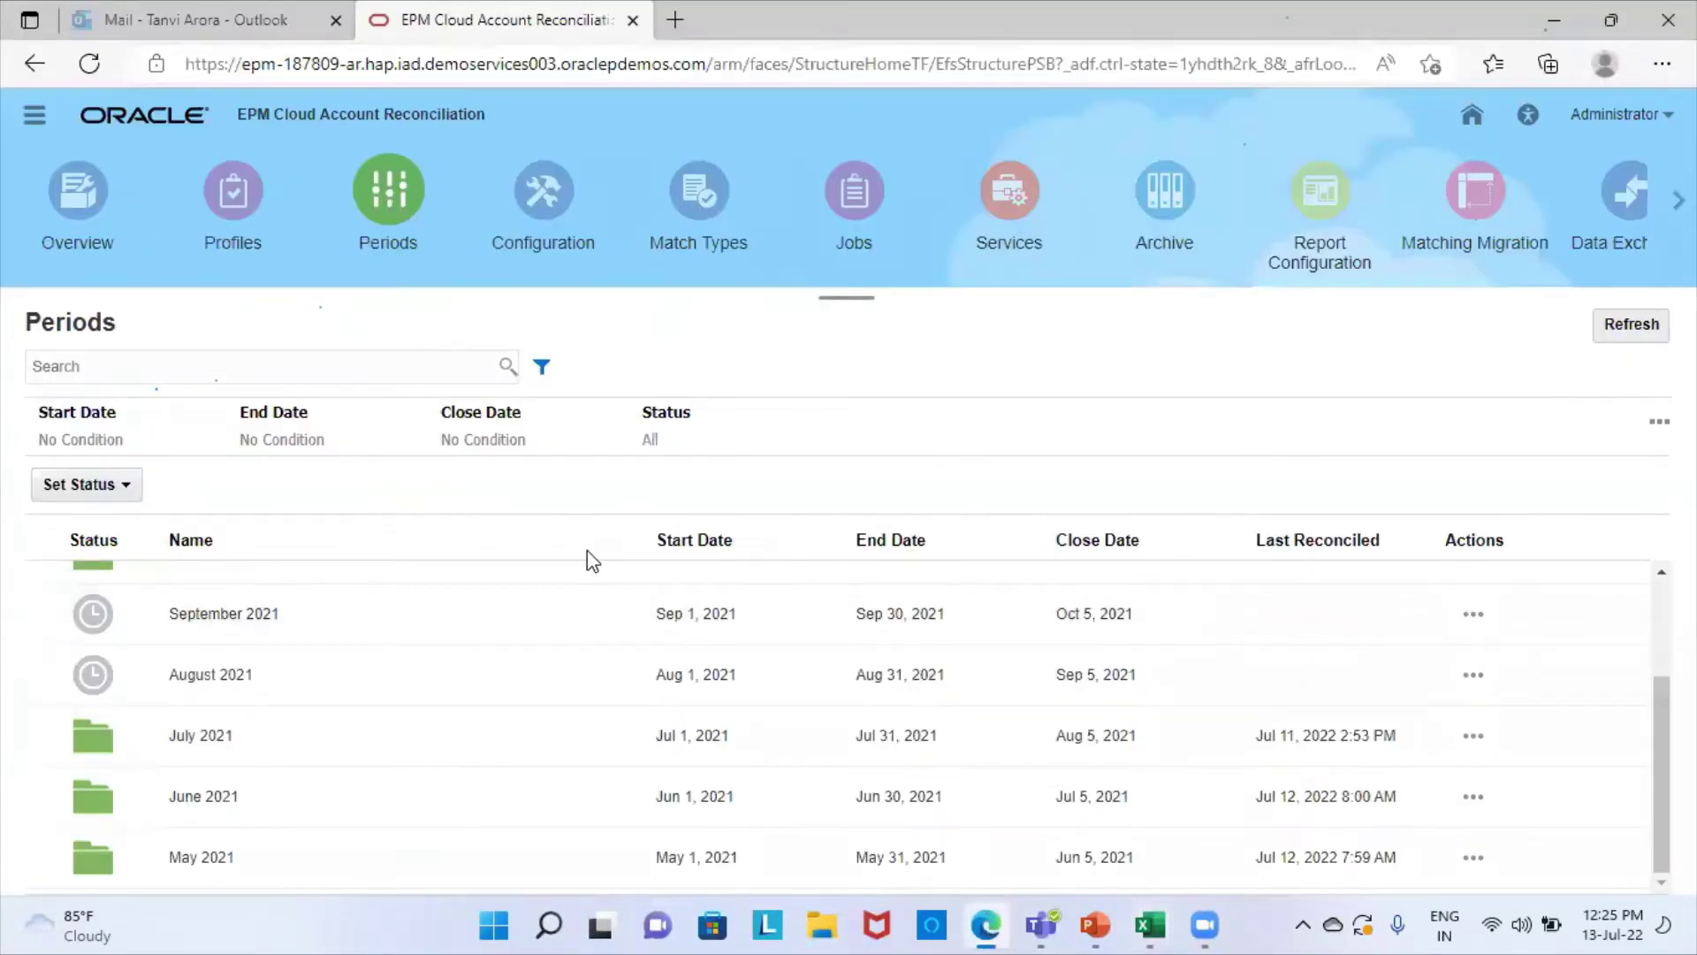
pyautogui.scroll(-1, 482, 788)
pyautogui.scroll(1, 483, 789)
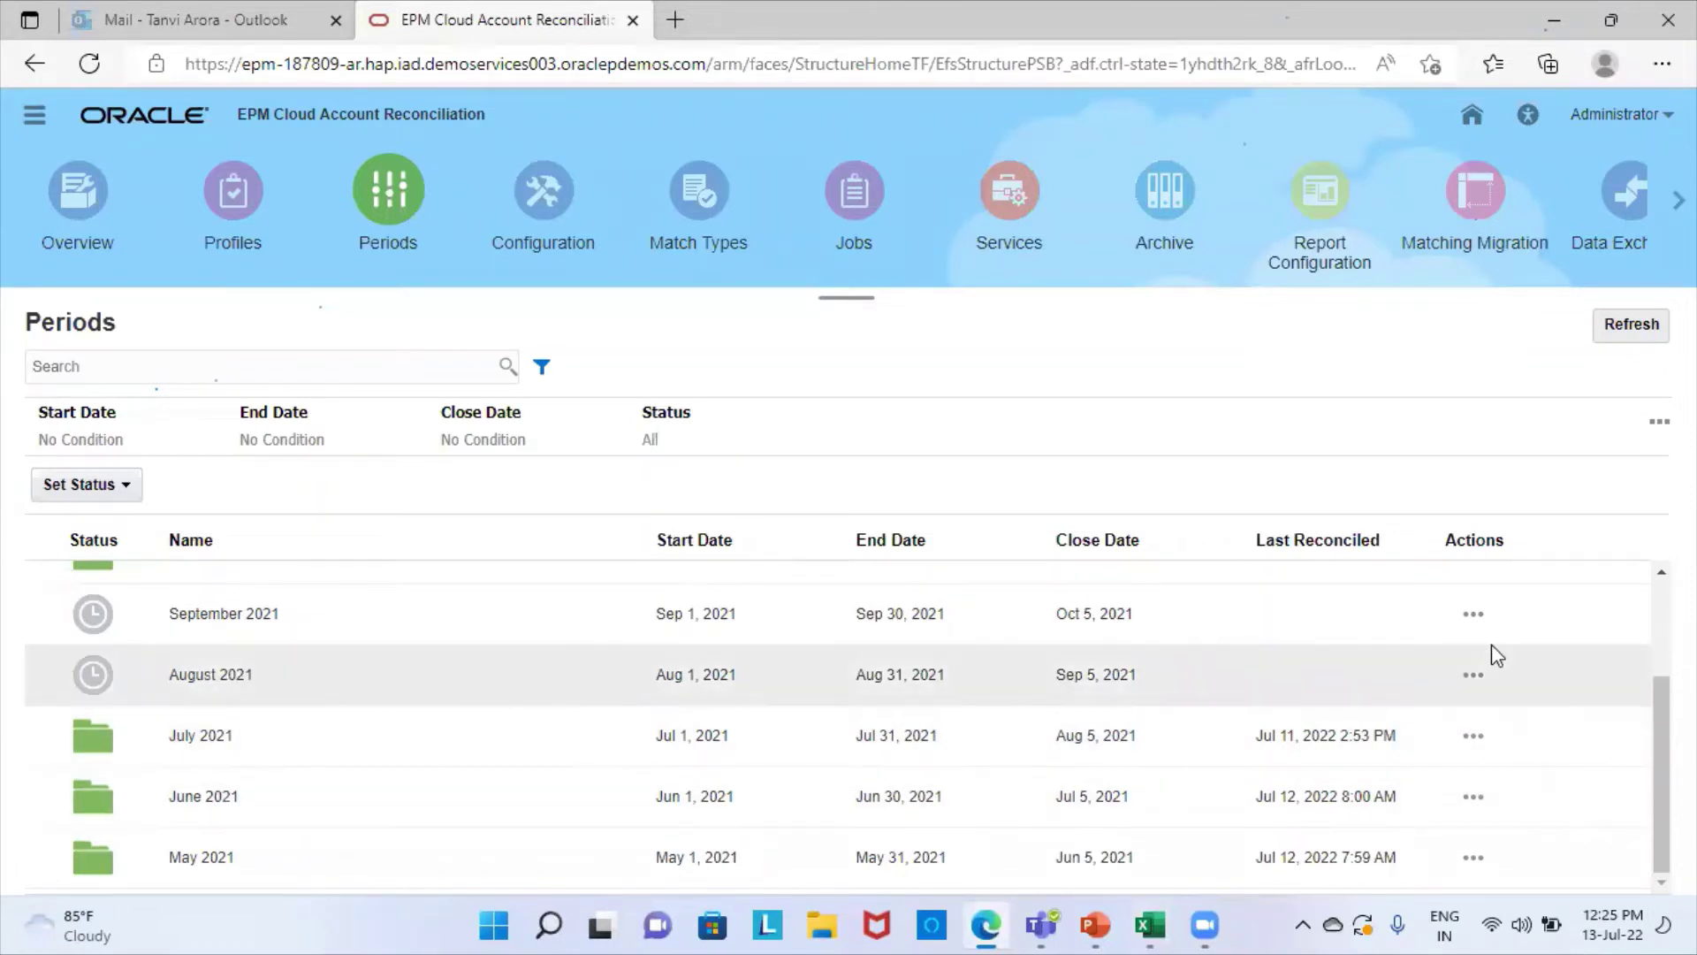
# Step: Set the status of the August 2021 period to Open
pyautogui.click(1471, 675)
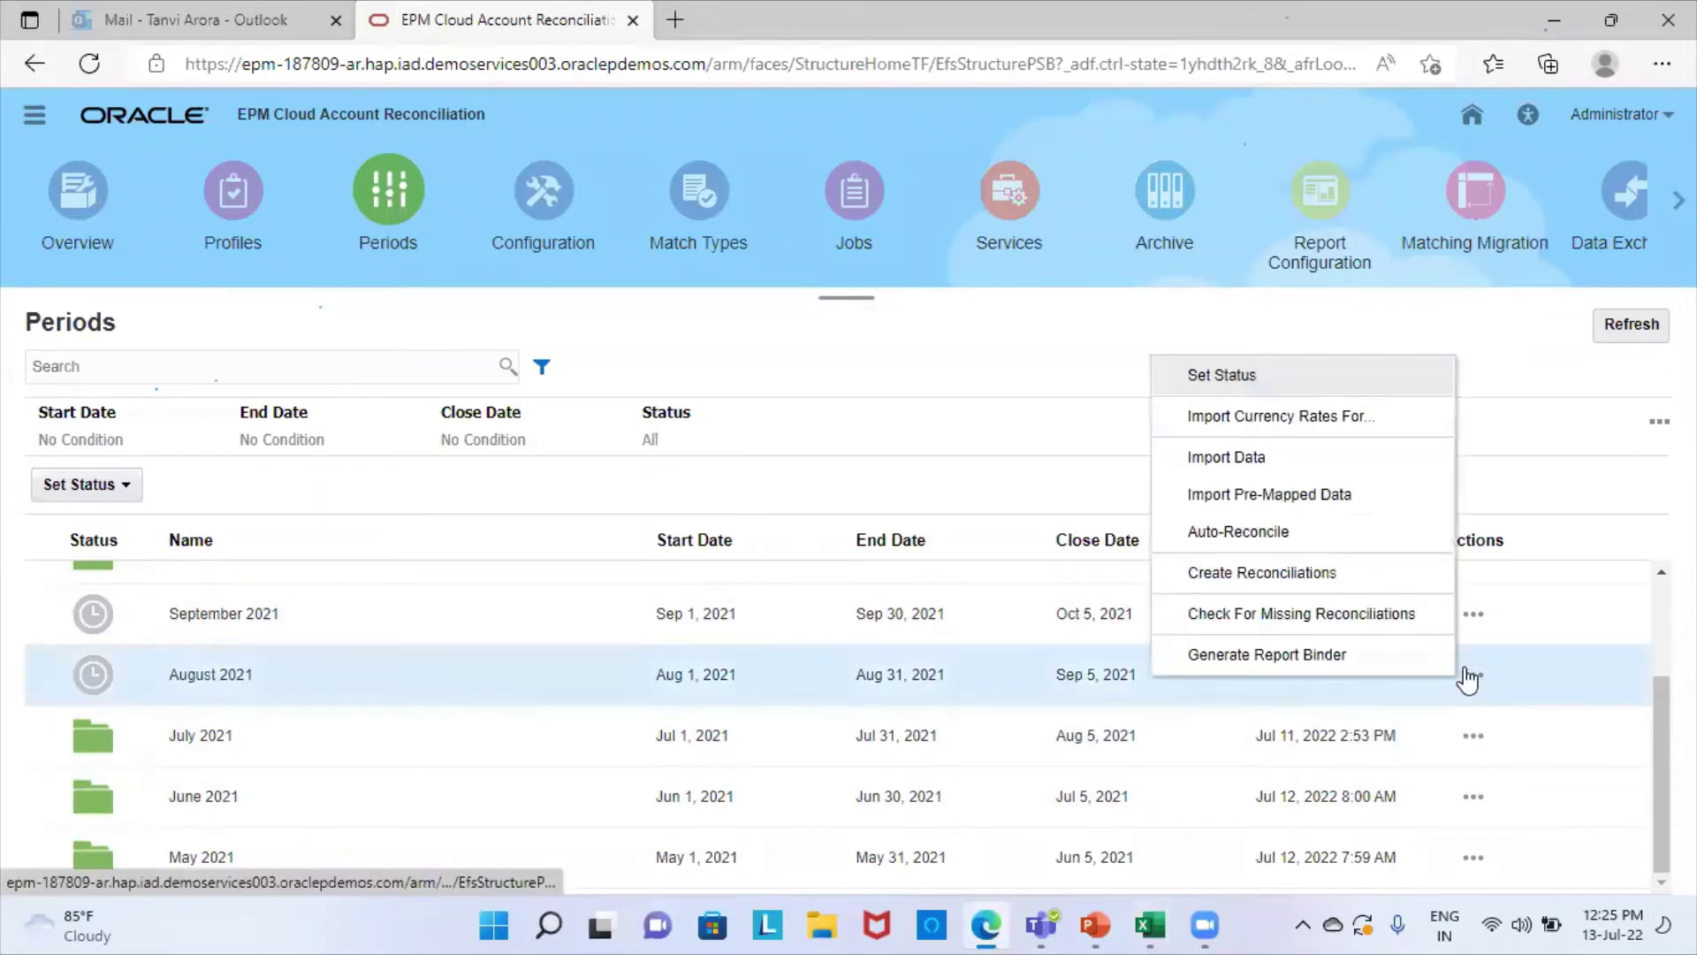
pyautogui.moveTo(1245, 380)
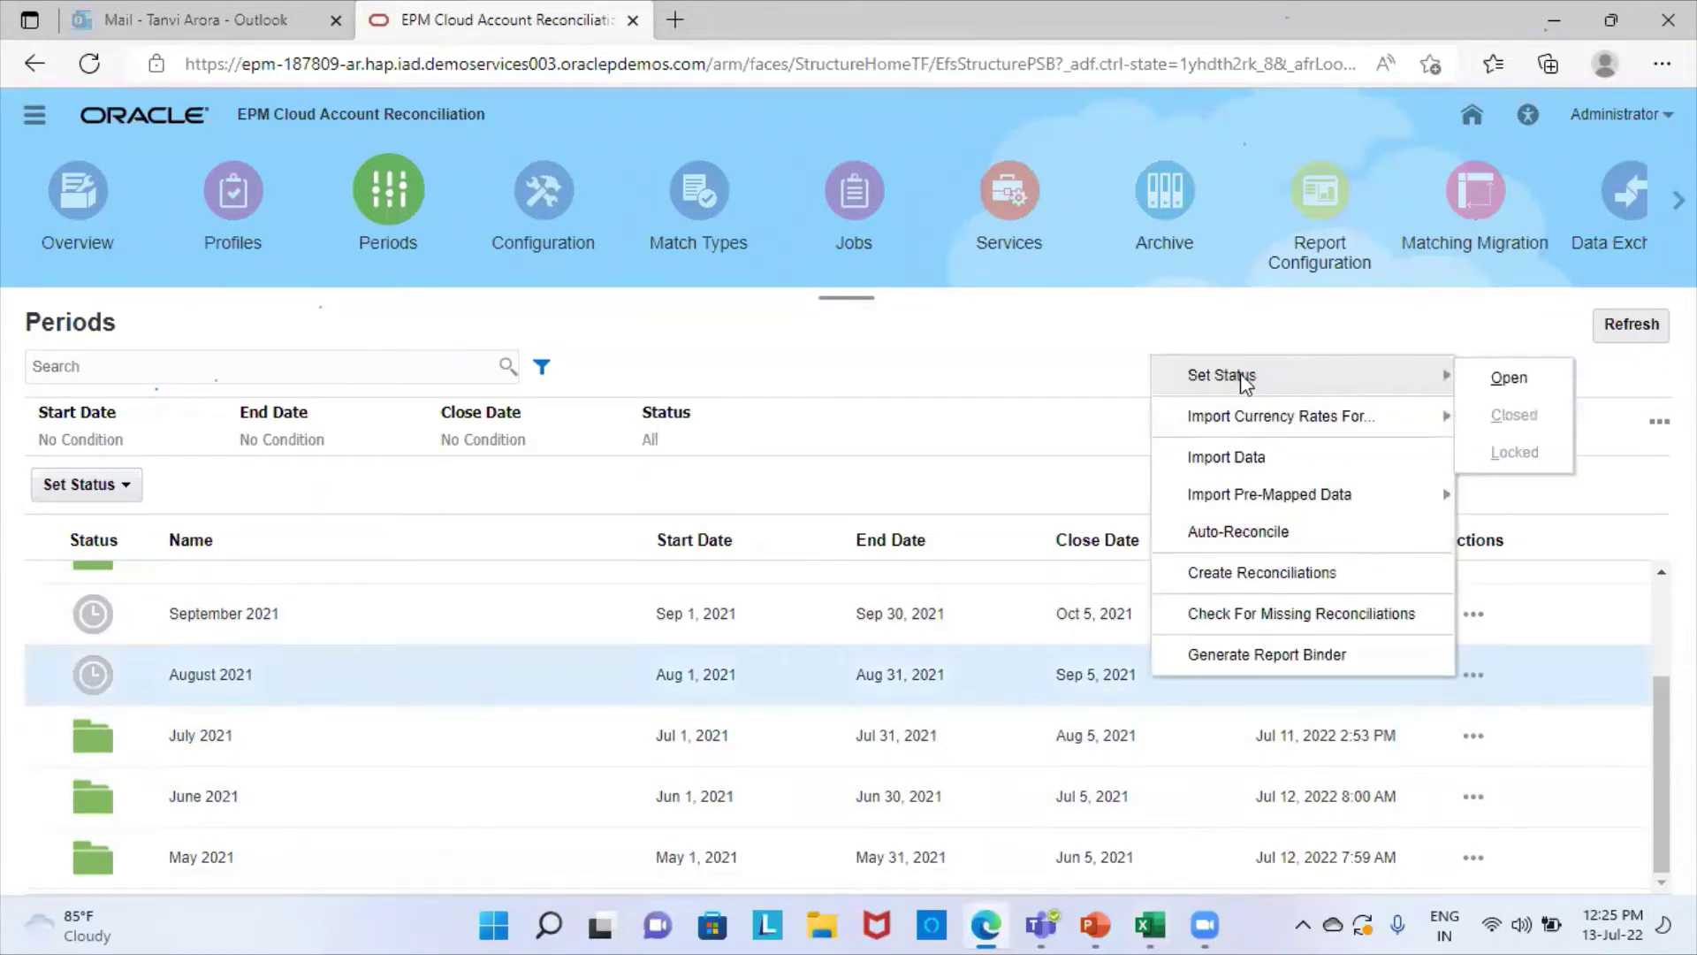
pyautogui.click(1508, 379)
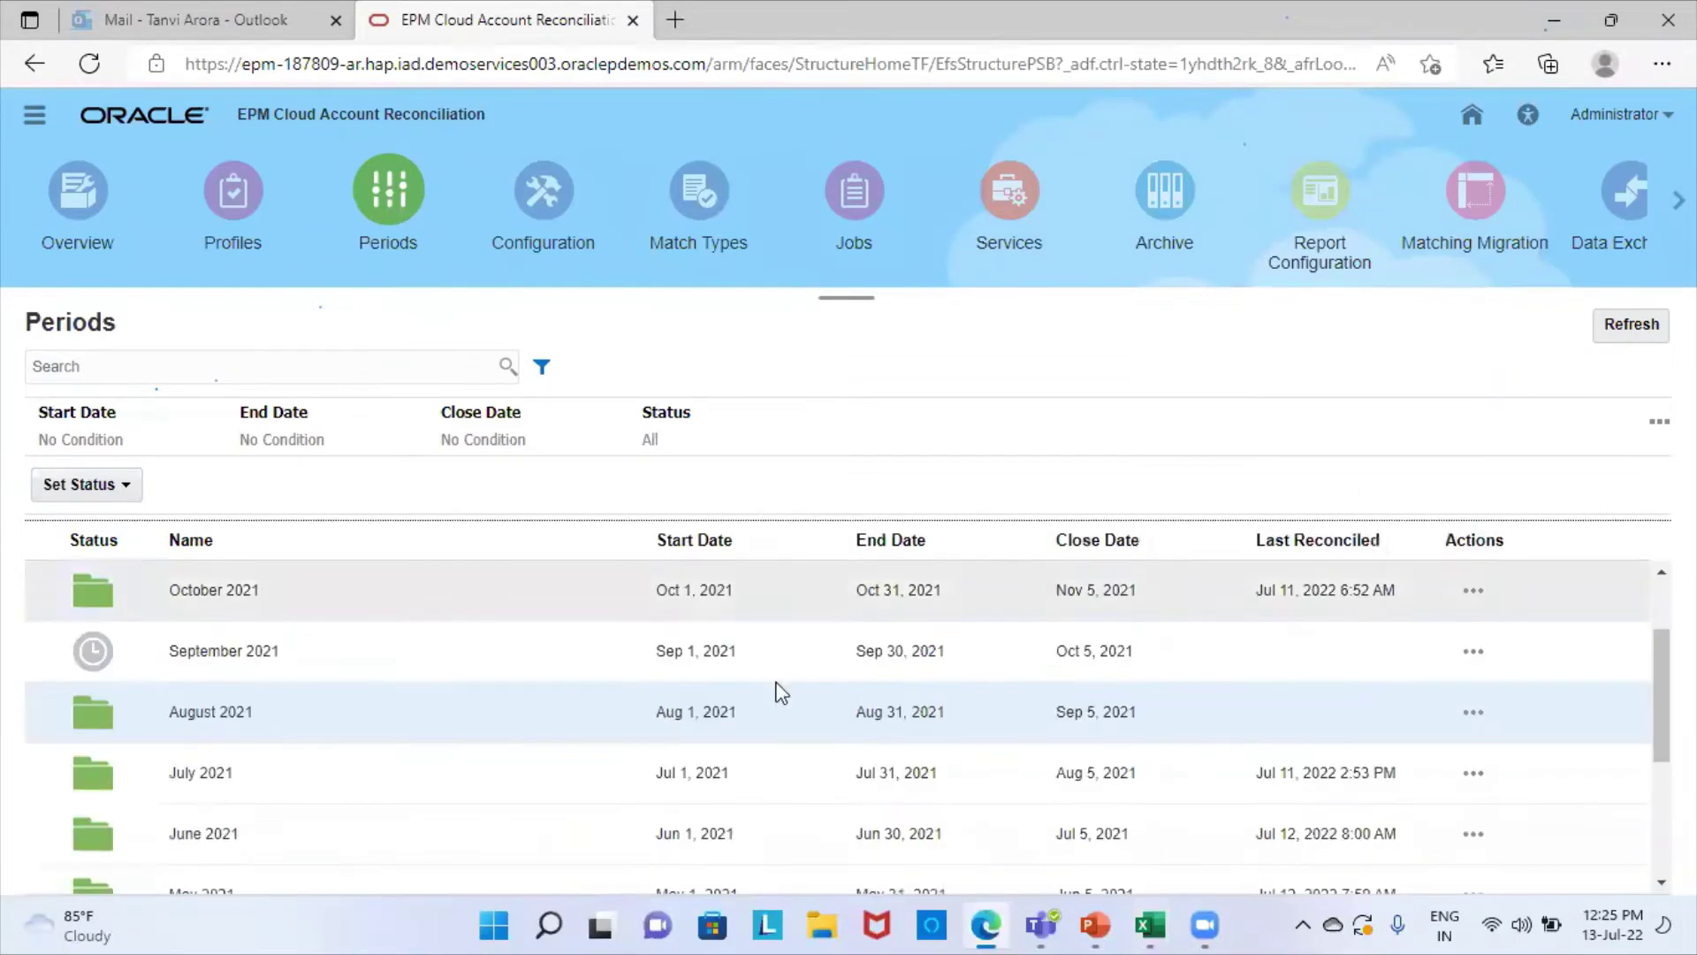
# Step: Open the pre-mapped balances import for the June 2021 period
pyautogui.scroll(-3, 713, 712)
pyautogui.scroll(2, 713, 712)
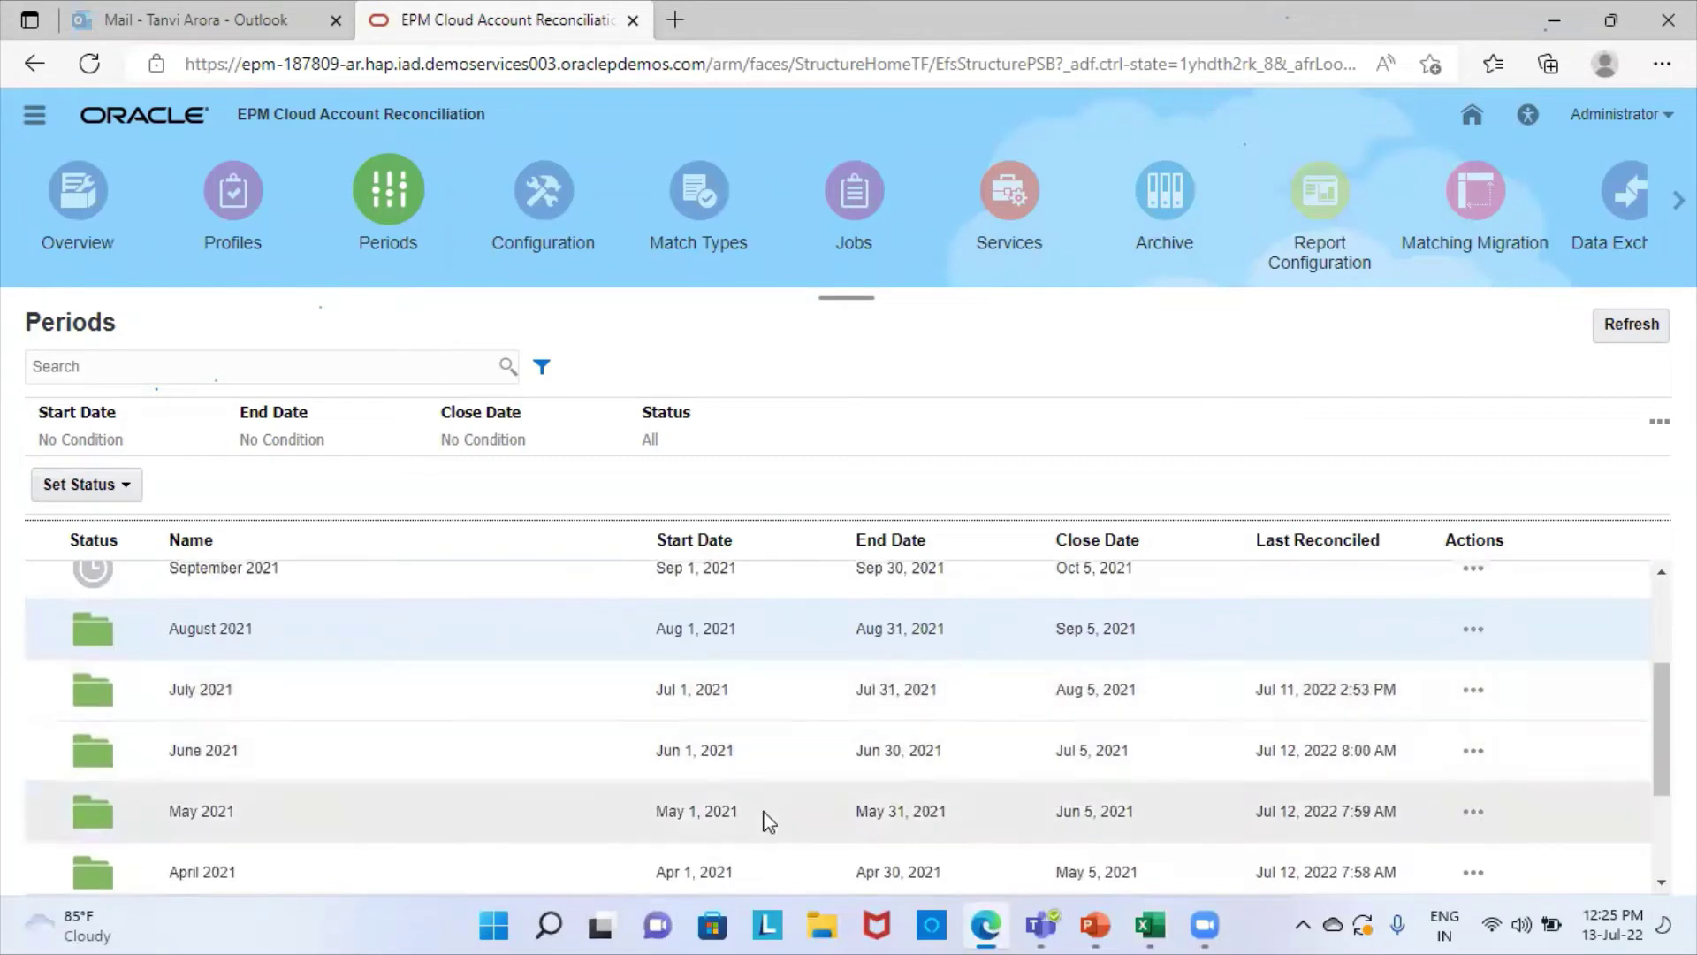
pyautogui.click(1471, 751)
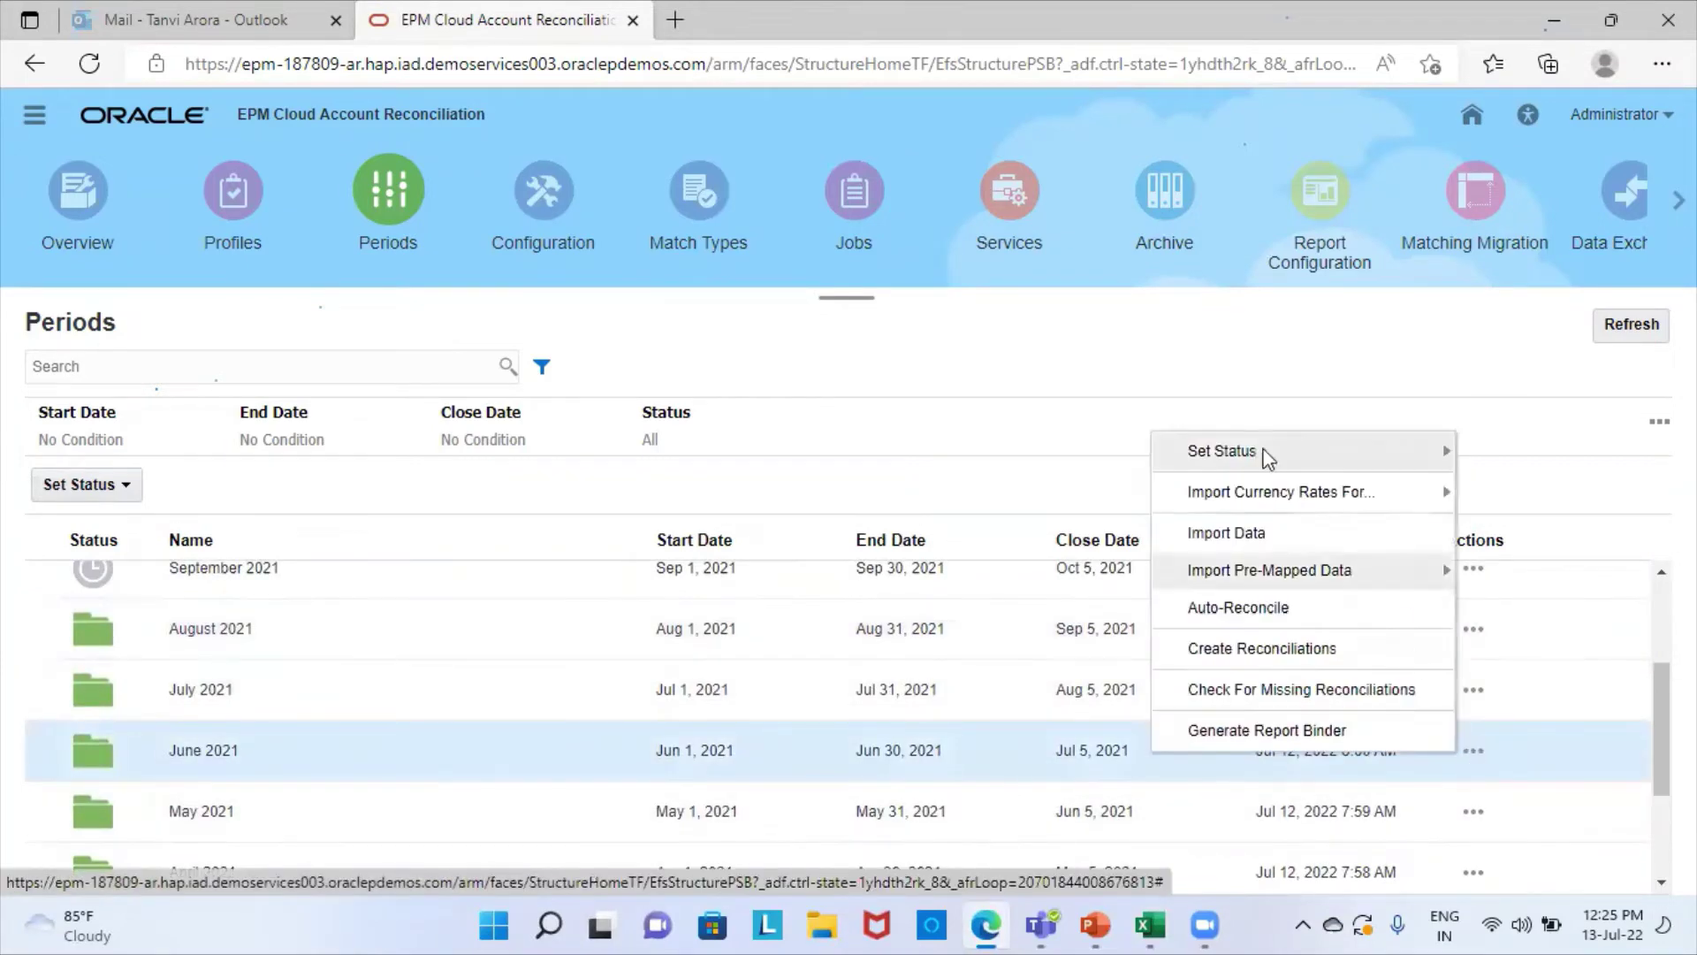
pyautogui.moveTo(1240, 444)
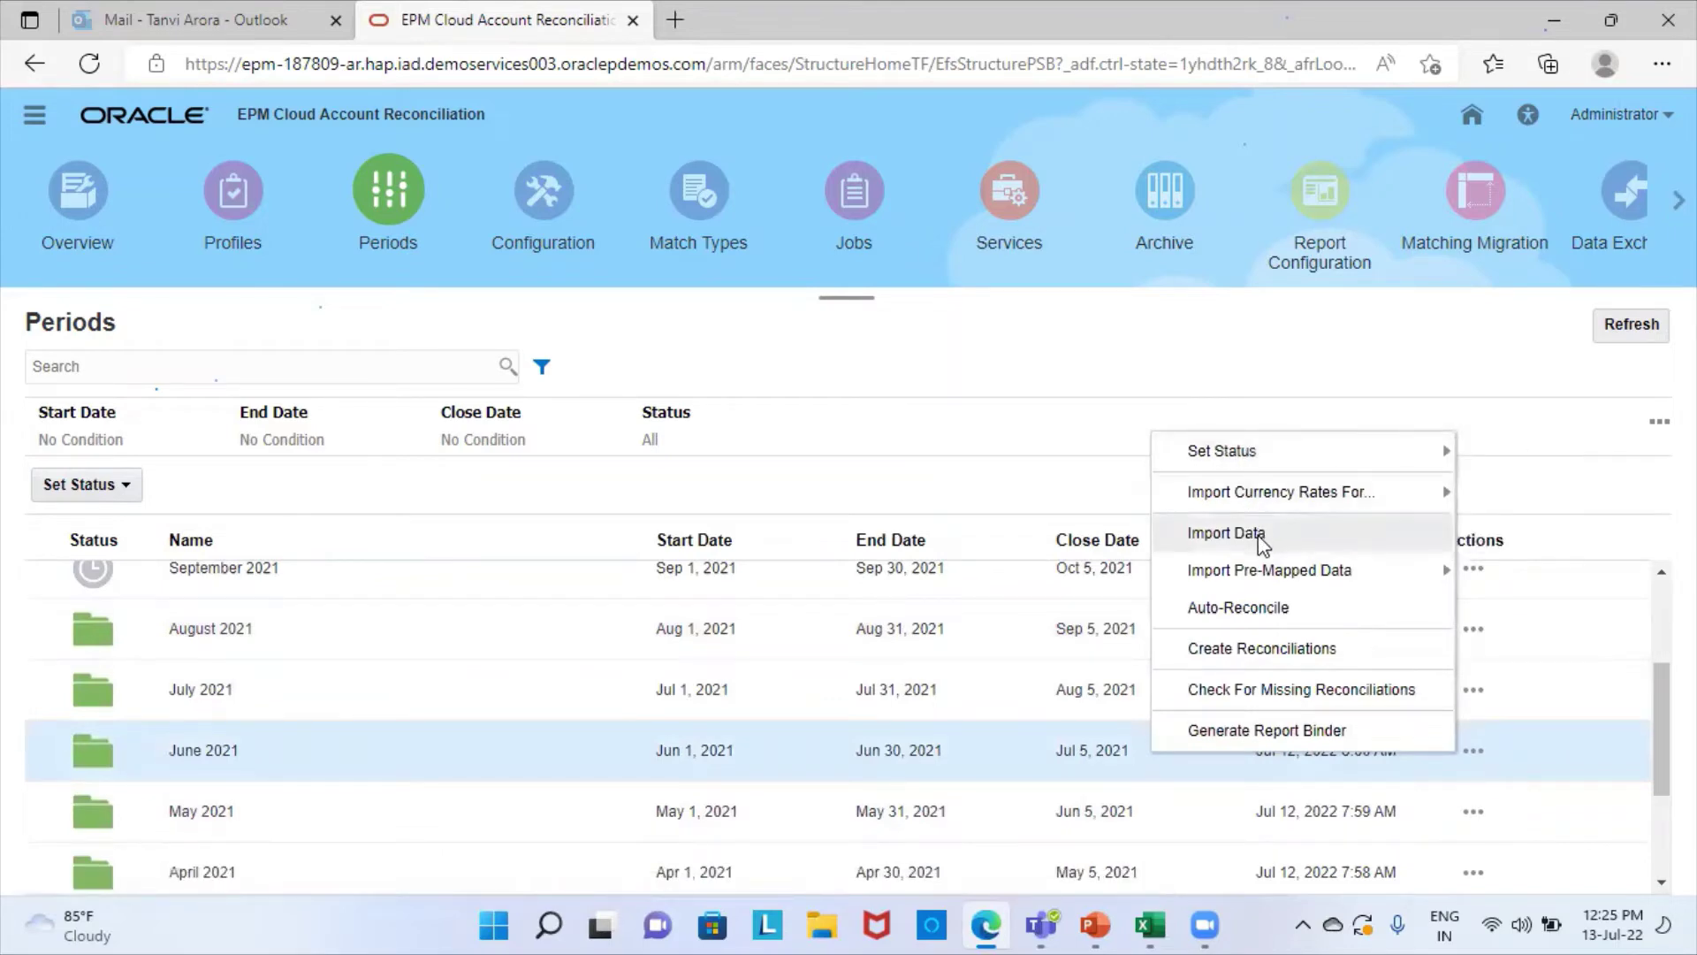
pyautogui.moveTo(1263, 572)
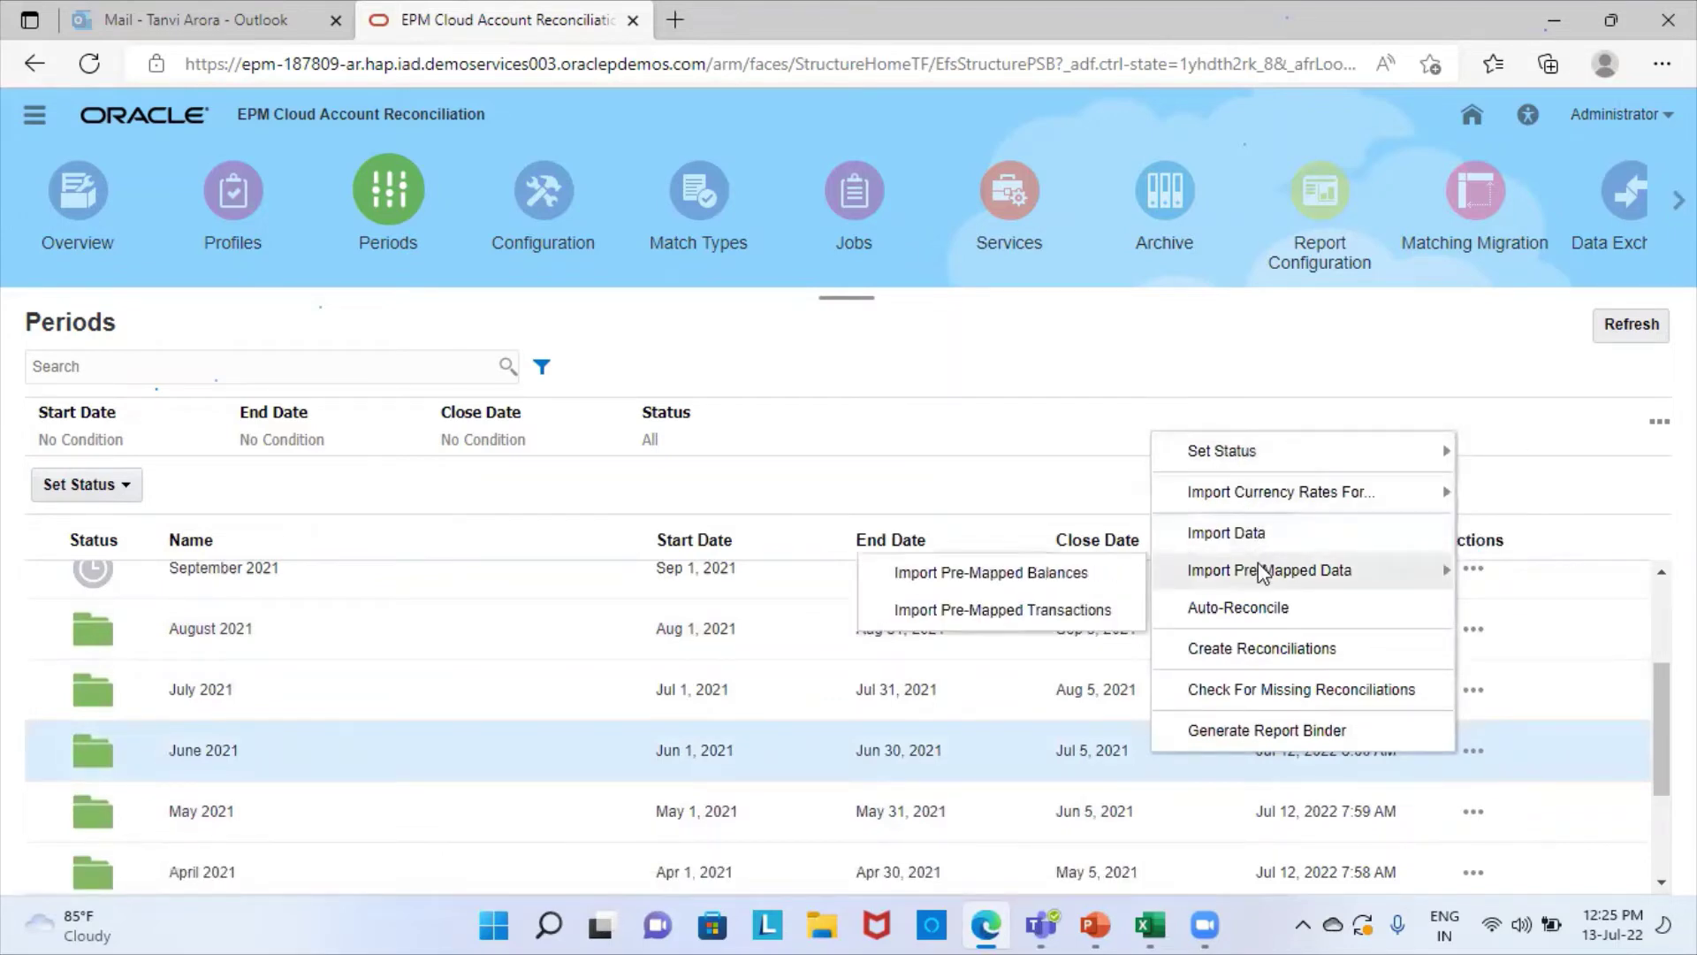
pyautogui.click(1018, 577)
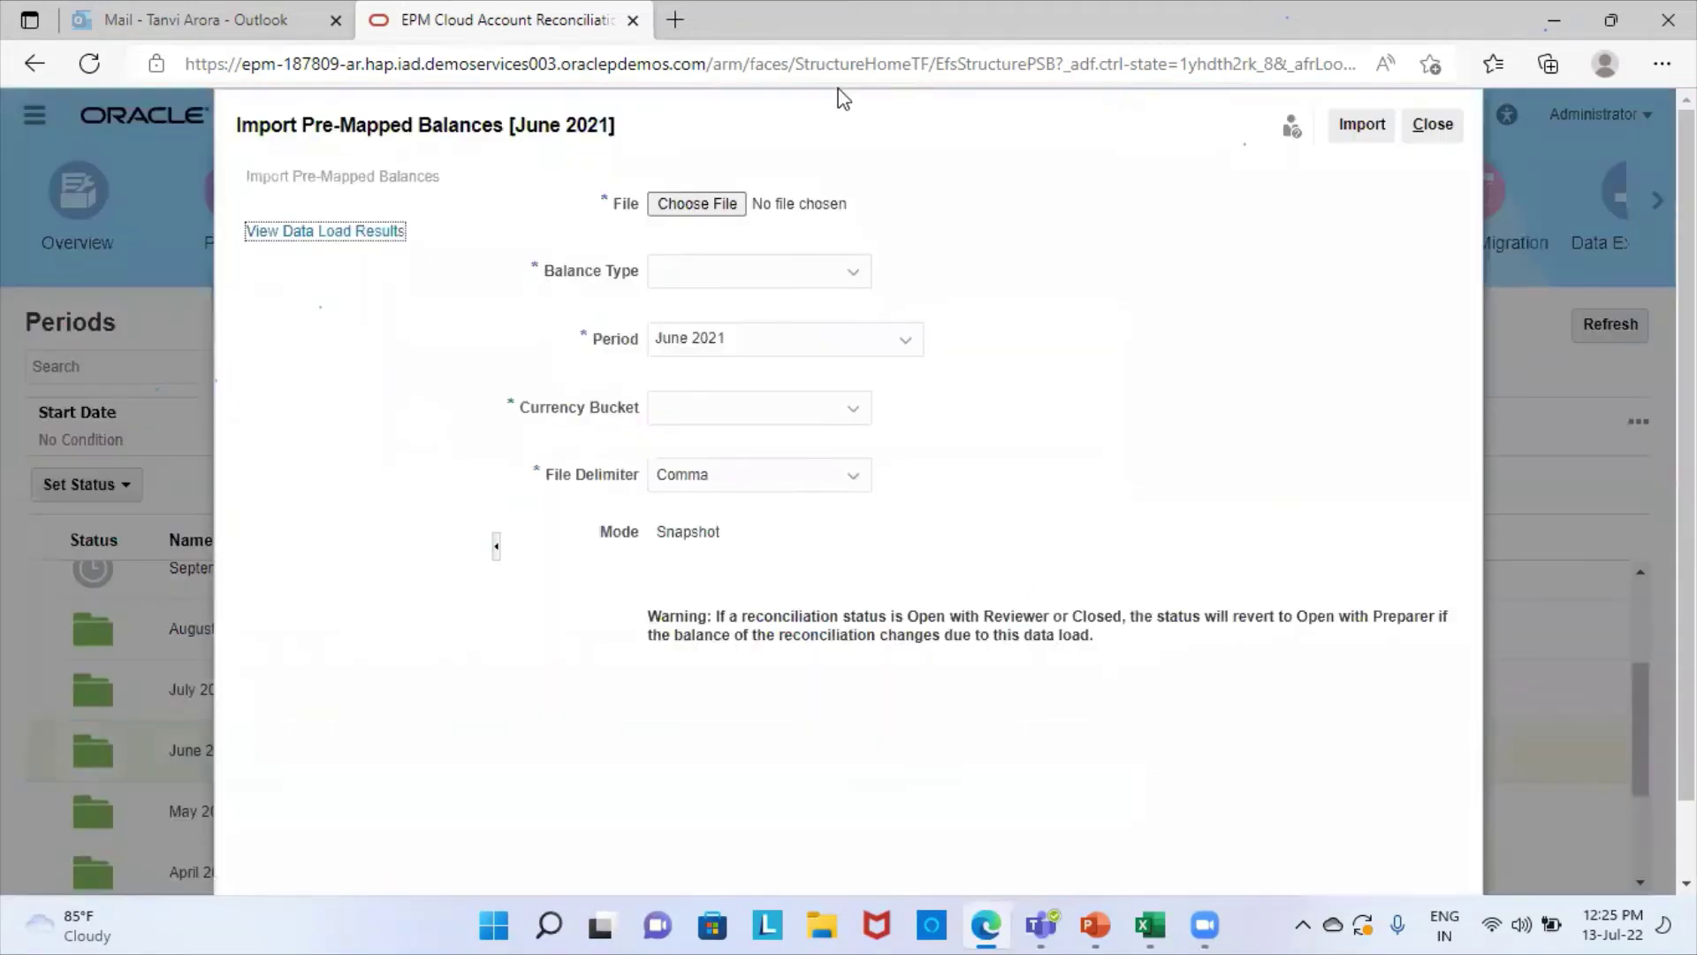
# Step: Browse for the June import file in the ARCS training folder on New Volume (D:)
pyautogui.click(730, 204)
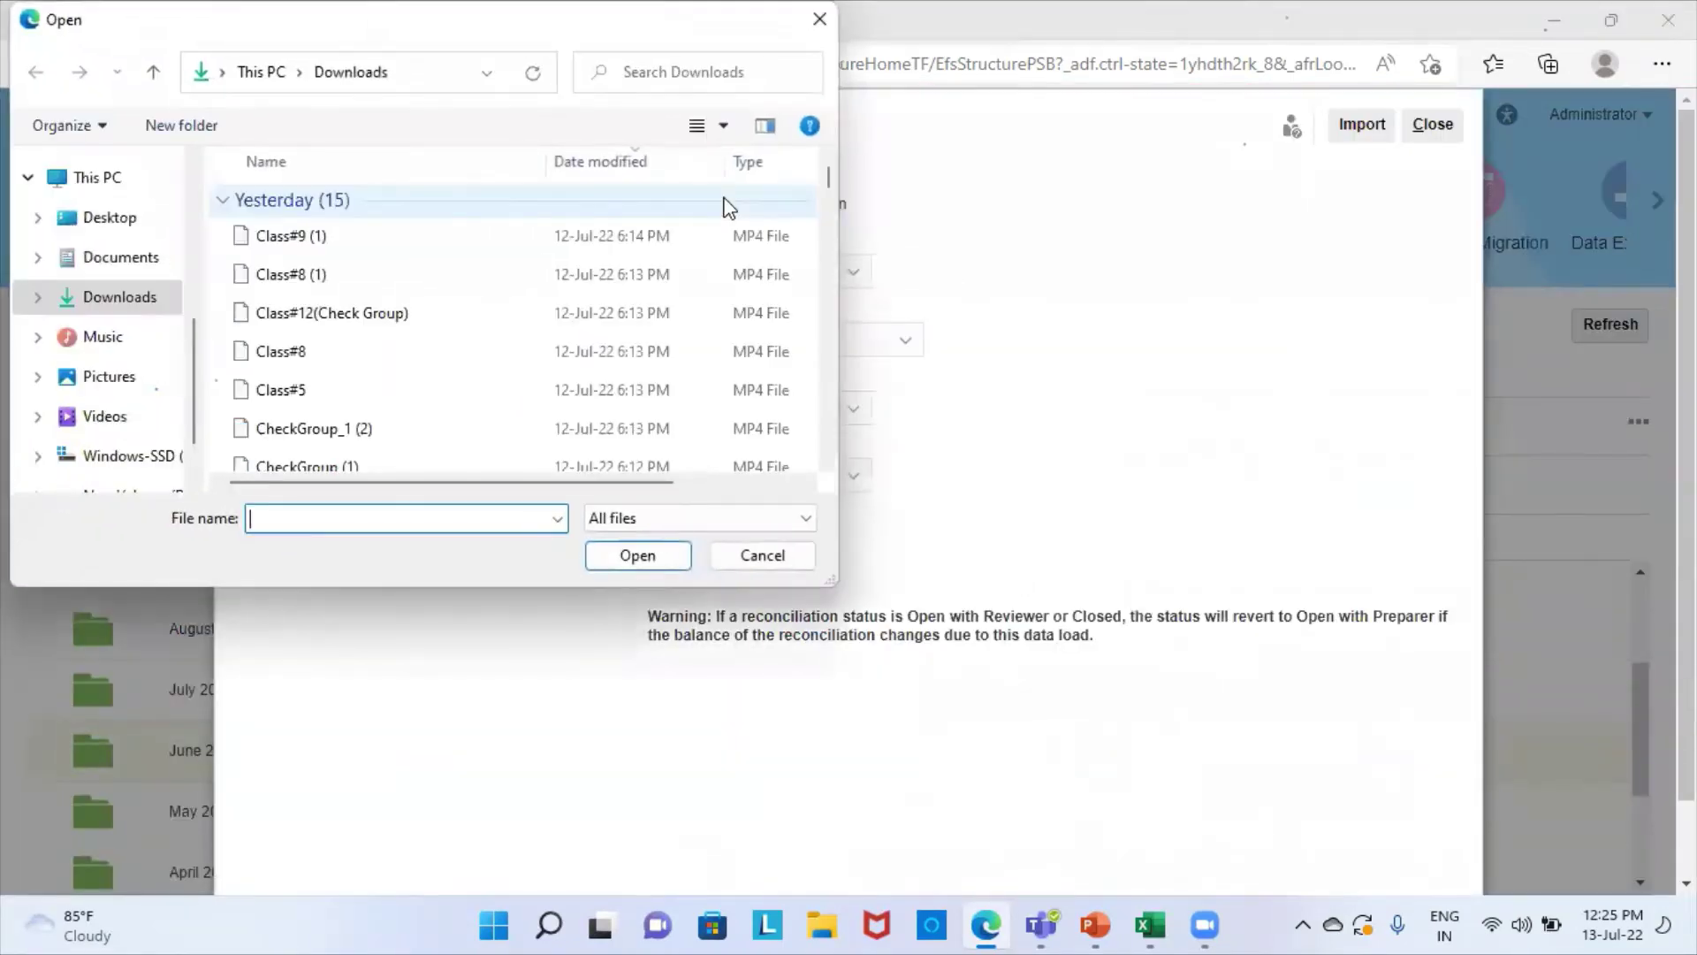
pyautogui.scroll(-1, 106, 334)
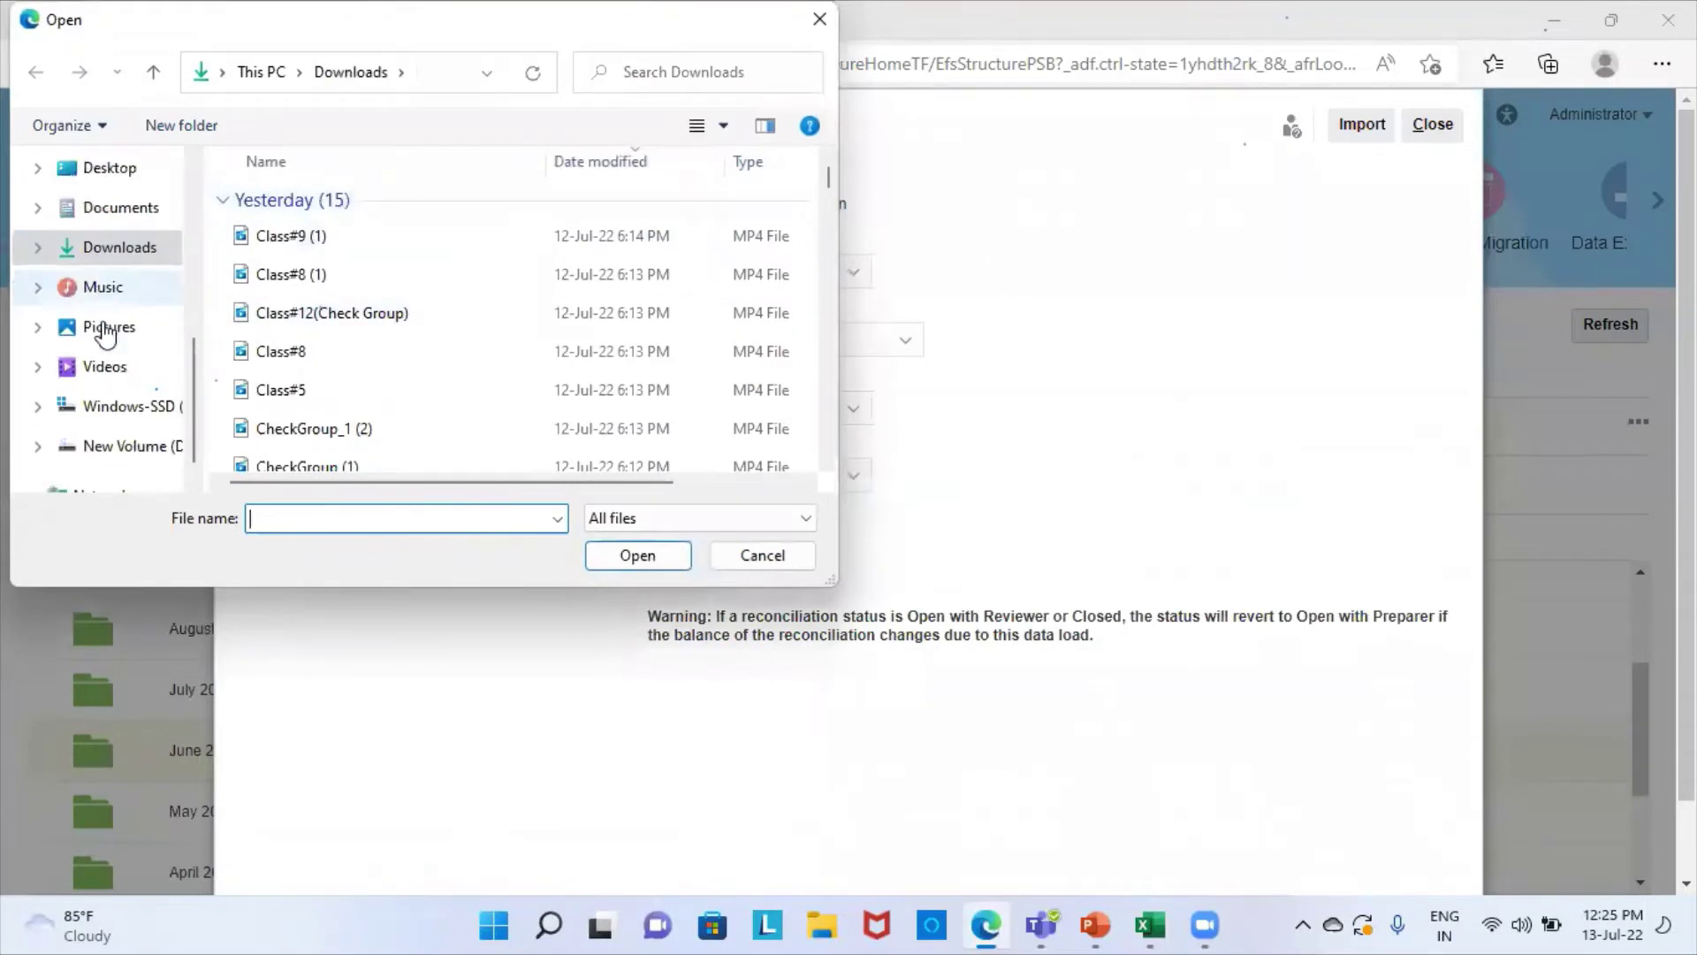
pyautogui.click(125, 447)
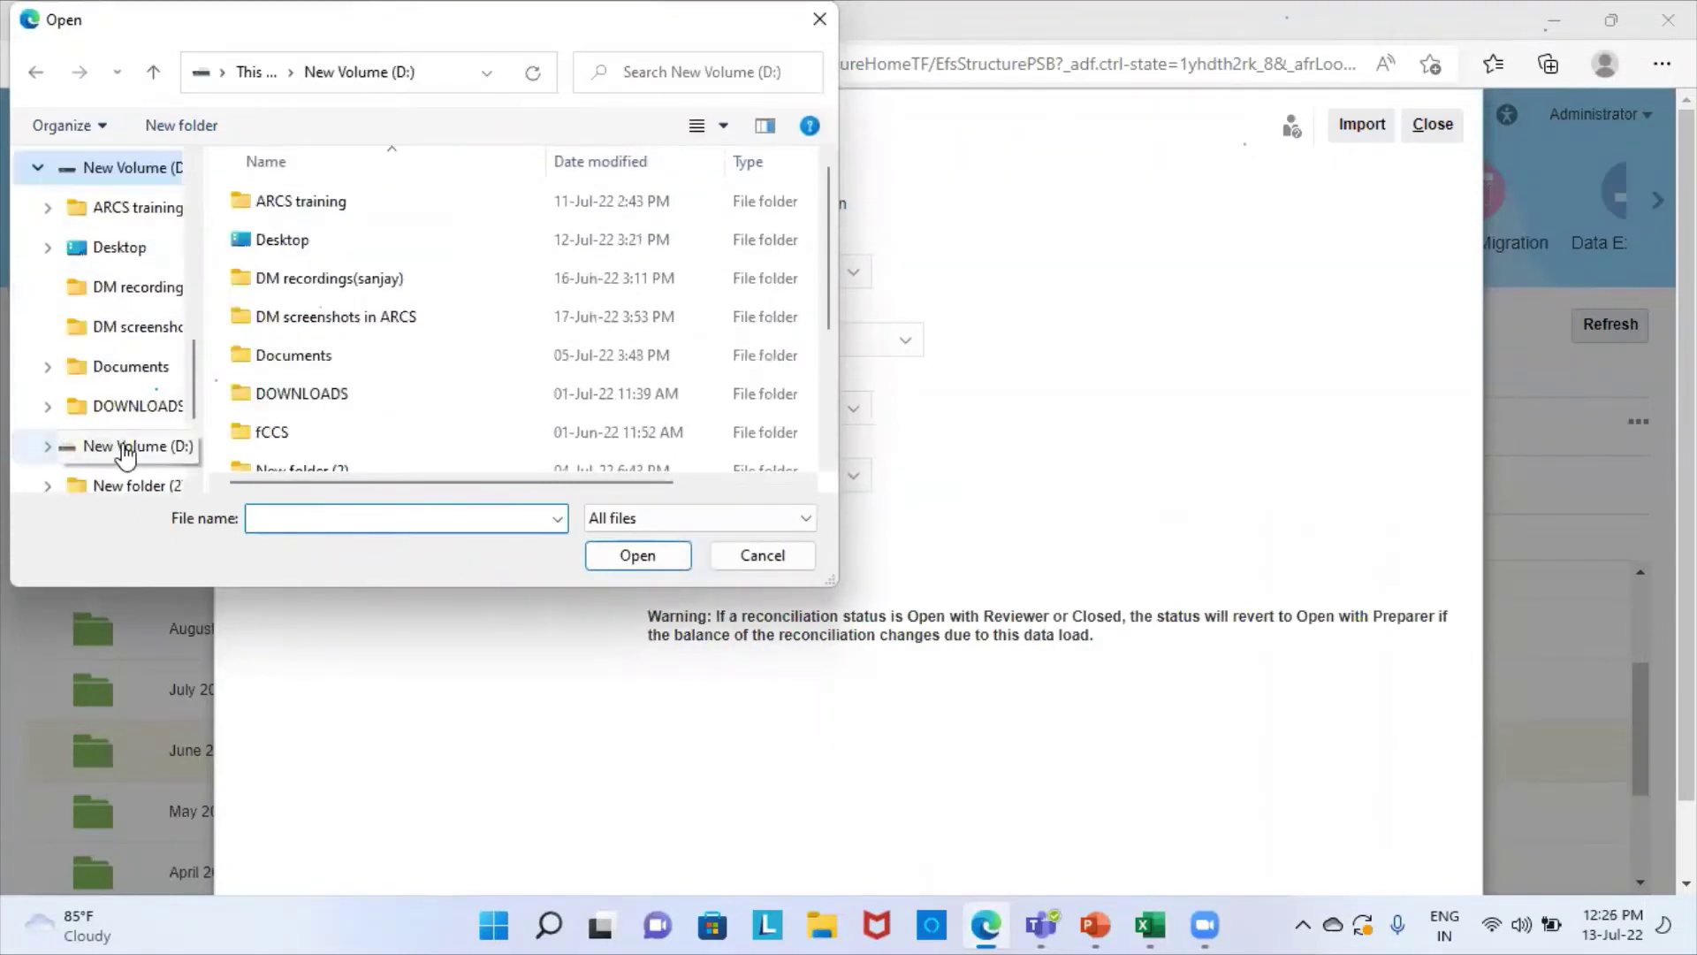
pyautogui.scroll(-2, 369, 341)
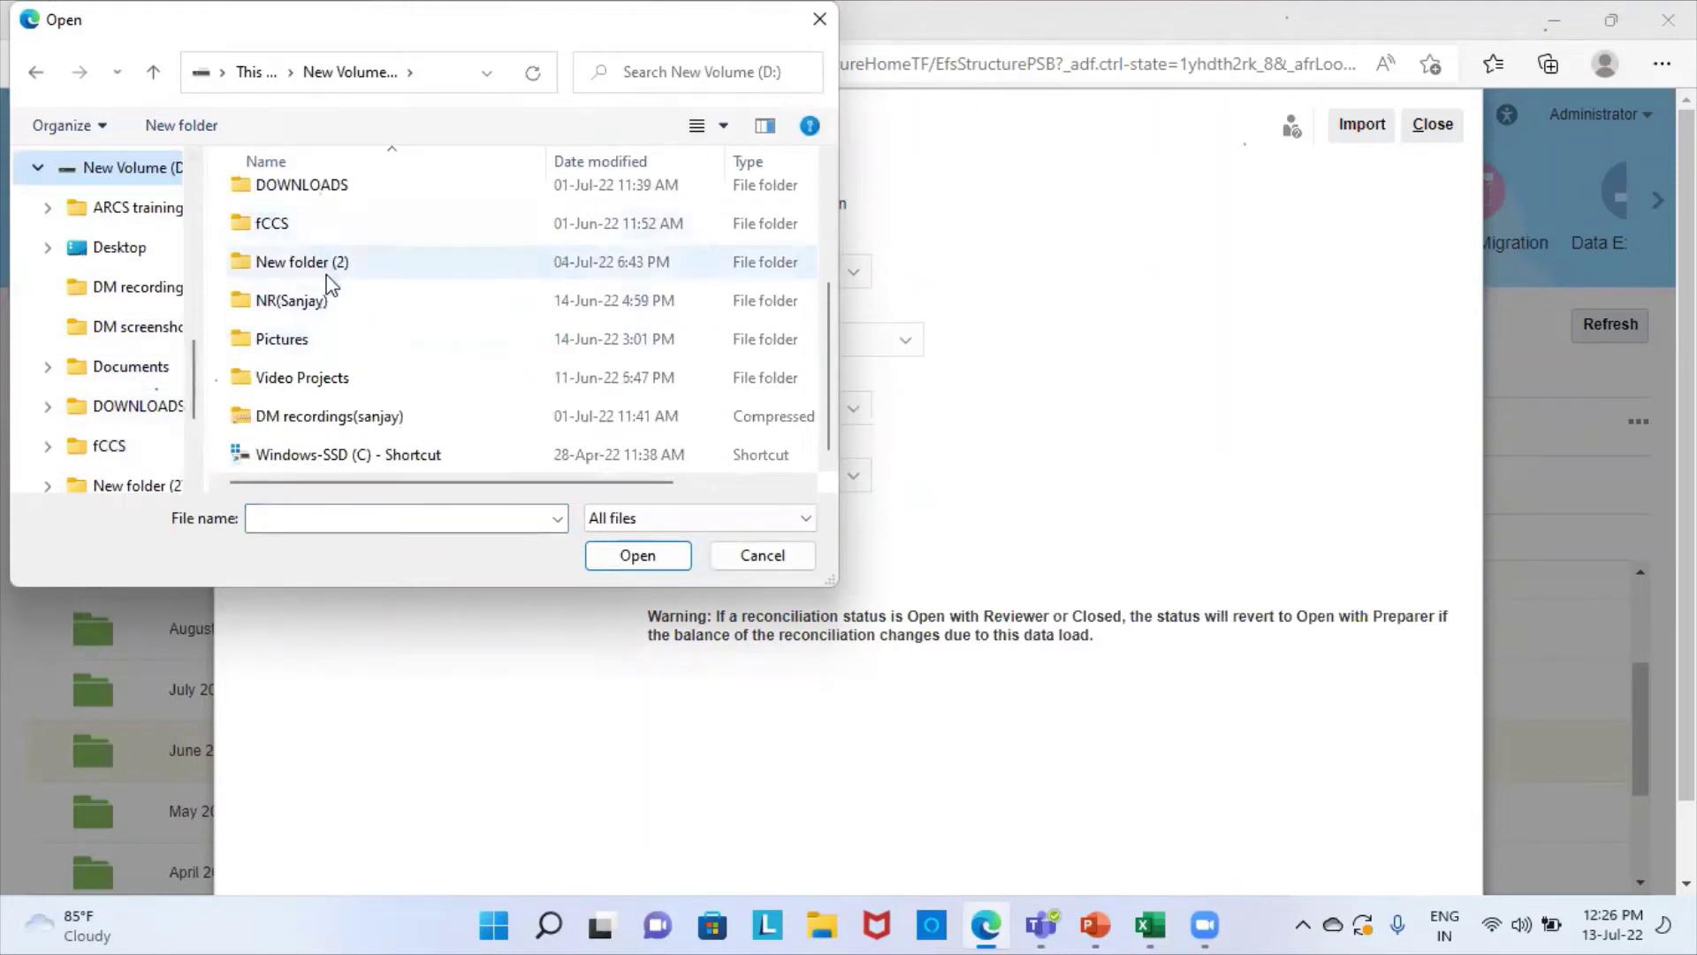
pyautogui.scroll(1, 347, 308)
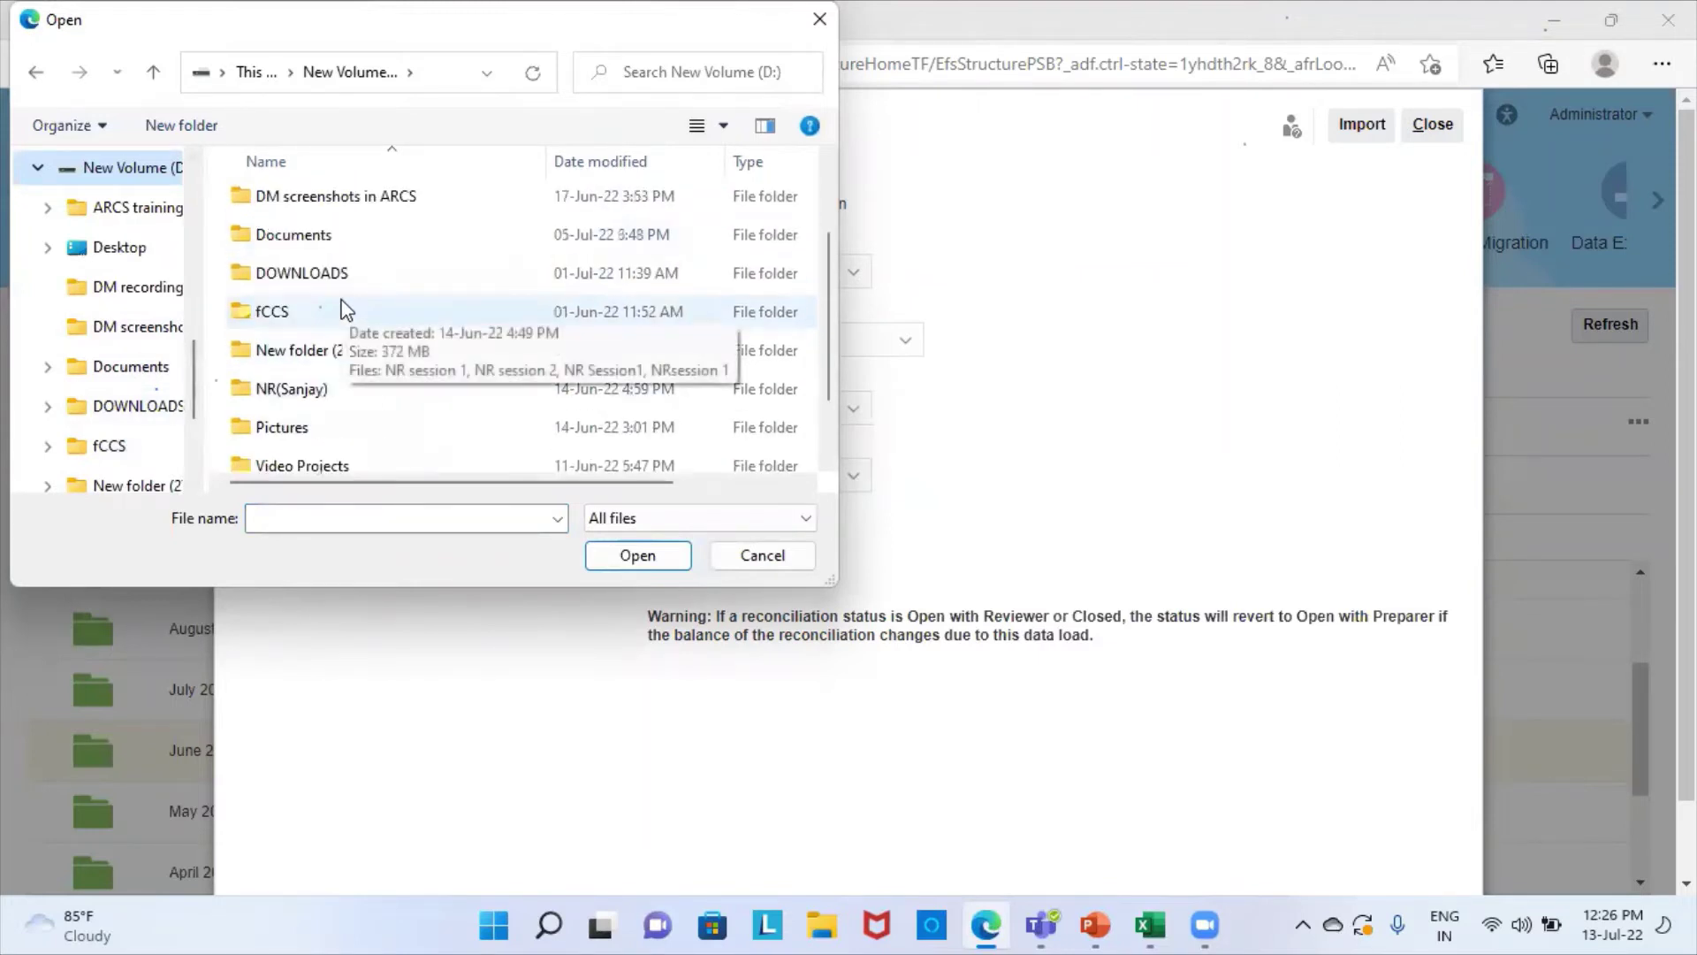
pyautogui.scroll(1, 346, 309)
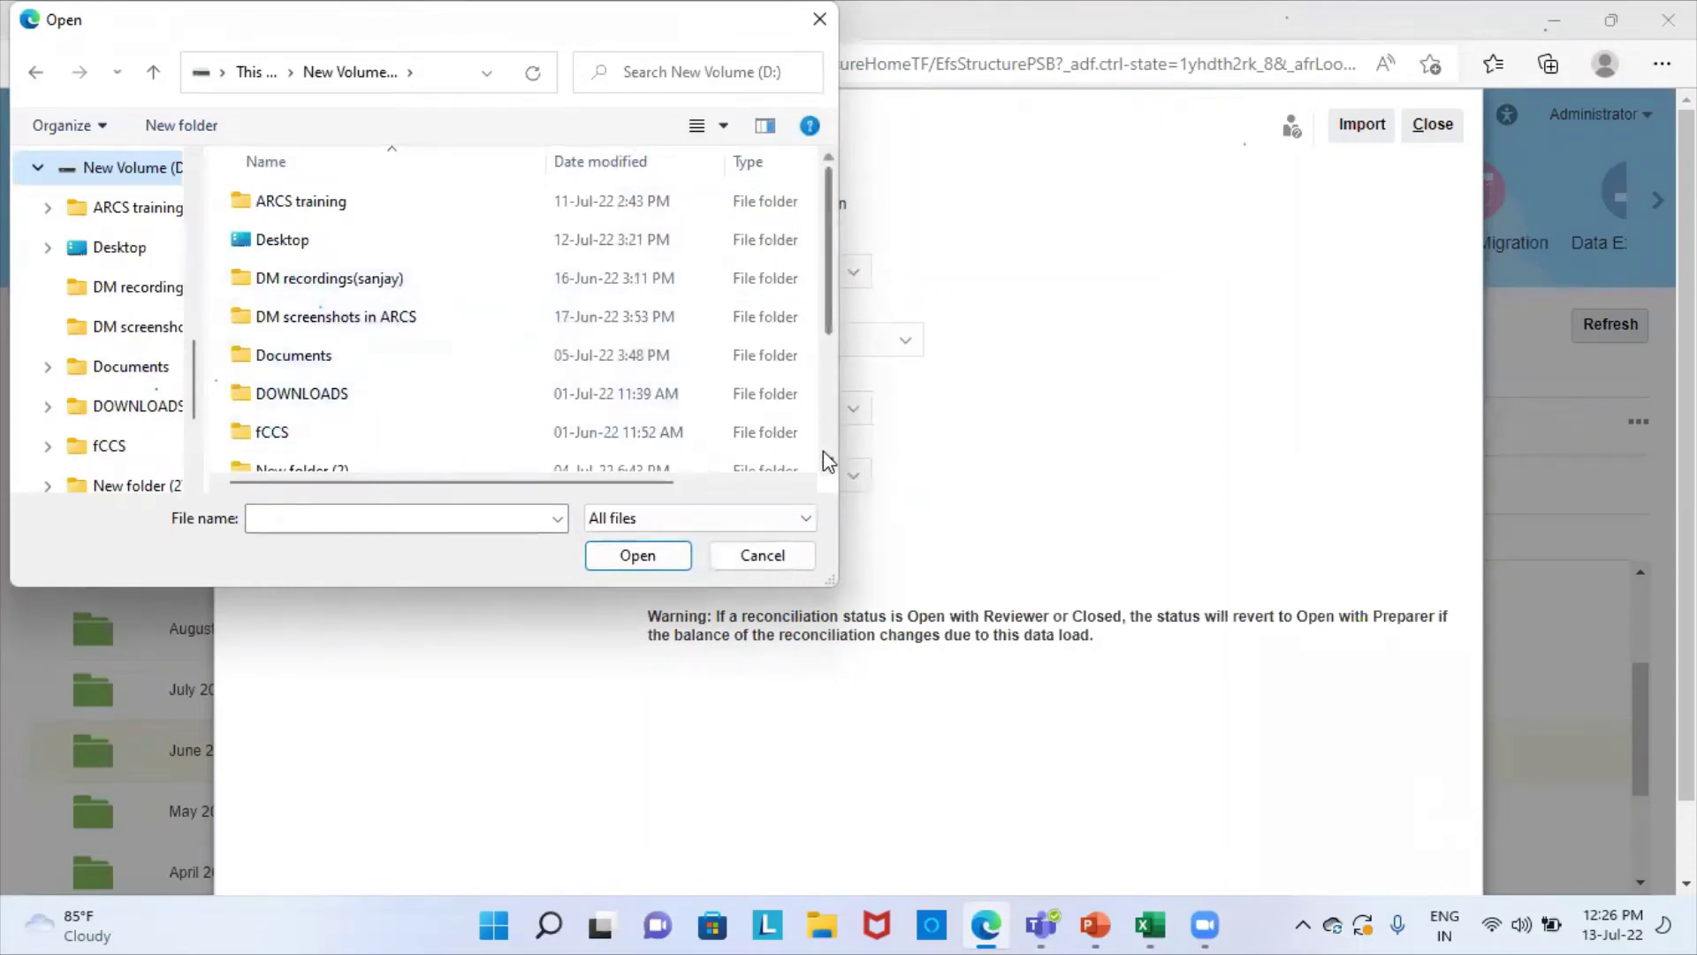
pyautogui.scroll(-1, 824, 455)
pyautogui.scroll(1, 305, 234)
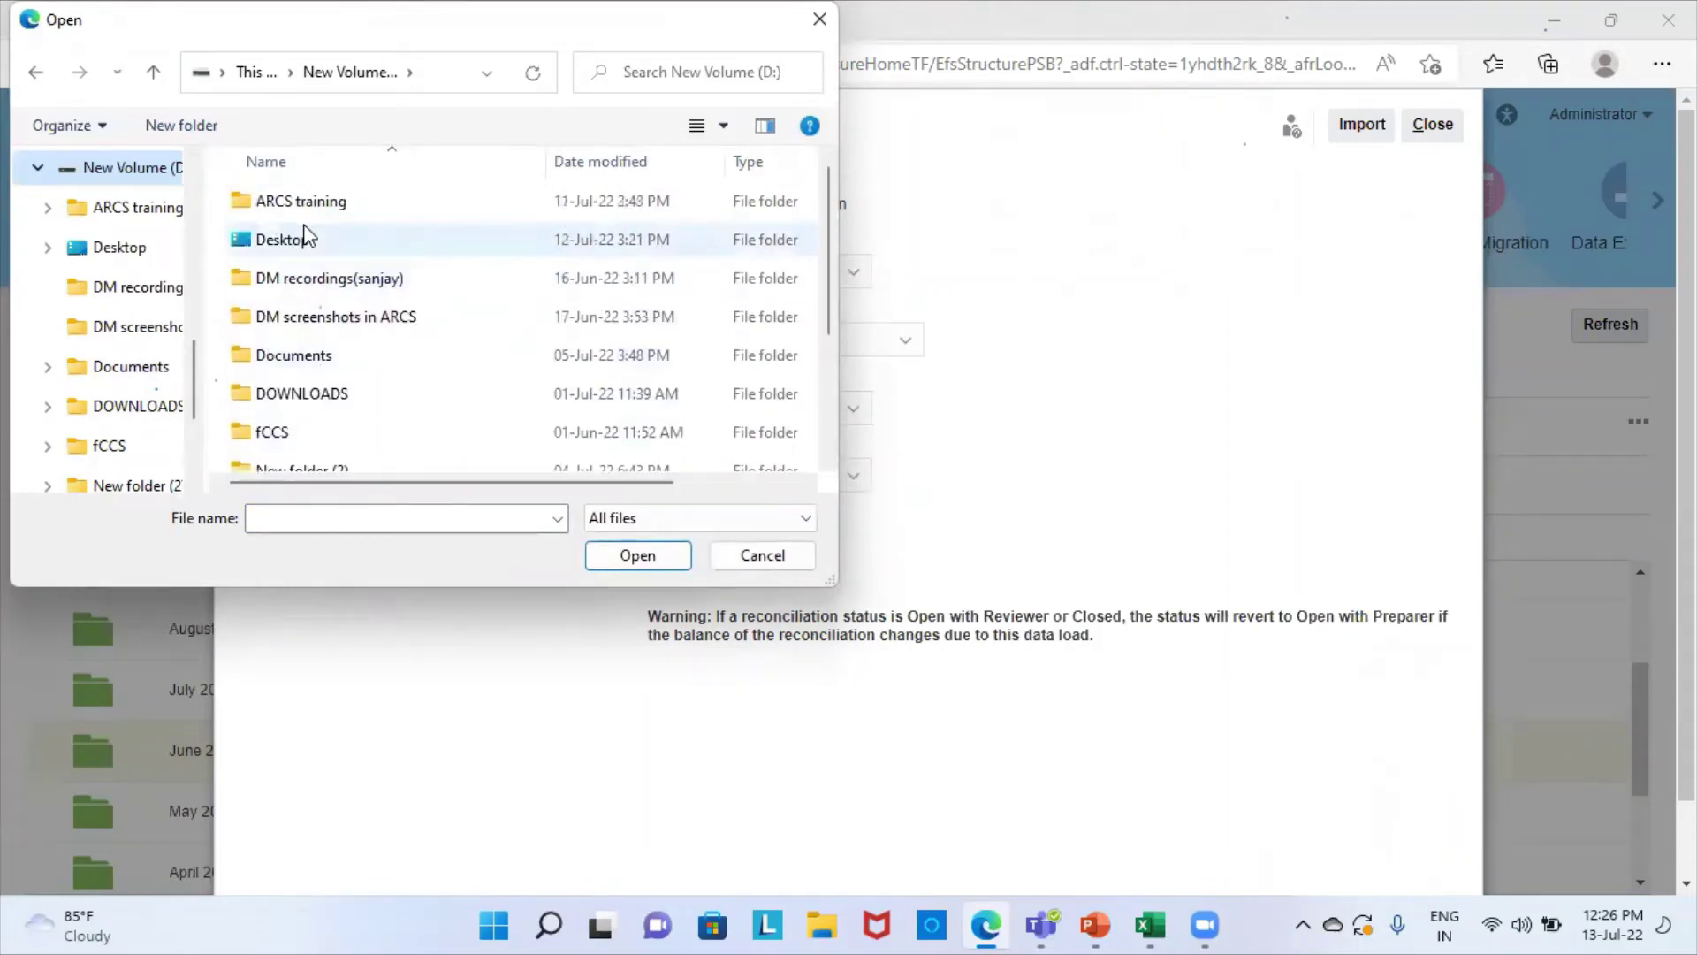
pyautogui.doubleClick(303, 210)
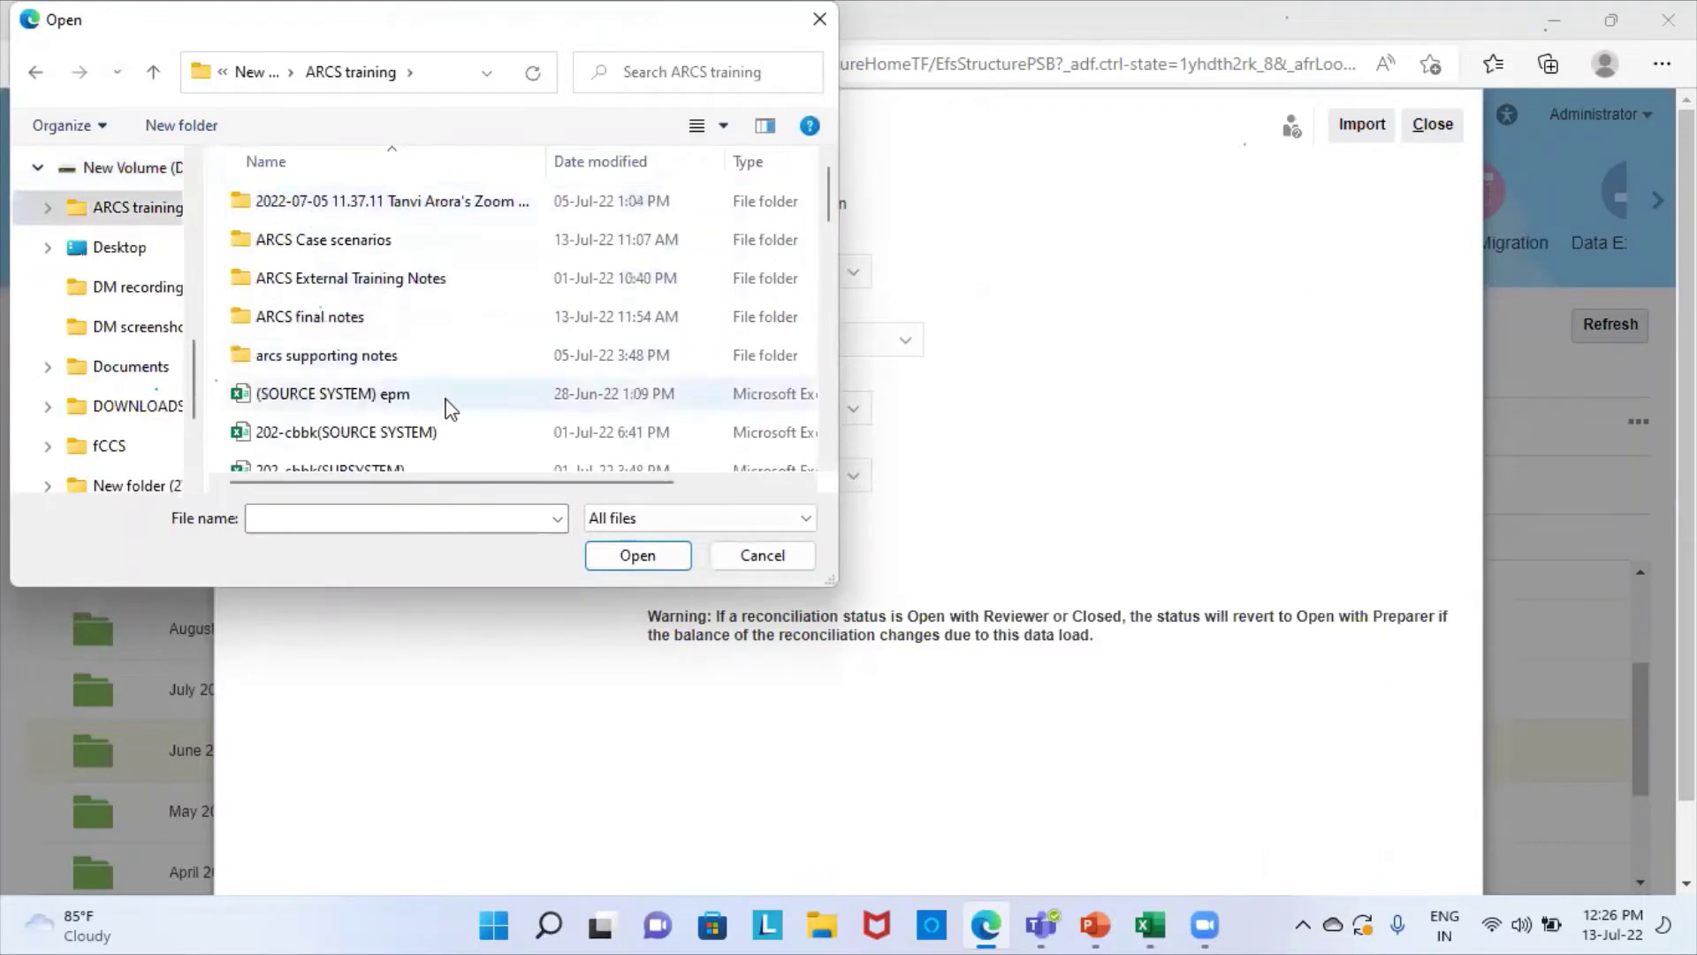
# Step: Choose "profile 303-cost variance analysis june" as the balance file for the June 2021 import
pyautogui.scroll(-1, 442, 402)
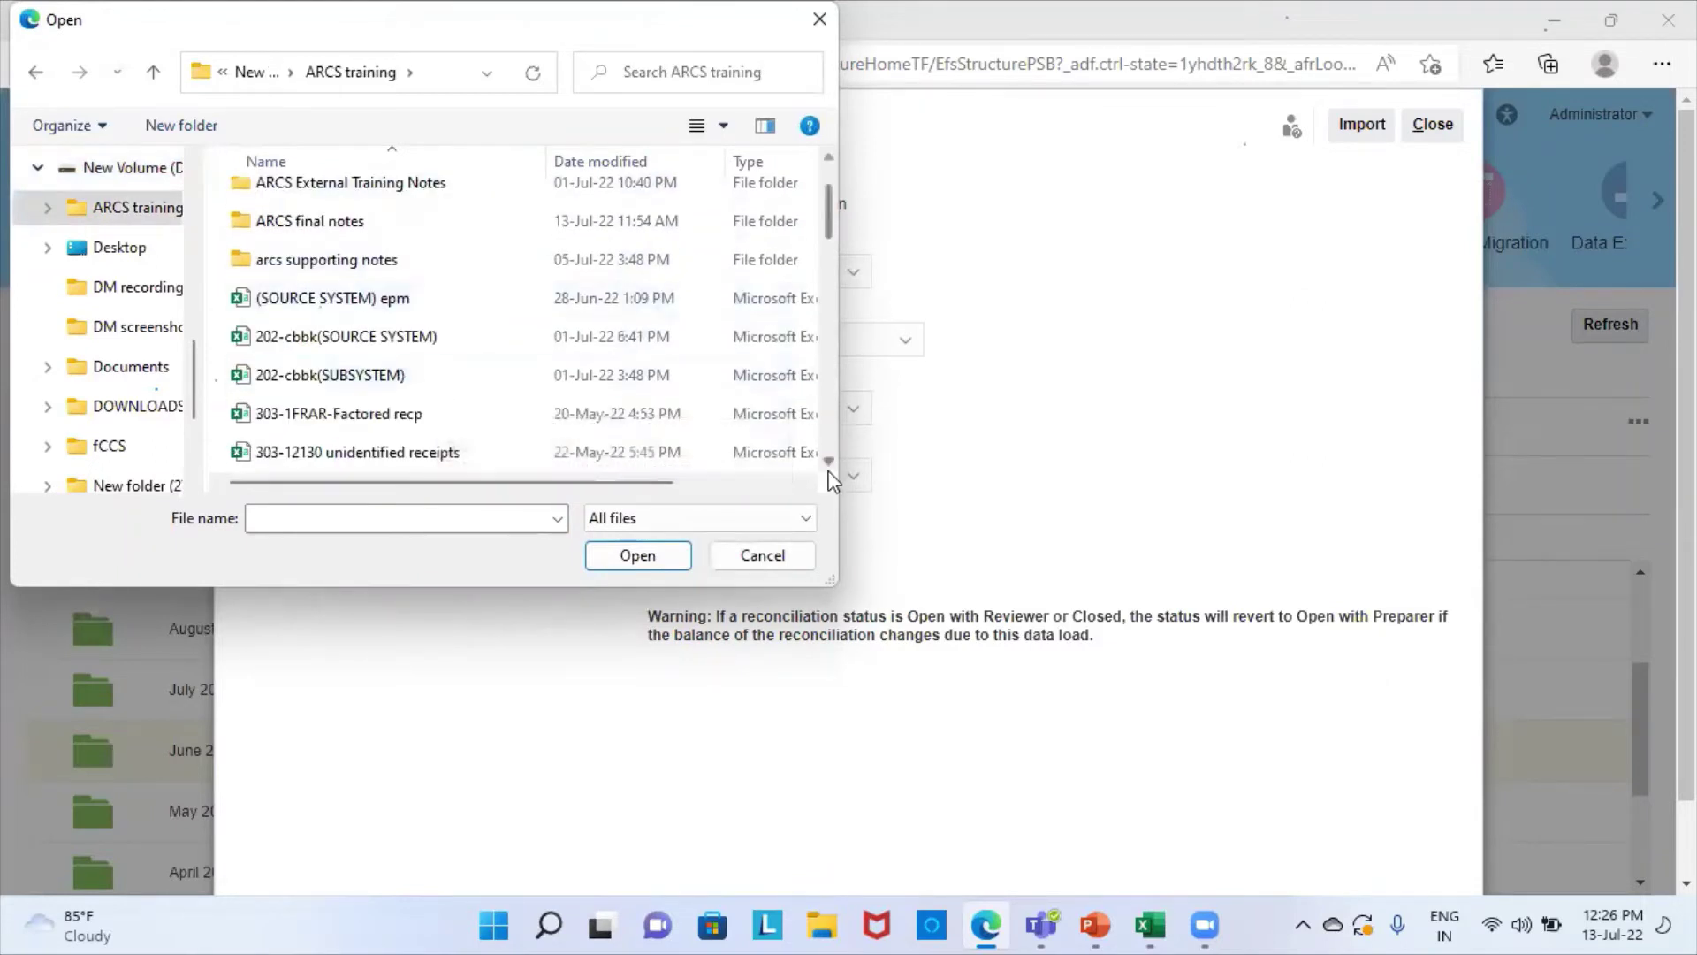
pyautogui.scroll(-3, 829, 468)
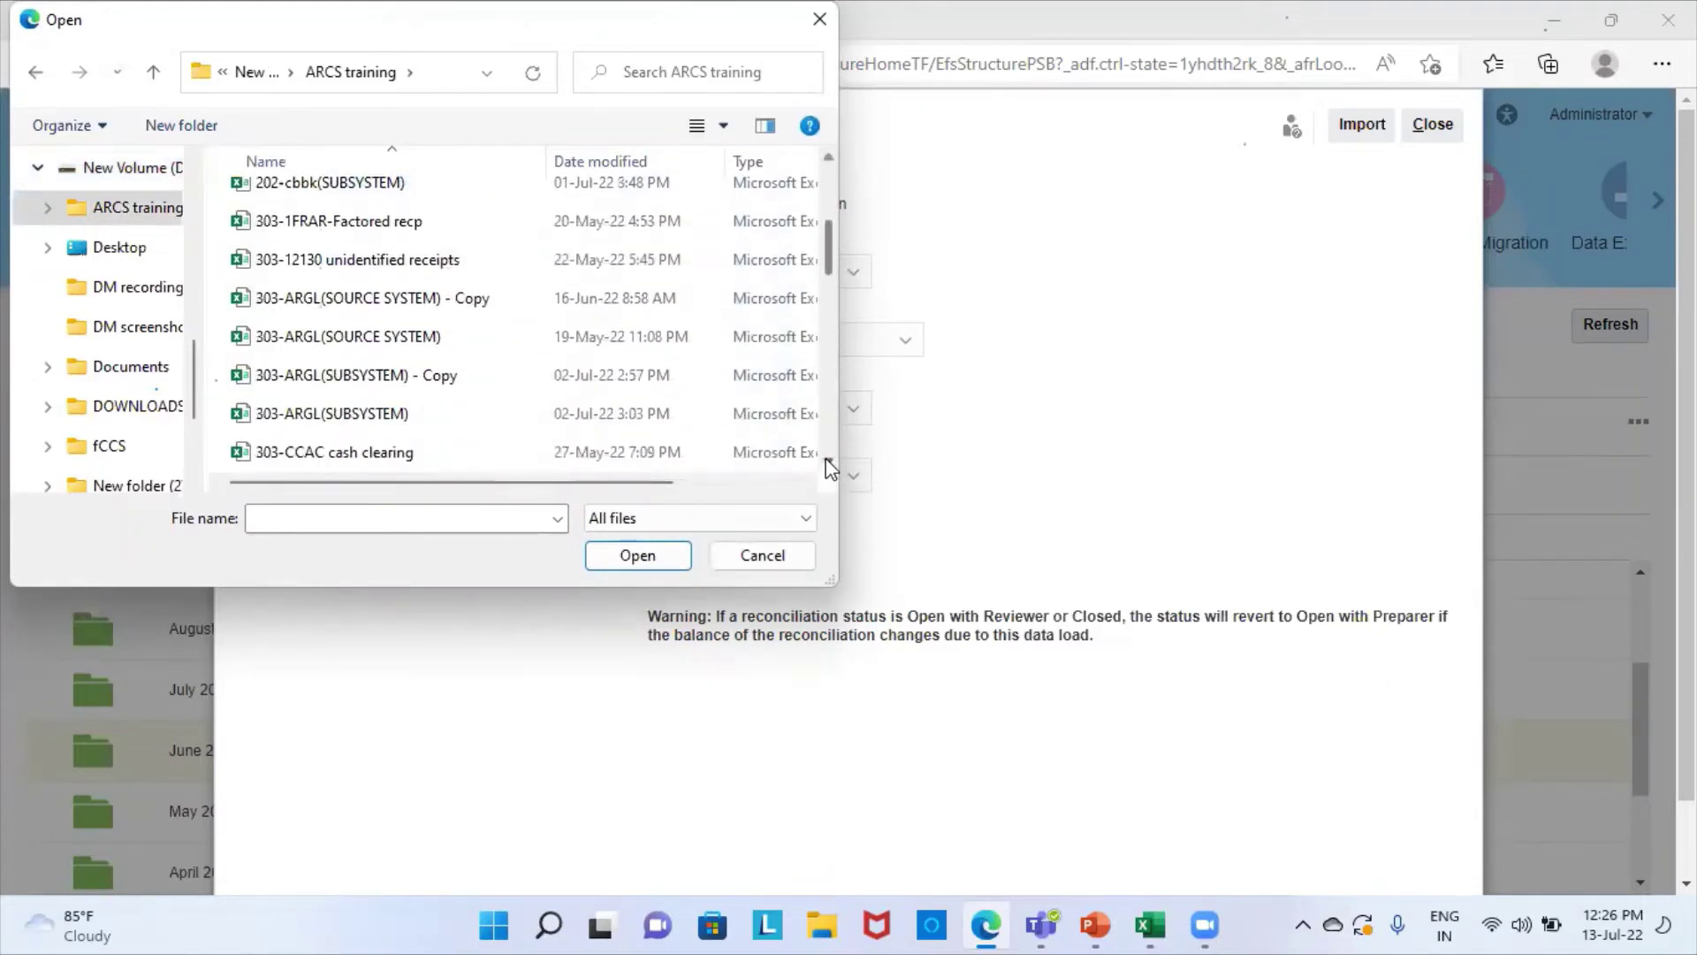
pyautogui.scroll(-4, 829, 468)
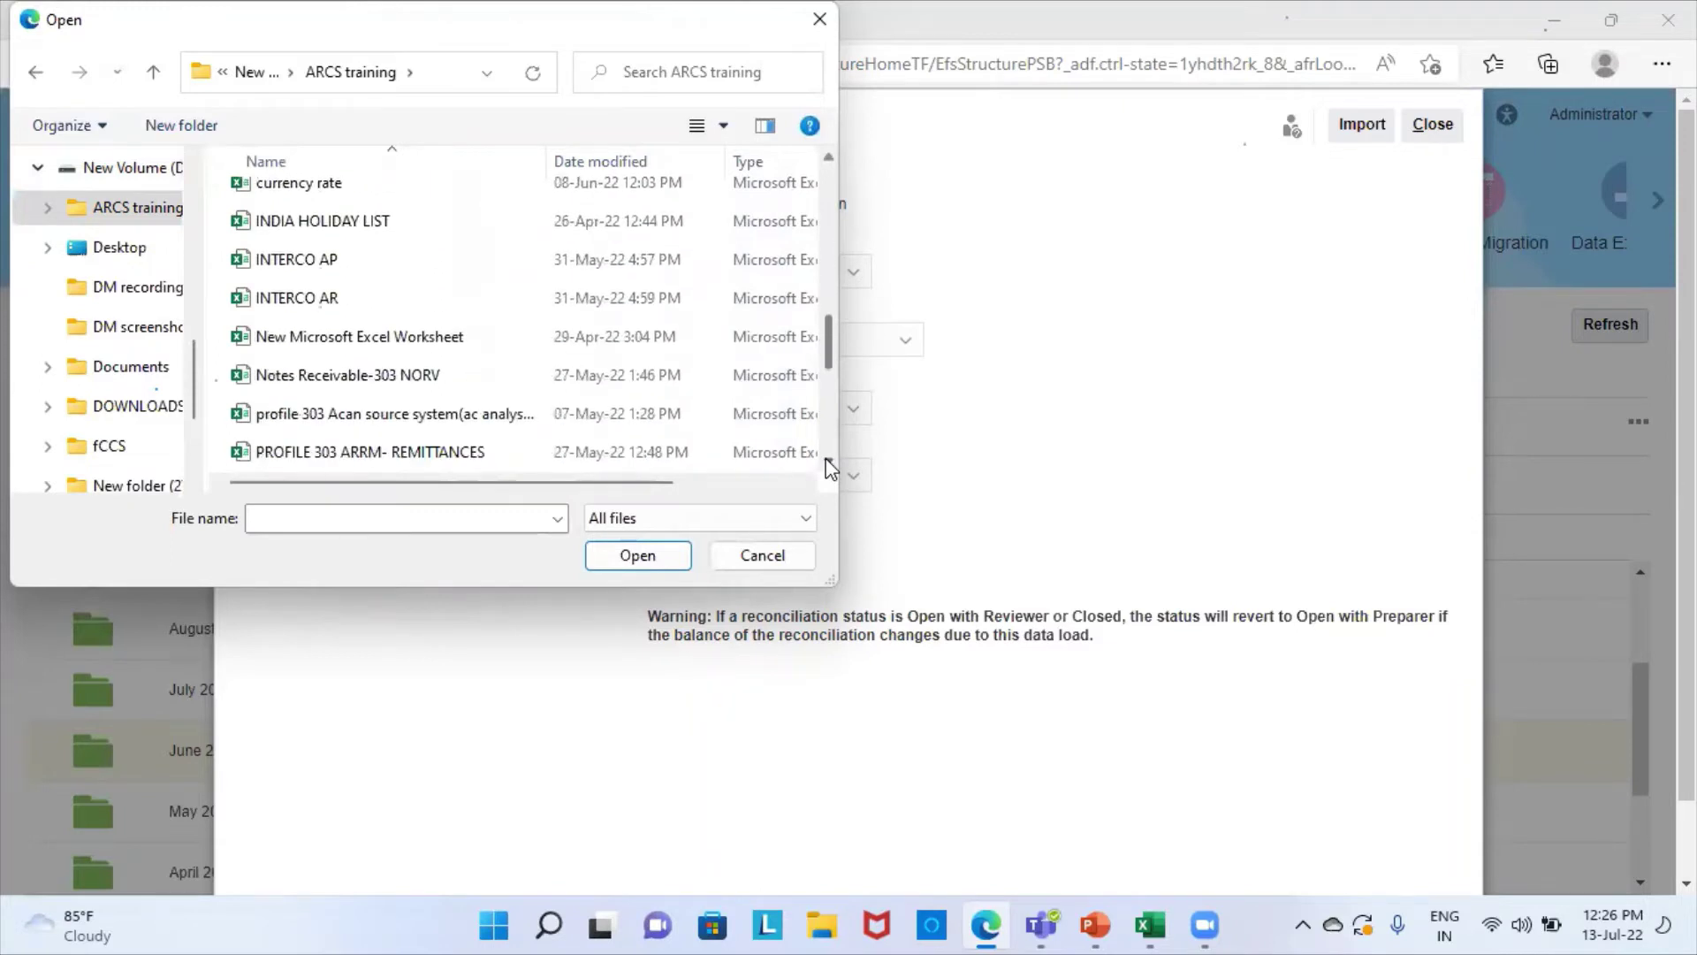
pyautogui.scroll(-2, 830, 468)
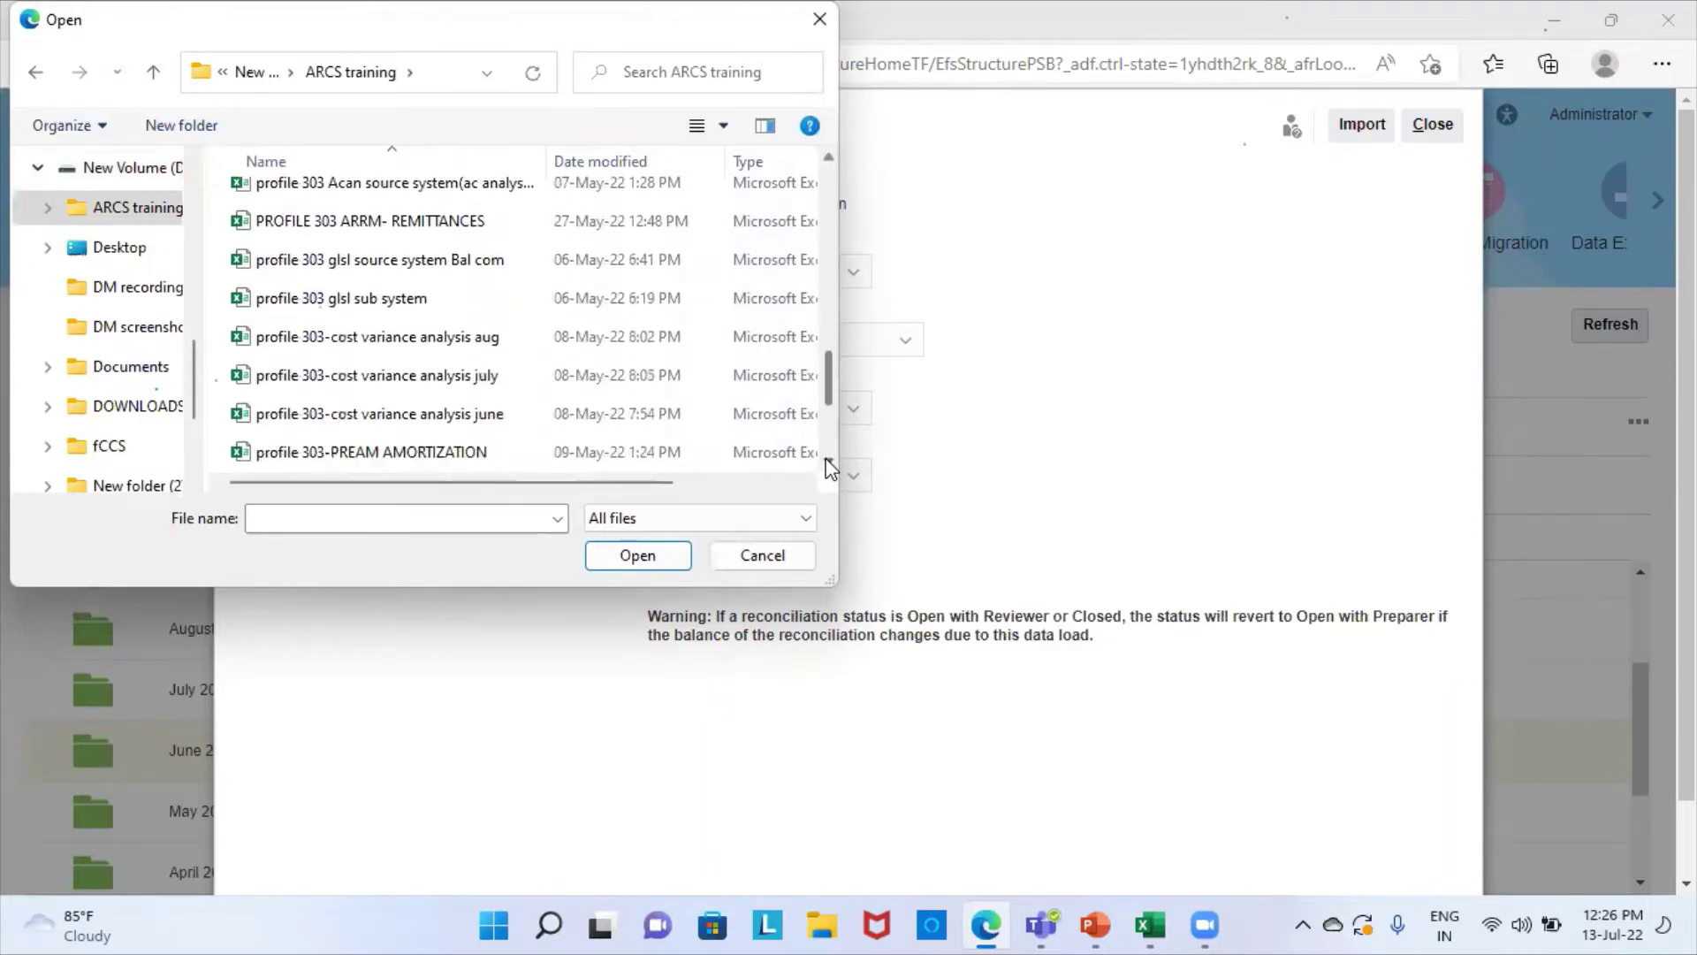
pyautogui.click(482, 417)
pyautogui.click(633, 557)
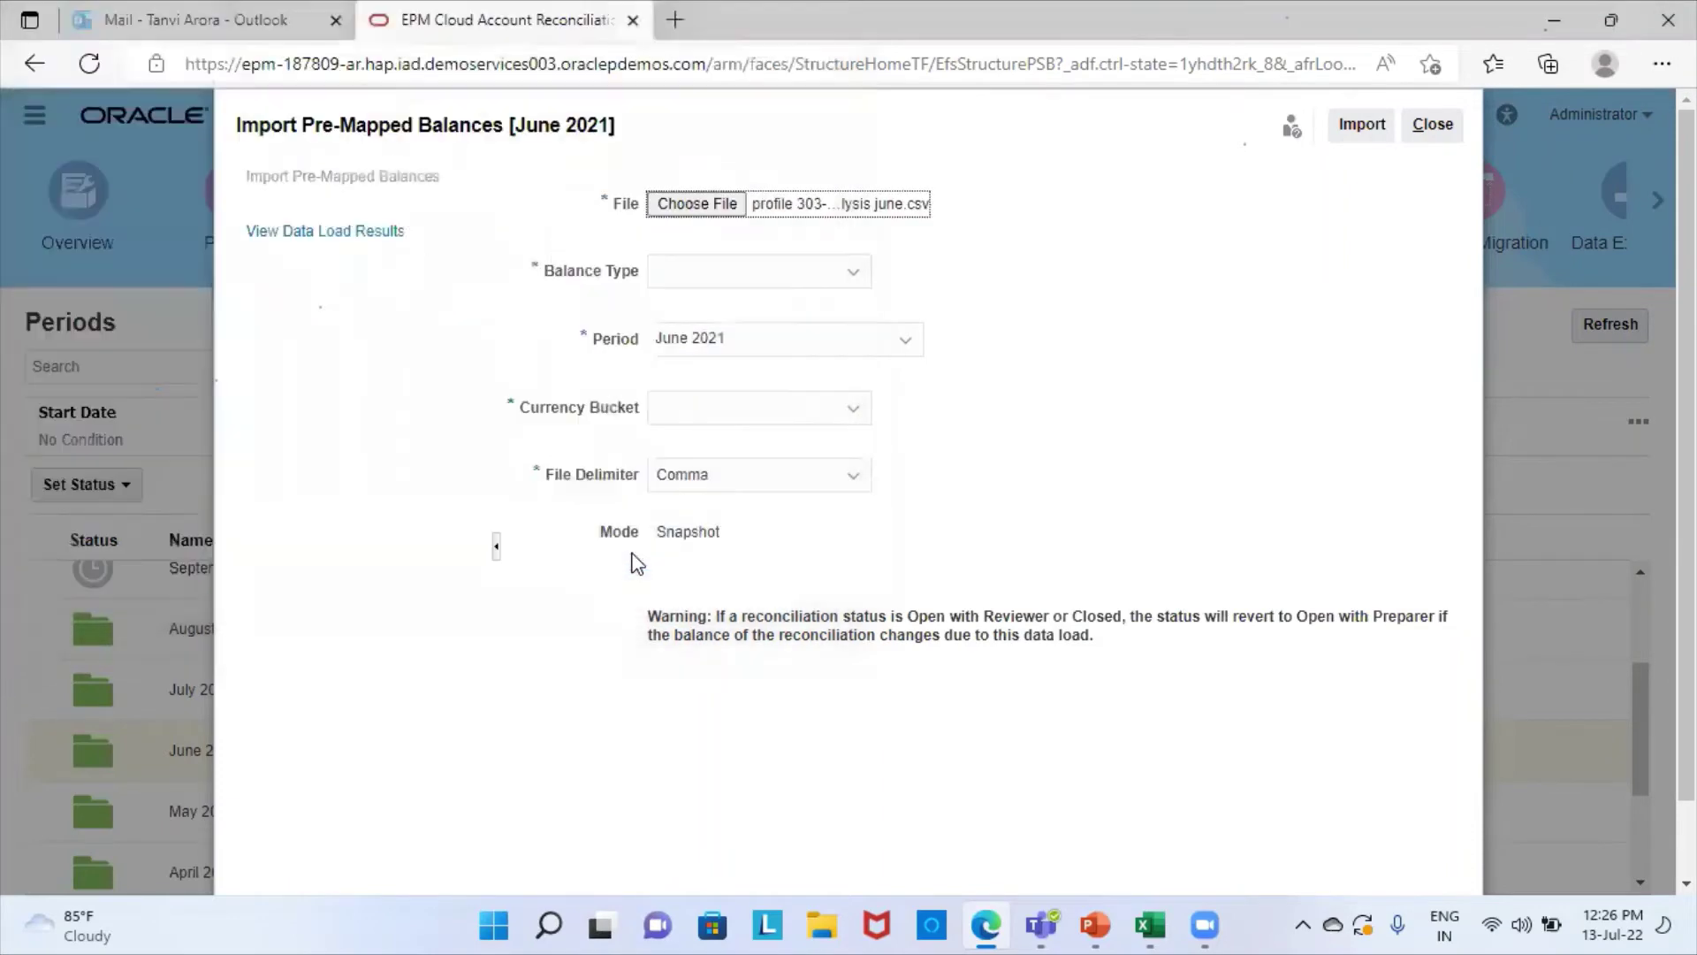
# Step: Import the June balances with balance type Source System and currency bucket Functional, and dismiss the information message
pyautogui.click(848, 281)
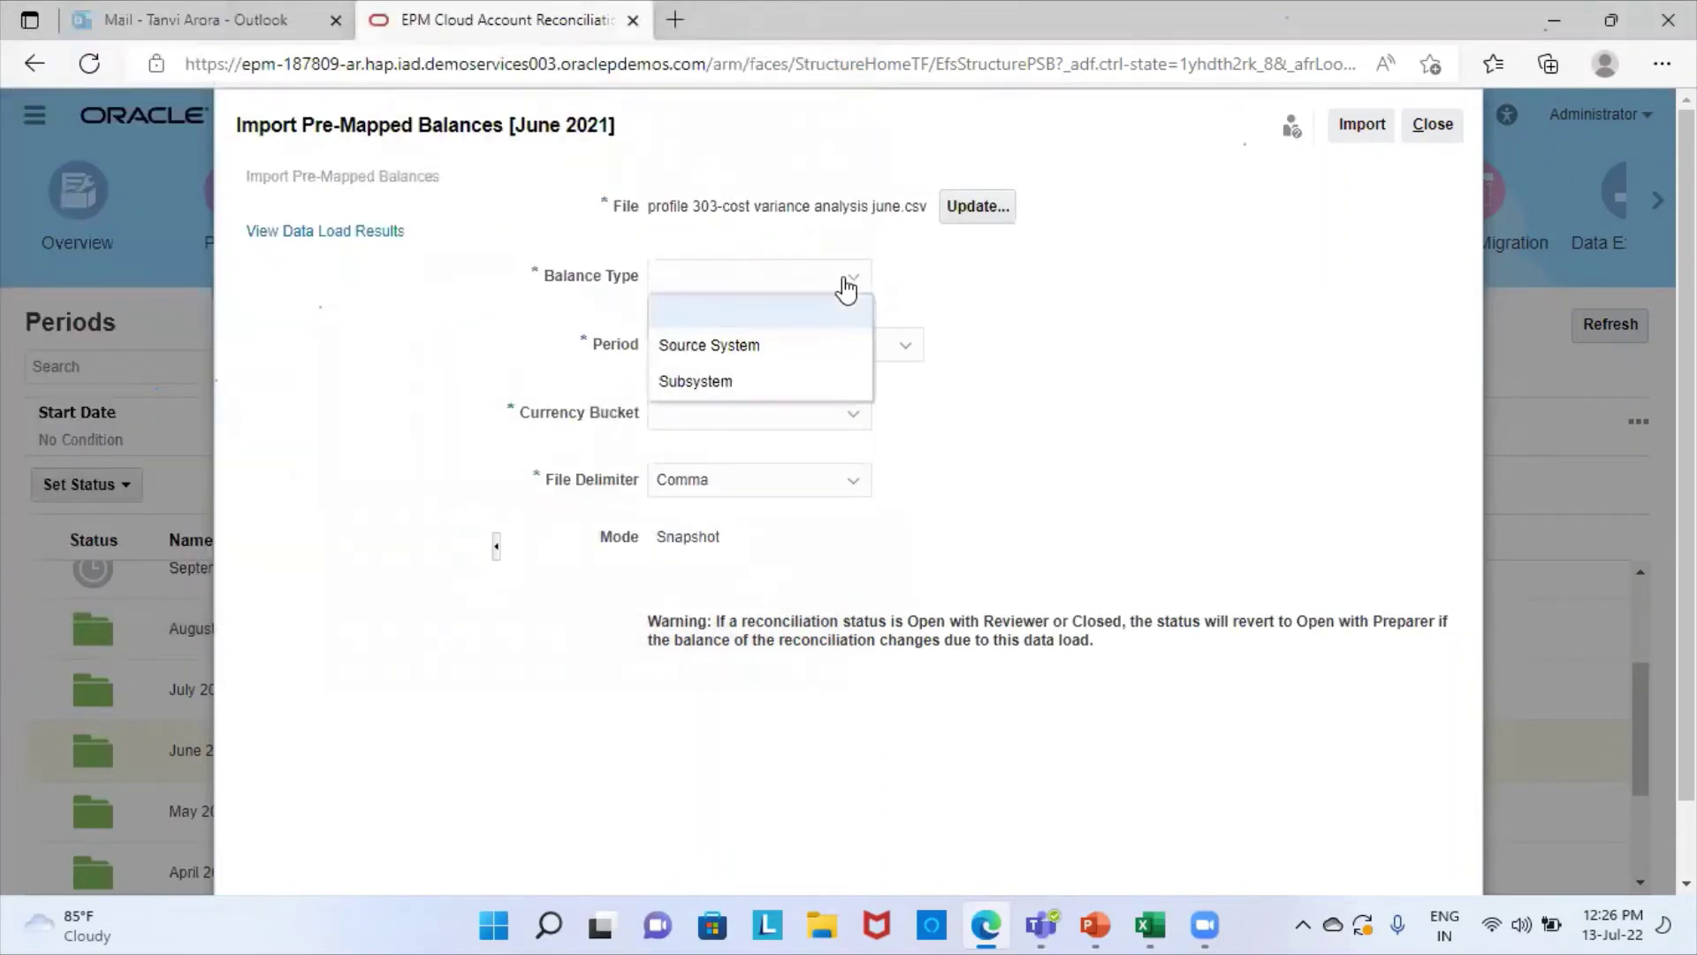
pyautogui.click(726, 344)
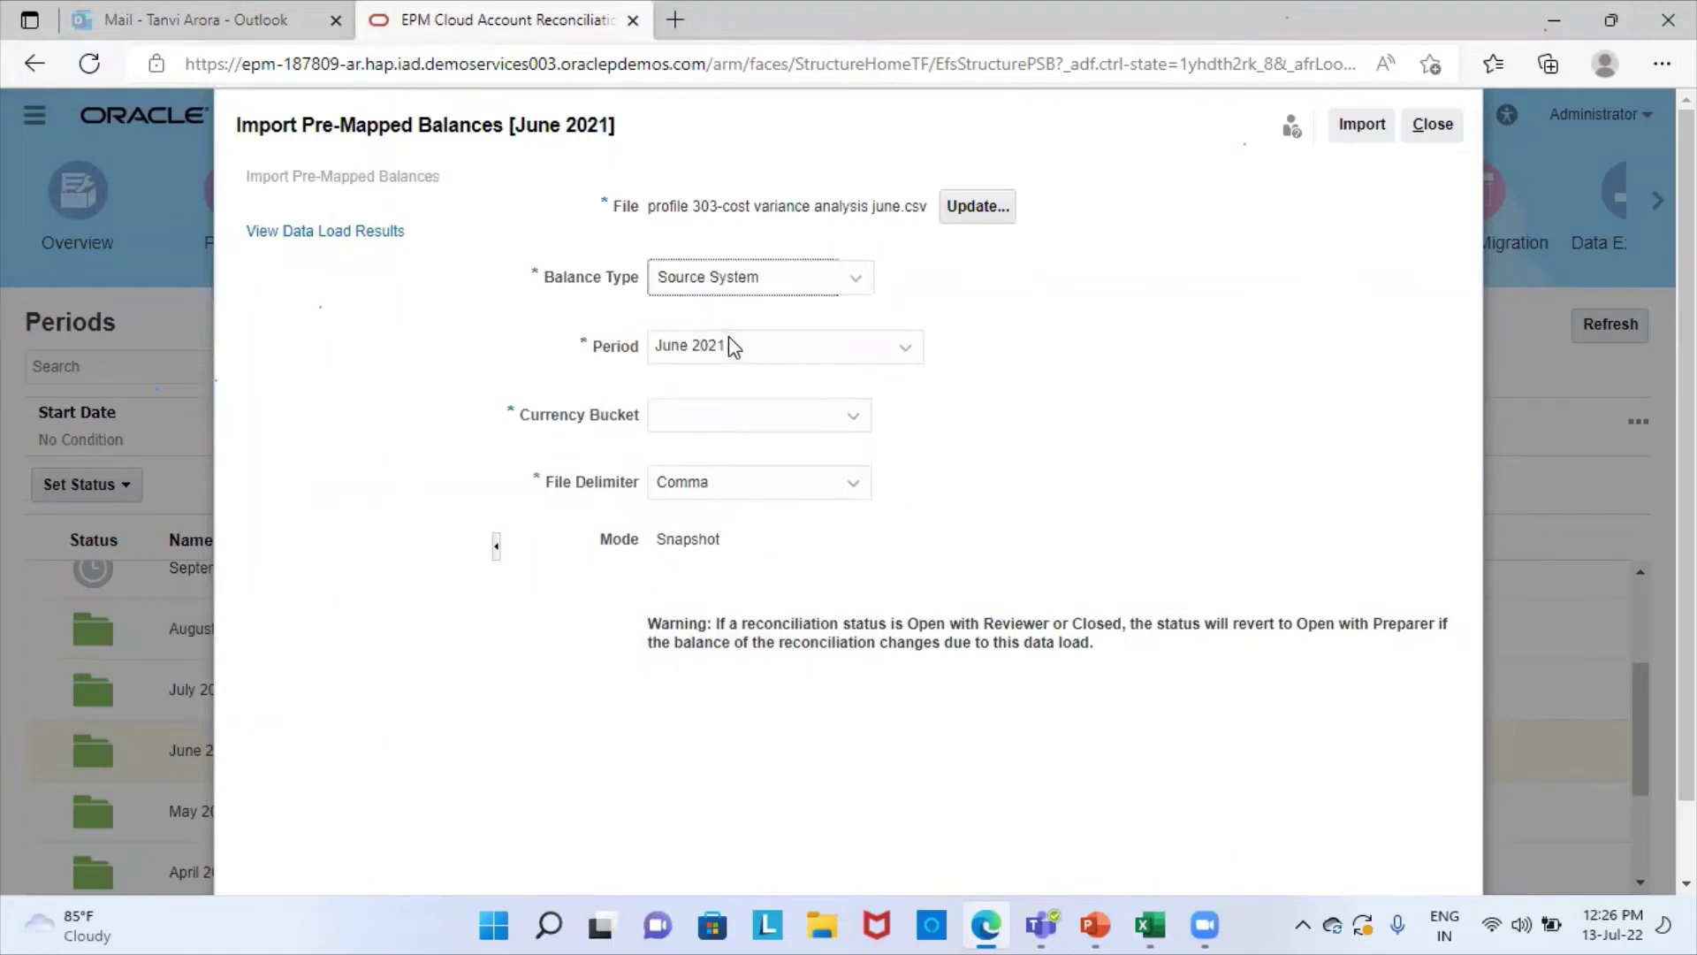
pyautogui.click(701, 417)
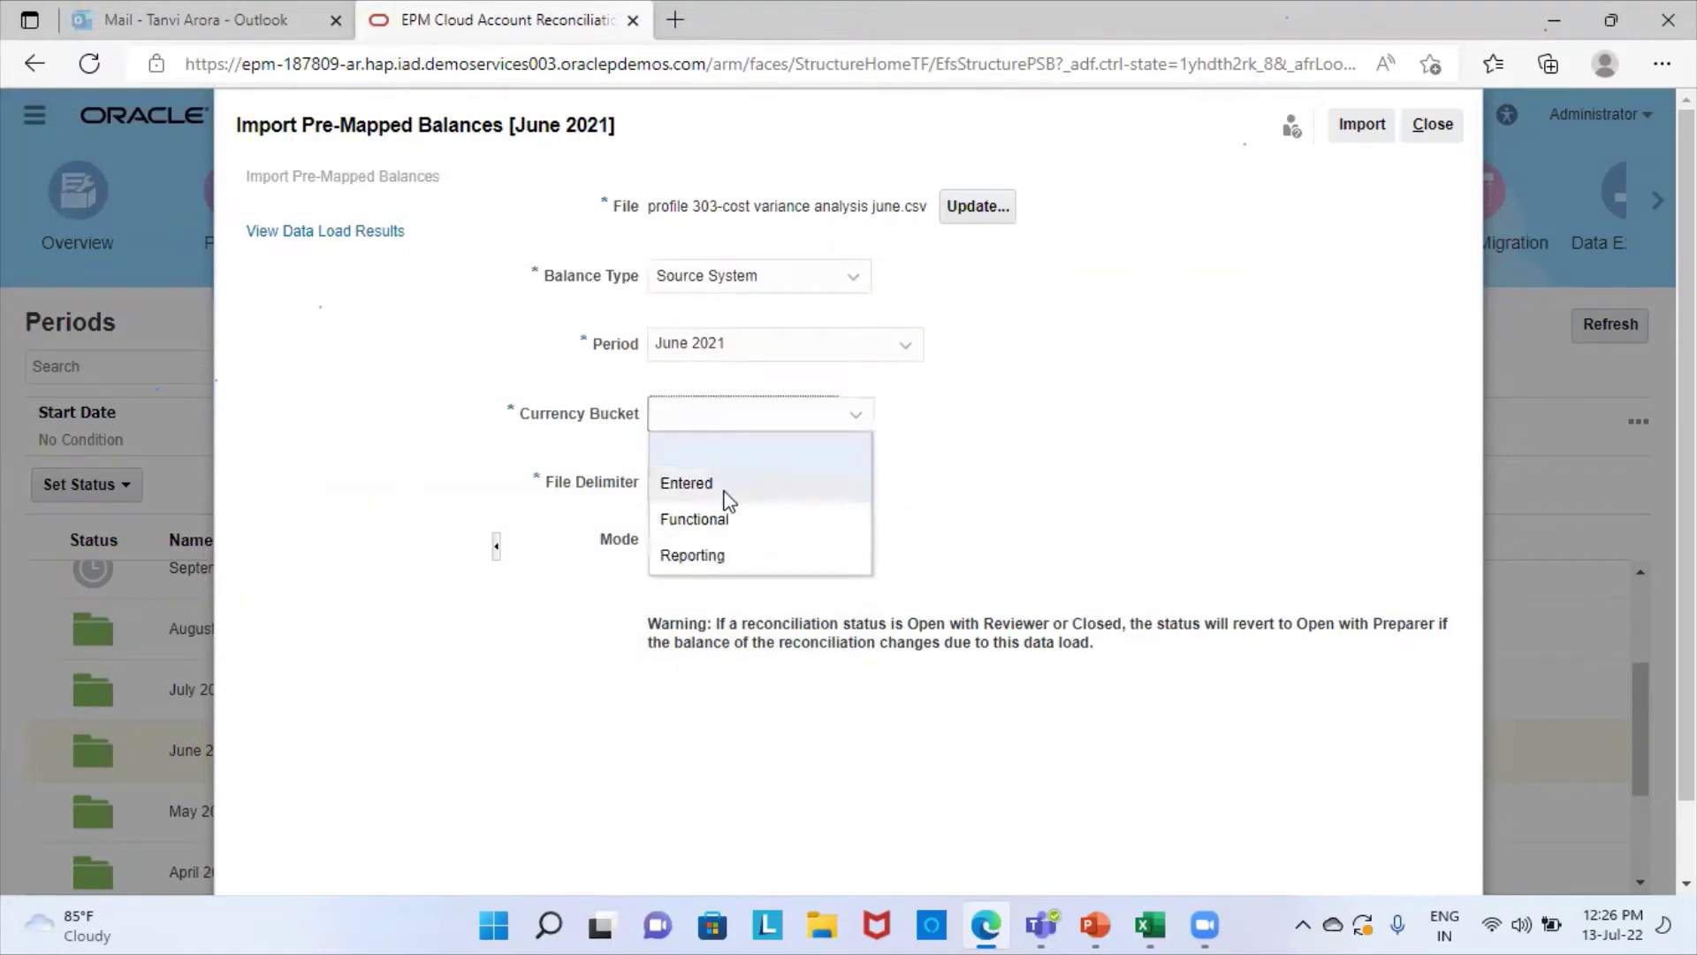
pyautogui.click(707, 518)
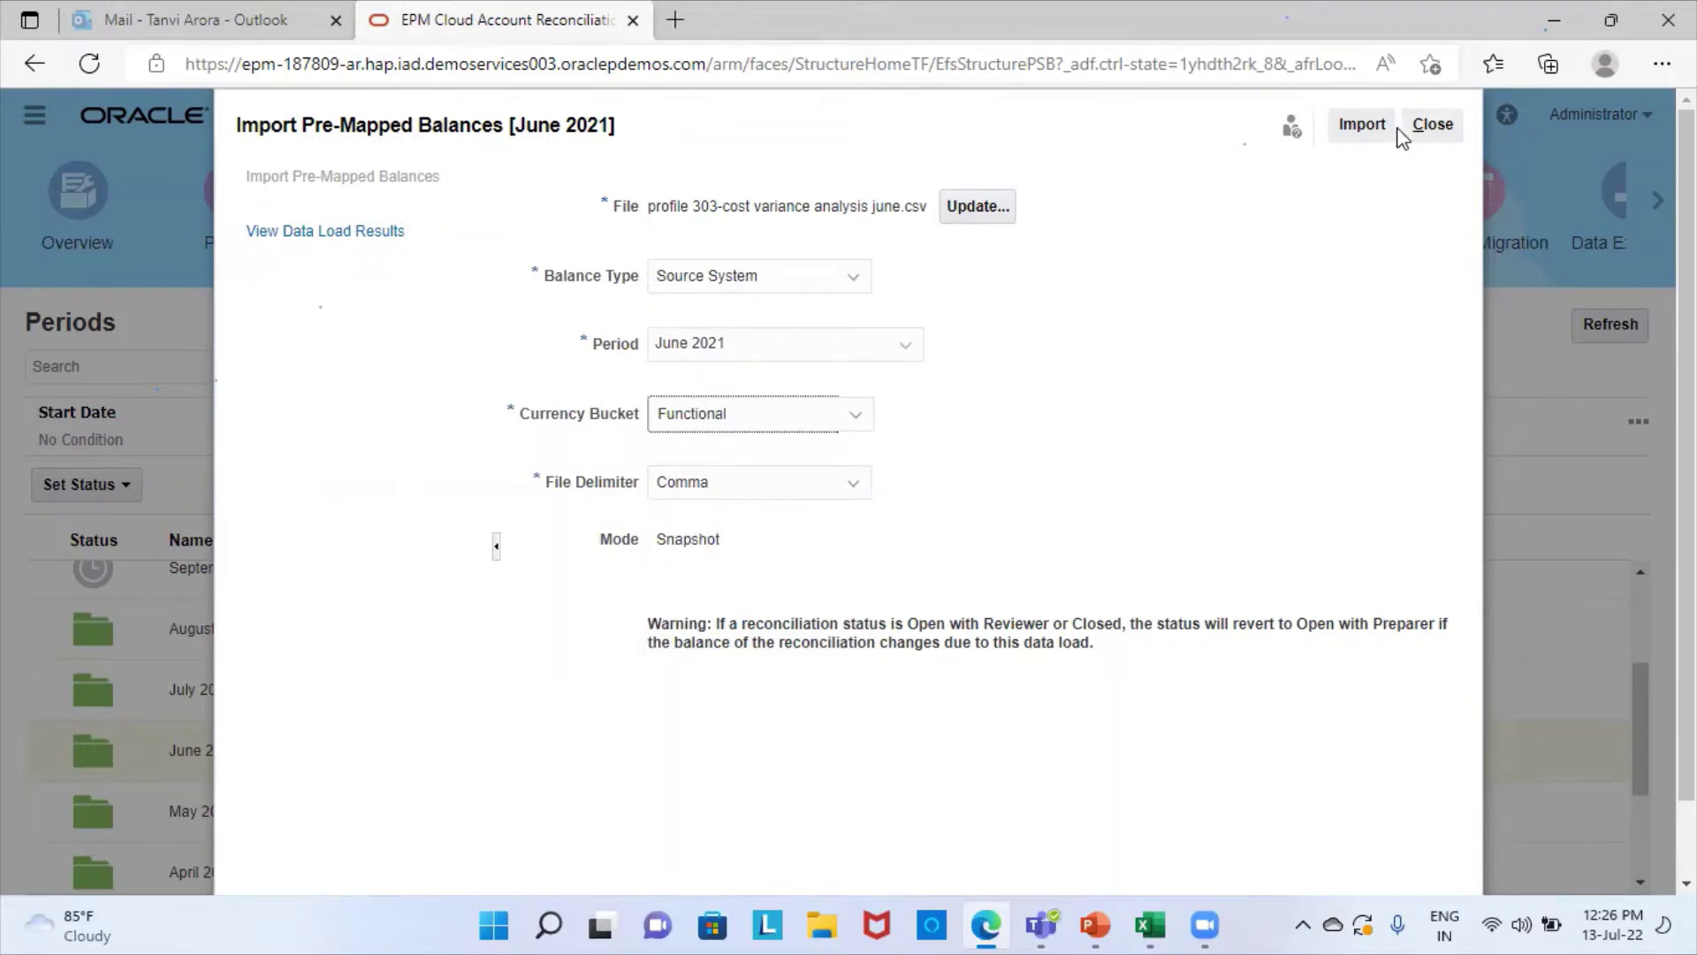
pyautogui.click(1357, 128)
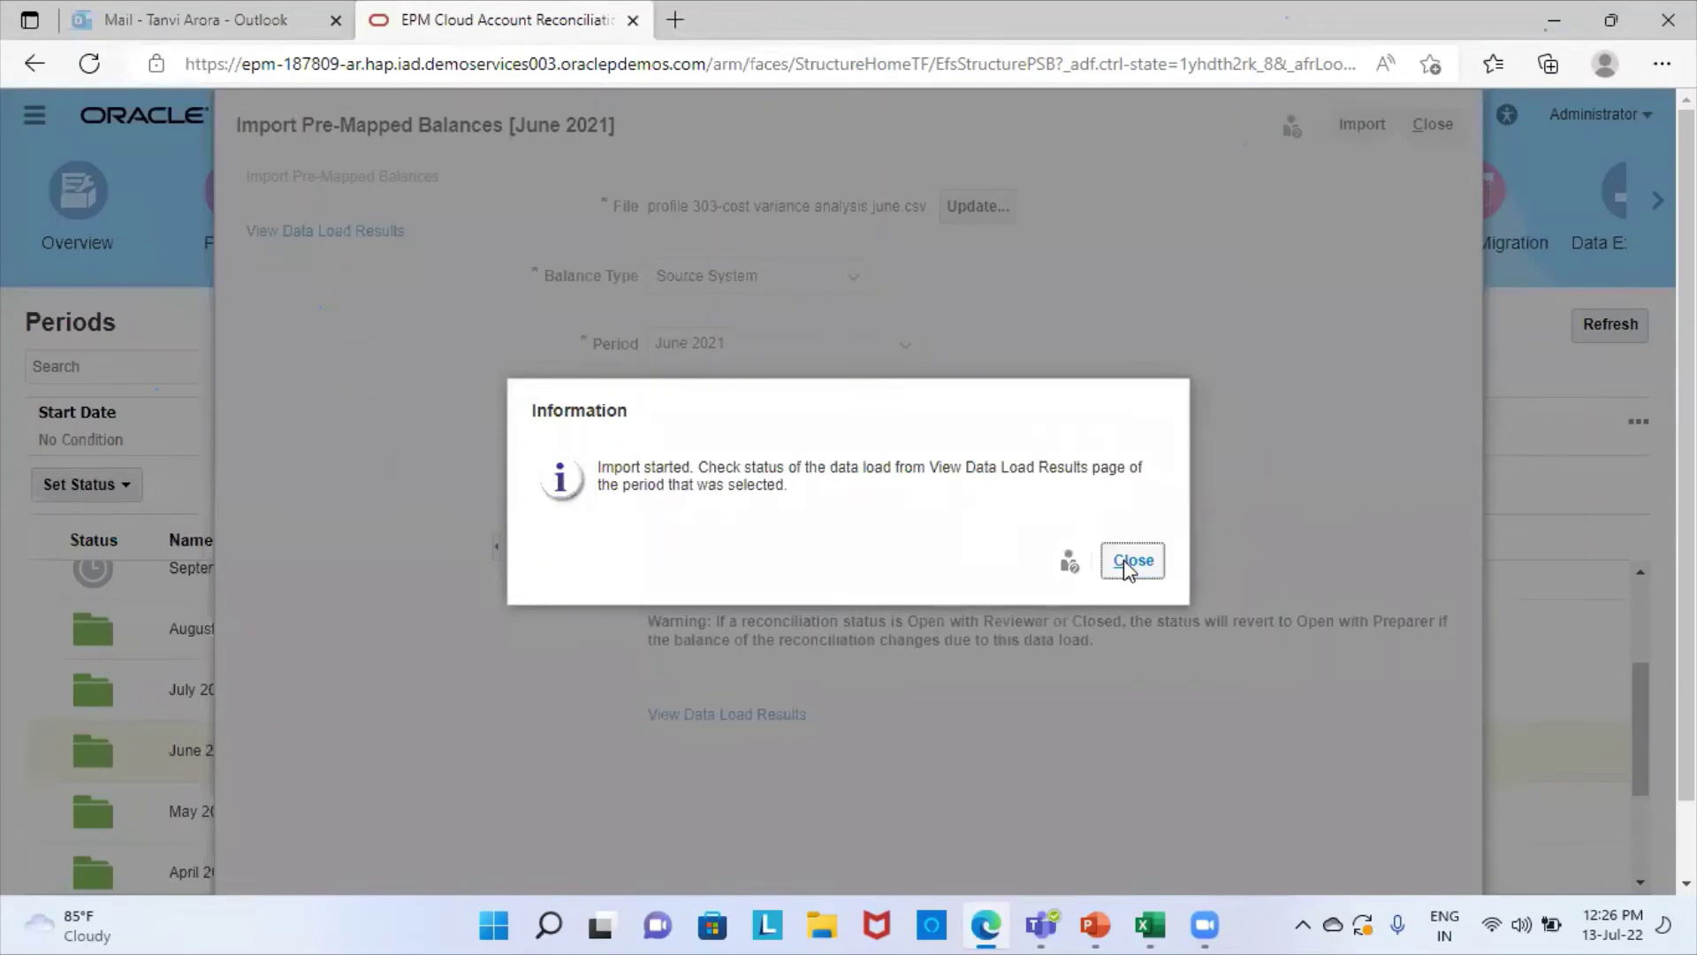
pyautogui.click(1130, 562)
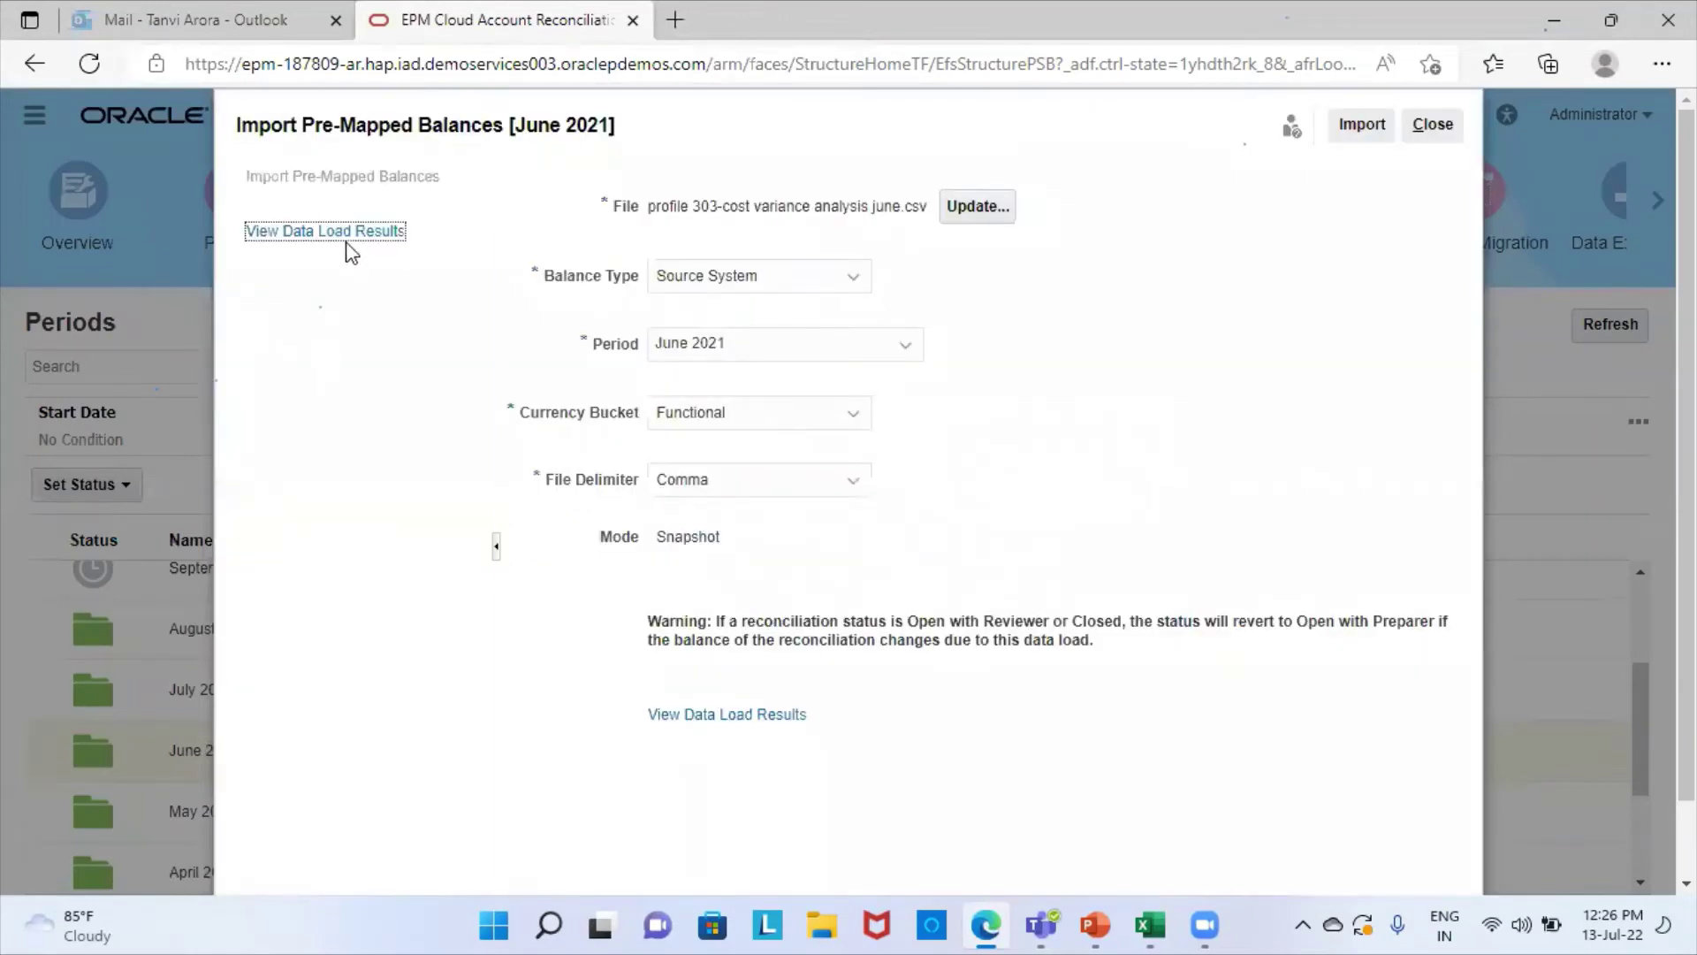
# Step: Check the June 2021 data load results, refreshing them until processing ends, and close the import dialog
pyautogui.click(323, 230)
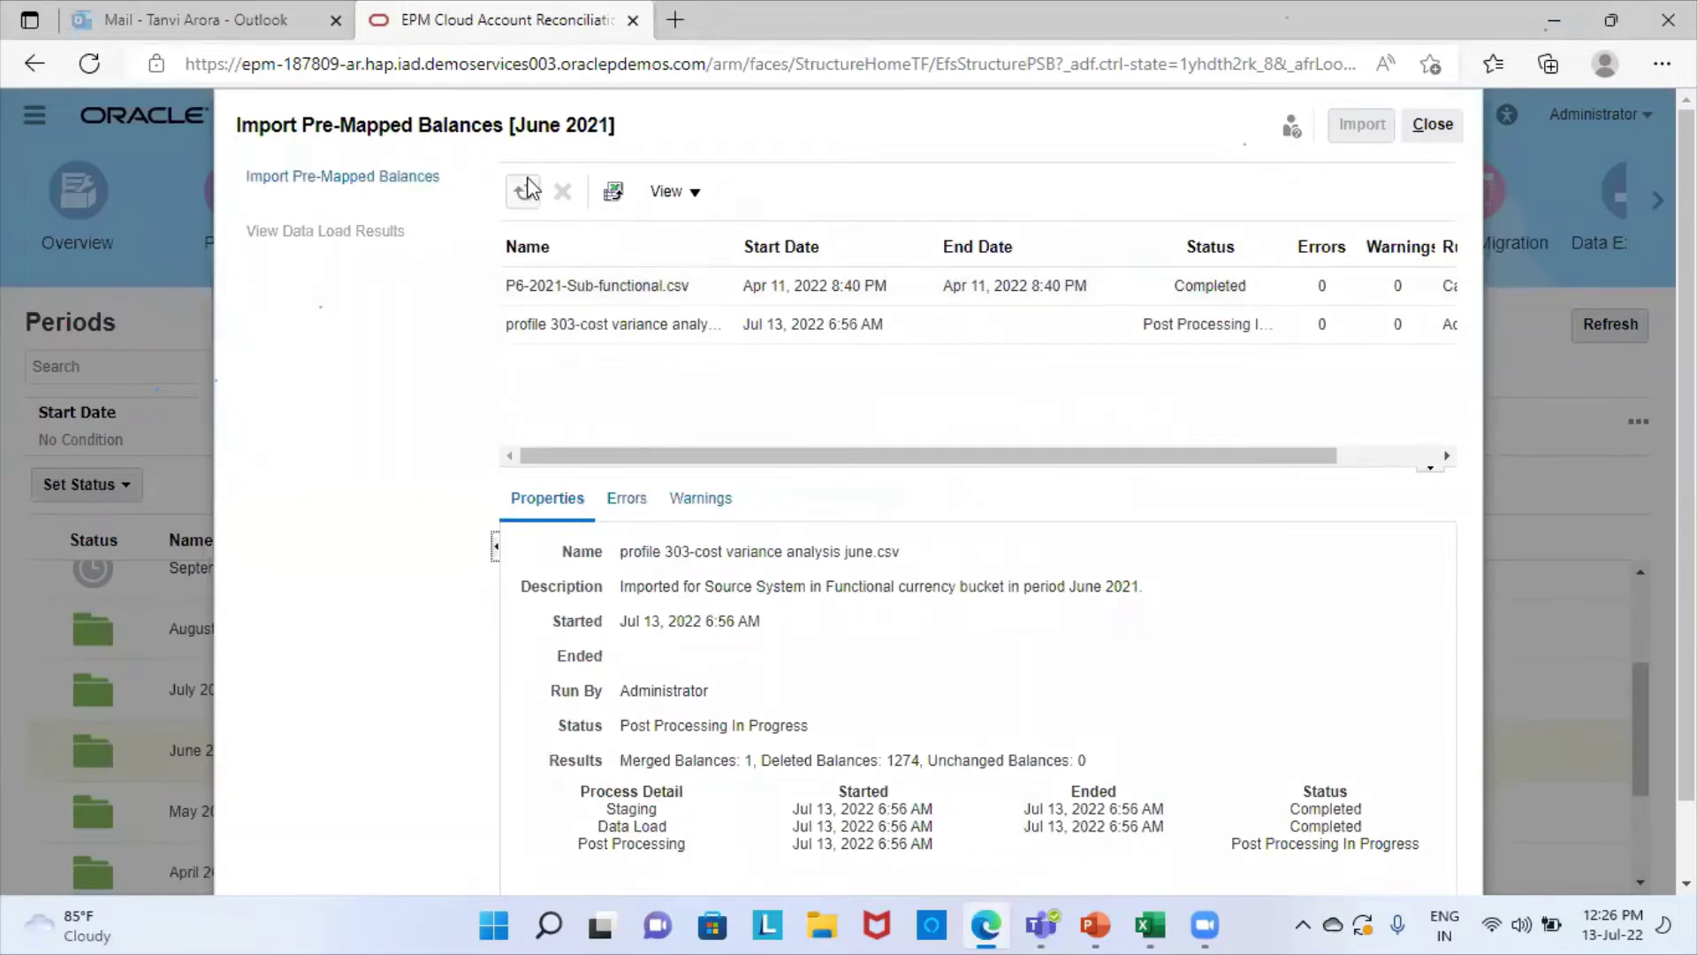
pyautogui.click(526, 189)
pyautogui.click(524, 190)
pyautogui.click(524, 191)
pyautogui.click(524, 191)
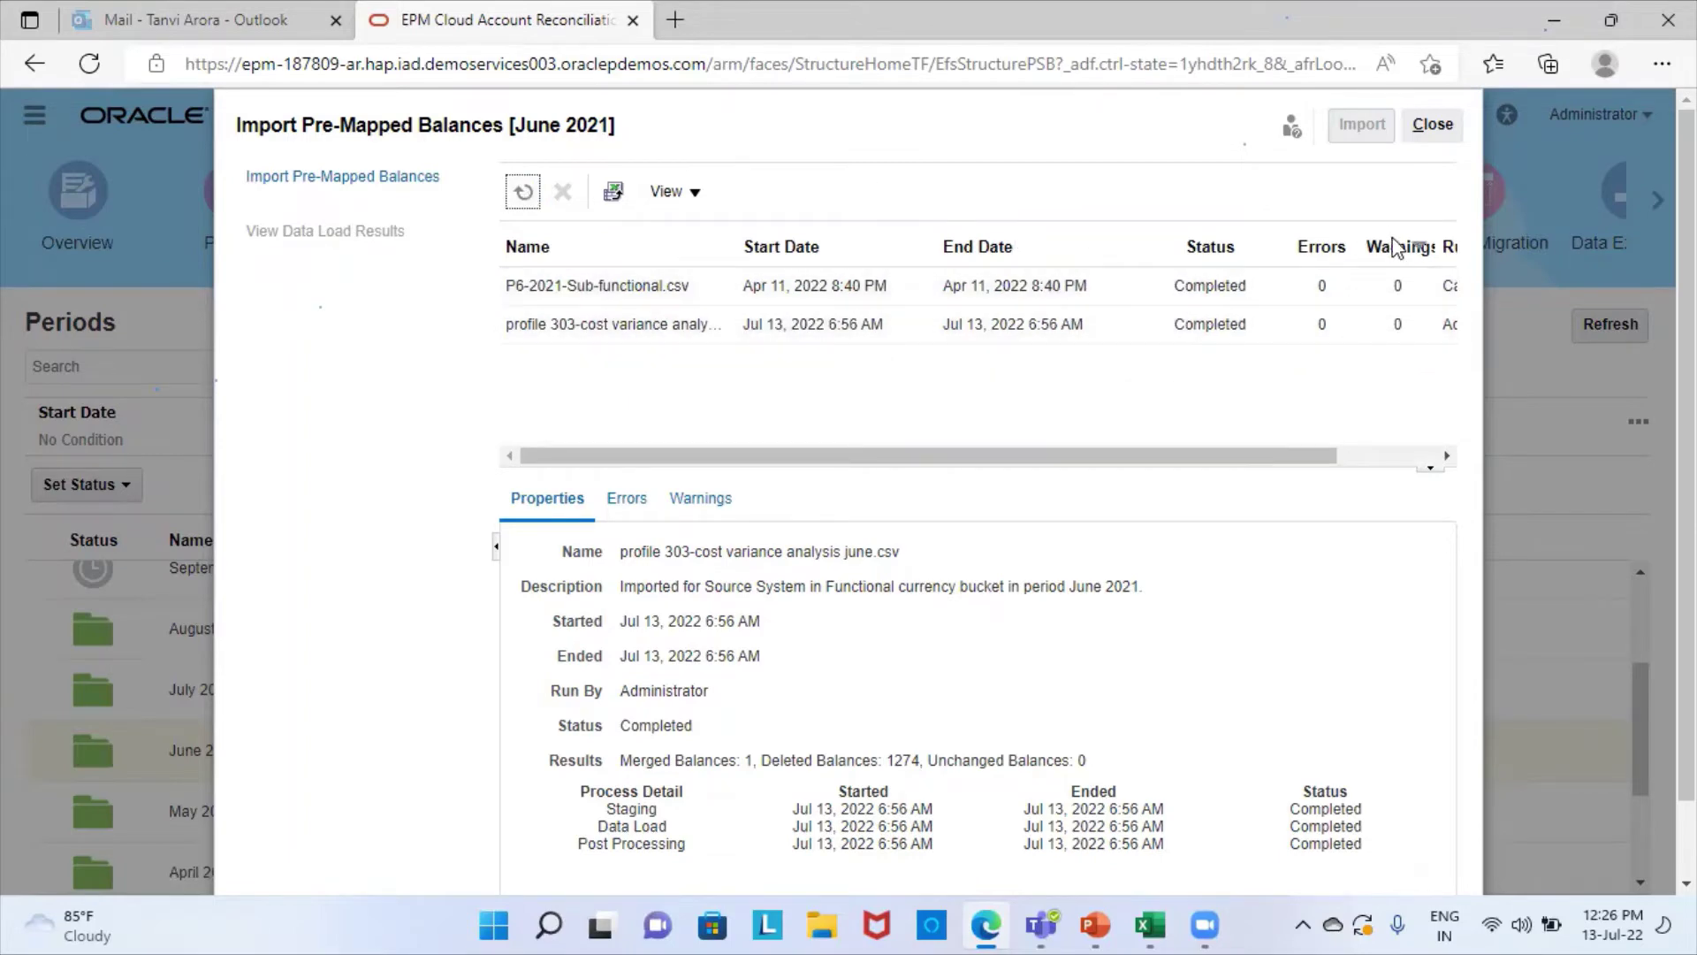
pyautogui.click(1432, 126)
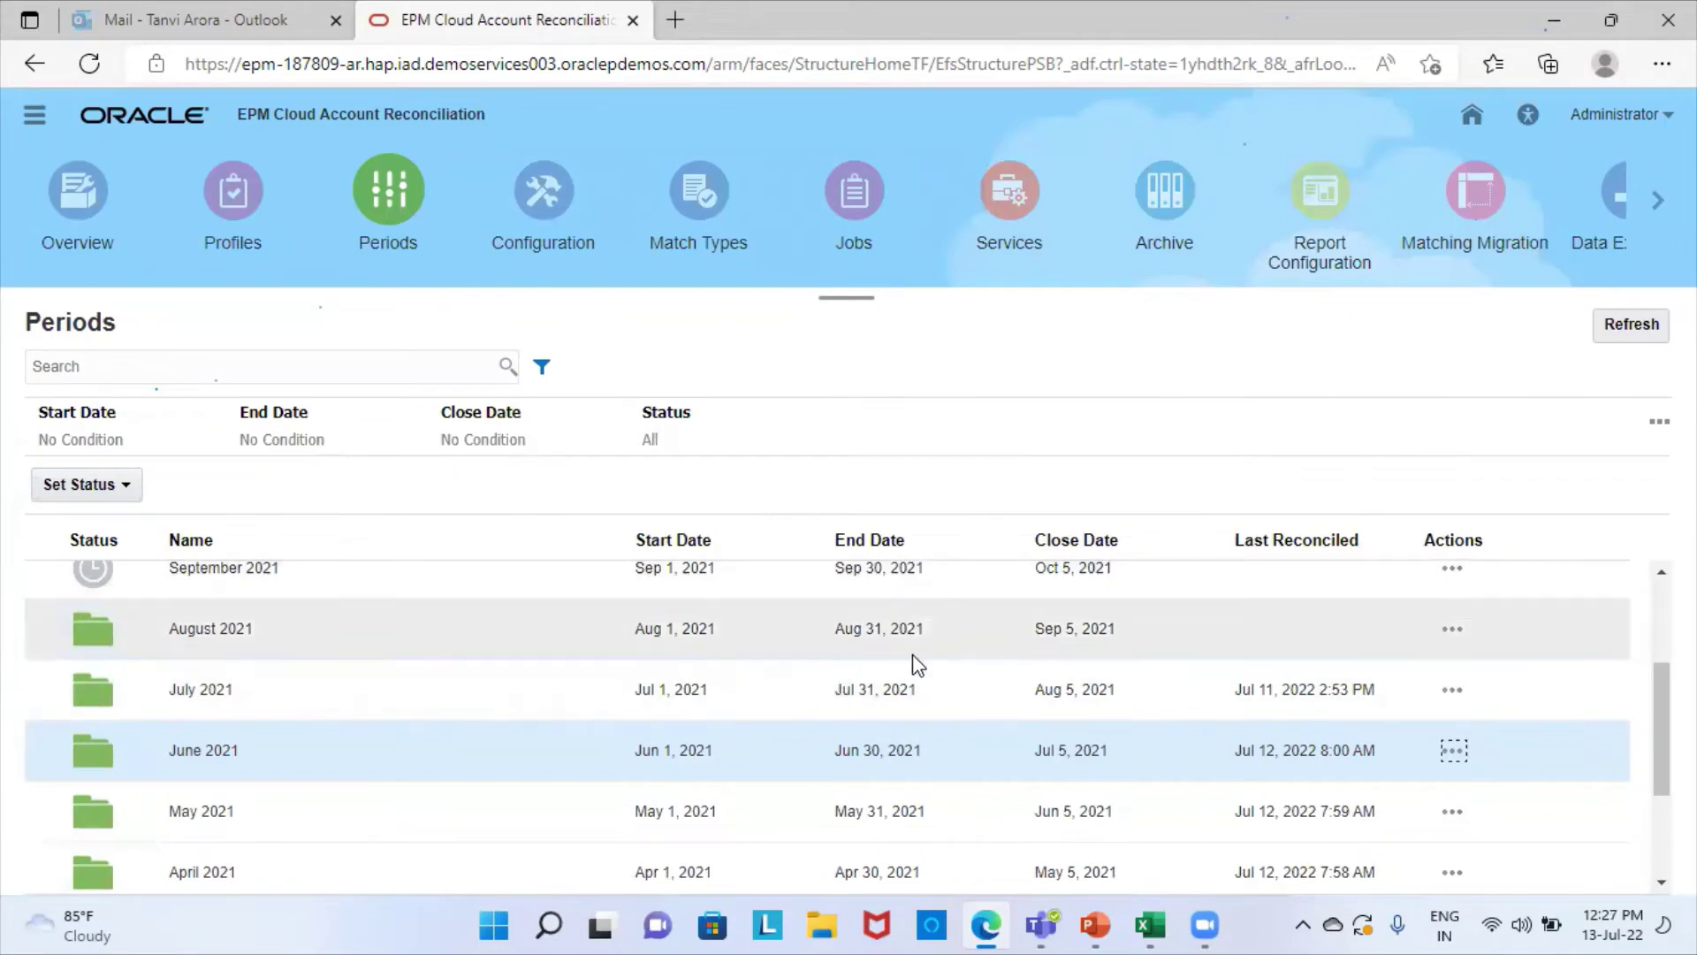
# Step: Start a pre-mapped balances import for the July 2021 period and set the balance type to Source System
pyautogui.click(1454, 691)
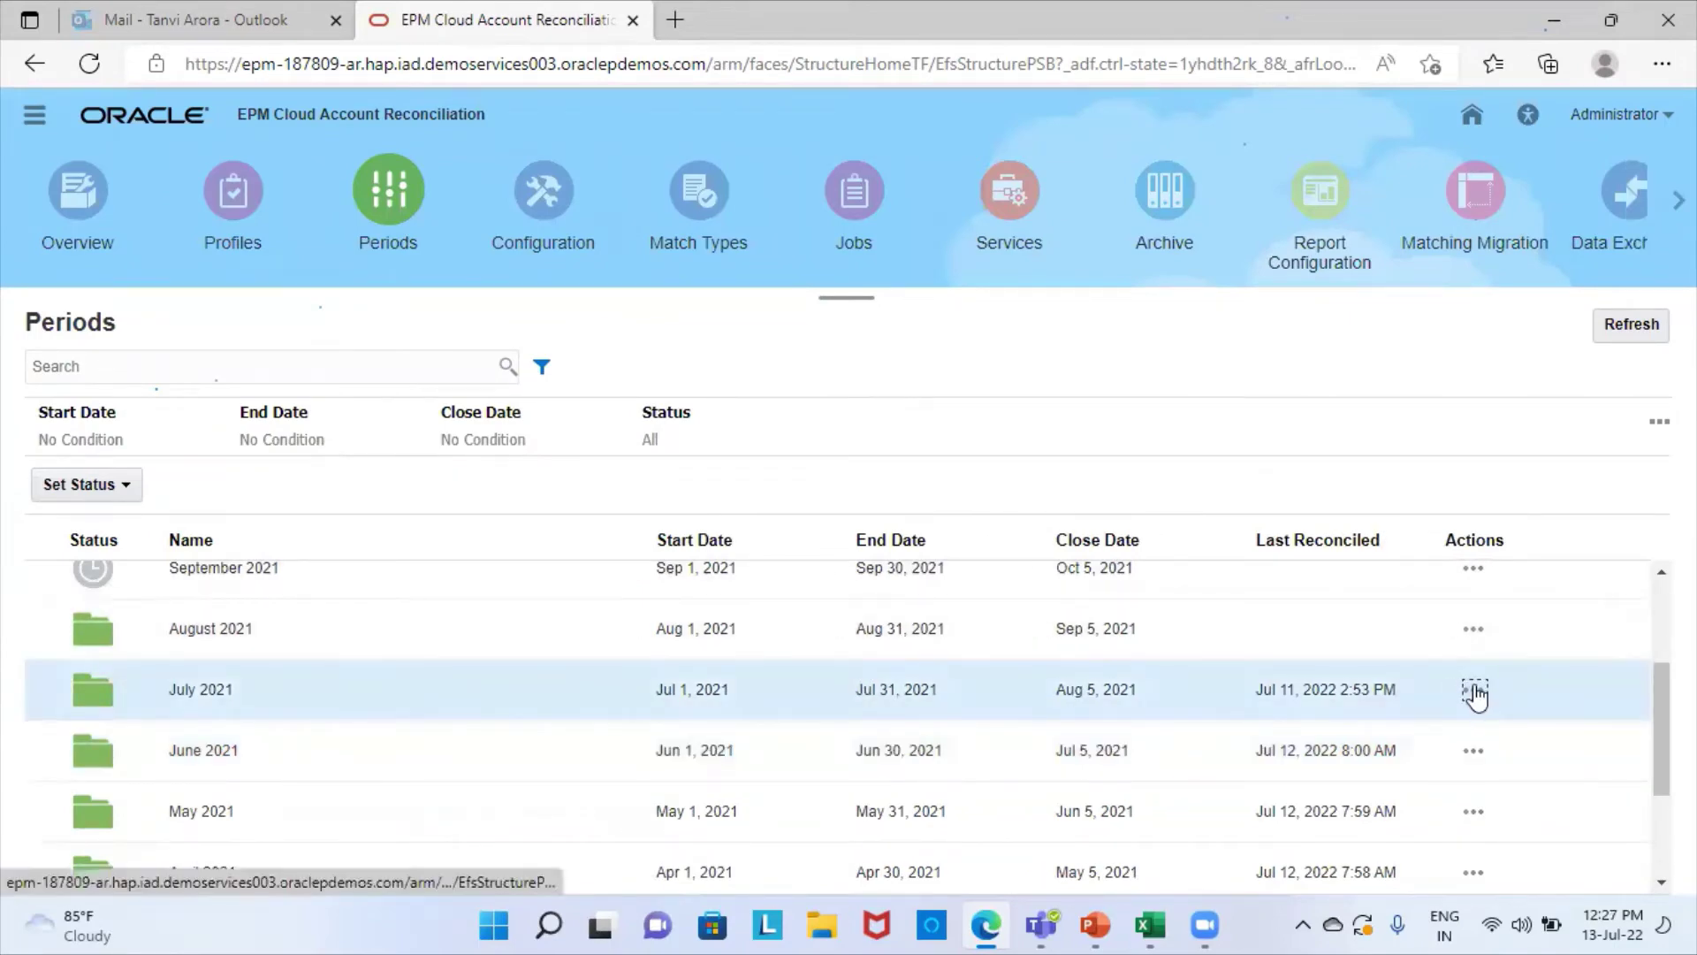
pyautogui.click(1473, 691)
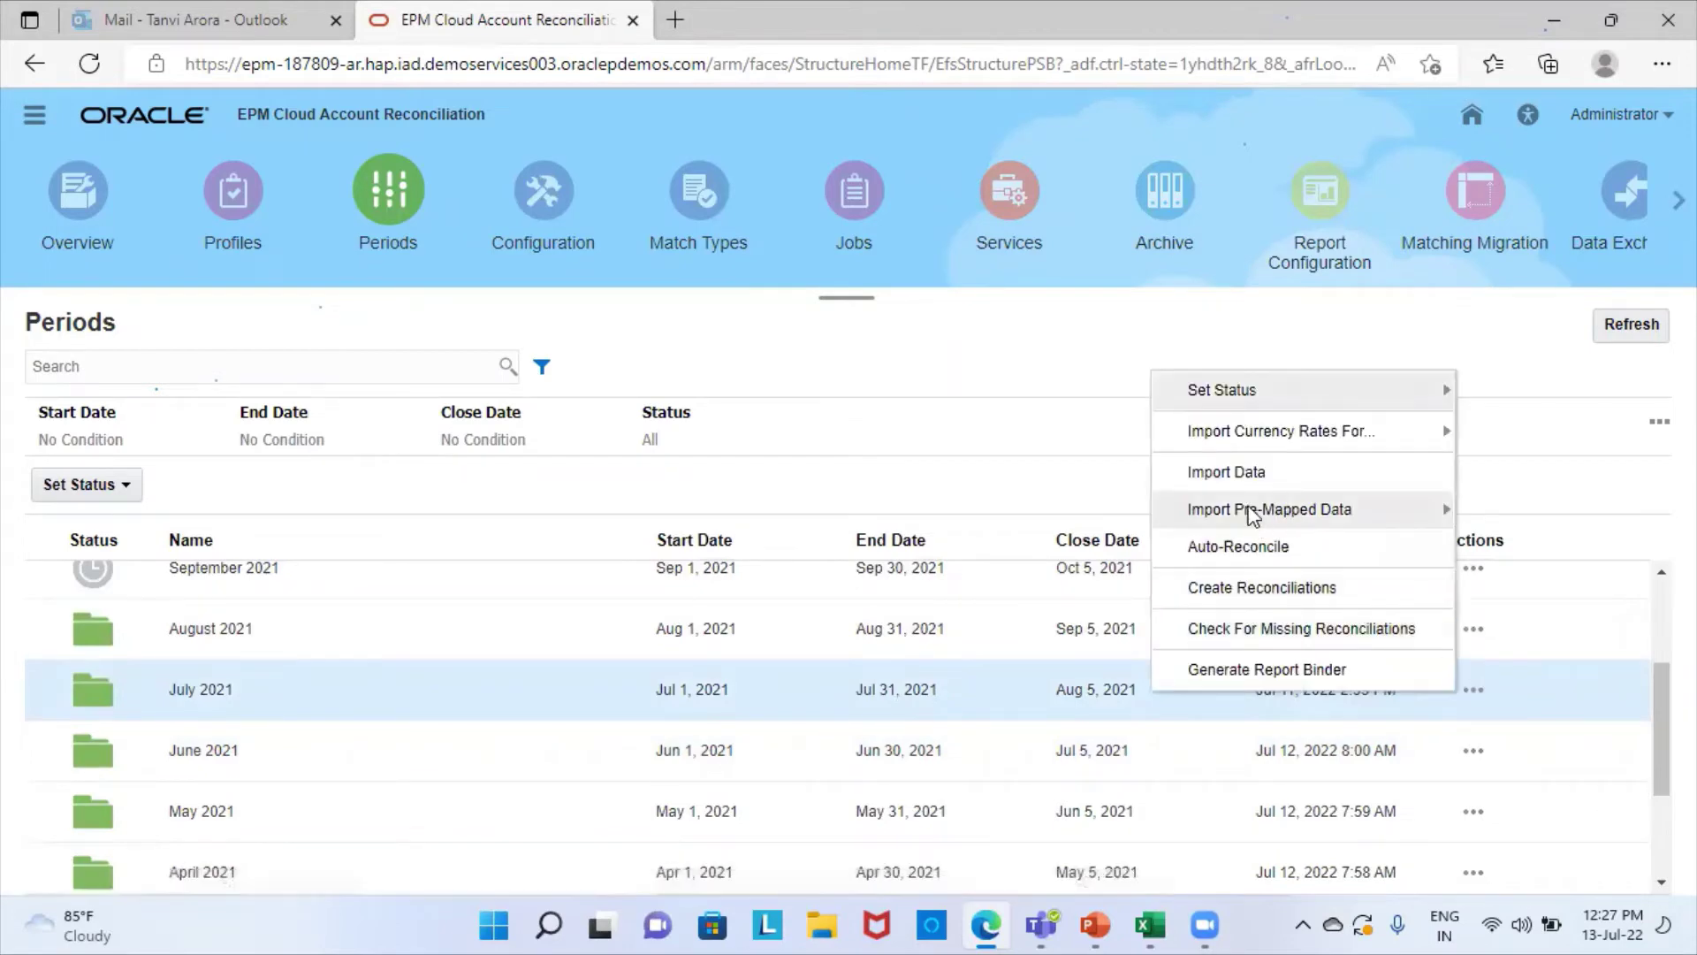
pyautogui.moveTo(1244, 510)
pyautogui.click(1116, 511)
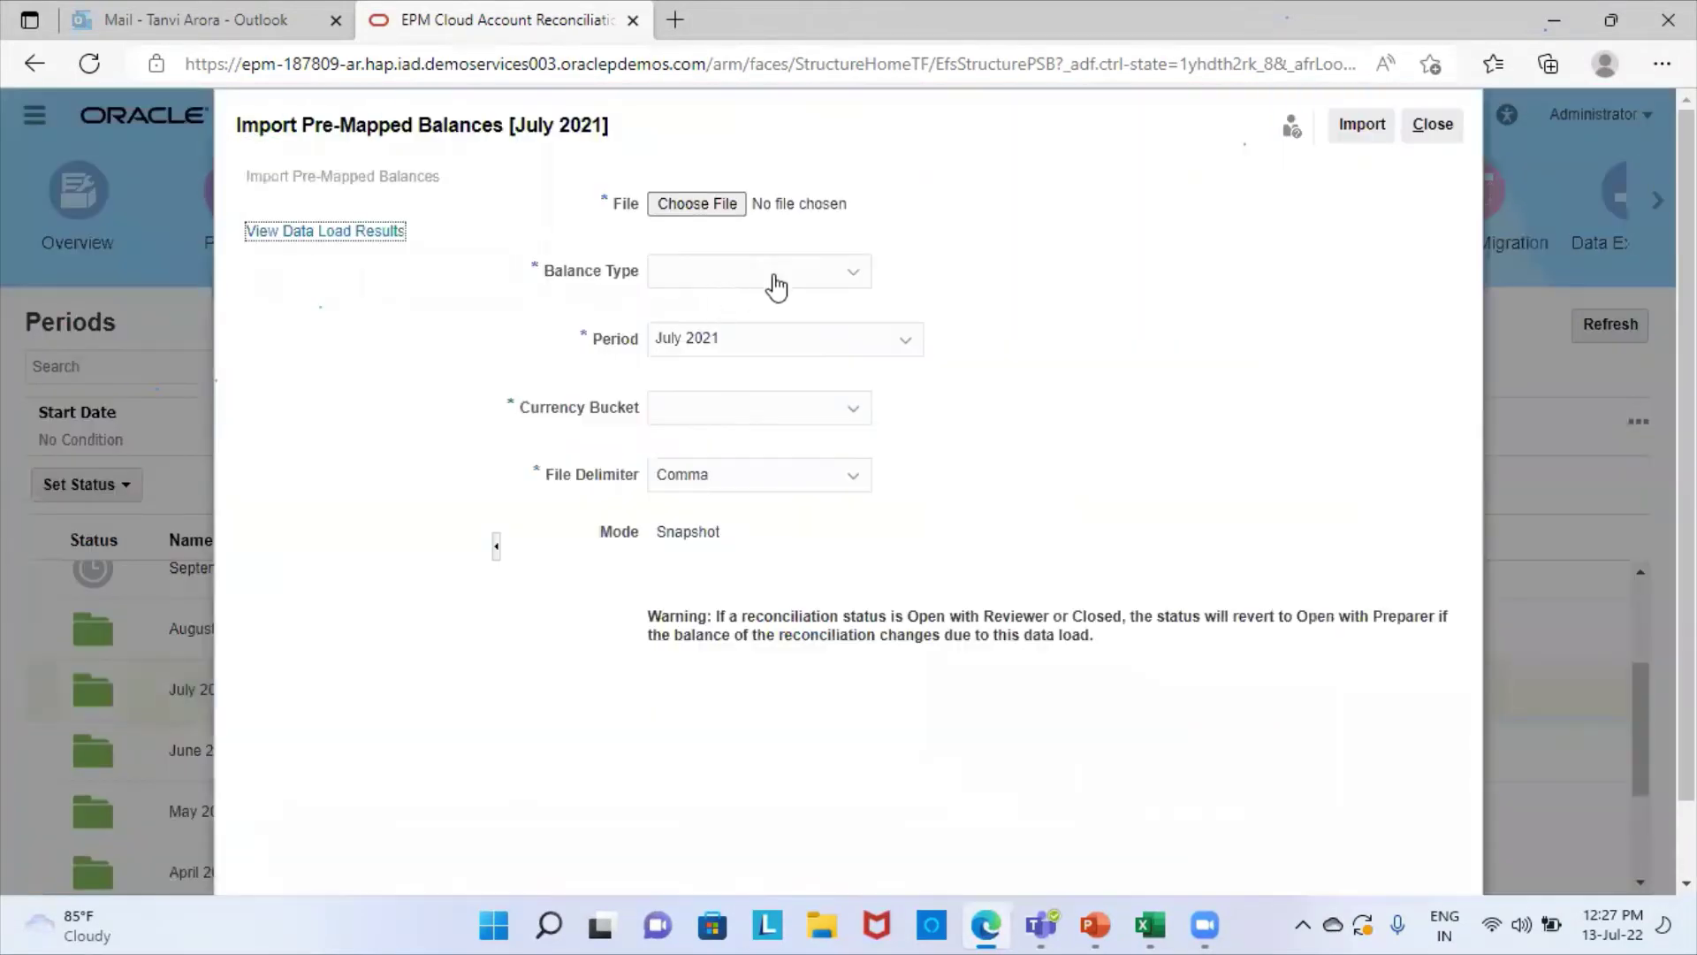
pyautogui.click(772, 279)
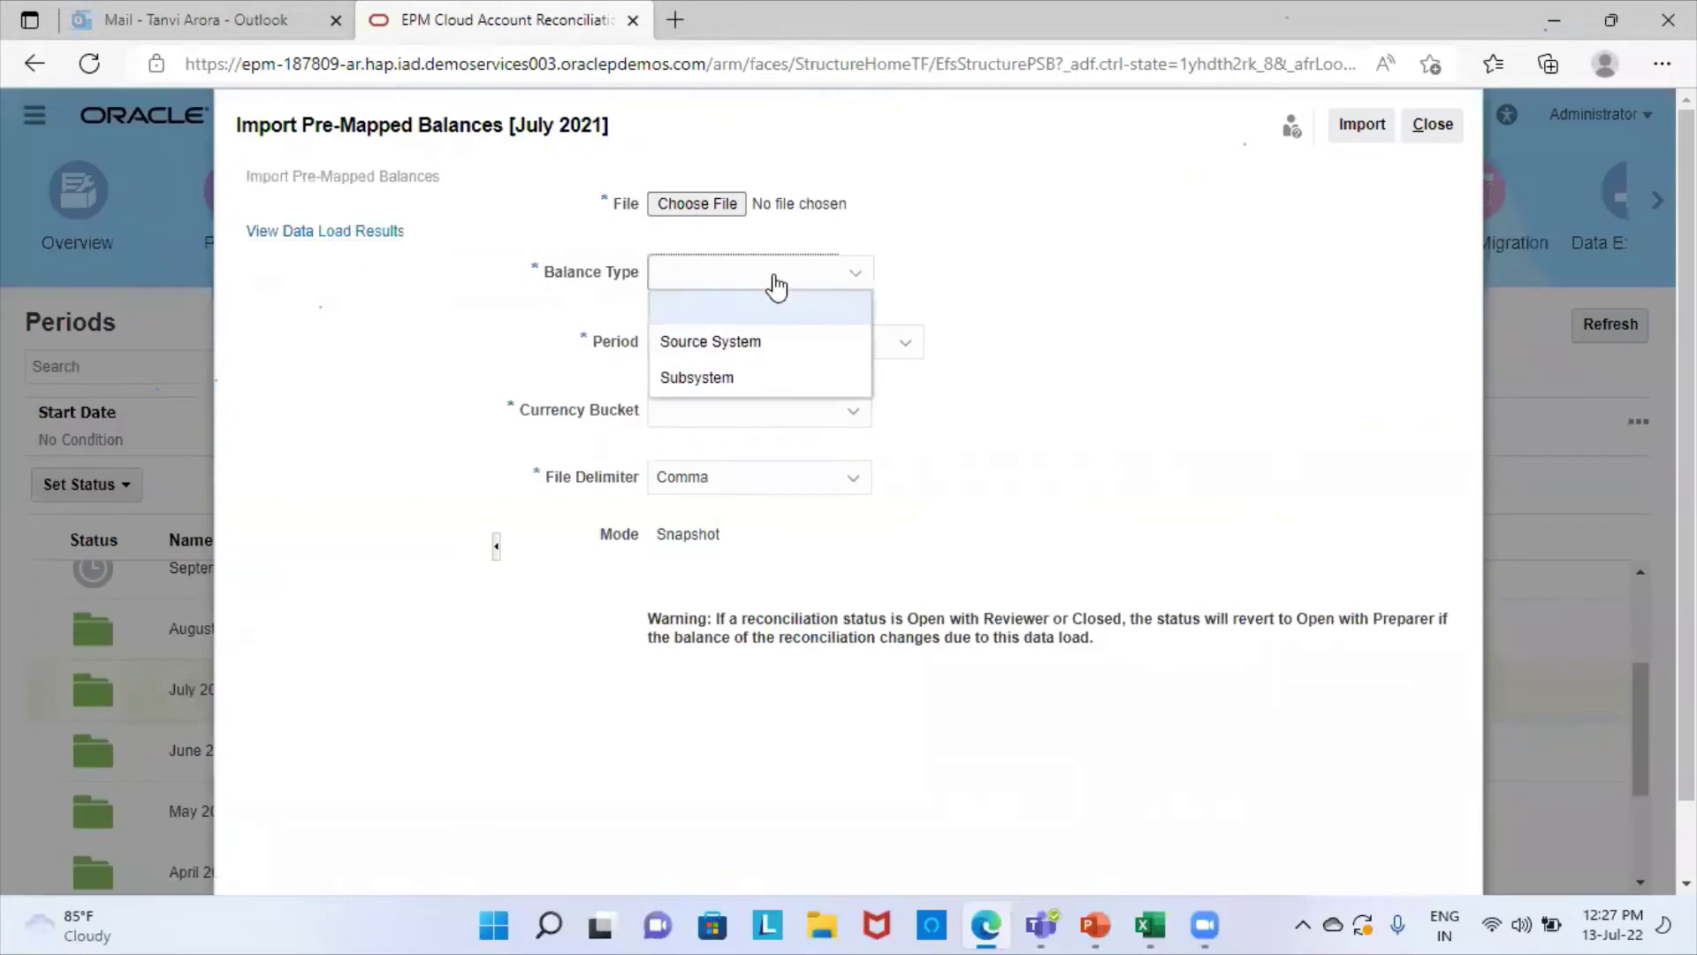
pyautogui.click(717, 345)
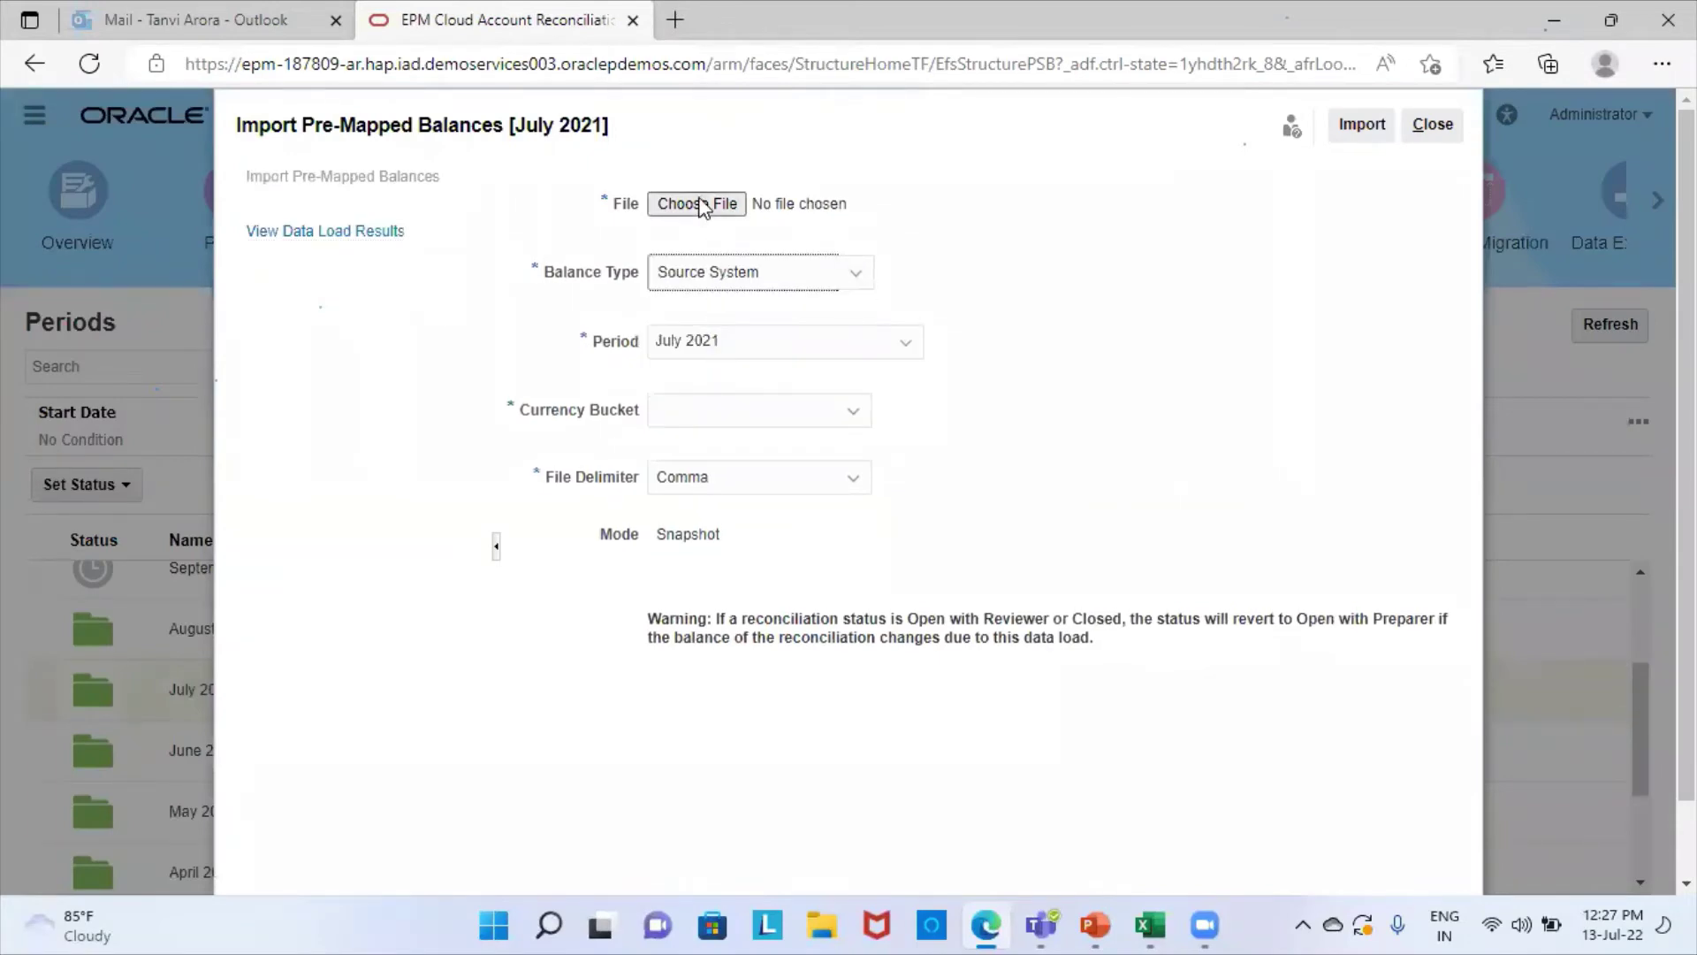
# Step: Choose "profile 303-cost variance analysis july" from the ARCS training folder as the July 2021 balance file
pyautogui.click(698, 204)
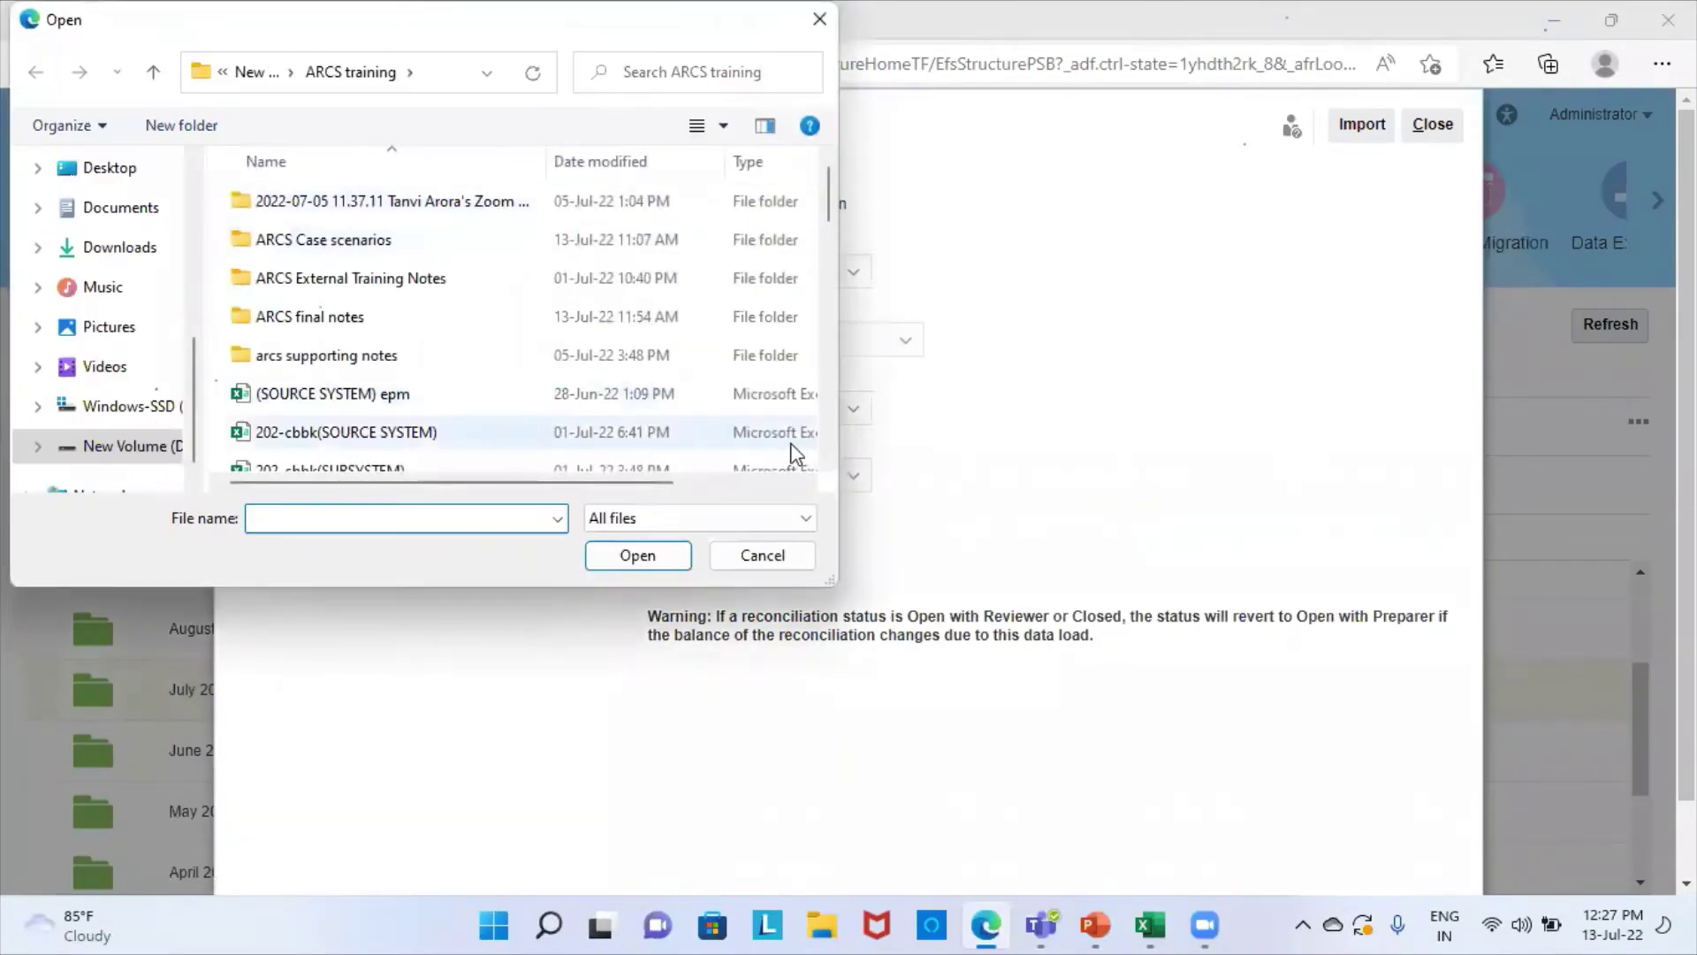
pyautogui.scroll(-1, 828, 466)
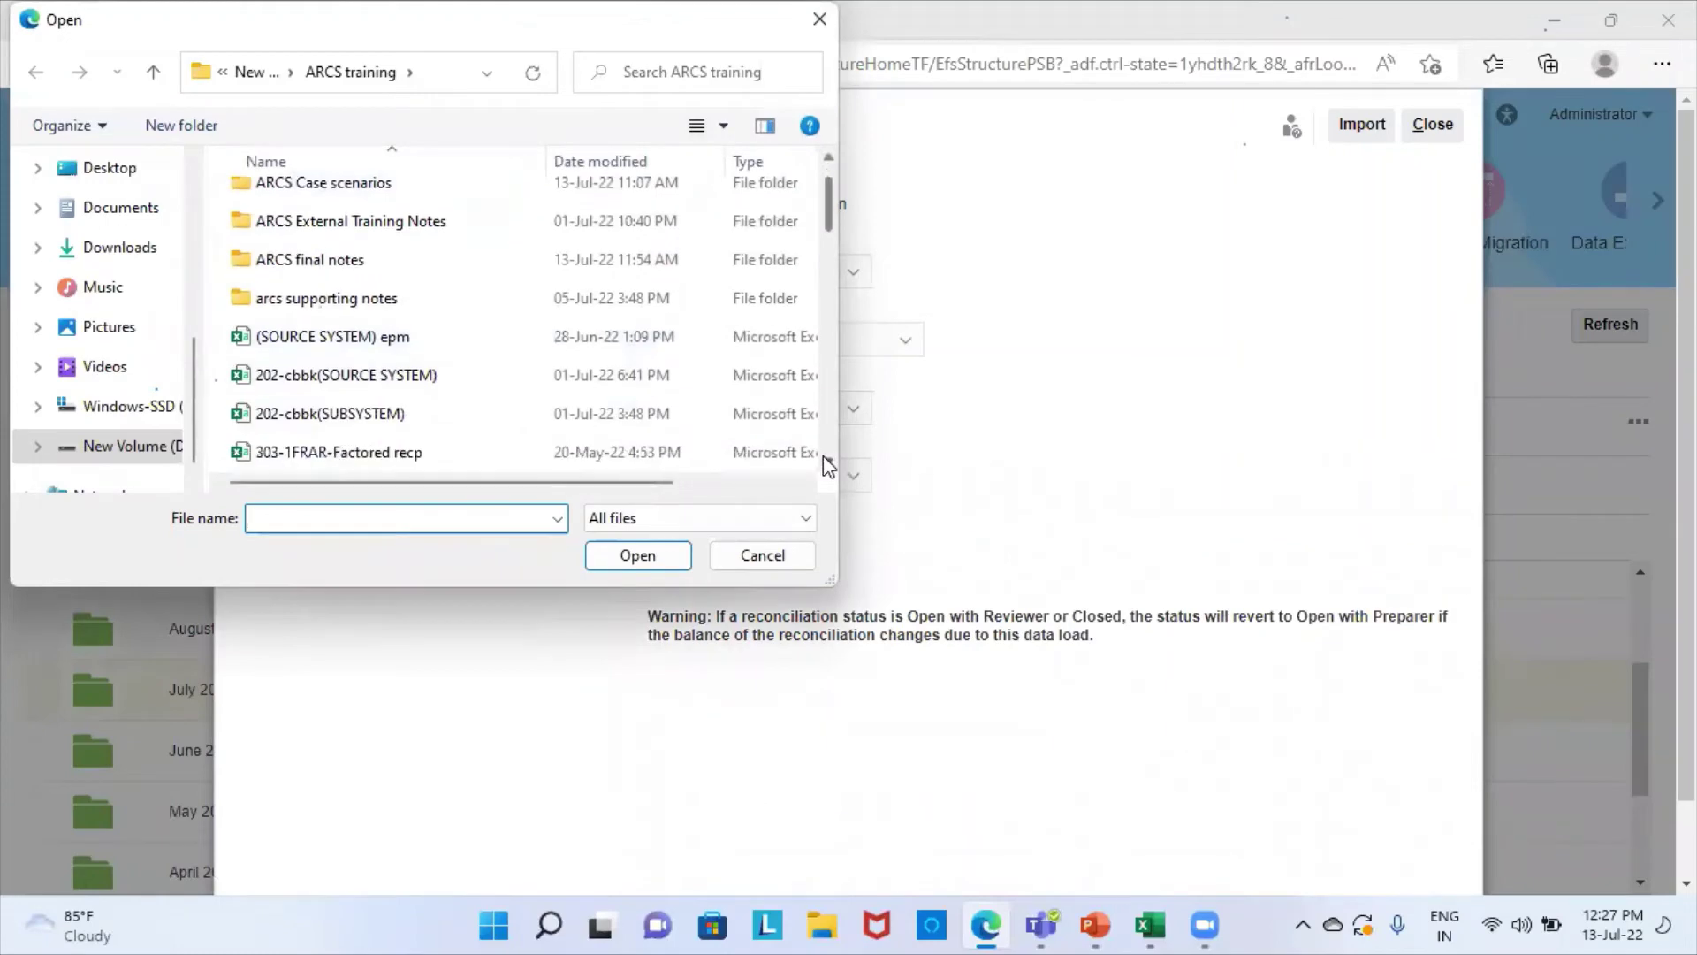
pyautogui.scroll(-6, 828, 466)
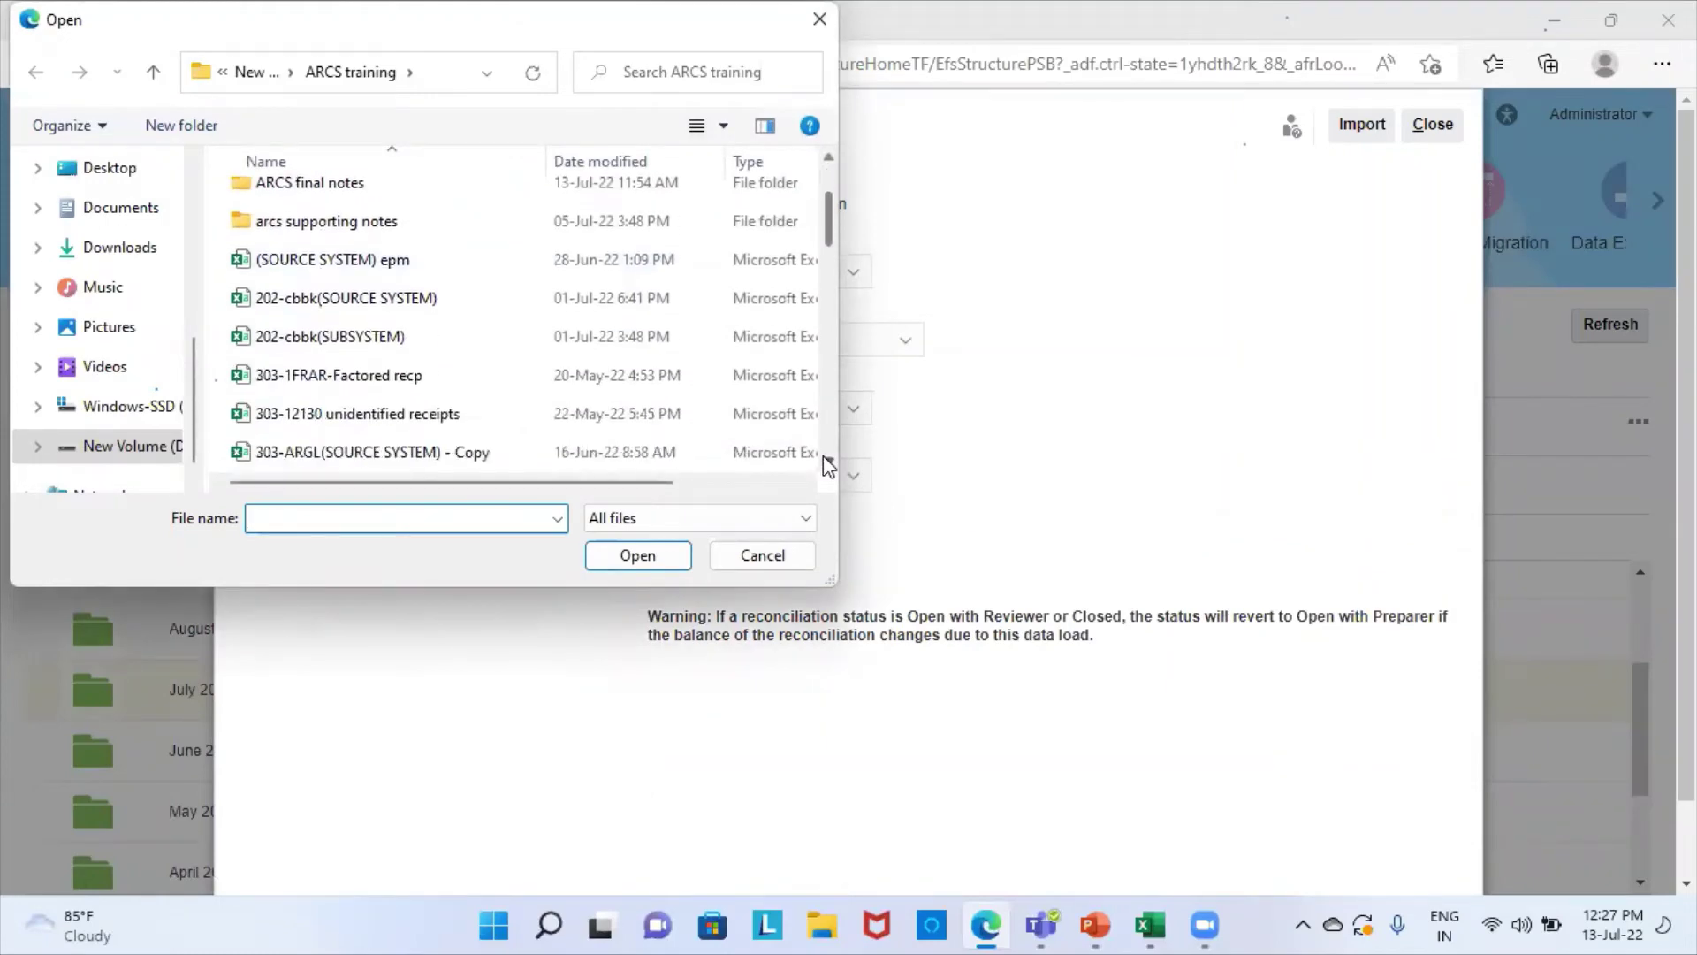
pyautogui.scroll(-6, 828, 466)
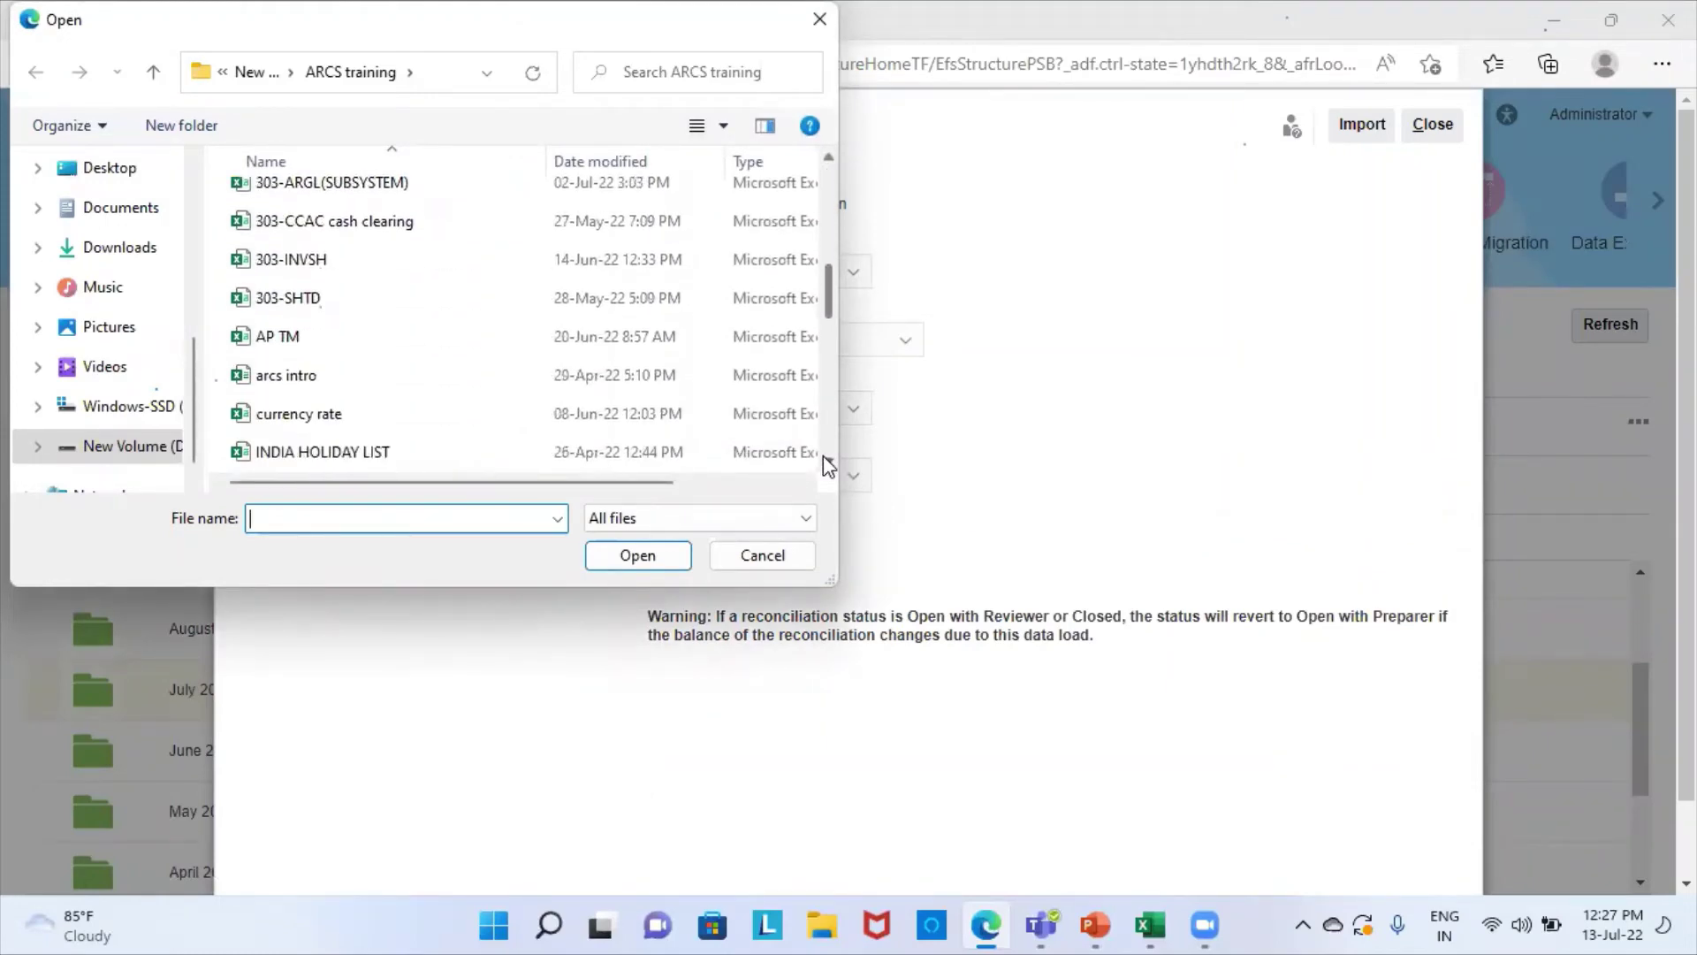
pyautogui.scroll(-2, 828, 466)
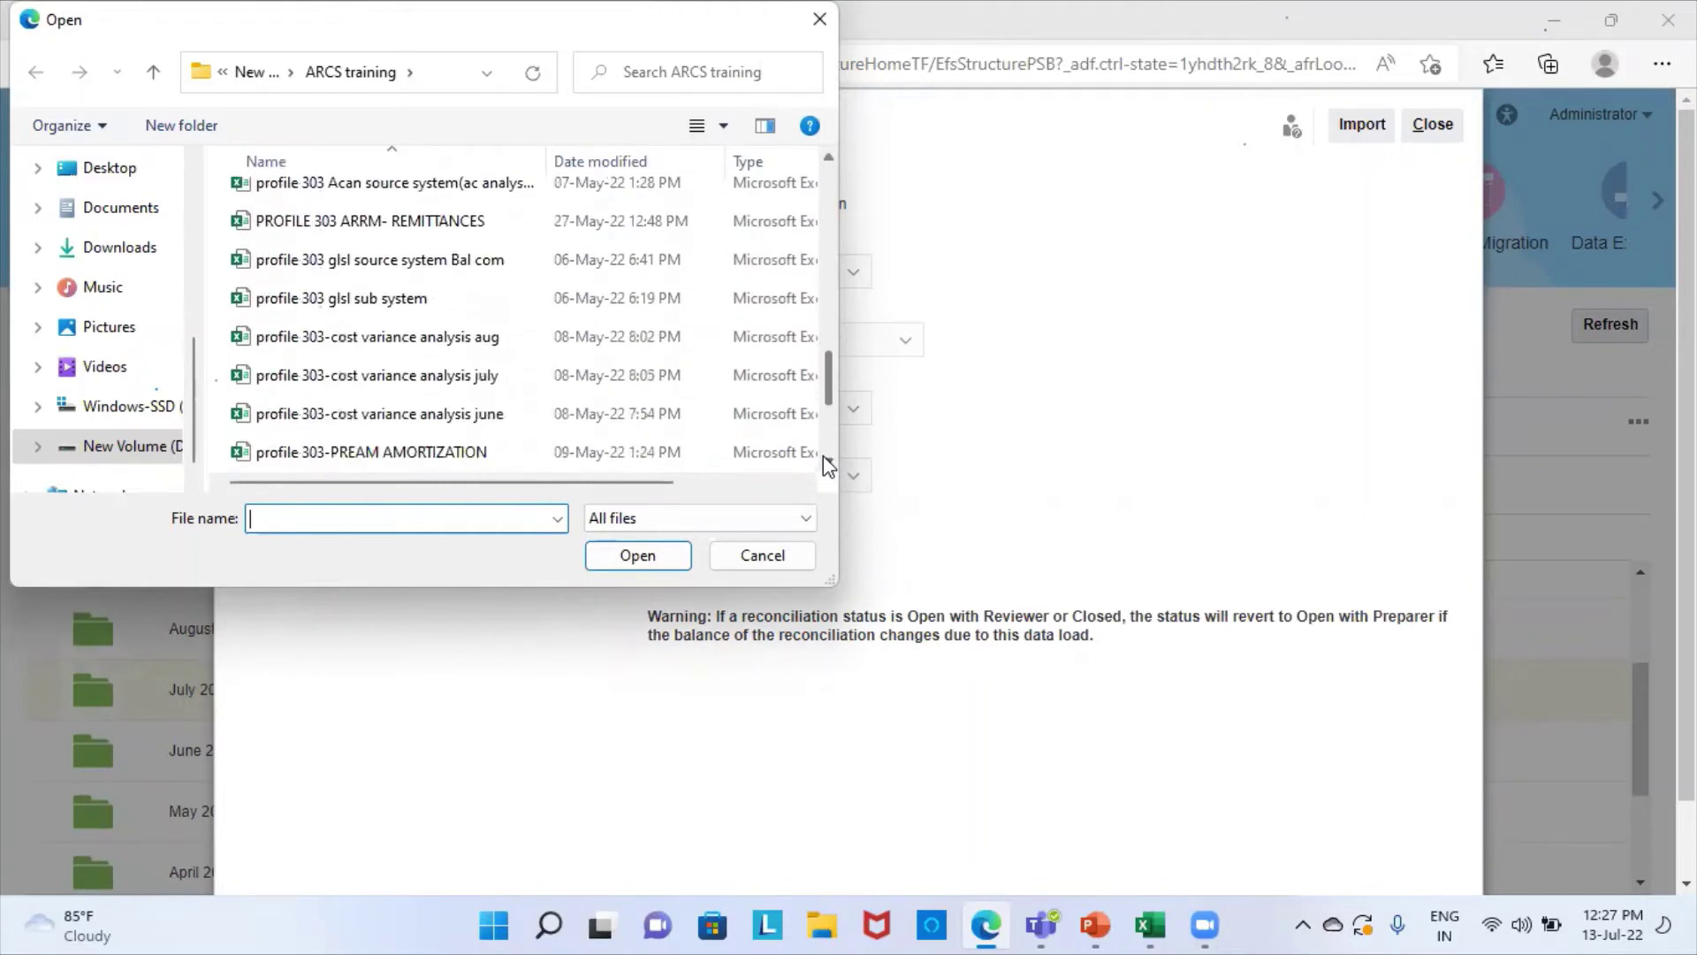
pyautogui.click(372, 376)
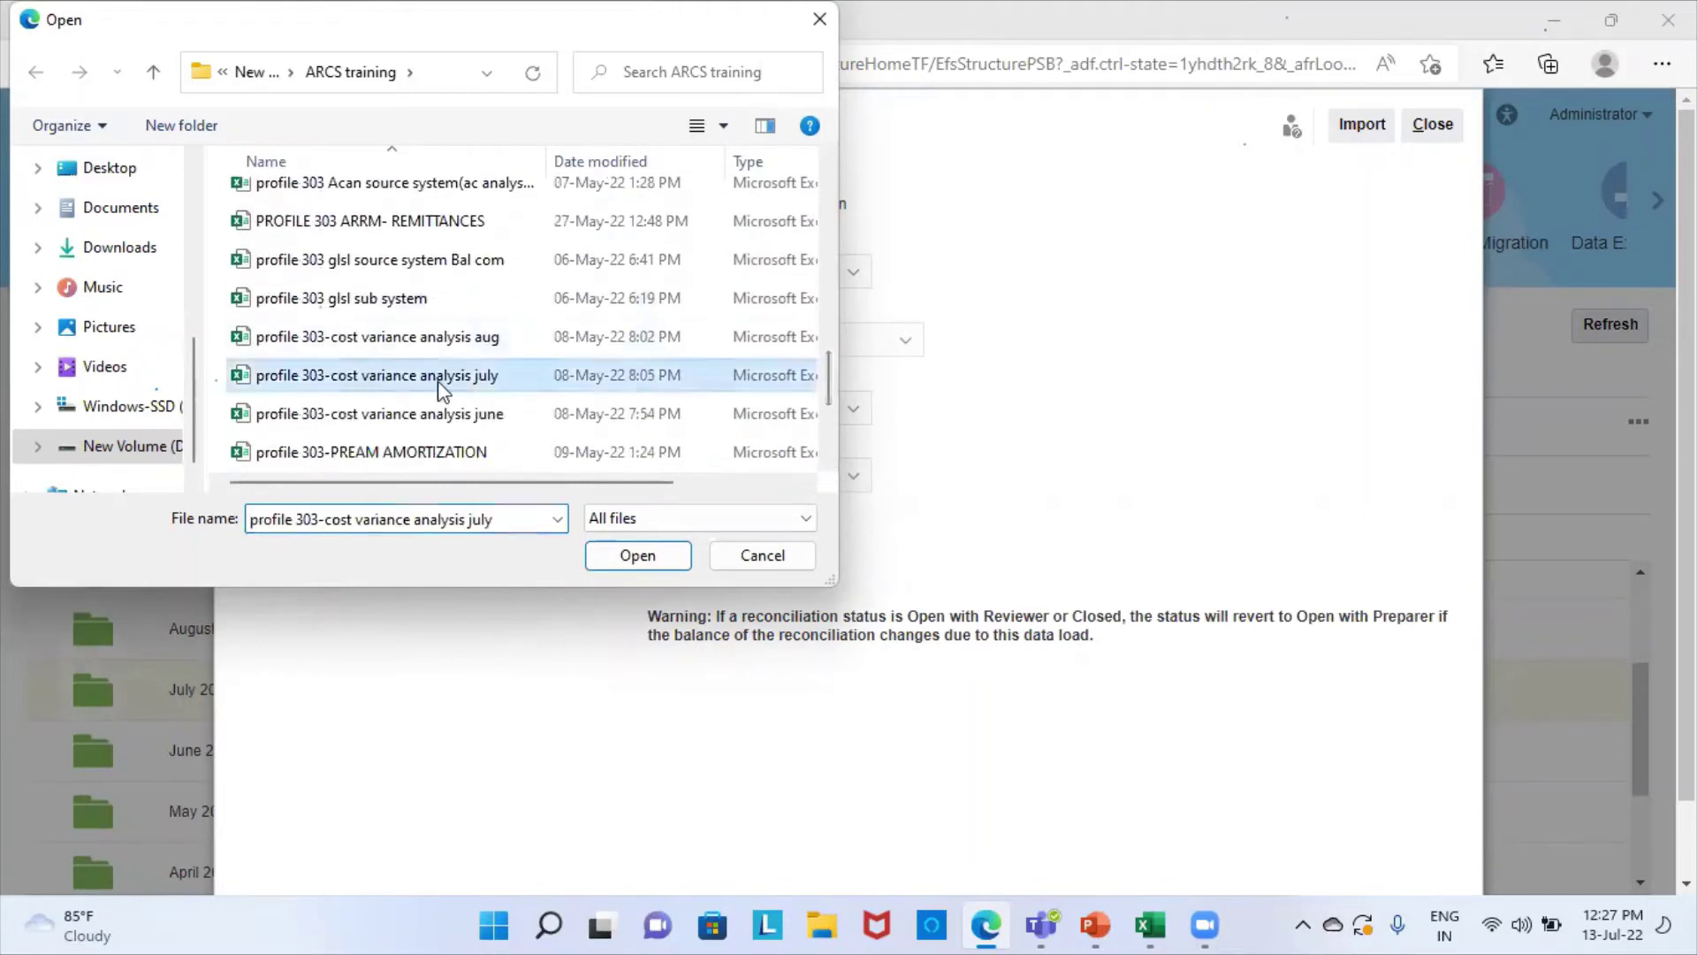
pyautogui.click(608, 554)
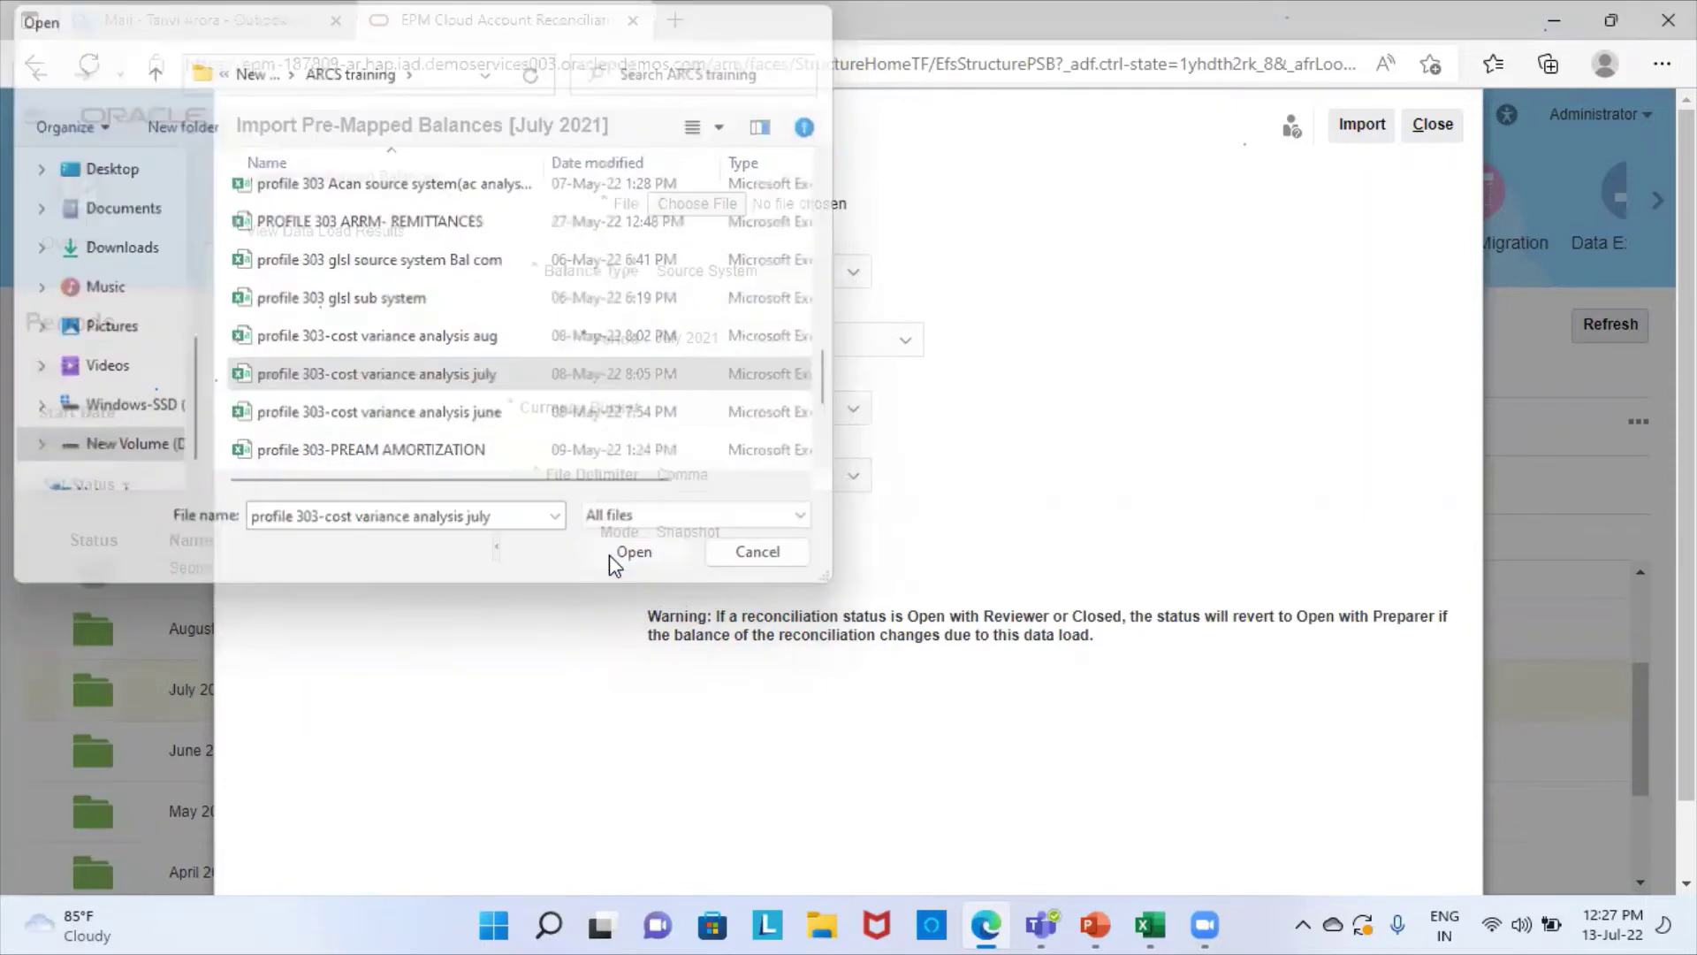
# Step: Set the currency bucket to Functional, import the July balances and dismiss the information message
pyautogui.click(751, 421)
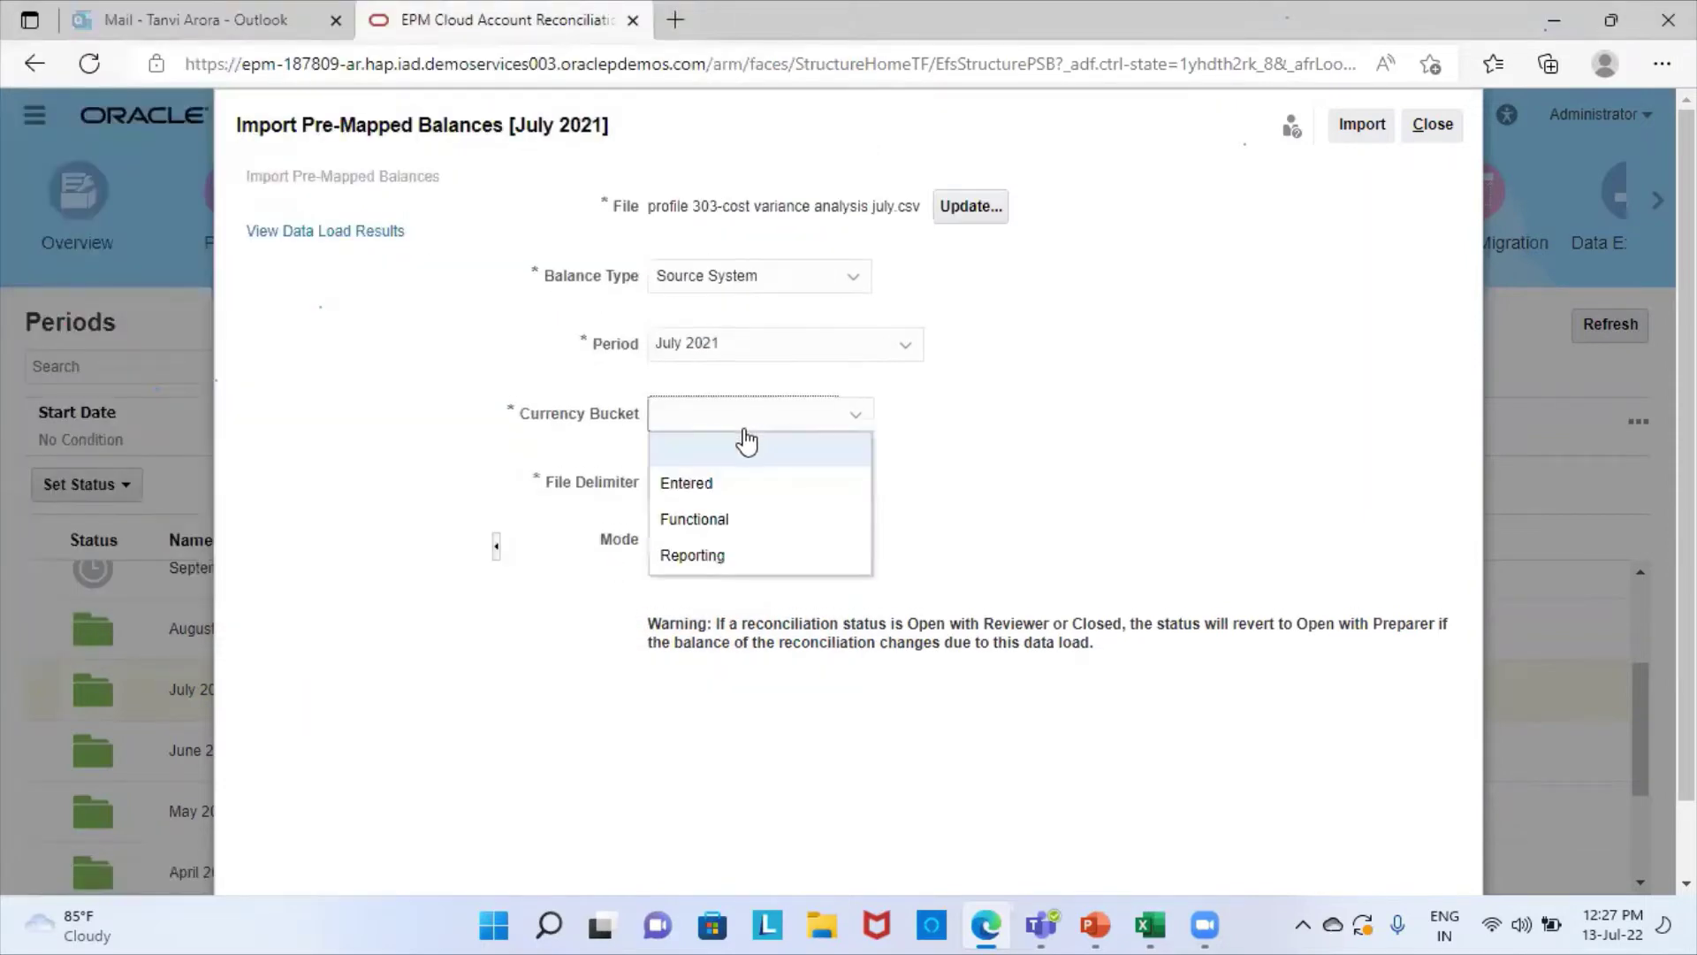
pyautogui.click(695, 520)
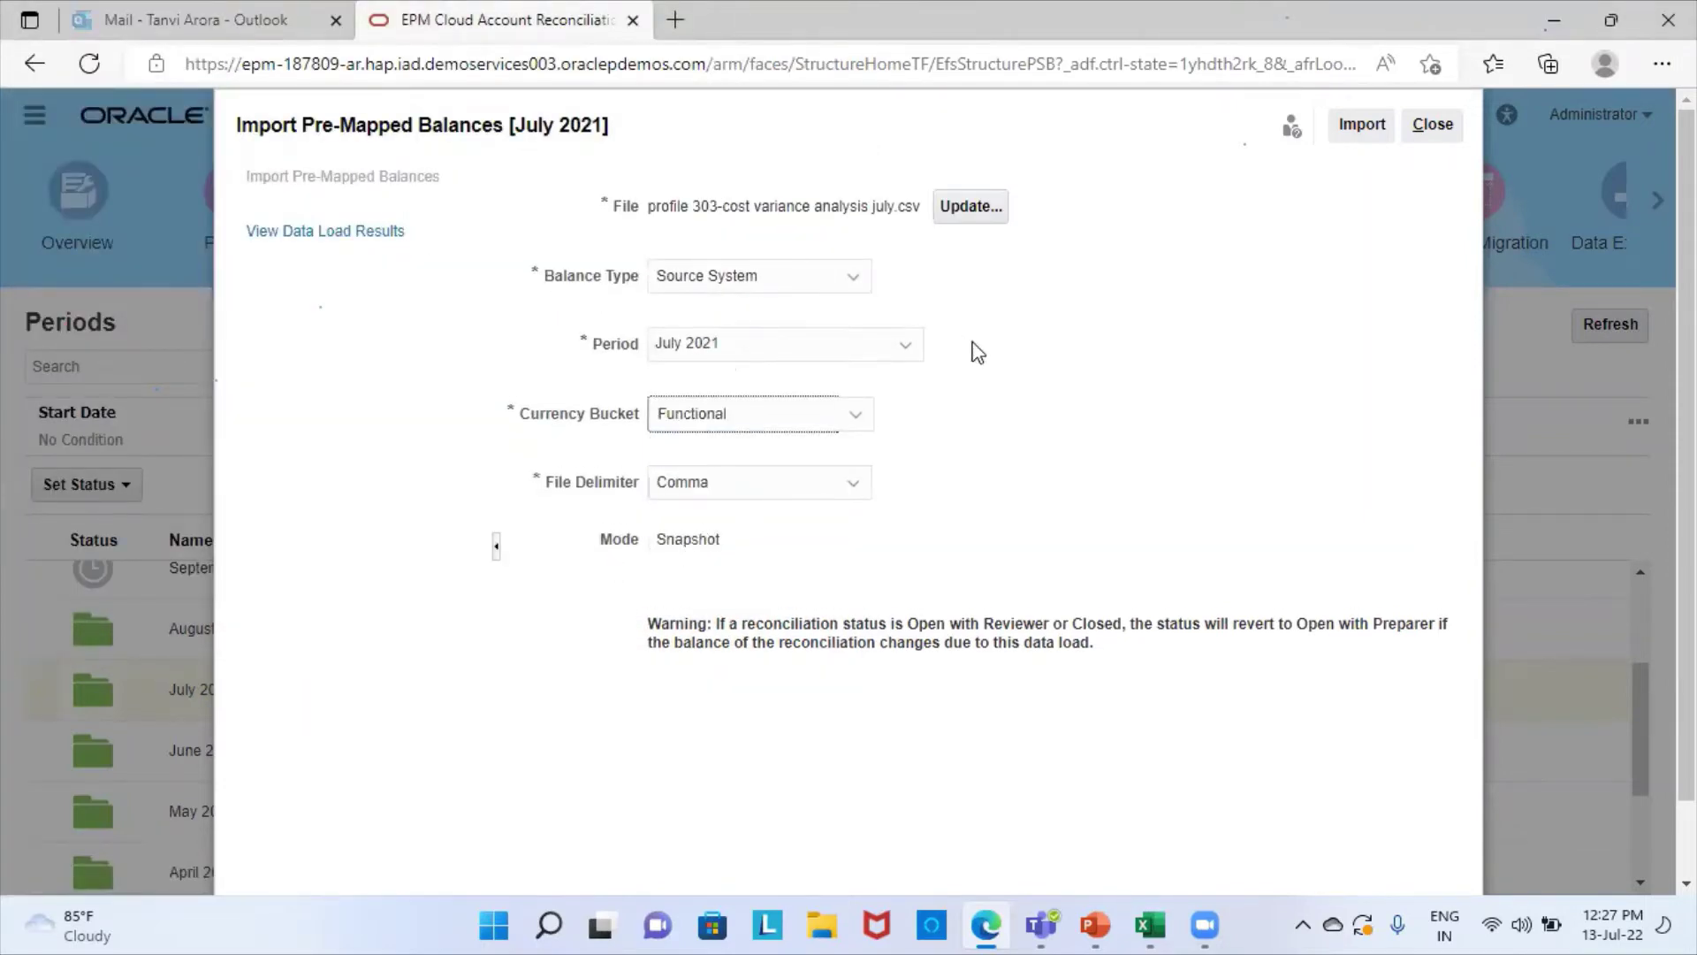
pyautogui.click(1359, 128)
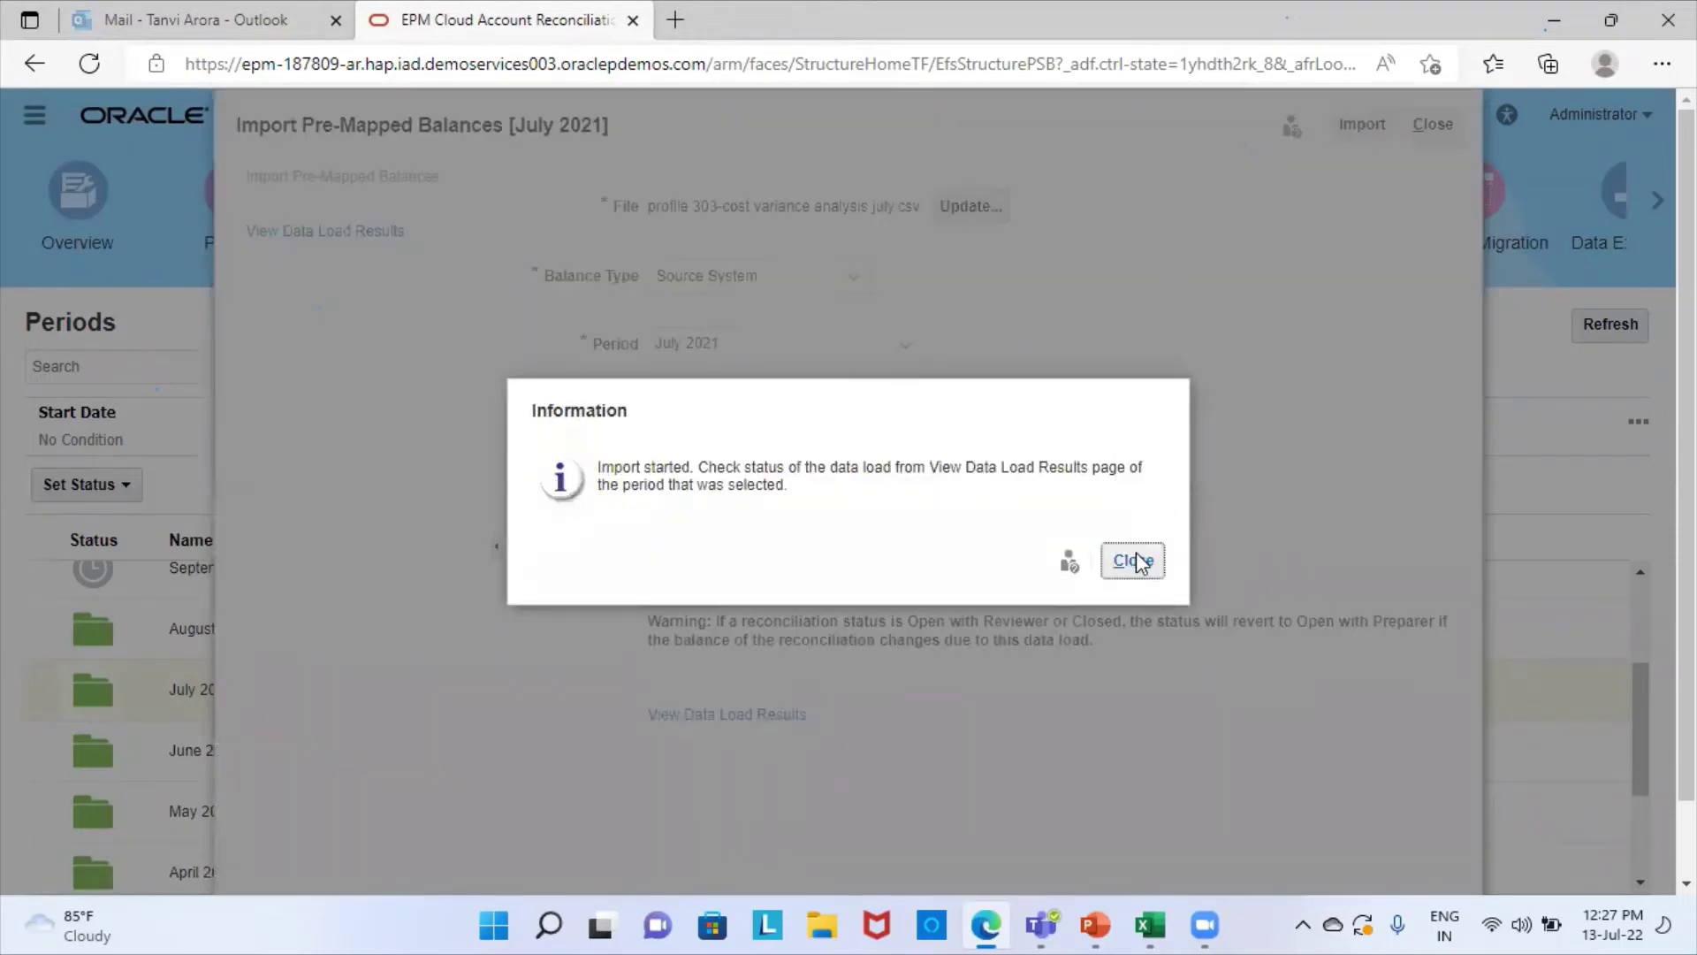
pyautogui.click(1136, 561)
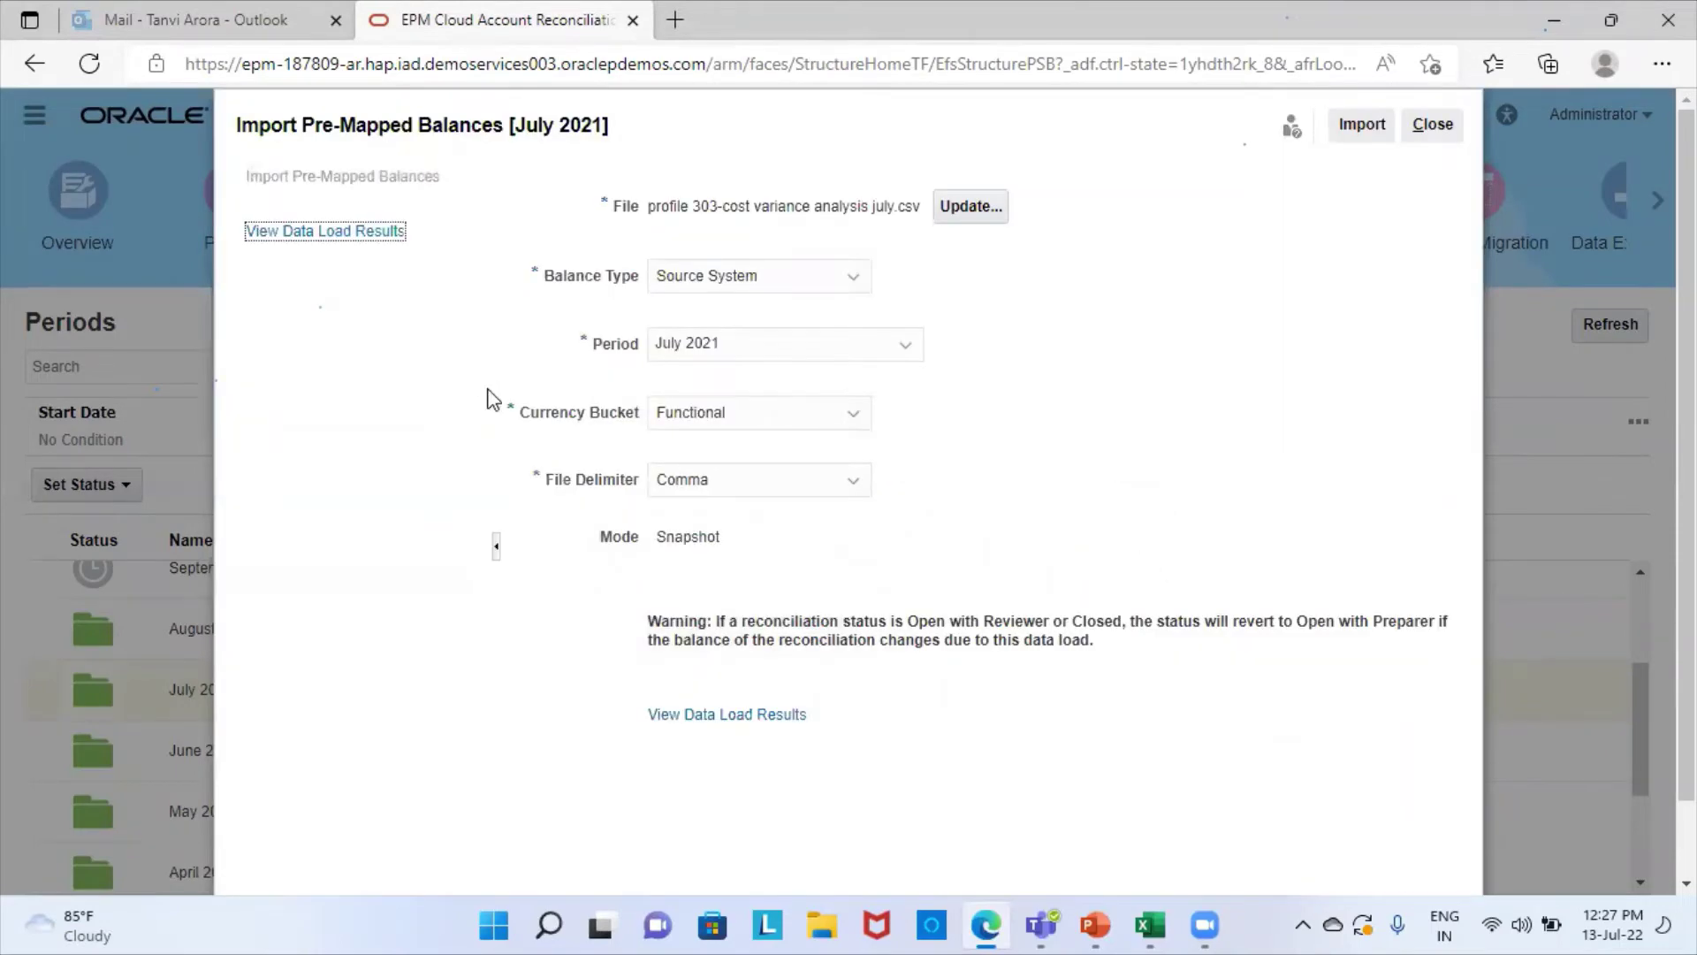
# Step: Check the July 2021 data load results, refreshing them until processing ends, and close the import dialog
pyautogui.click(368, 231)
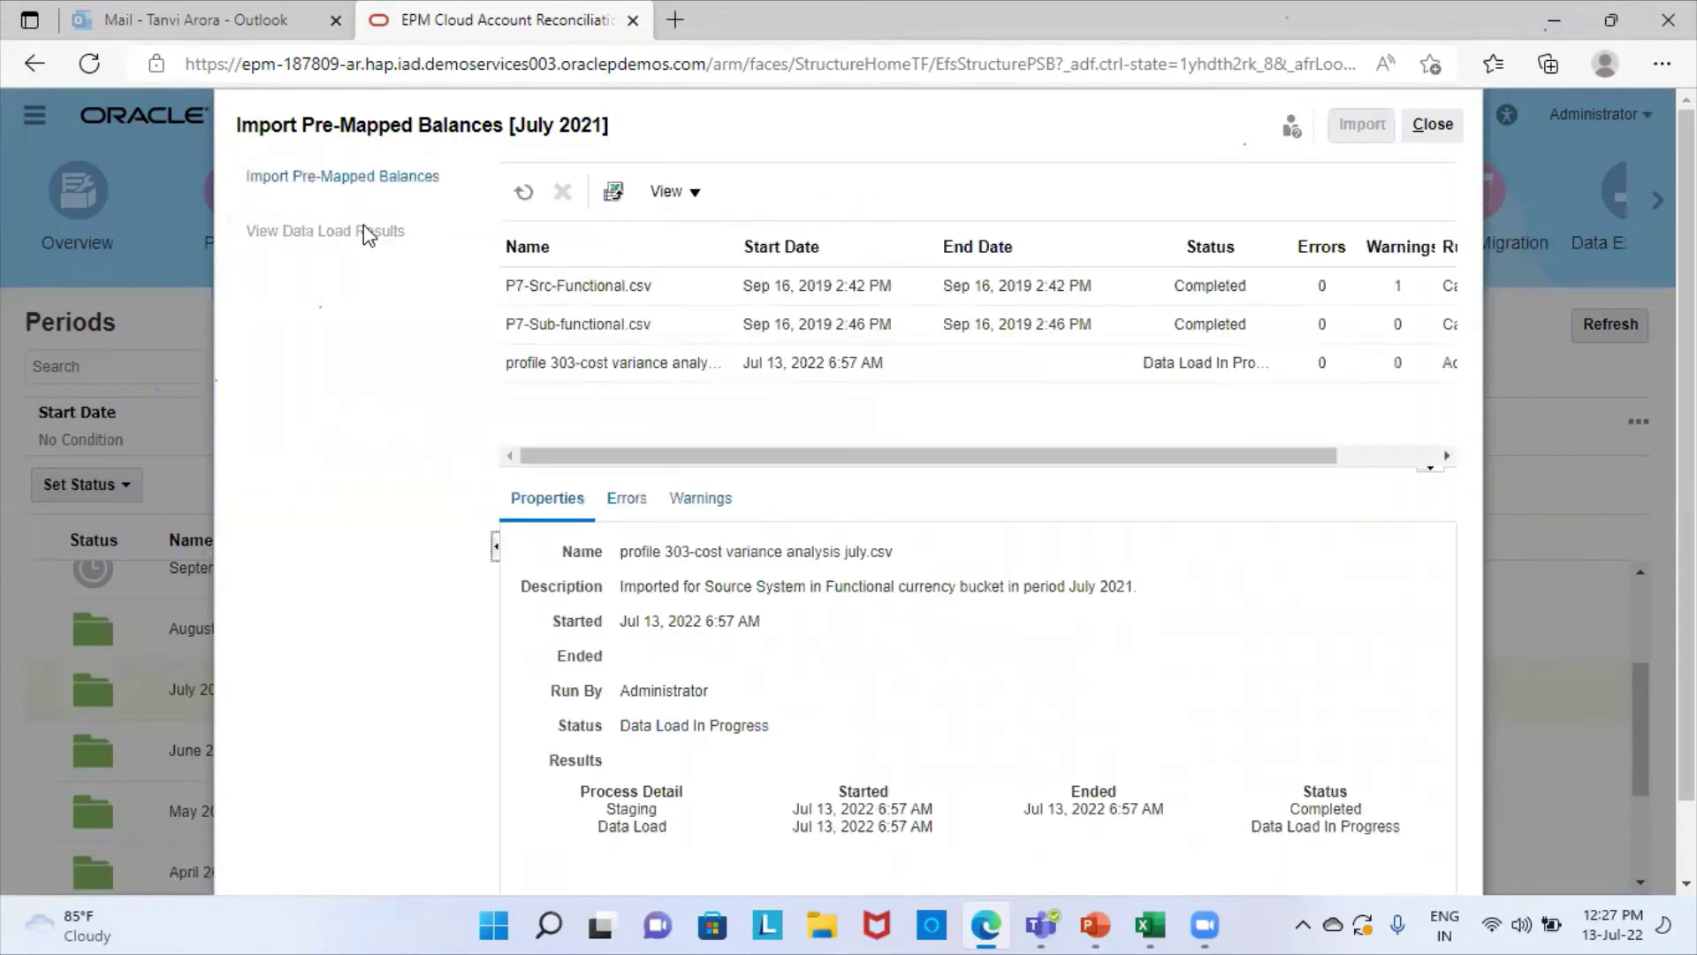
pyautogui.click(523, 193)
pyautogui.click(521, 194)
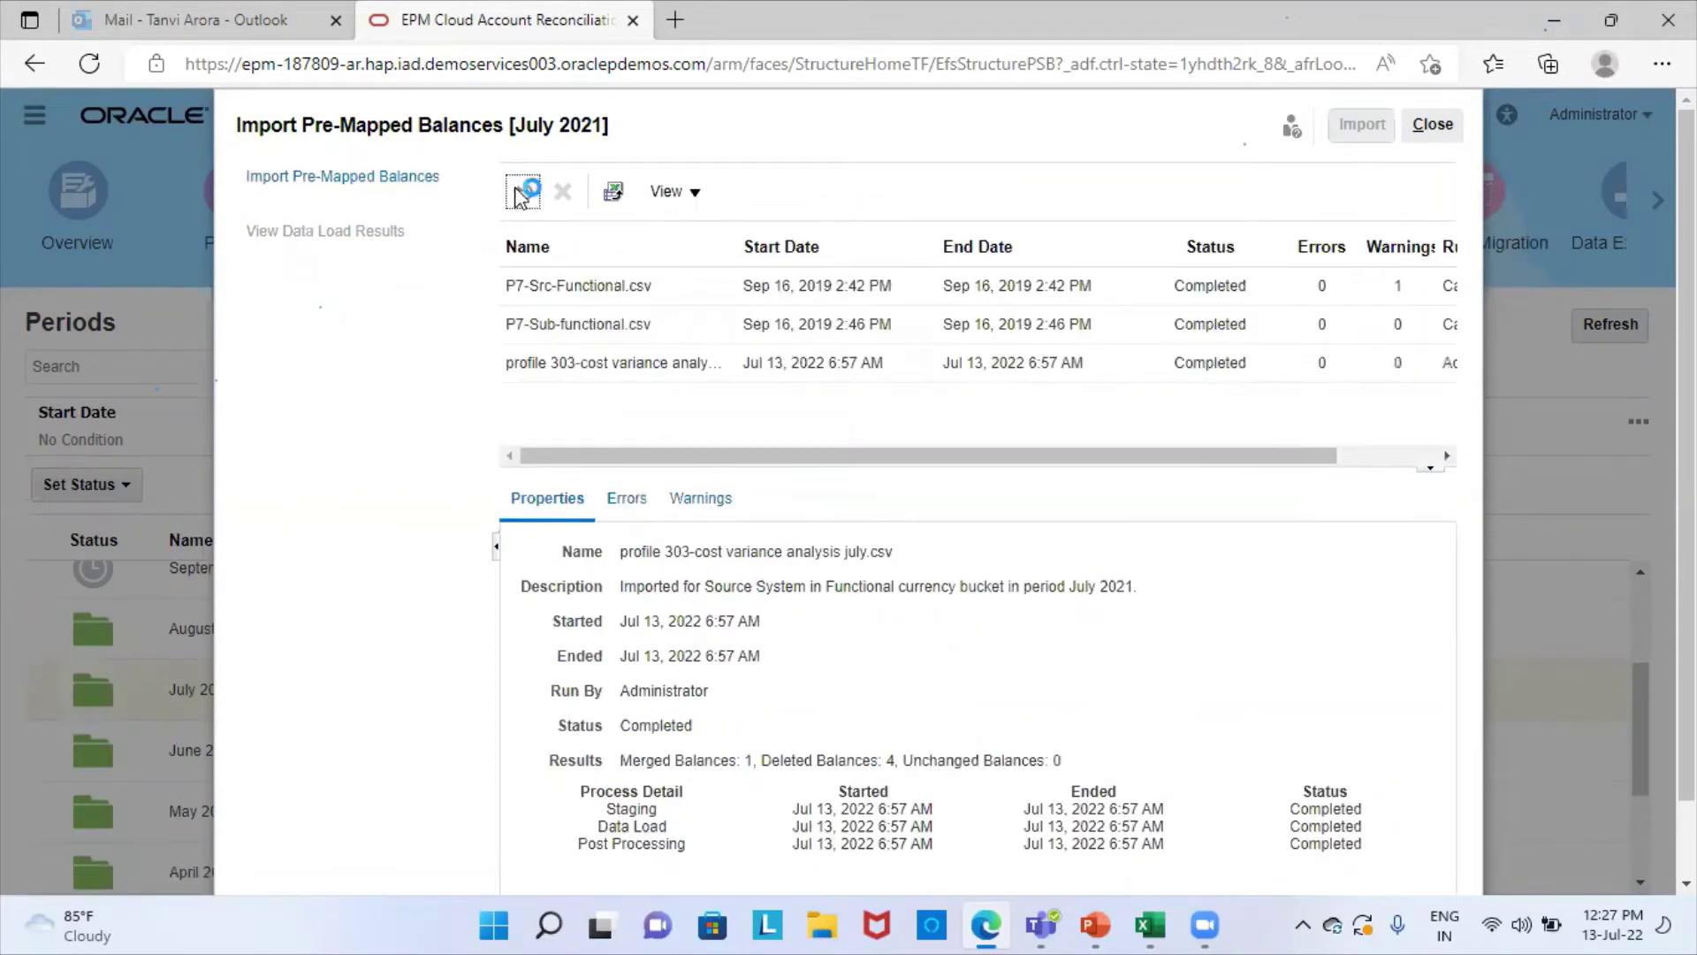
pyautogui.click(1432, 125)
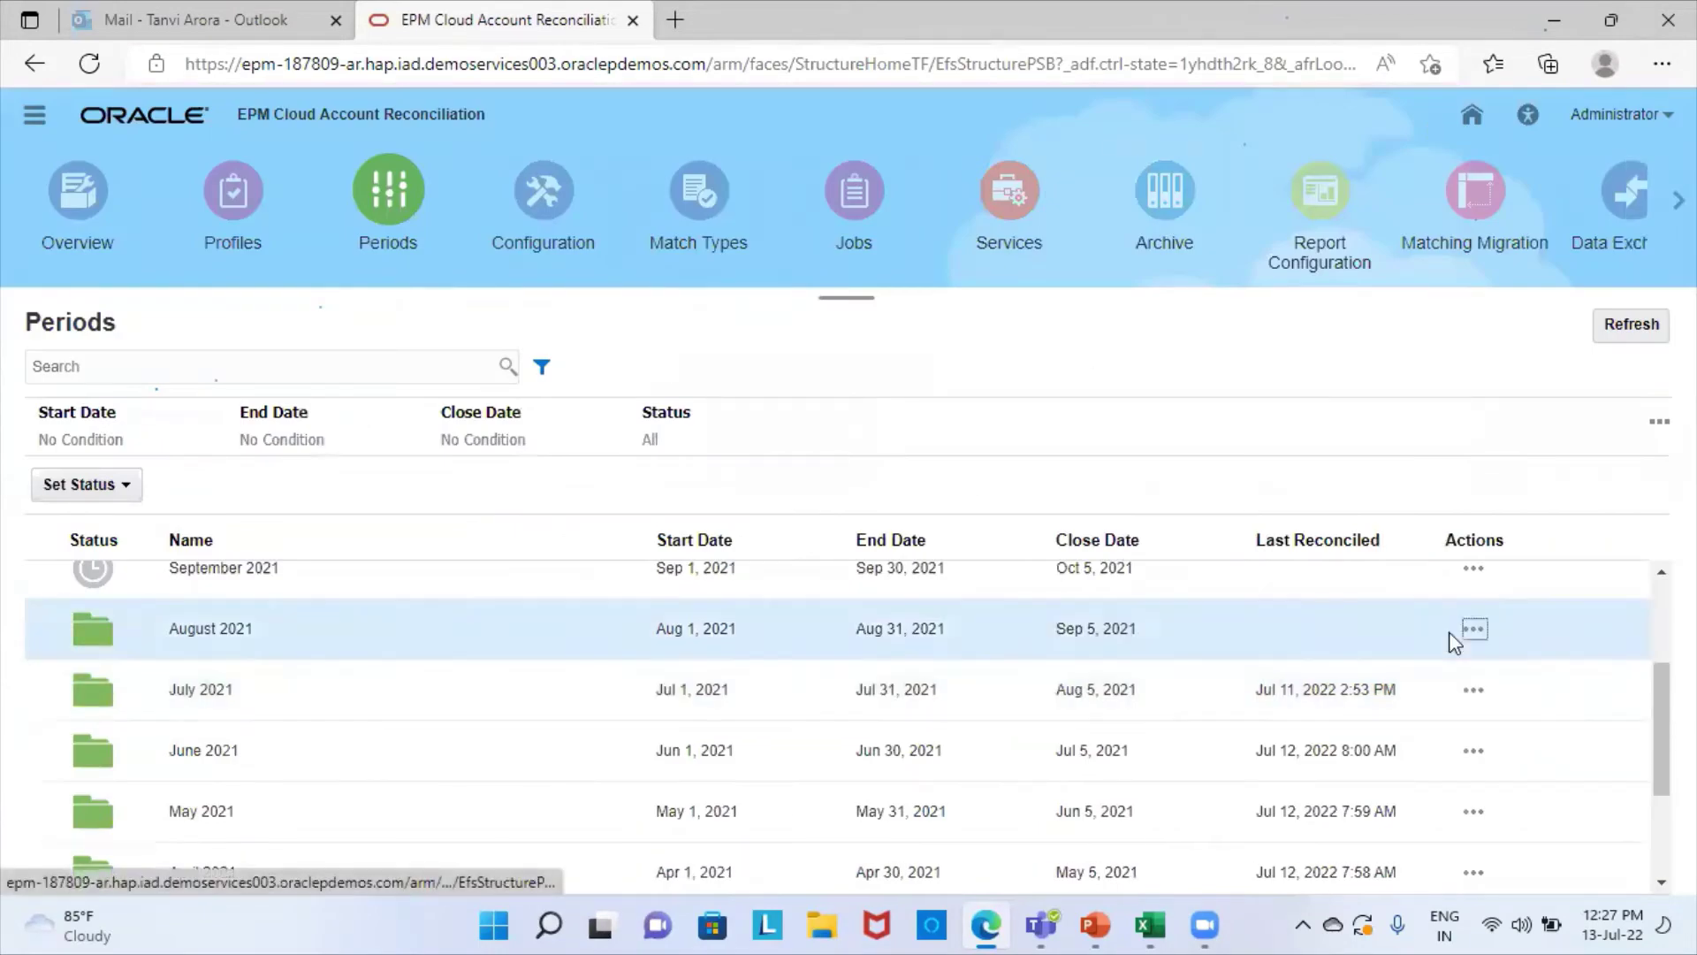
# Step: Start a pre-mapped balances import for August 2021 with balance type Source System and currency bucket Functional
pyautogui.click(1474, 631)
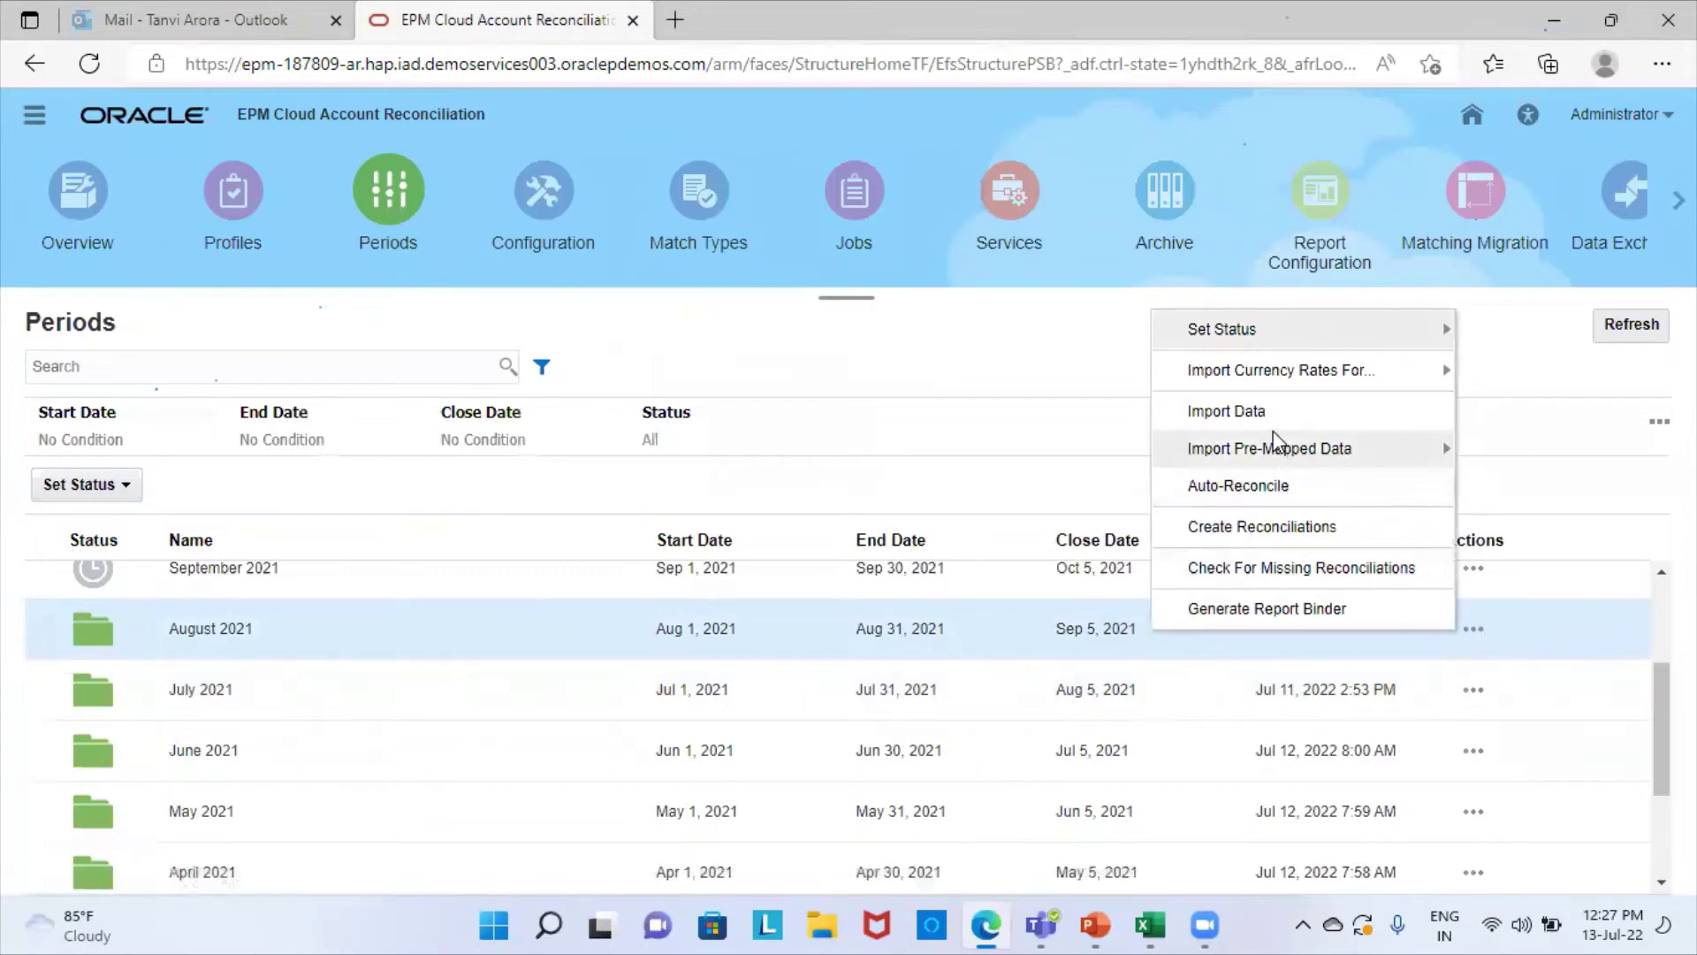
pyautogui.moveTo(1291, 453)
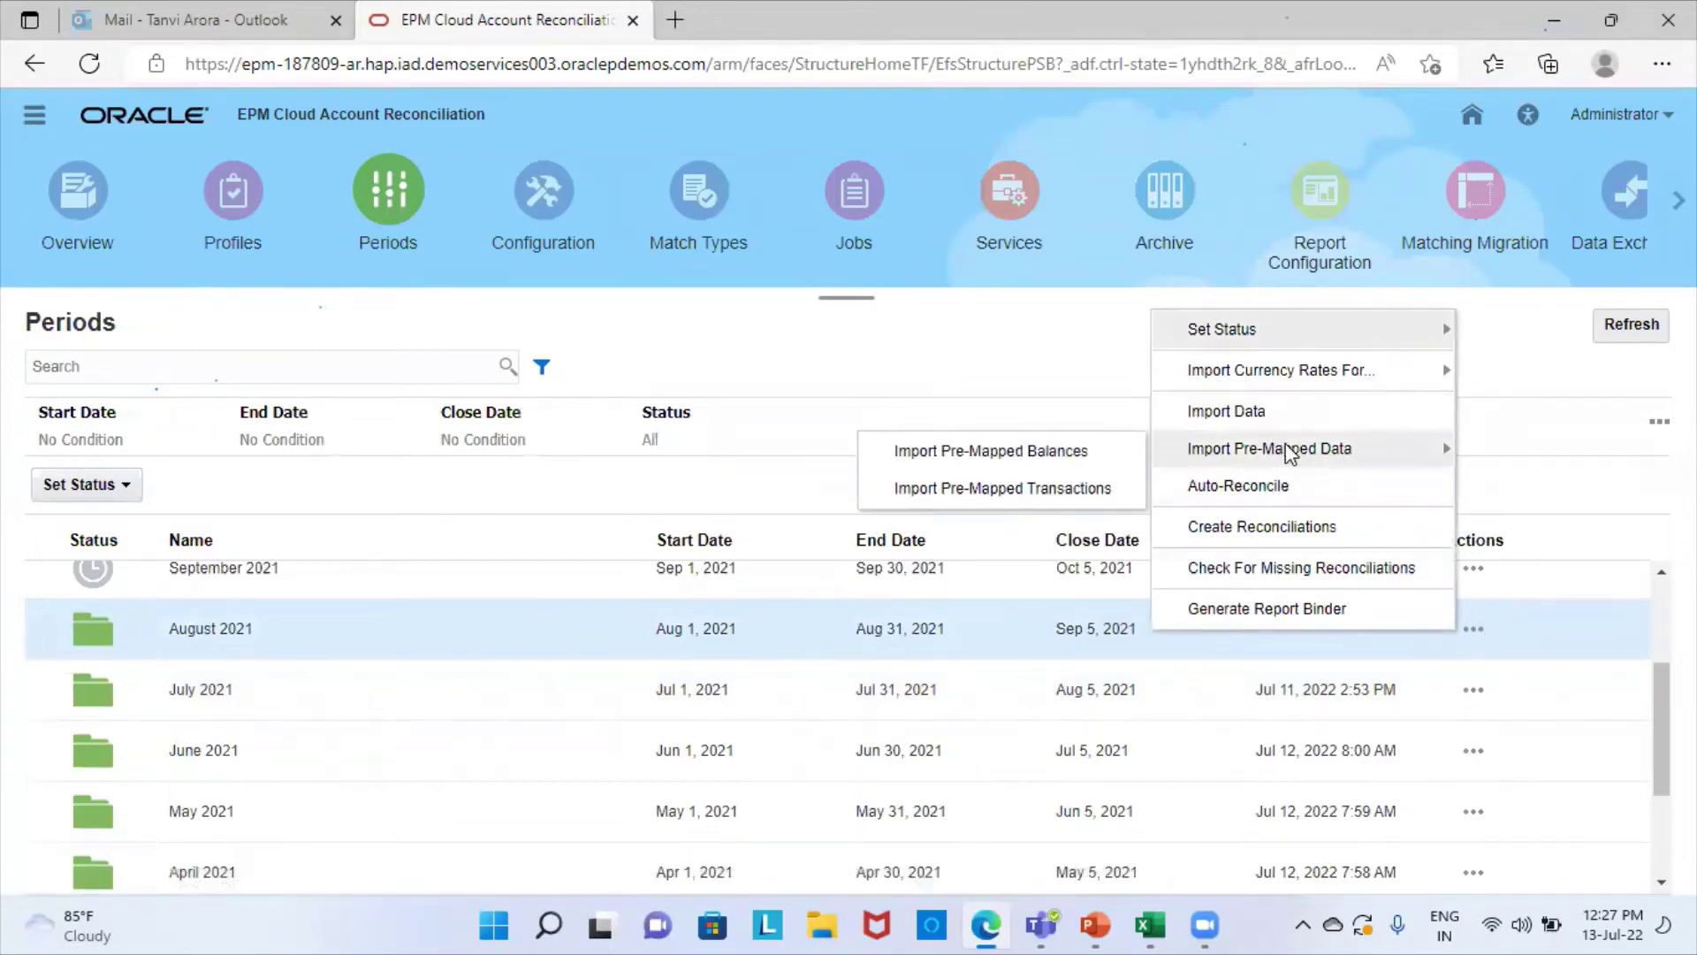
pyautogui.click(1062, 447)
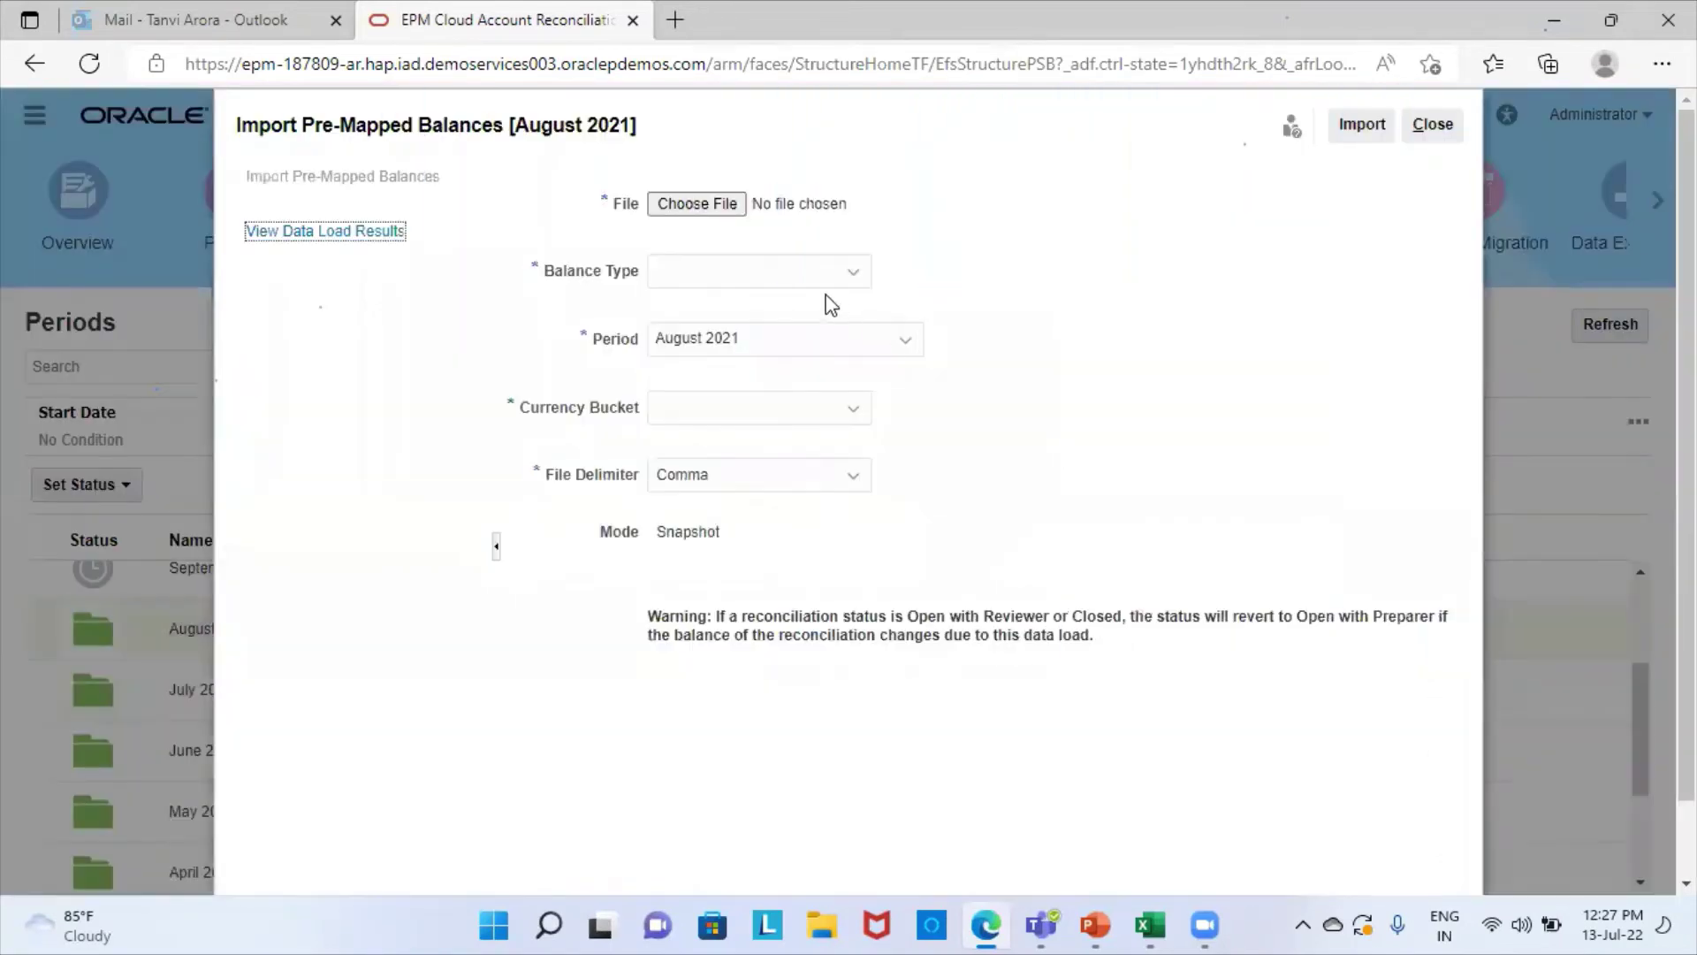
pyautogui.click(791, 276)
pyautogui.click(752, 345)
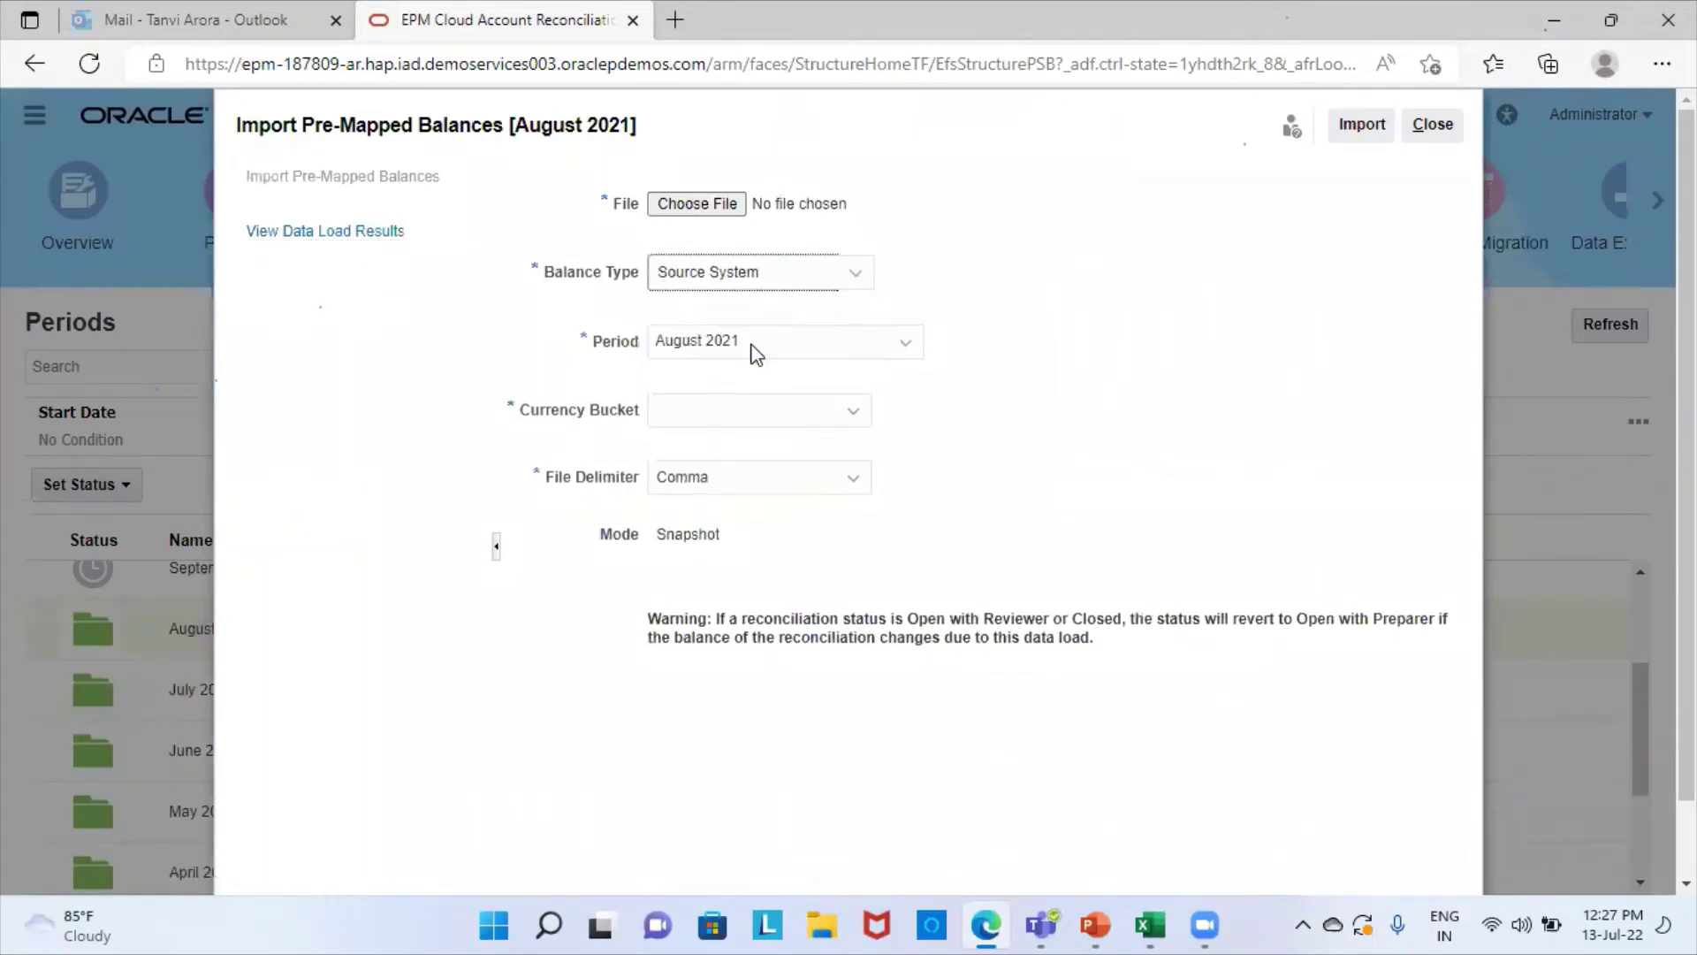
pyautogui.click(739, 421)
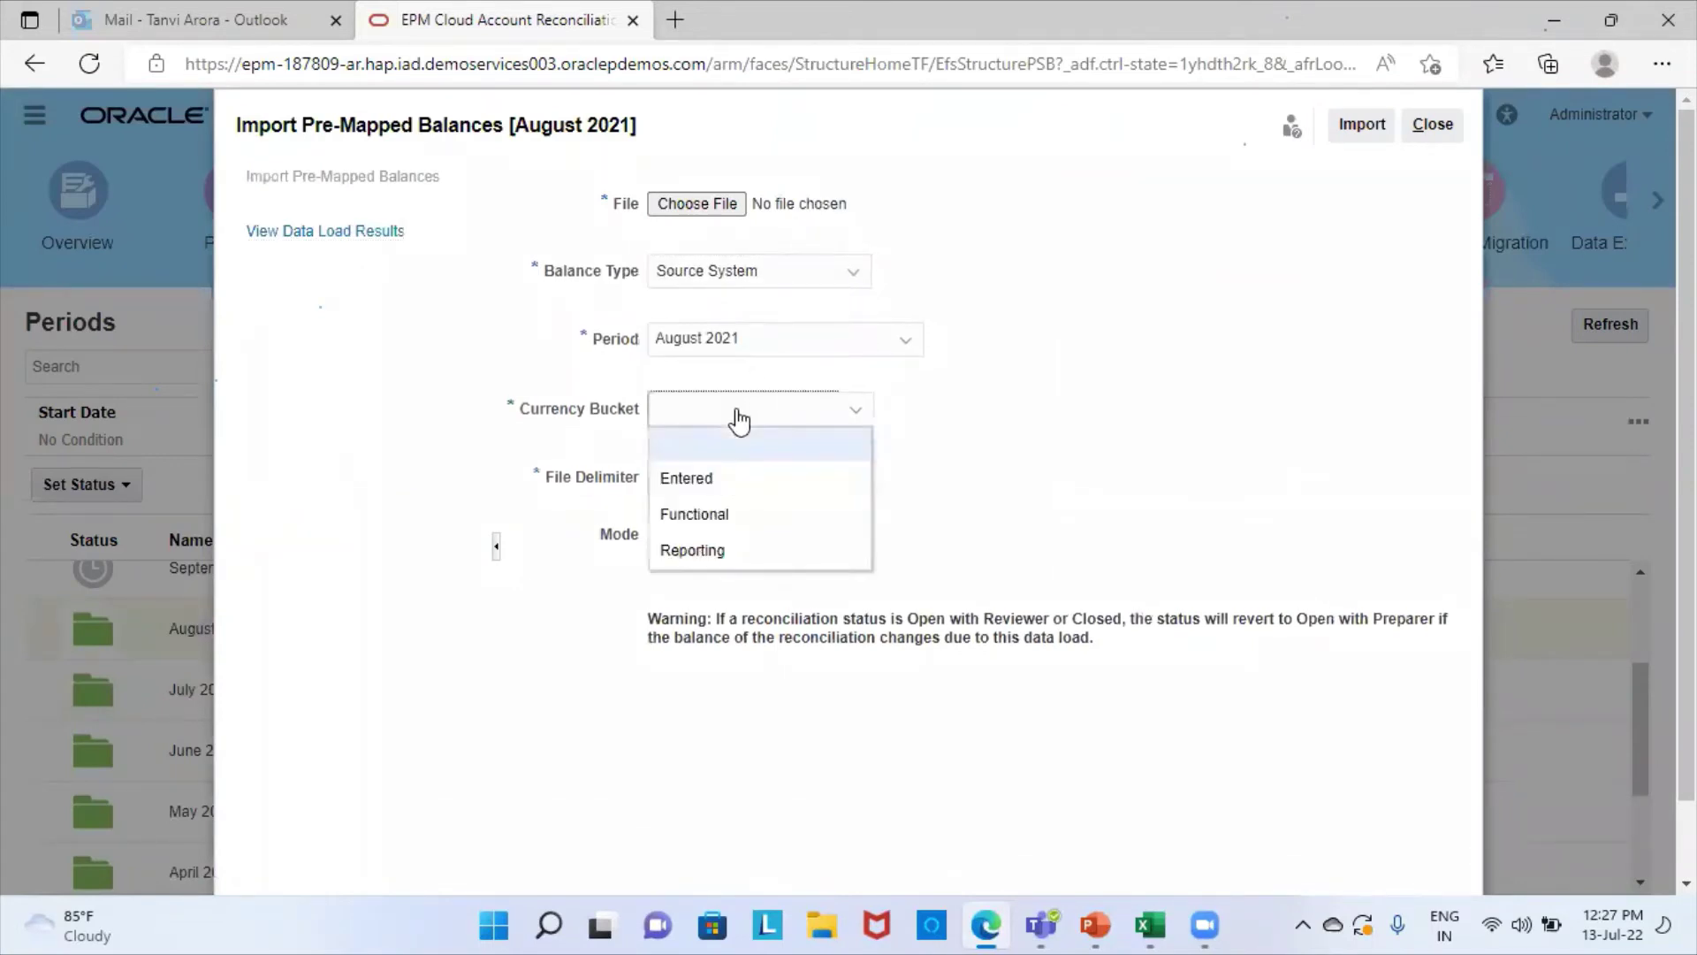
pyautogui.click(703, 511)
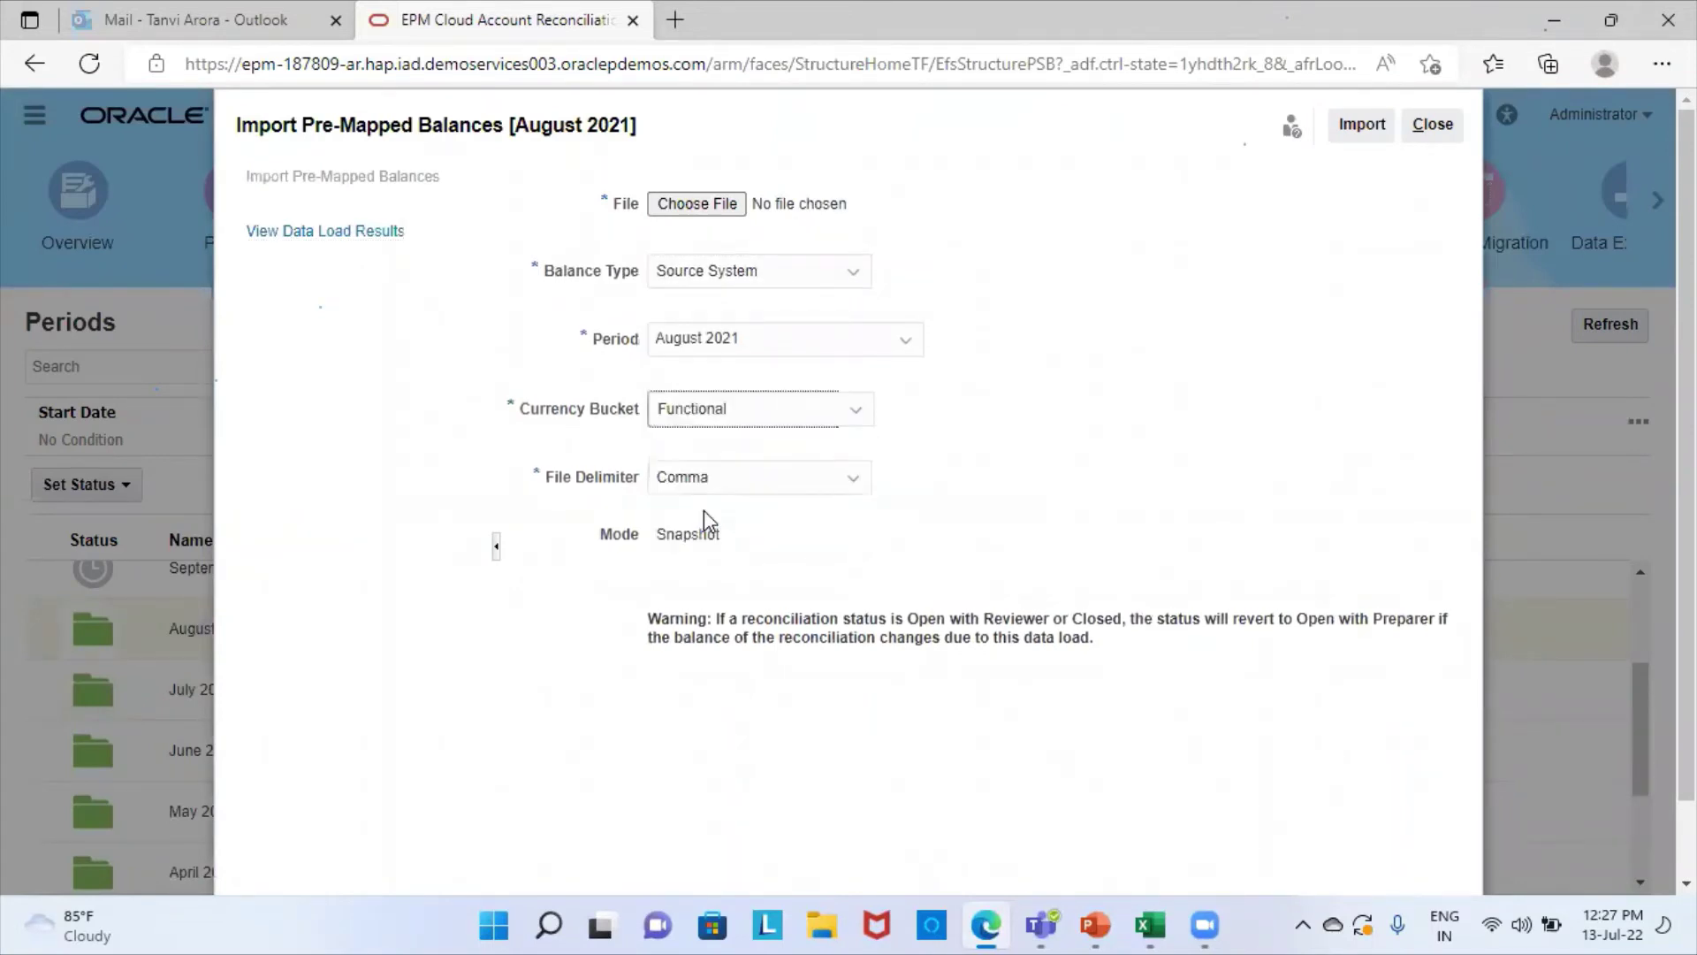
# Step: Choose "profile 303-cost variance analysis aug" from the ARCS training folder, import the August balances and dismiss the information message
pyautogui.click(705, 207)
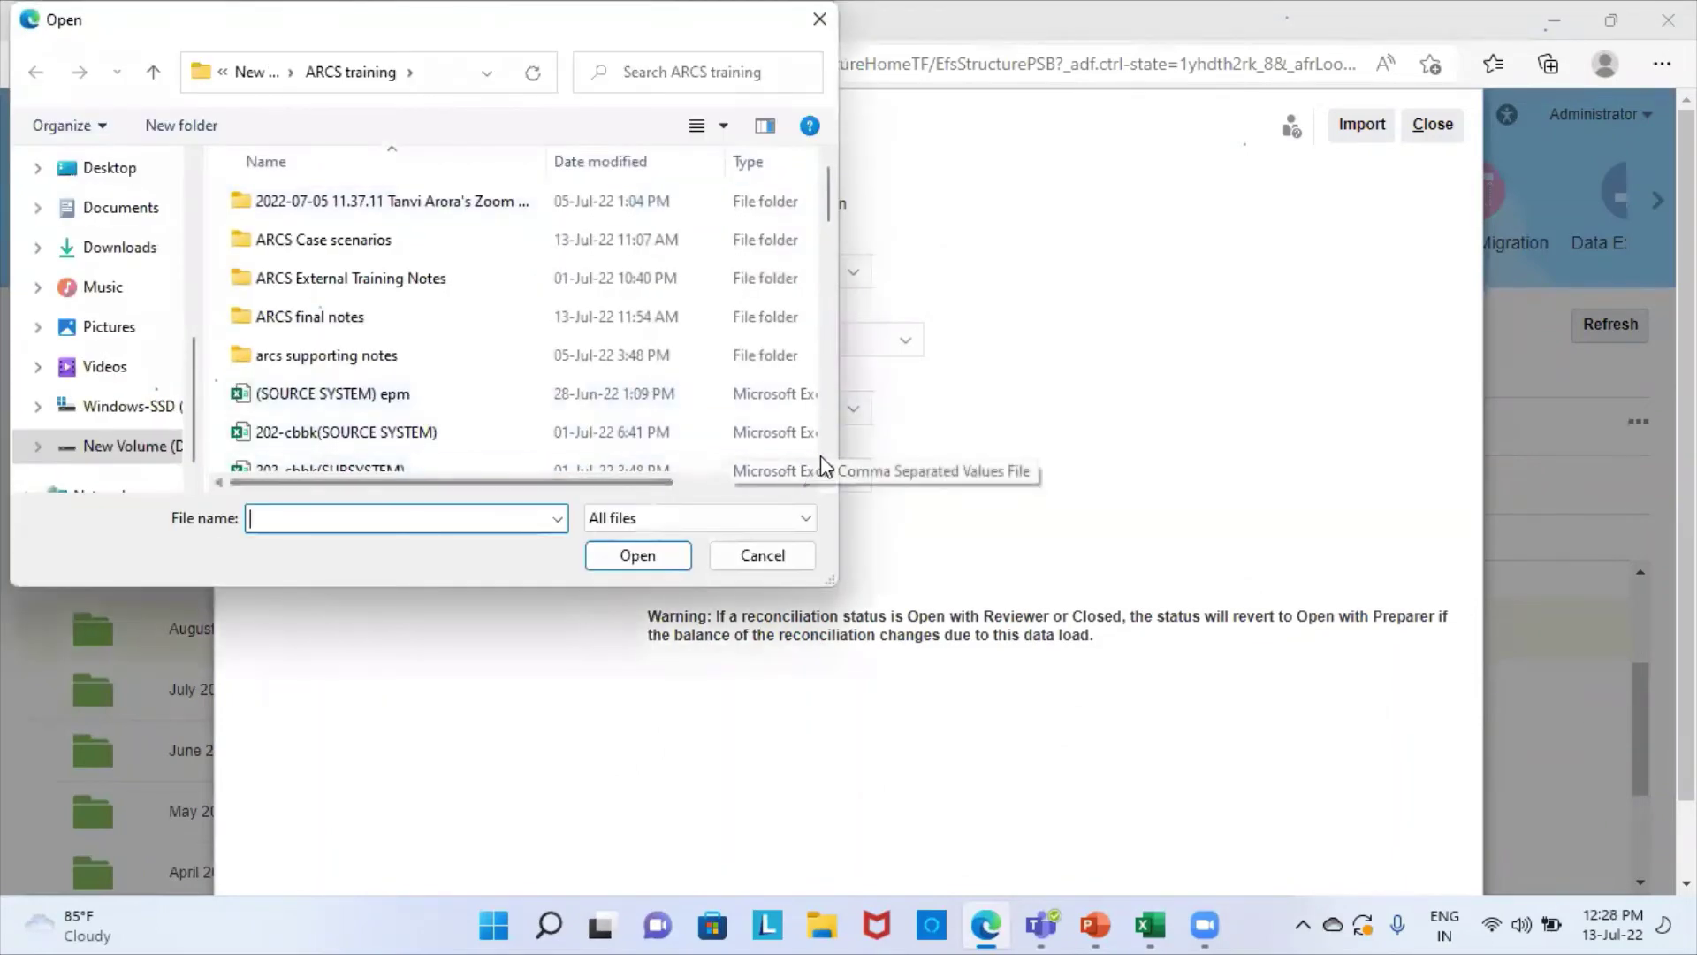
pyautogui.scroll(-1, 827, 460)
pyautogui.scroll(-5, 831, 463)
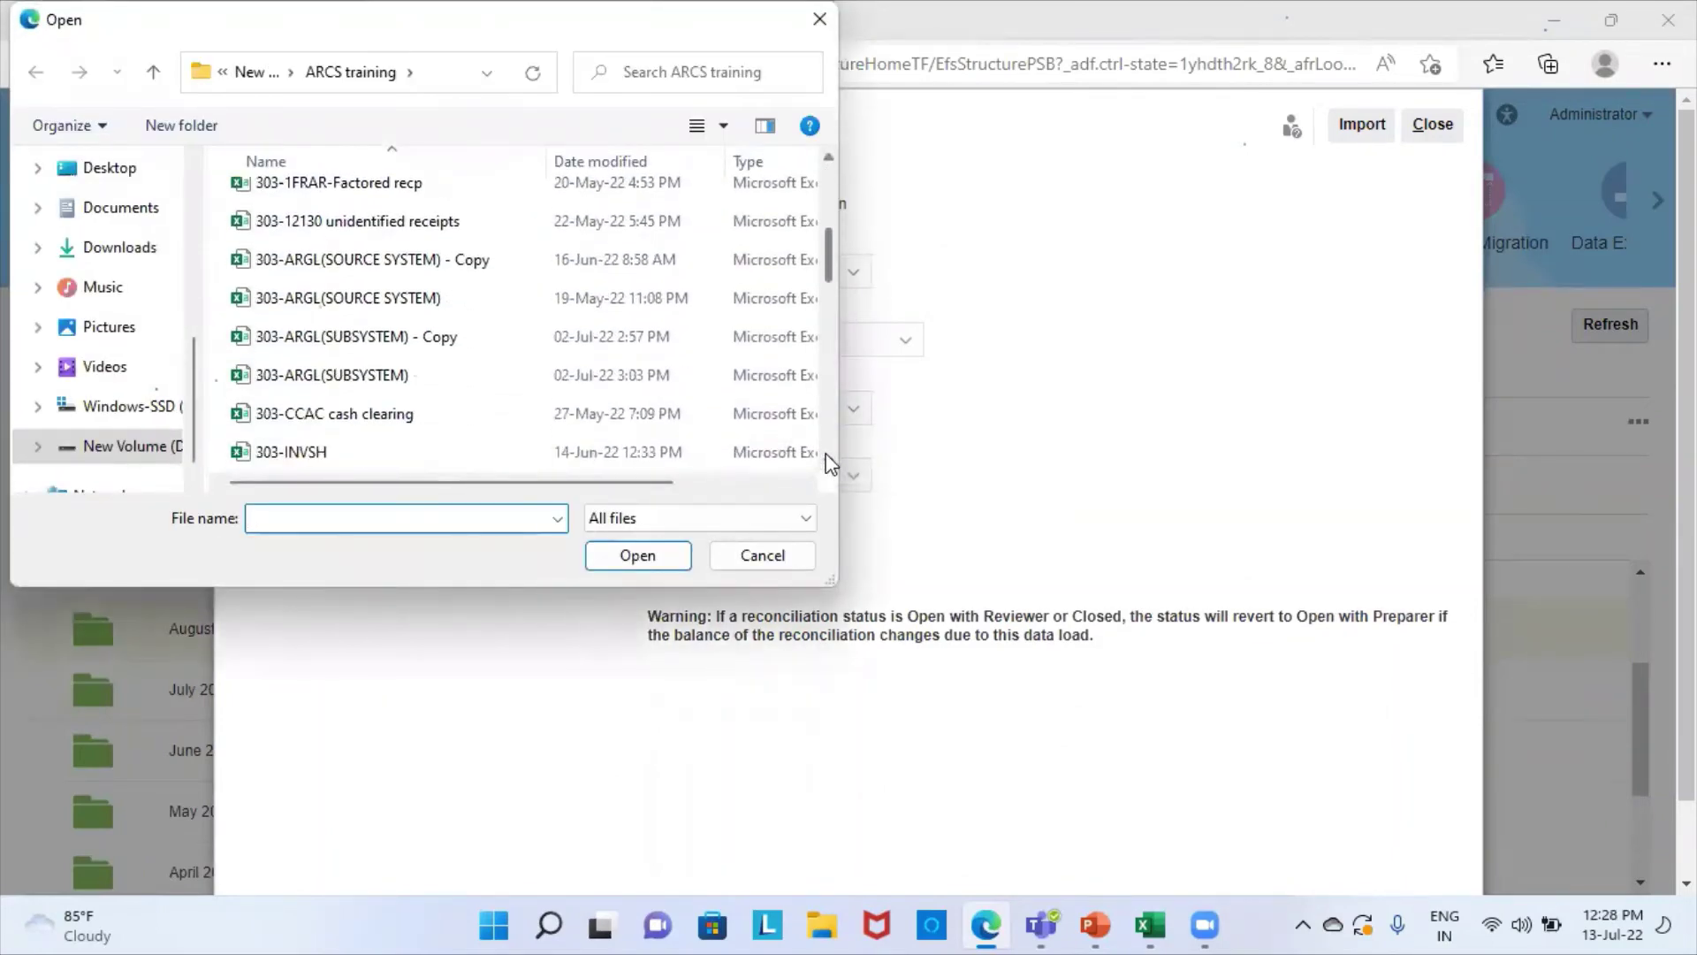
pyautogui.scroll(-3, 831, 464)
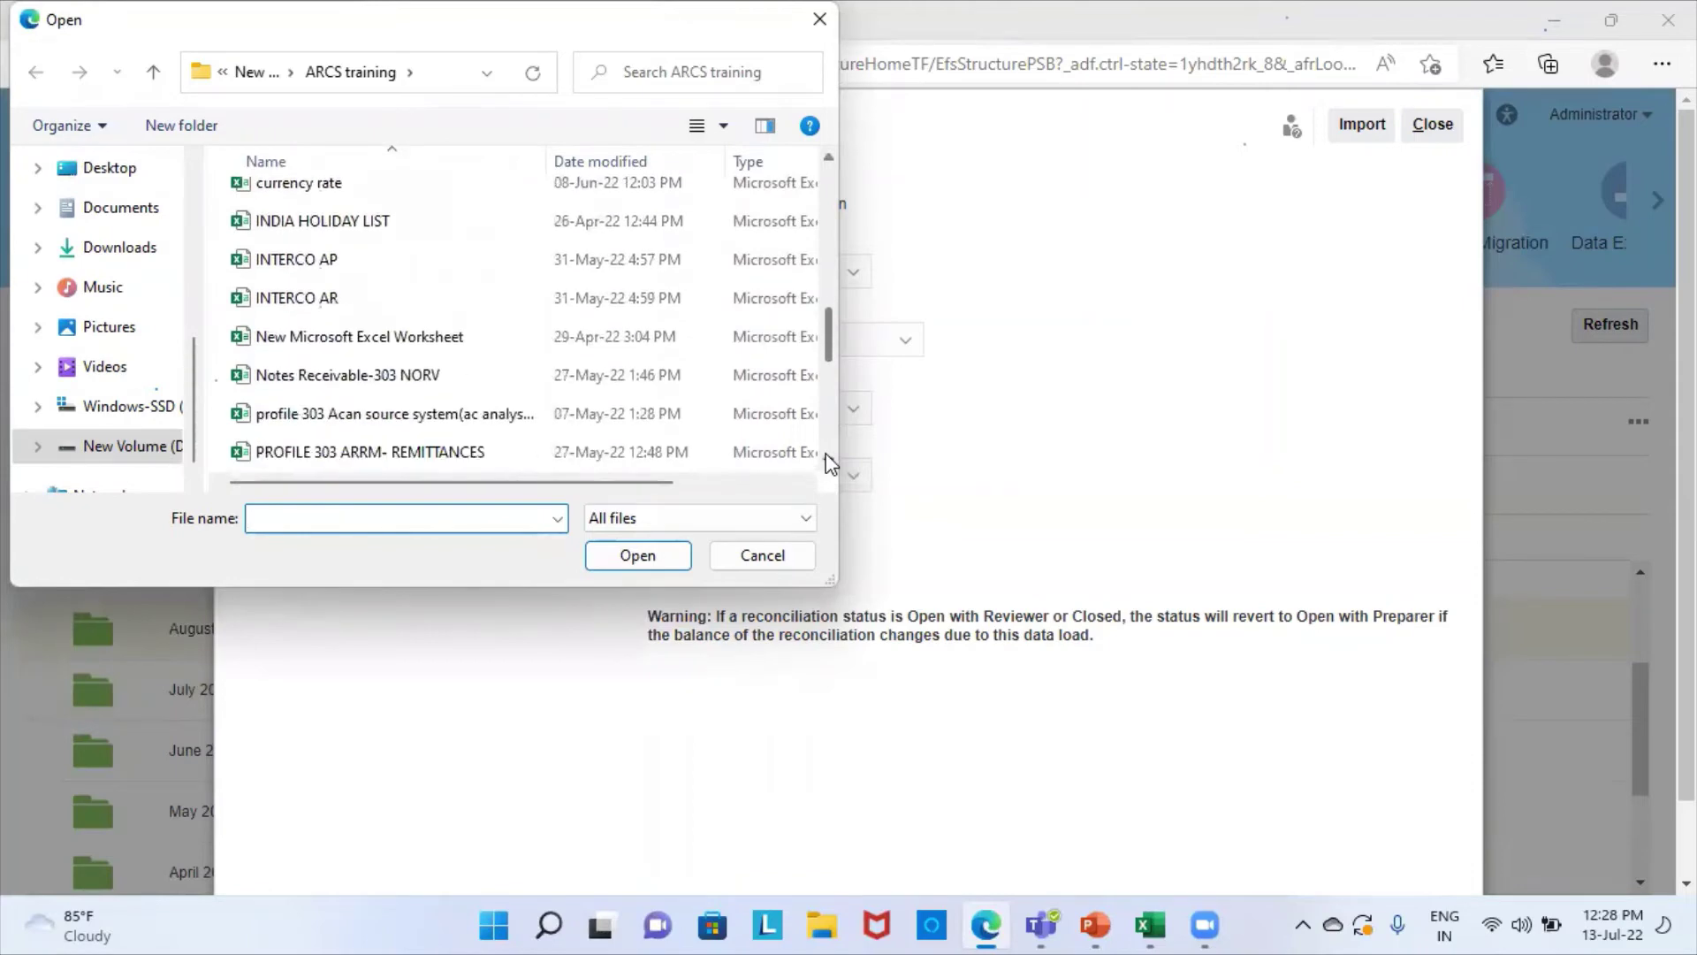
pyautogui.scroll(-1, 831, 463)
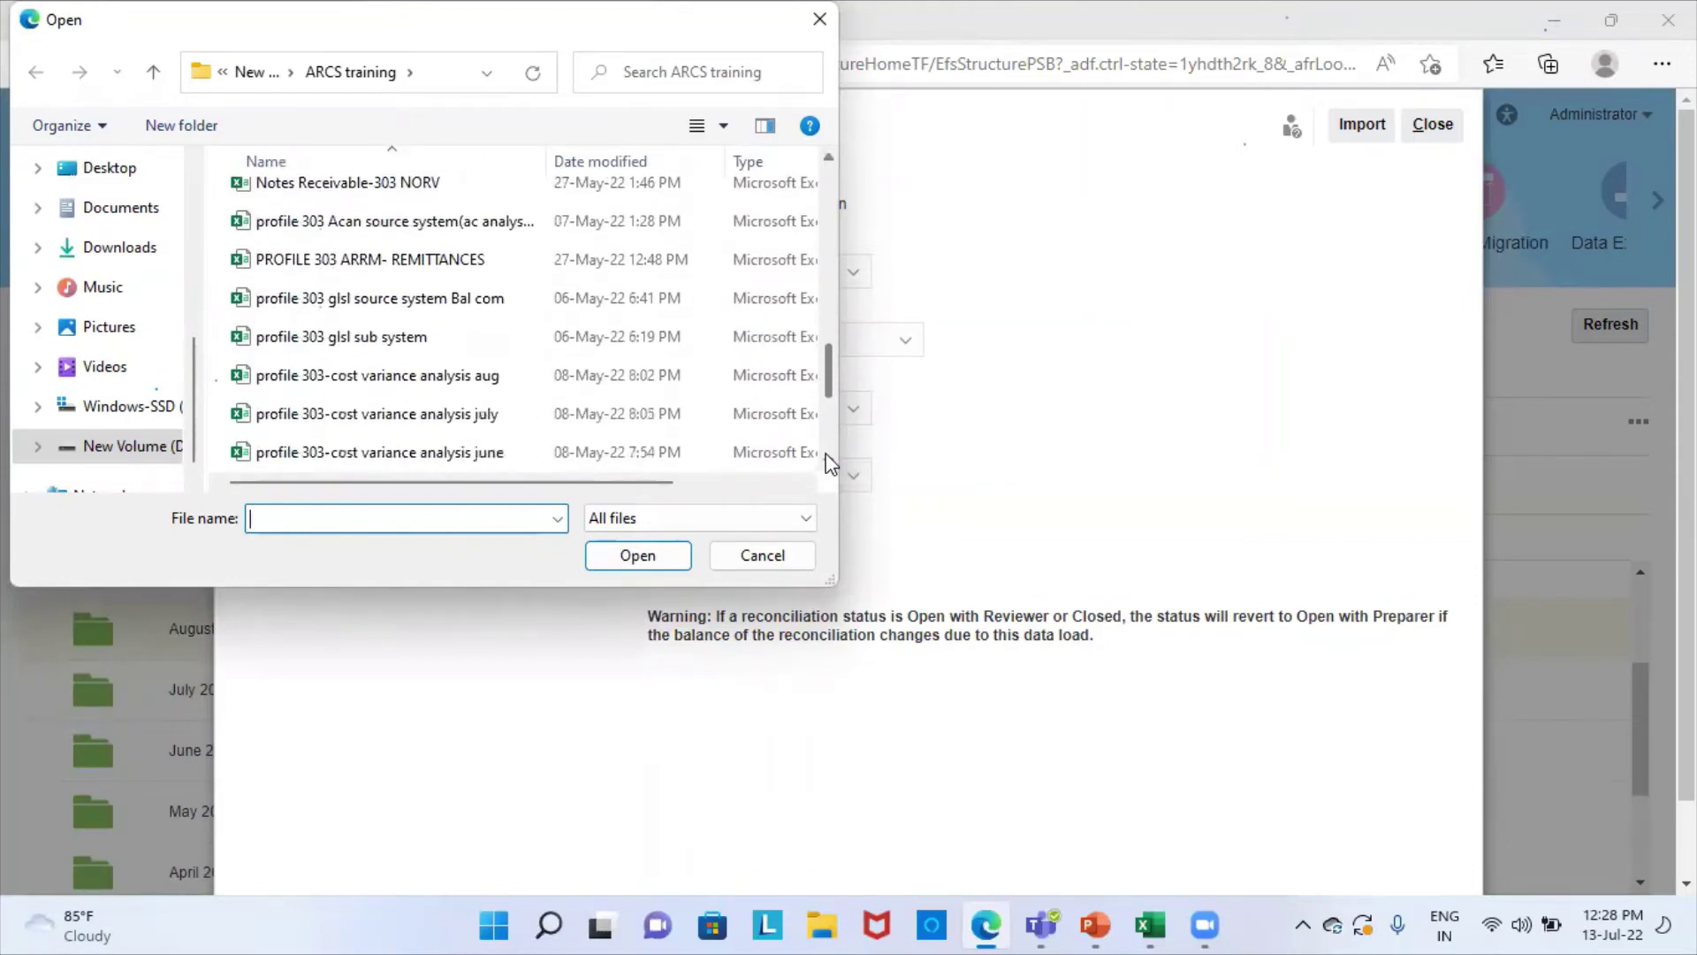
pyautogui.click(480, 380)
pyautogui.click(633, 560)
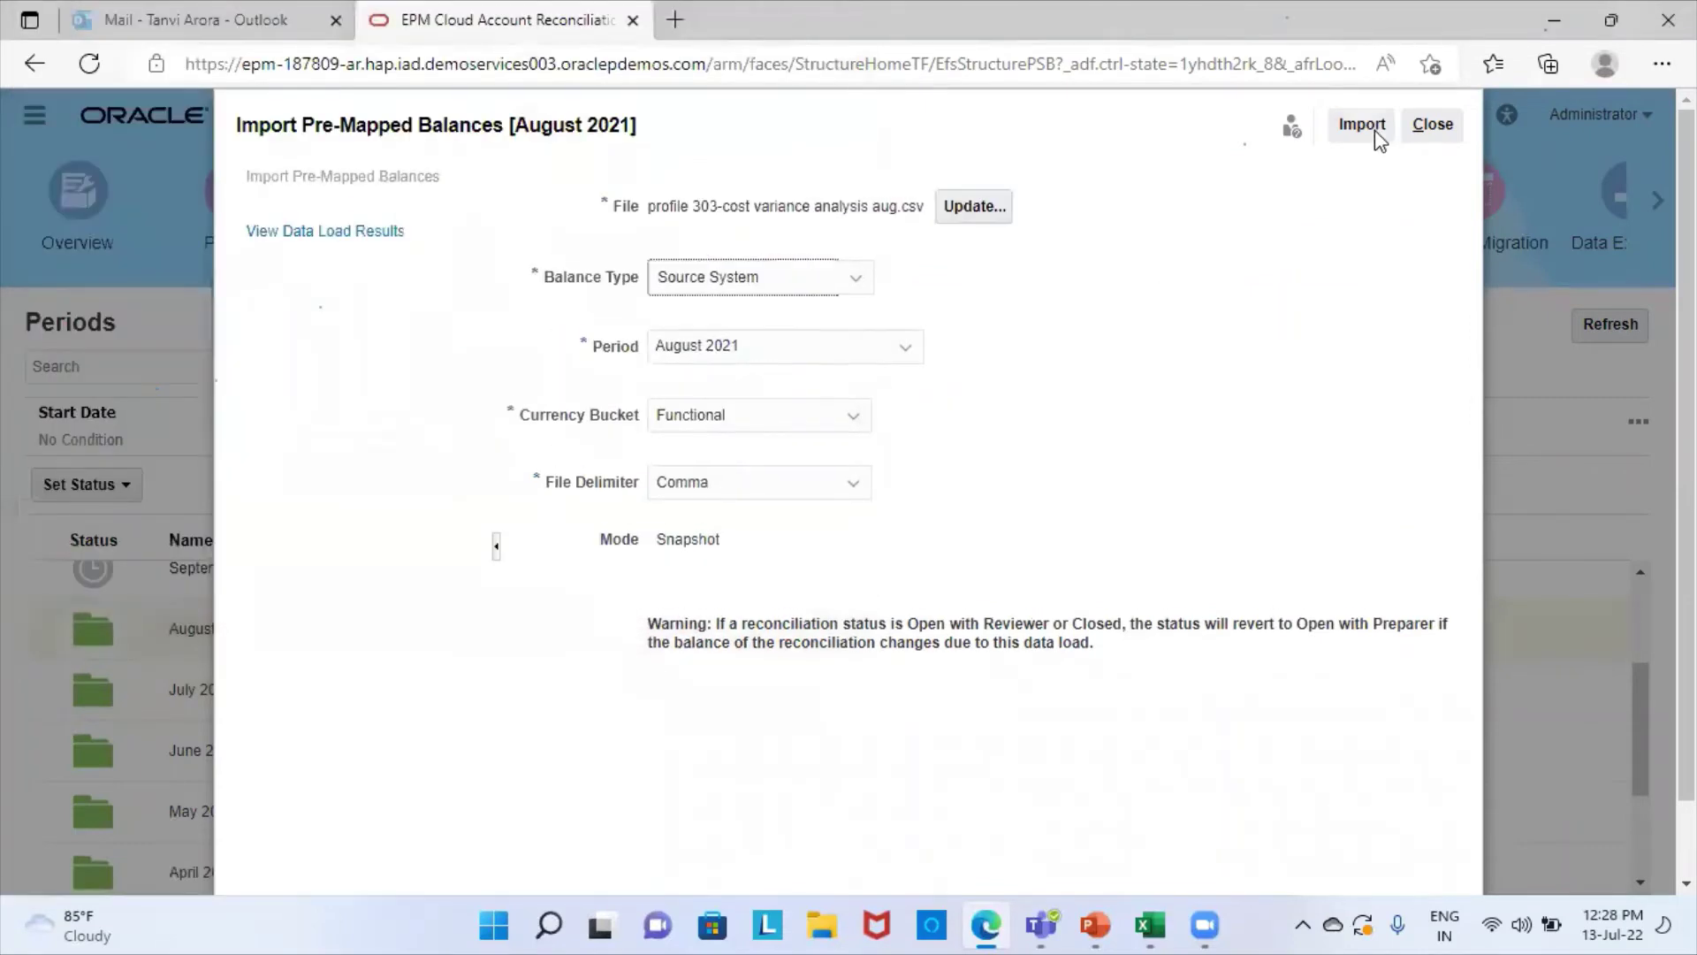
pyautogui.click(1362, 125)
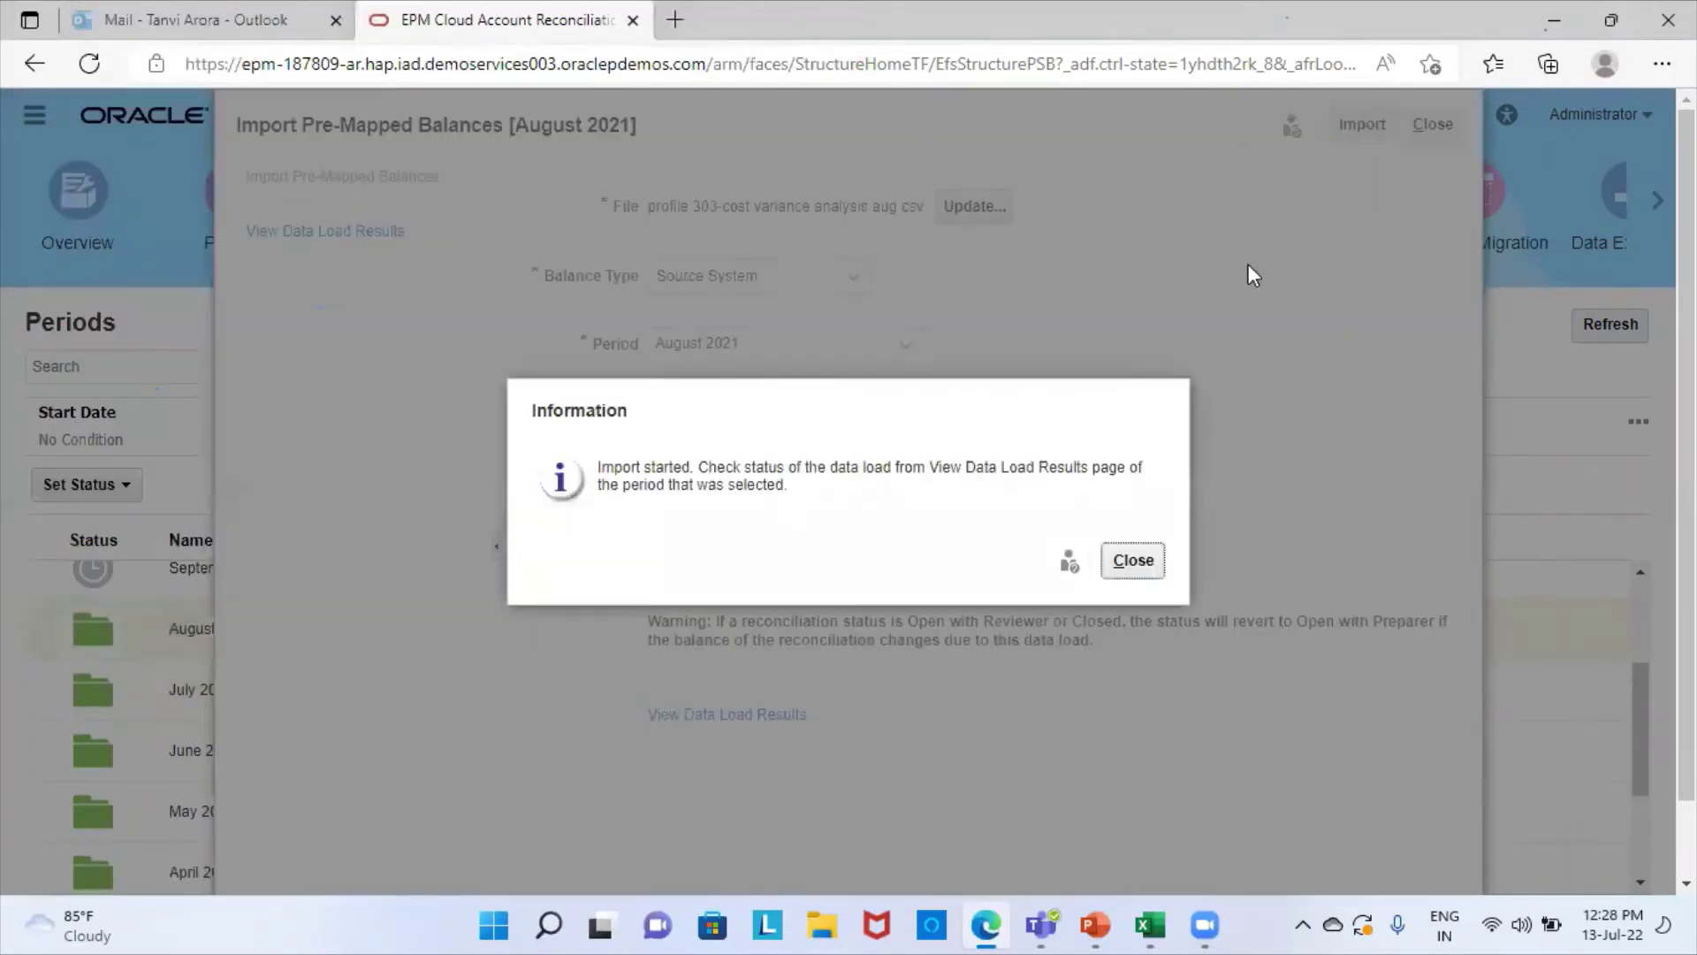
pyautogui.click(1144, 566)
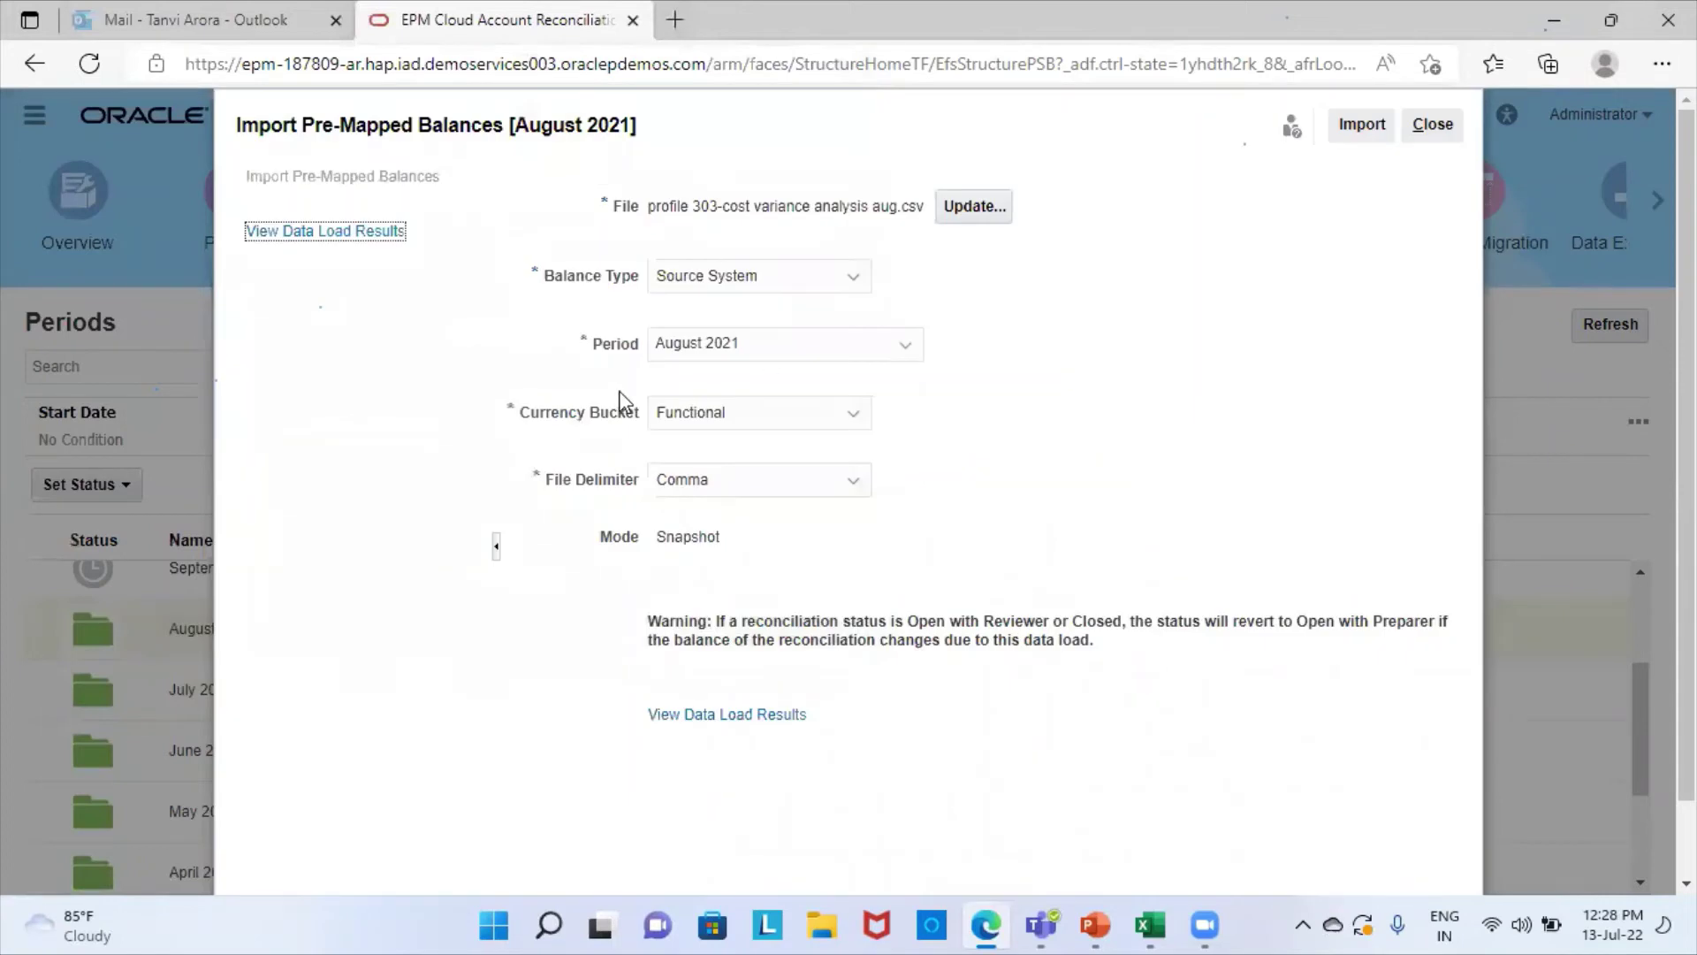
# Step: View and refresh the August 2021 data load results, and close the import dialog
pyautogui.click(362, 234)
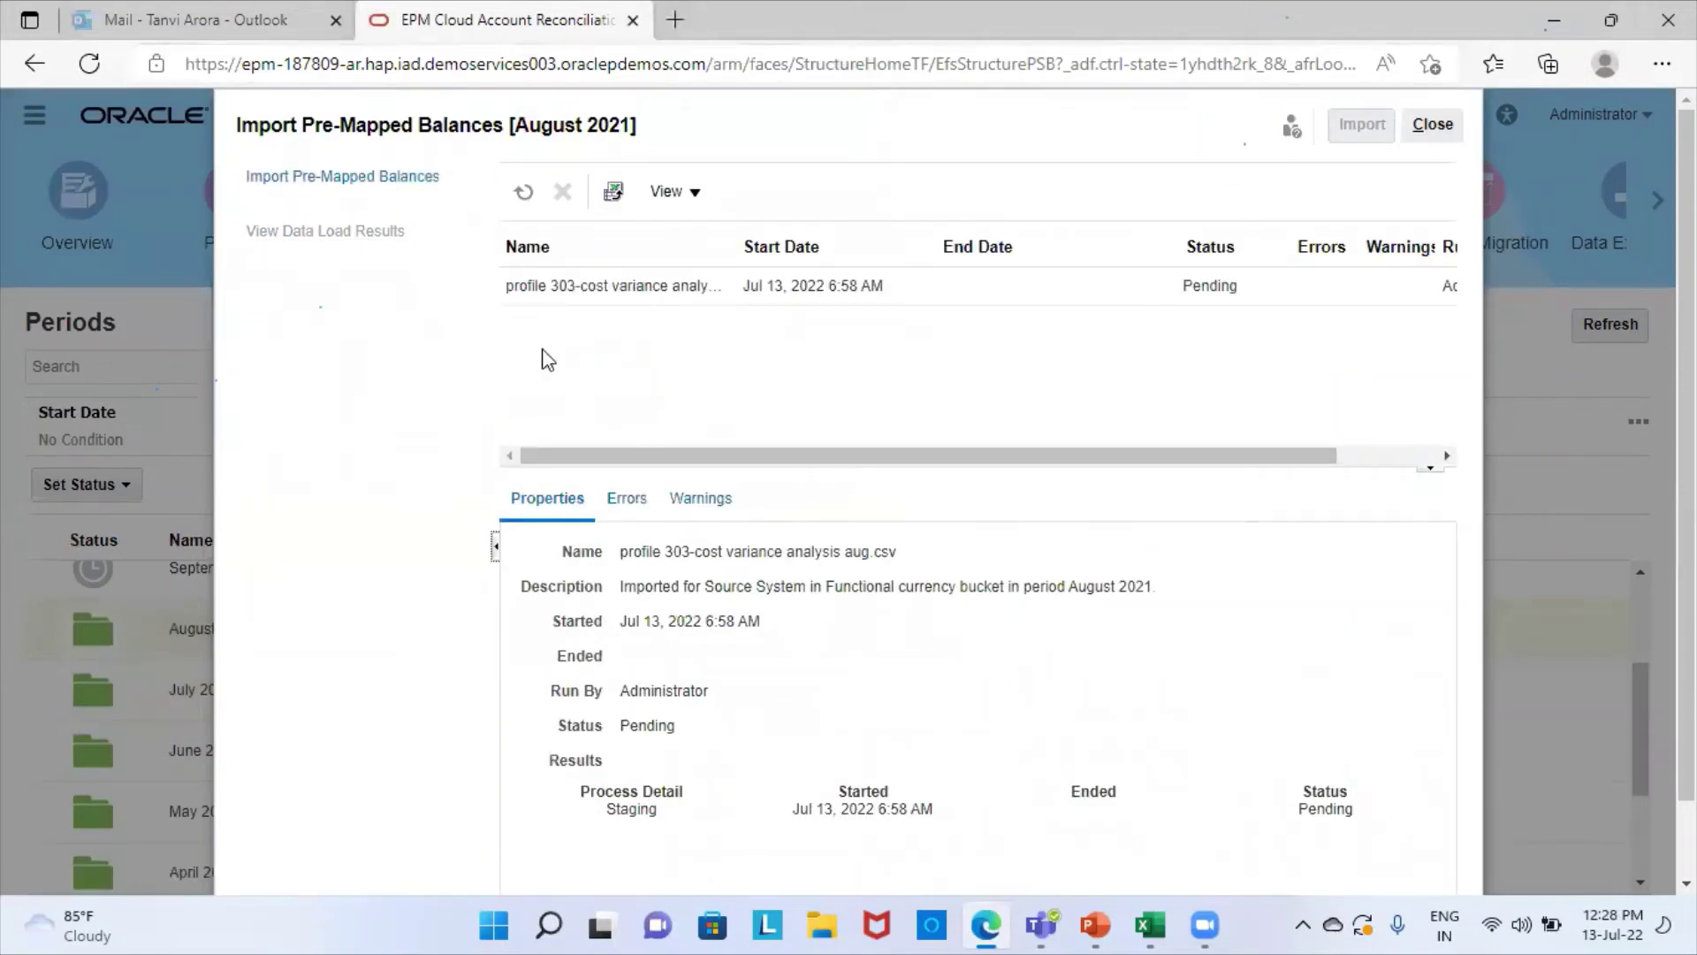
pyautogui.click(524, 193)
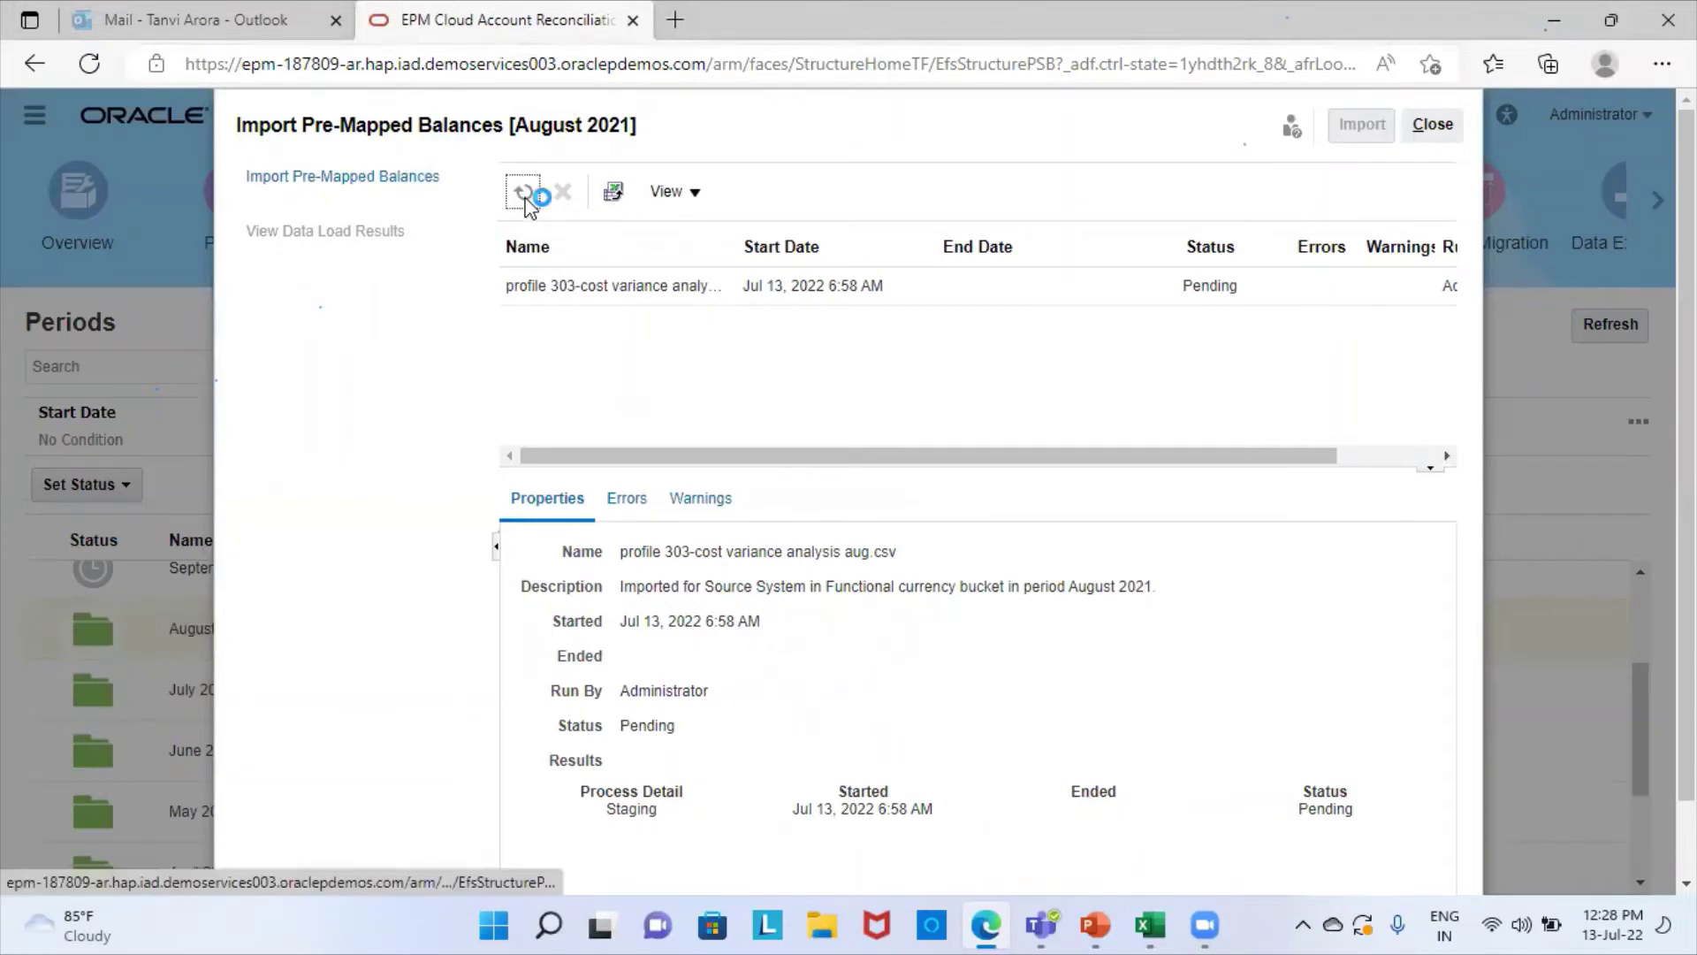
pyautogui.click(1430, 128)
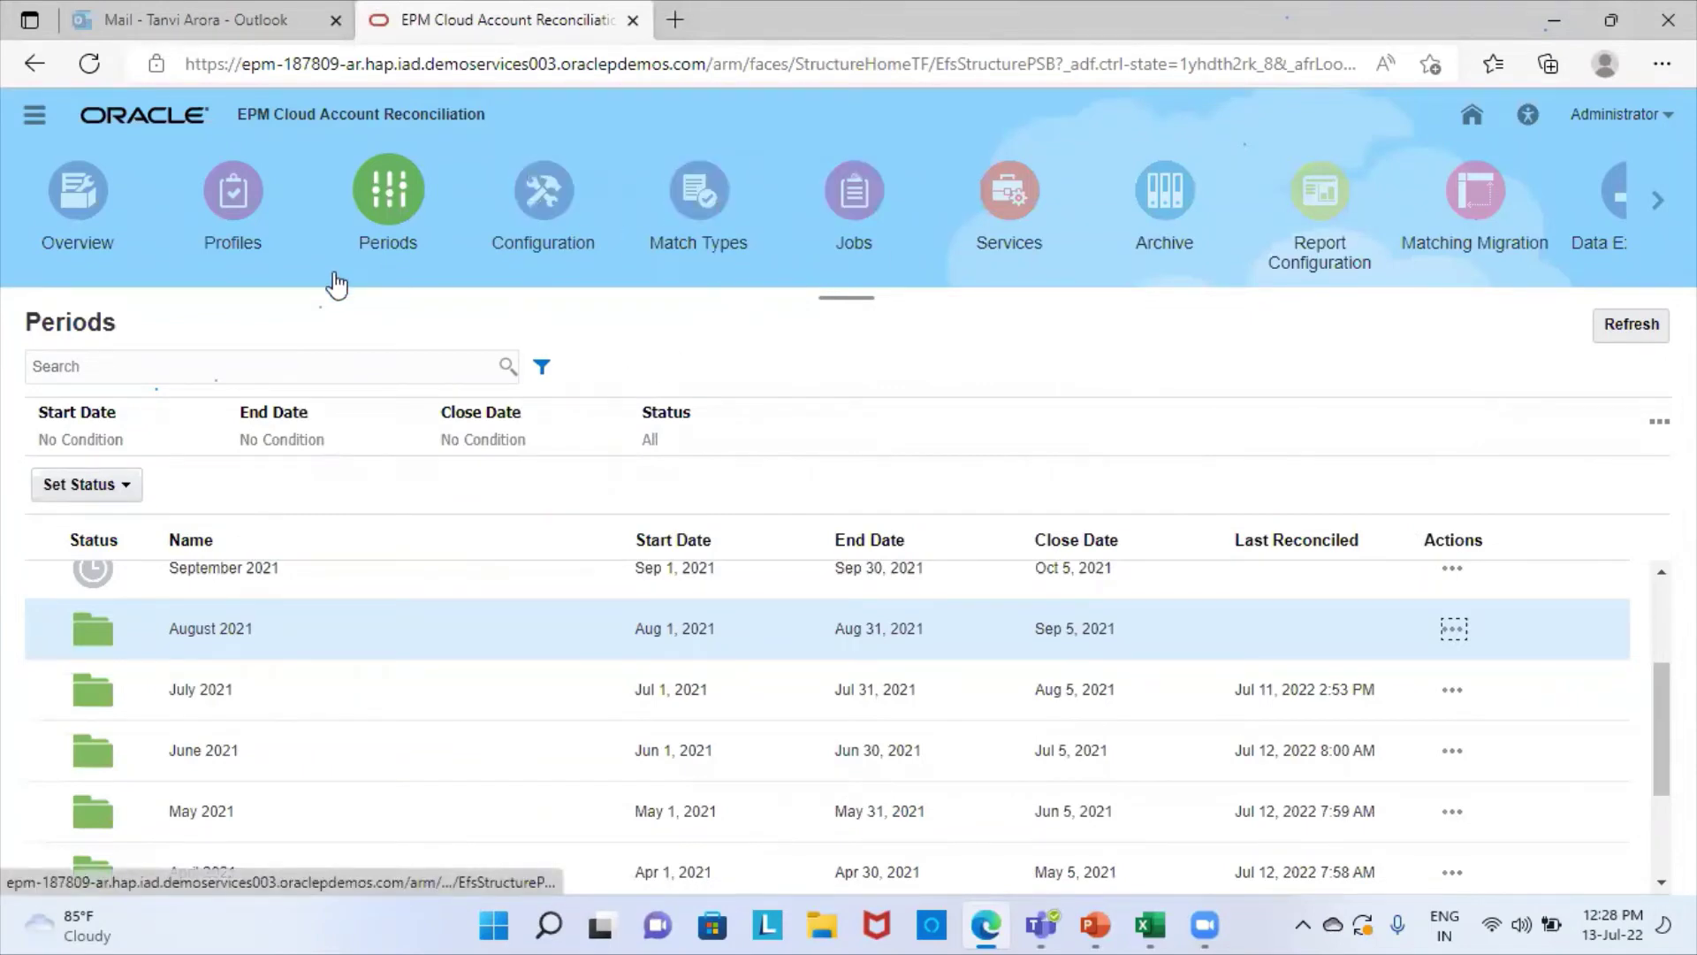
# Step: Go to the profiles list, search for 303-cost and select the matching profile
pyautogui.click(257, 185)
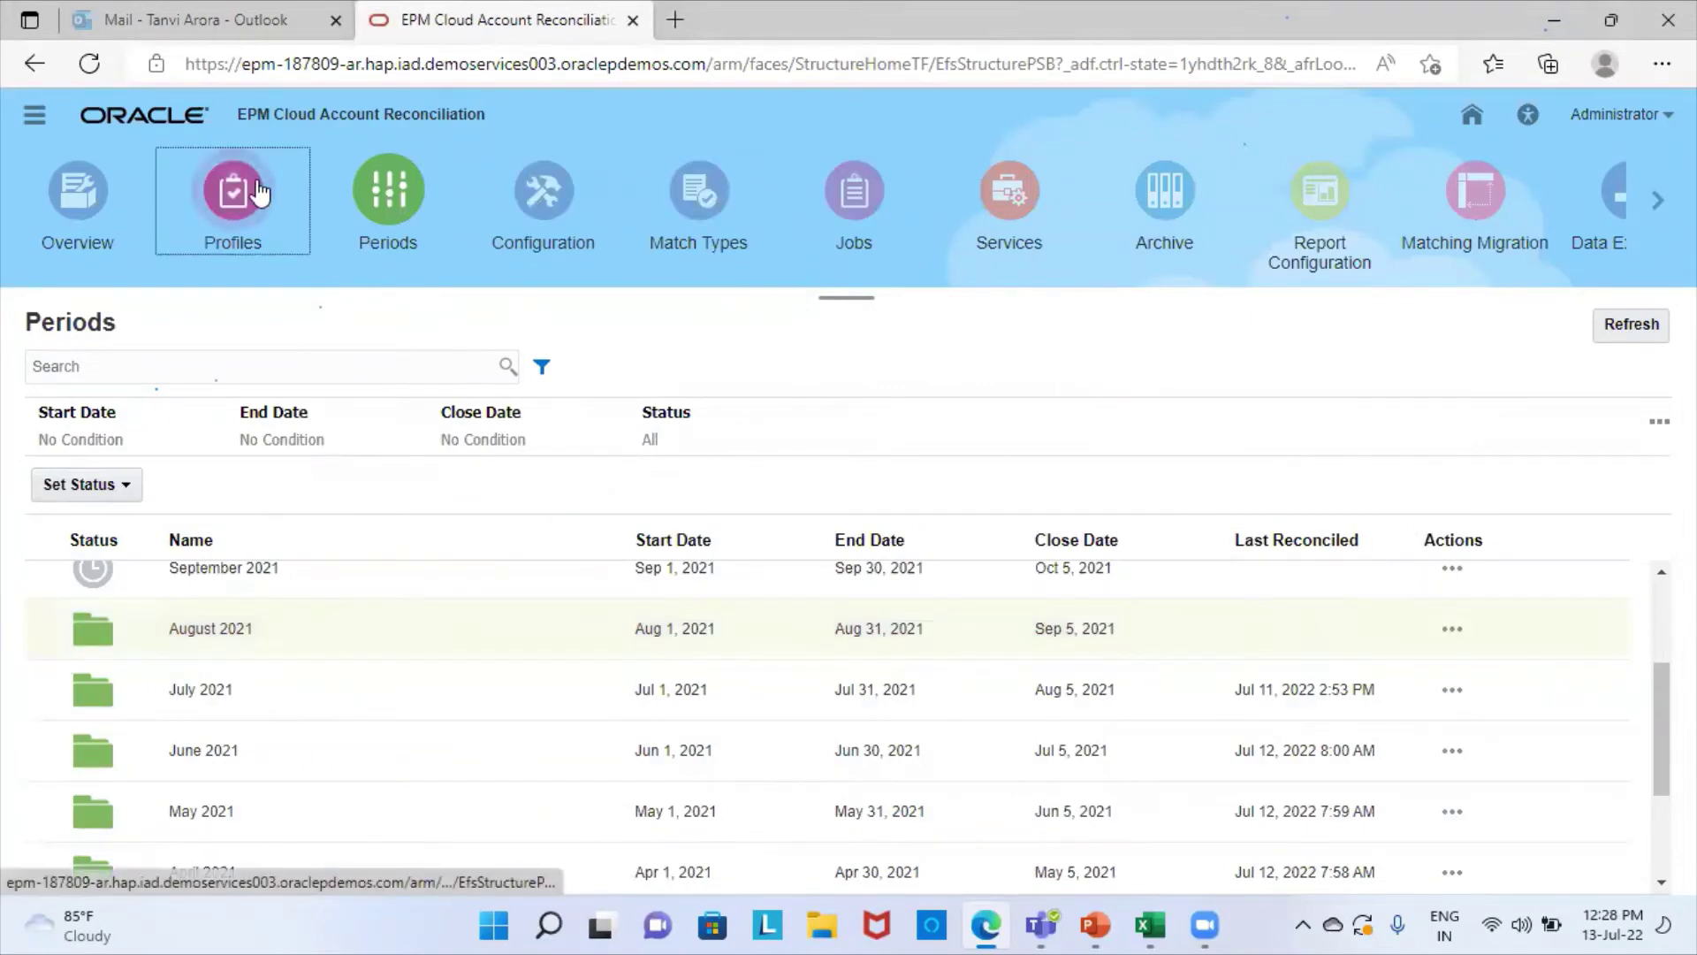
pyautogui.click(294, 371)
pyautogui.write('303-cost')
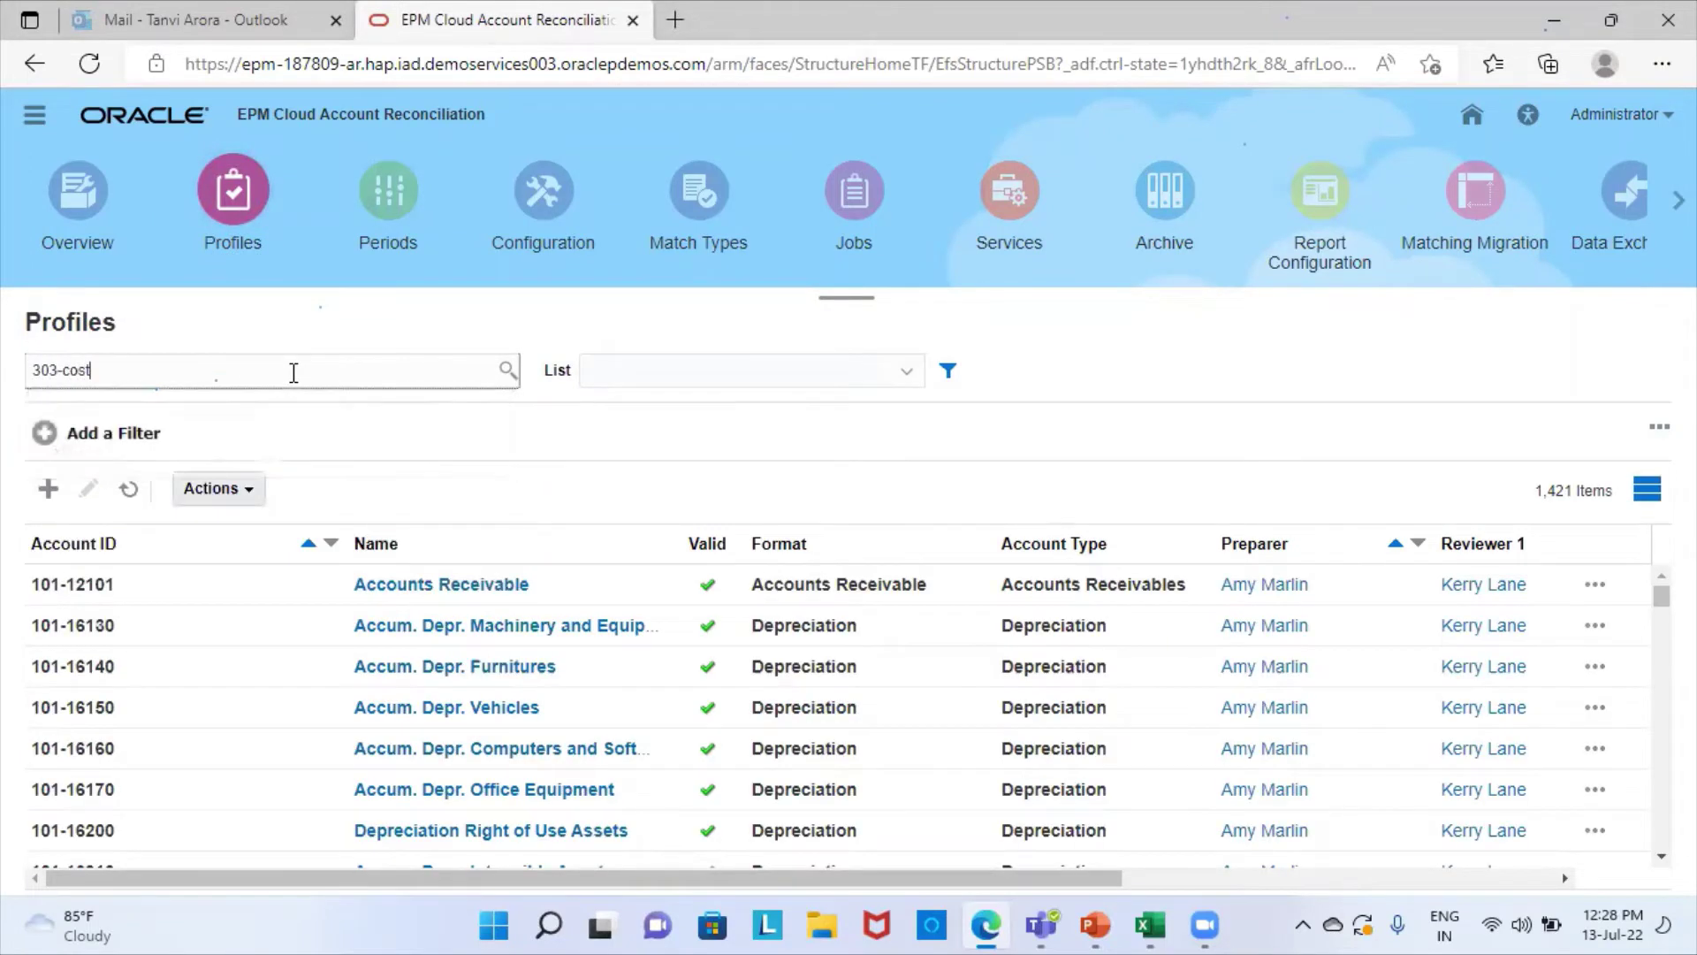
pyautogui.press('Return')
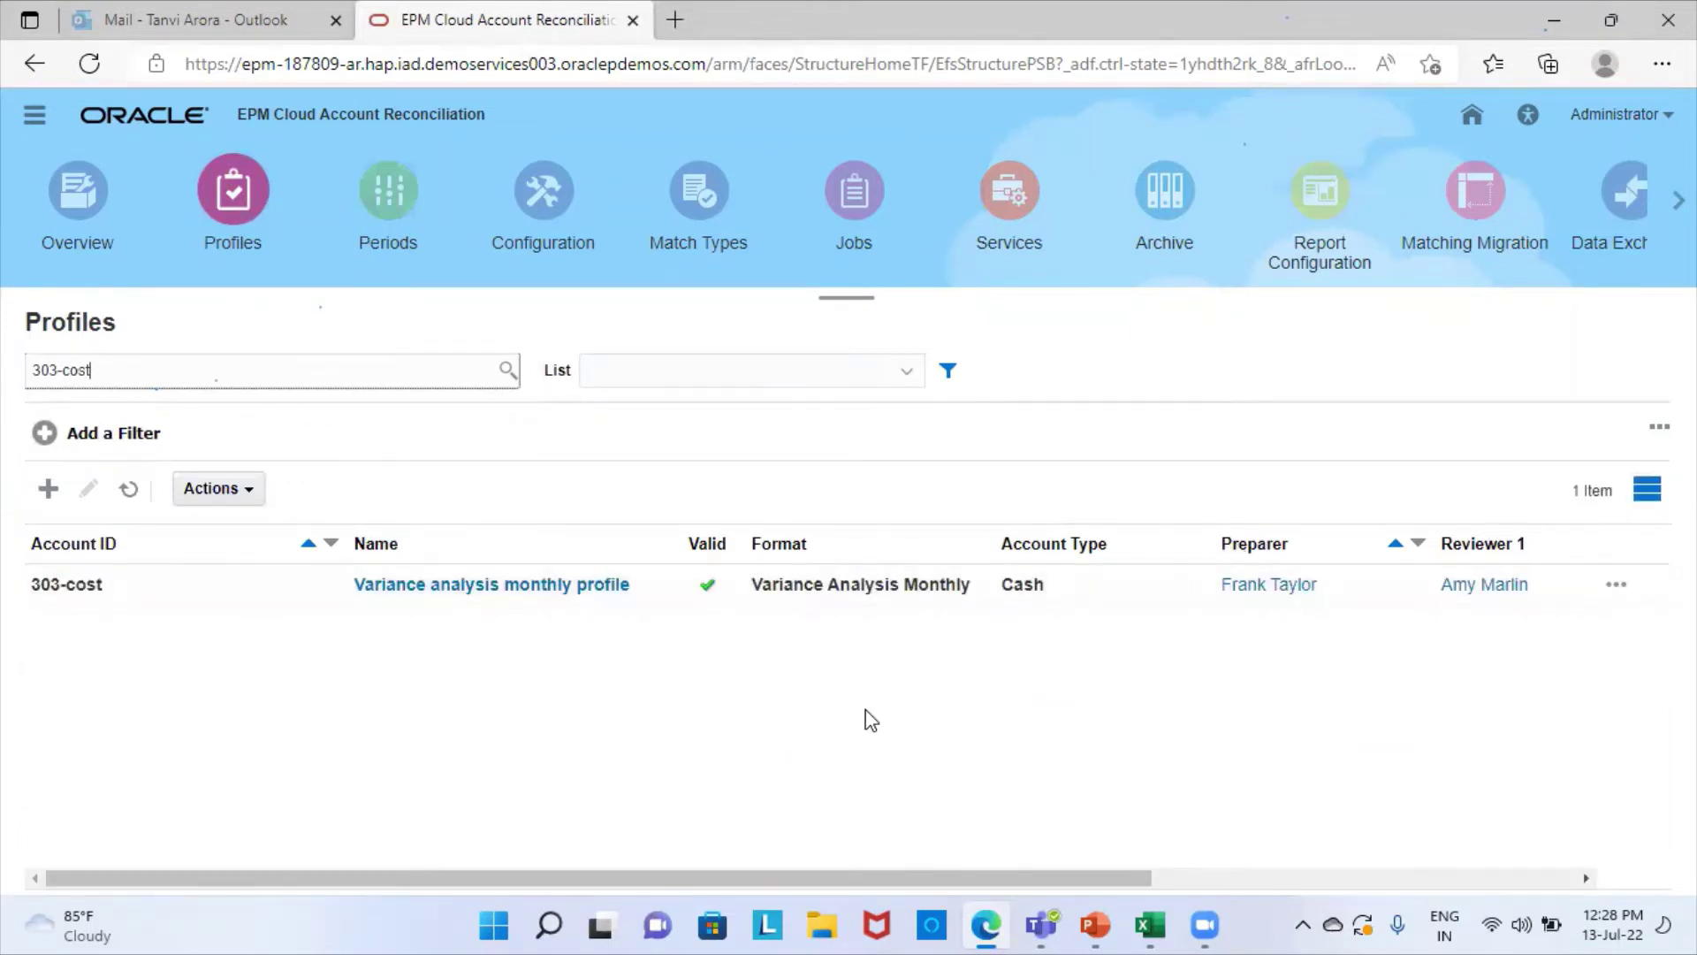
pyautogui.click(256, 586)
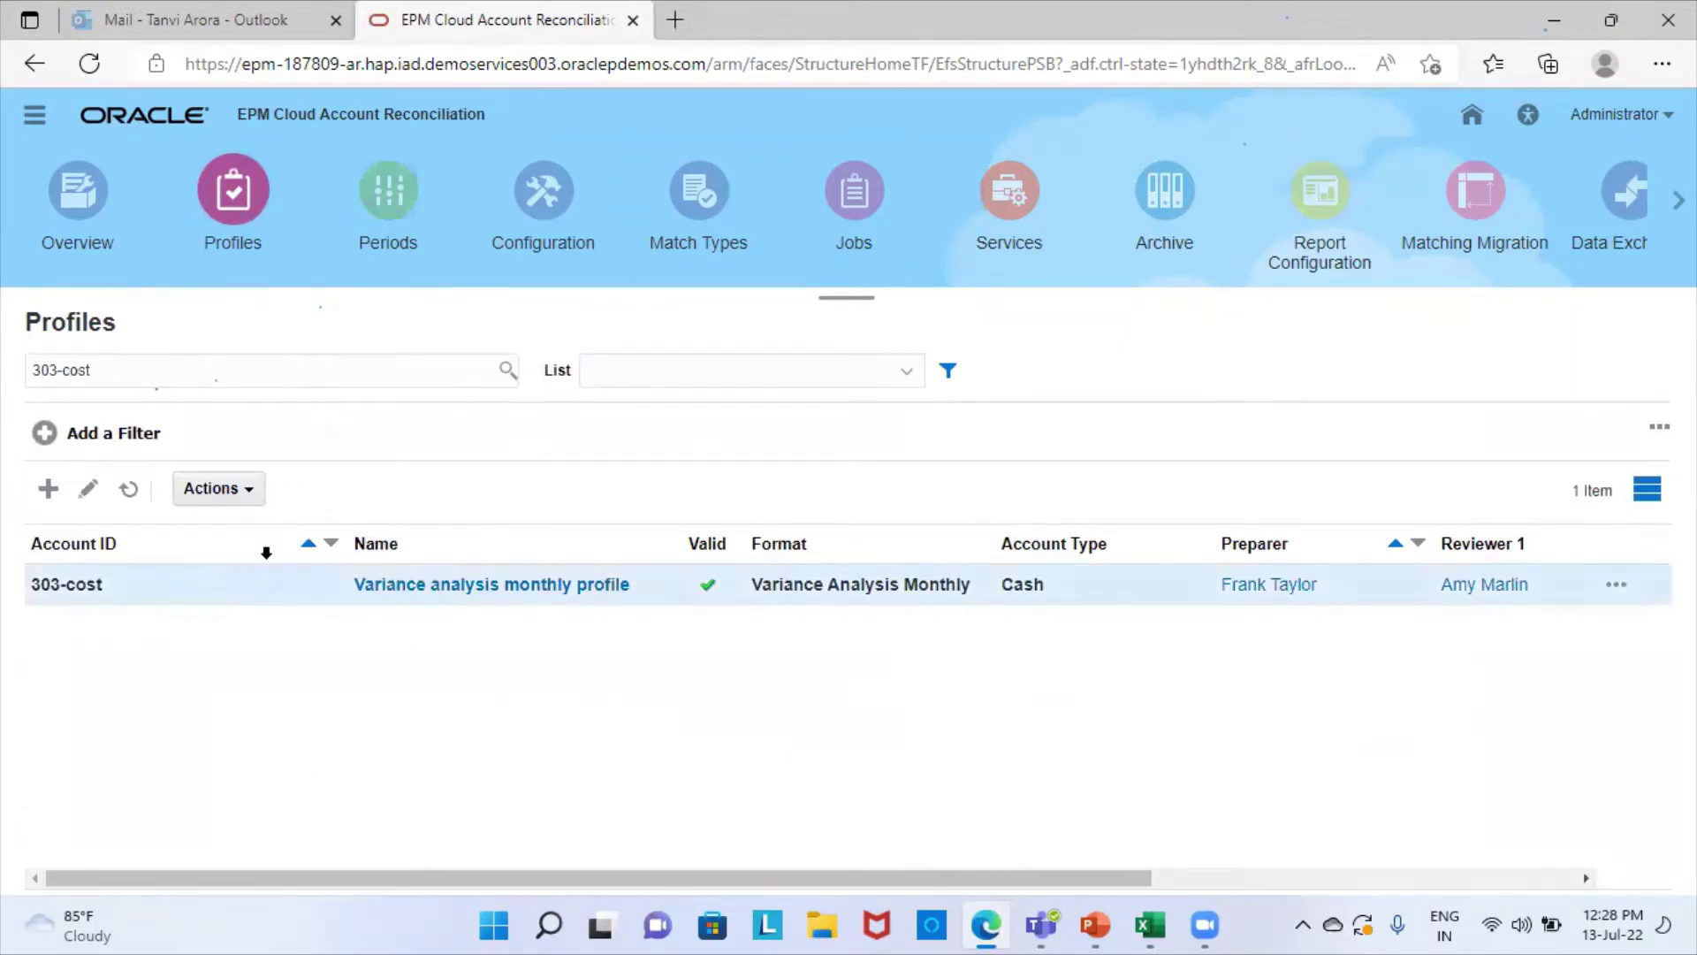
# Step: Create the June 2021 reconciliation for the selected 303-cost profile and close its results
pyautogui.click(256, 488)
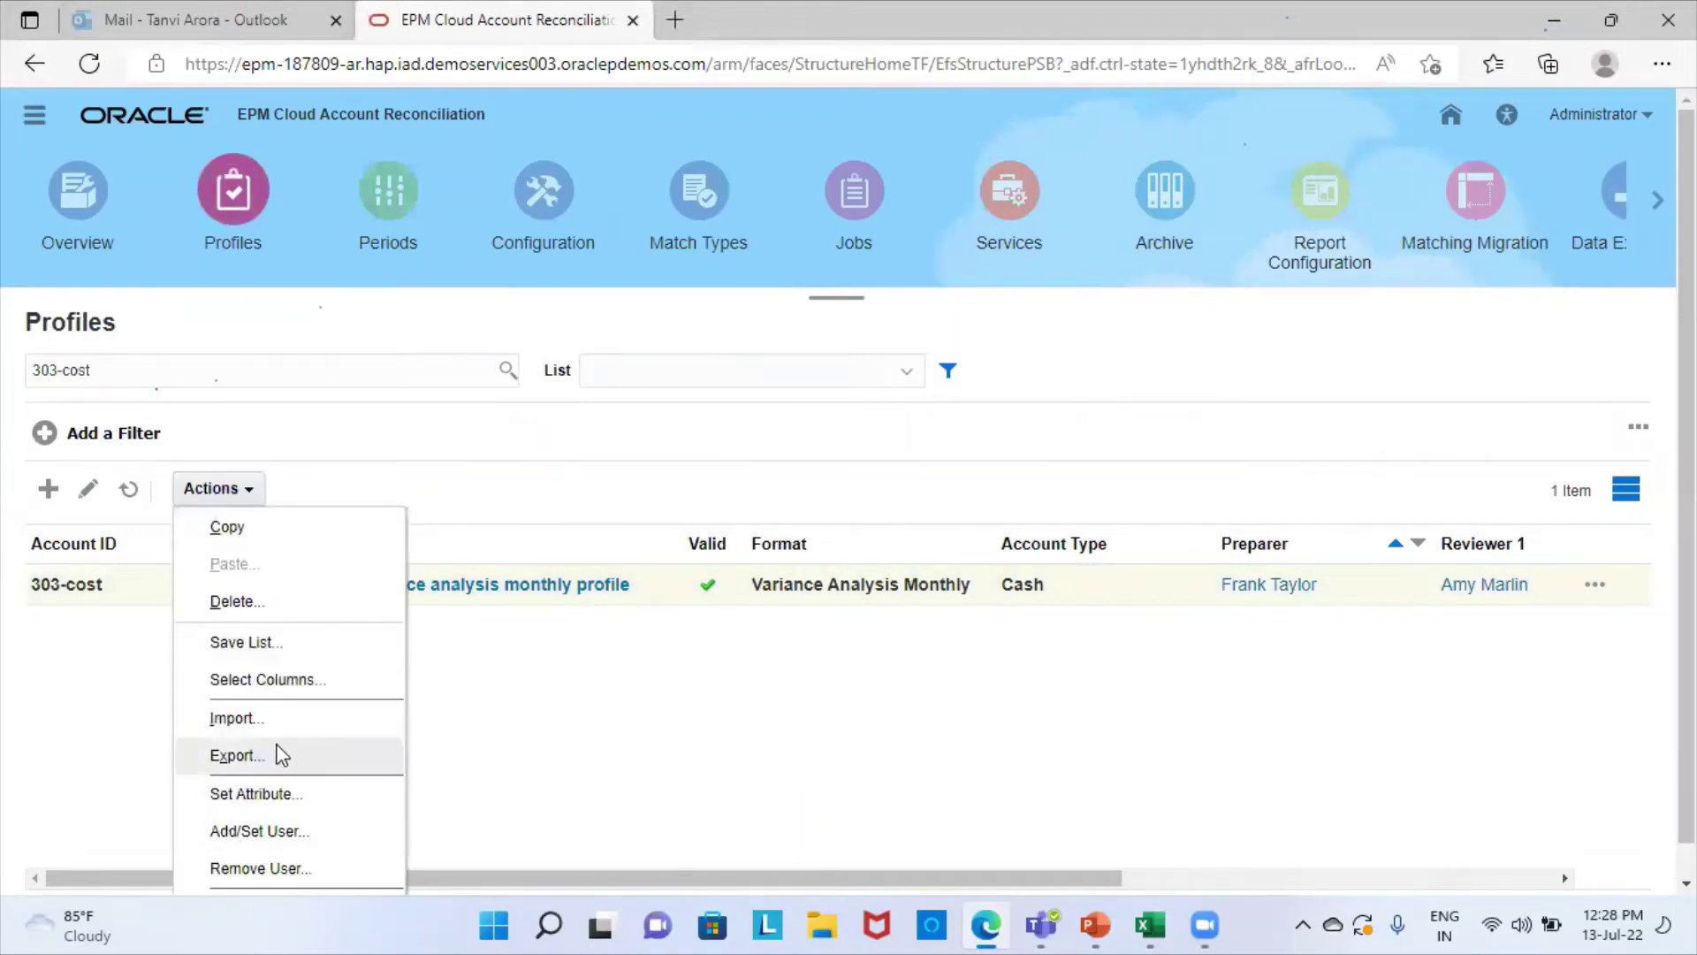
pyautogui.scroll(-1, 281, 755)
pyautogui.click(265, 874)
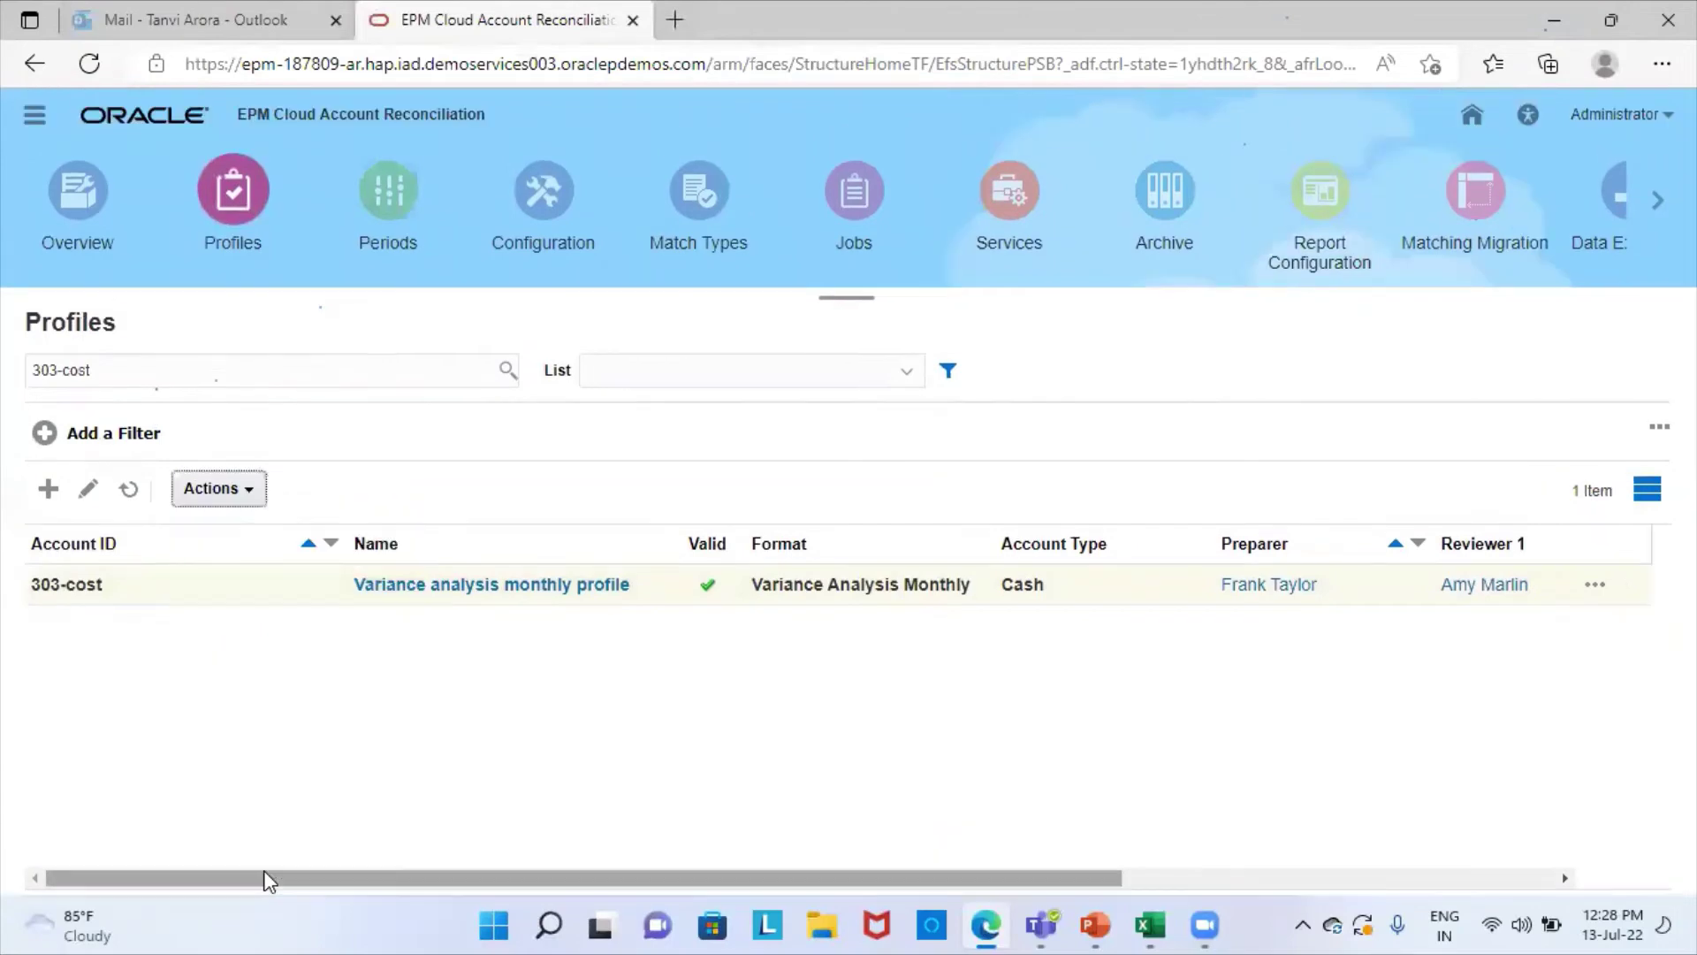
pyautogui.click(908, 517)
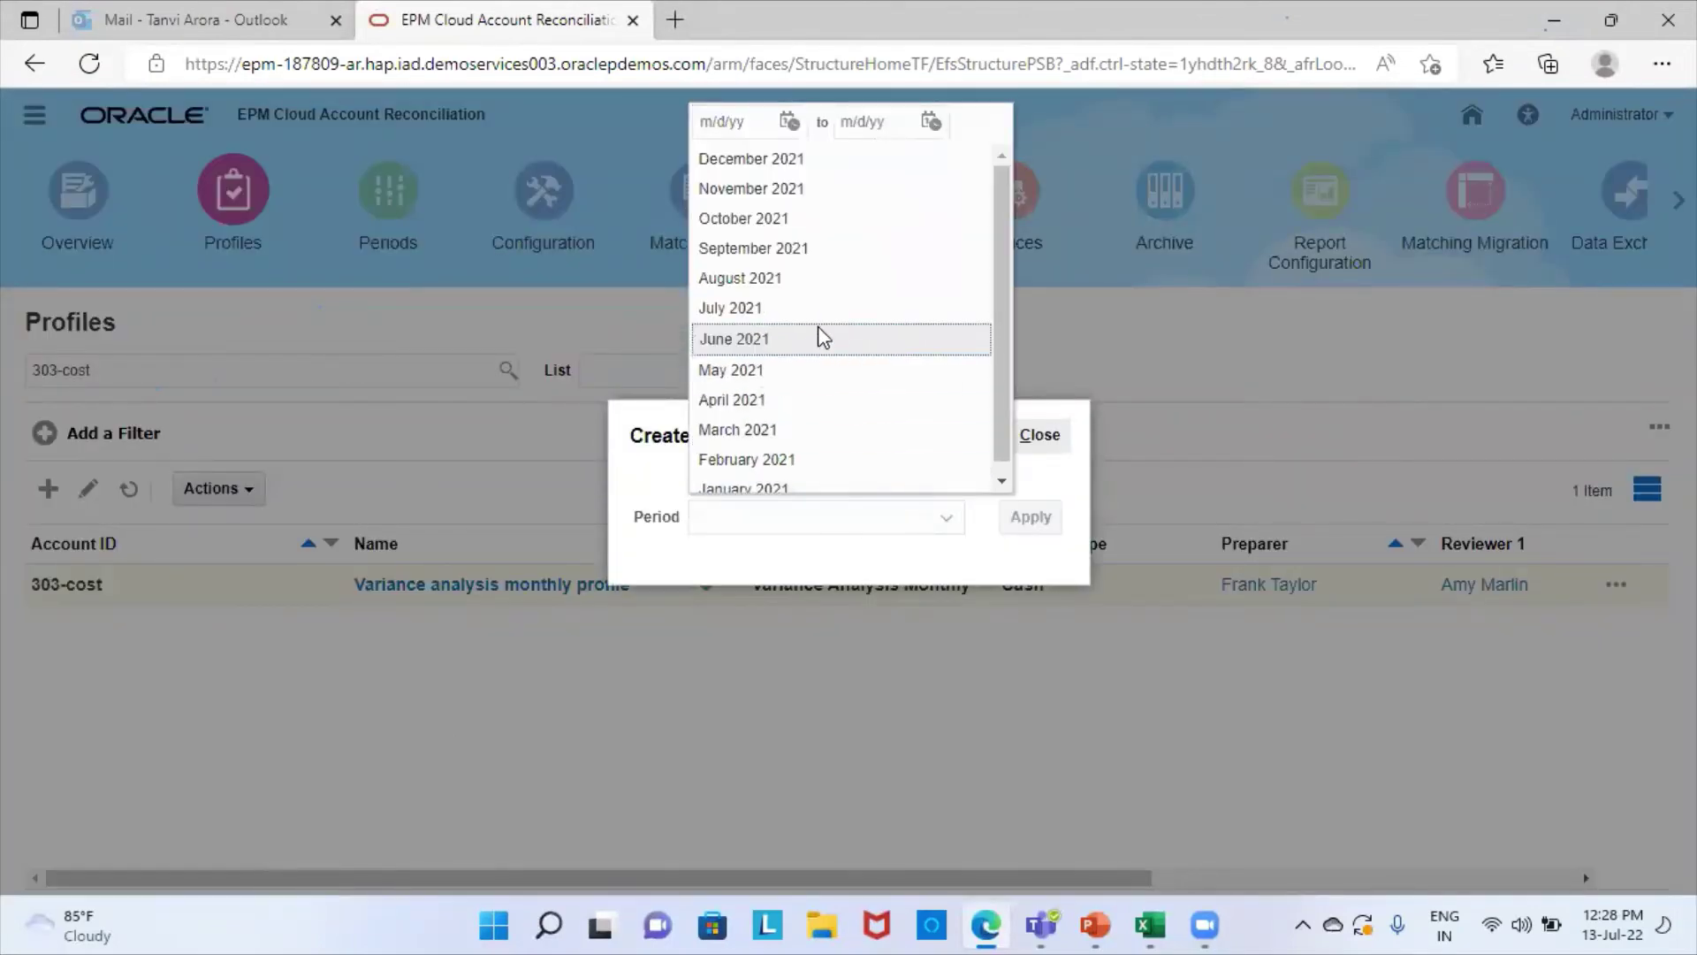
pyautogui.click(822, 338)
pyautogui.click(1036, 523)
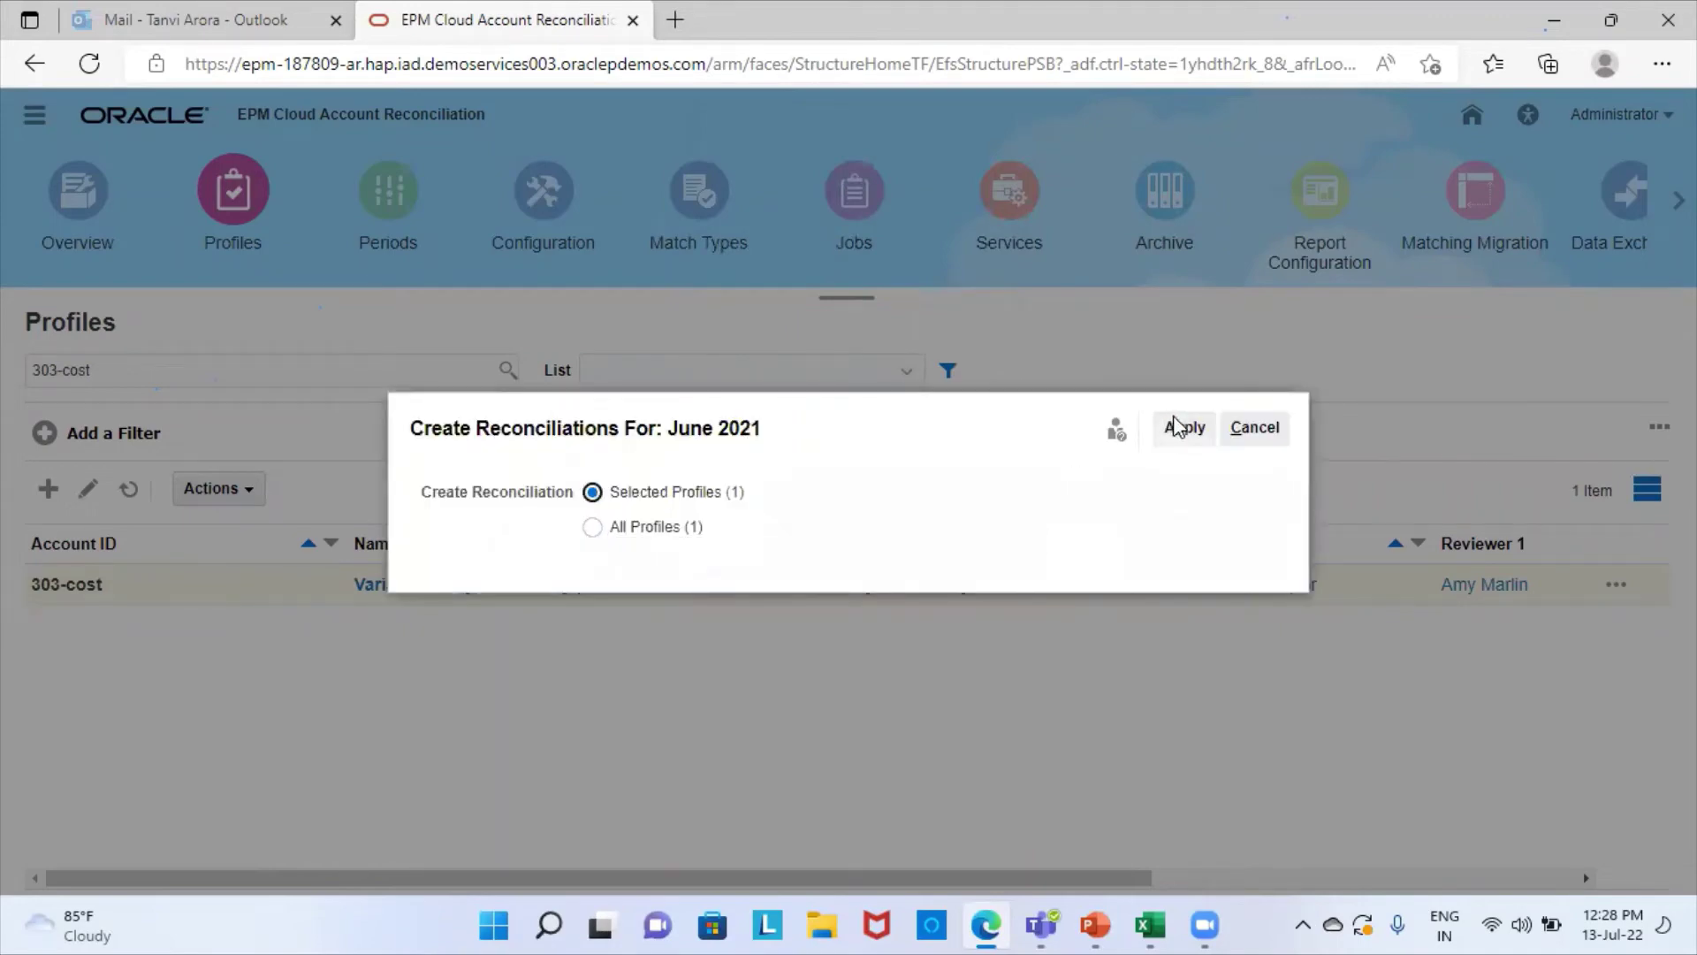
pyautogui.click(1176, 428)
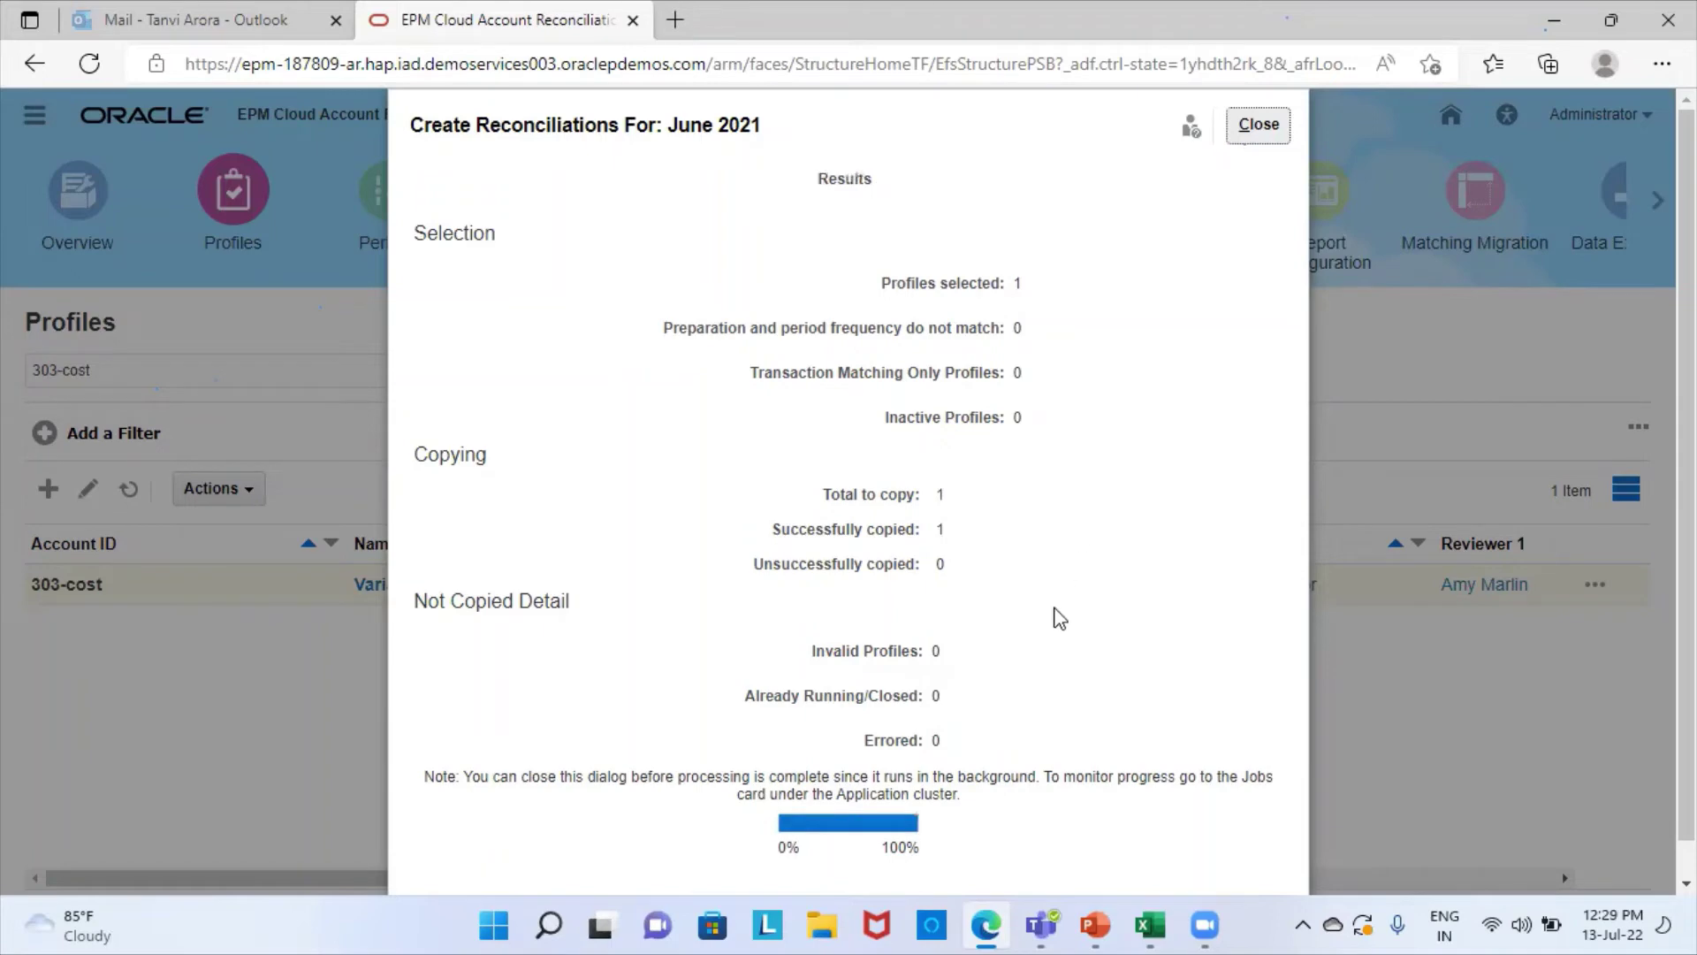
pyautogui.click(1259, 125)
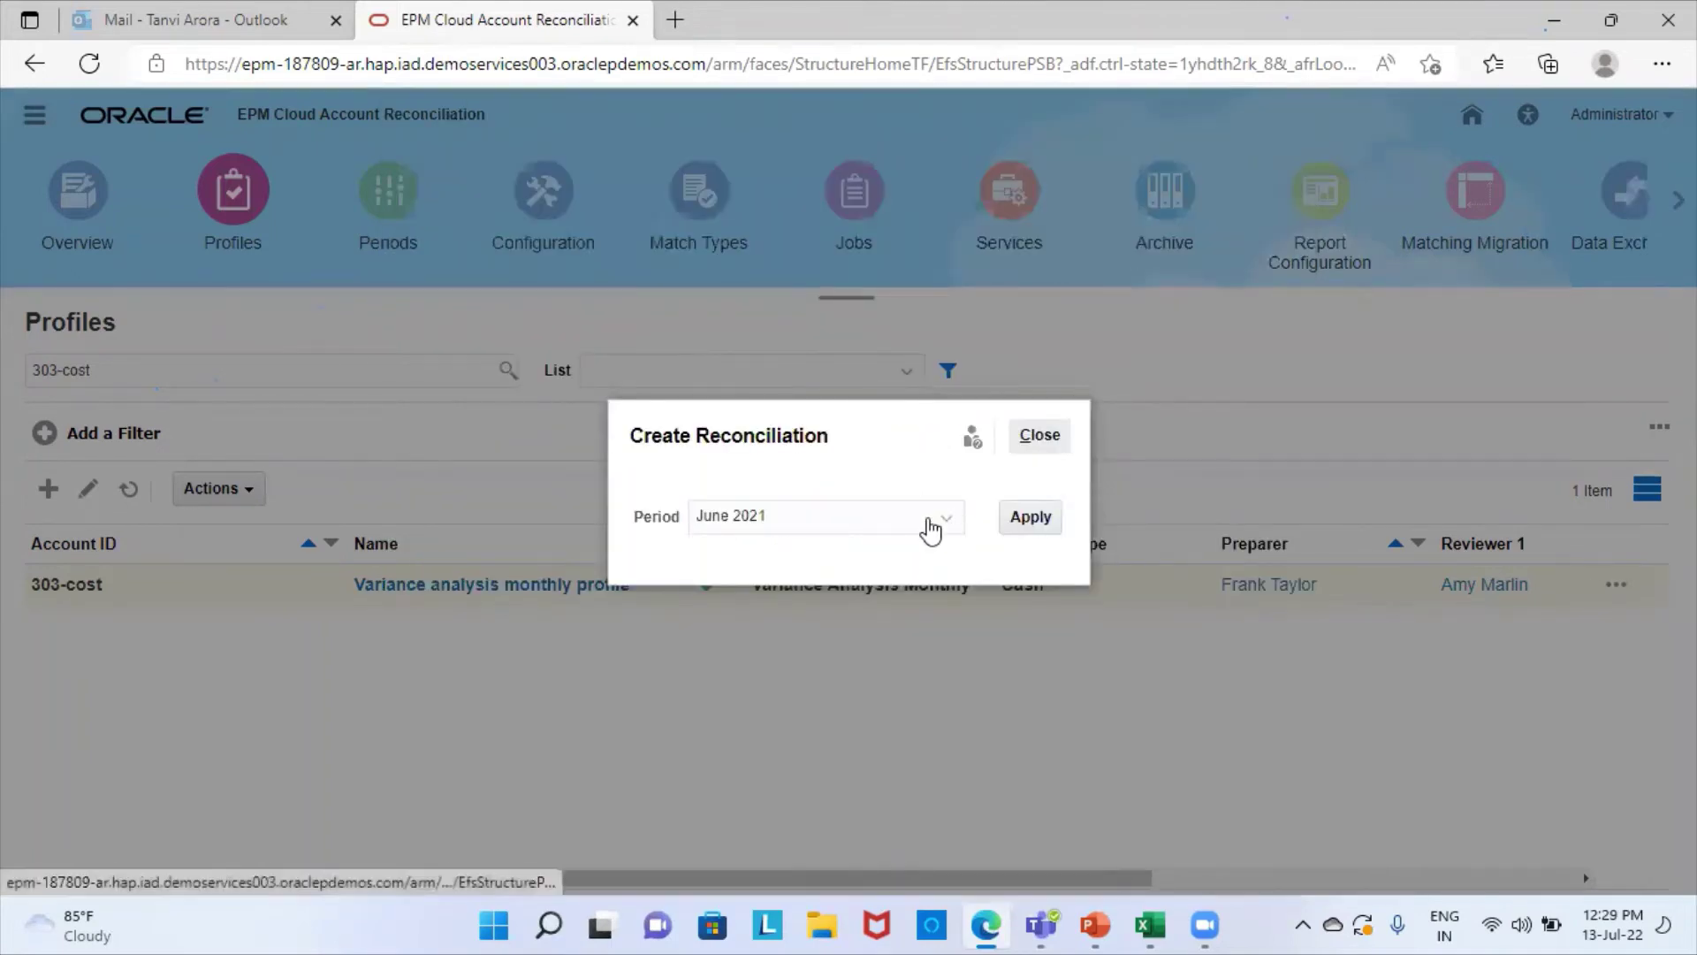
# Step: Create the July 2021 reconciliation for the selected profile and close its results
pyautogui.click(930, 529)
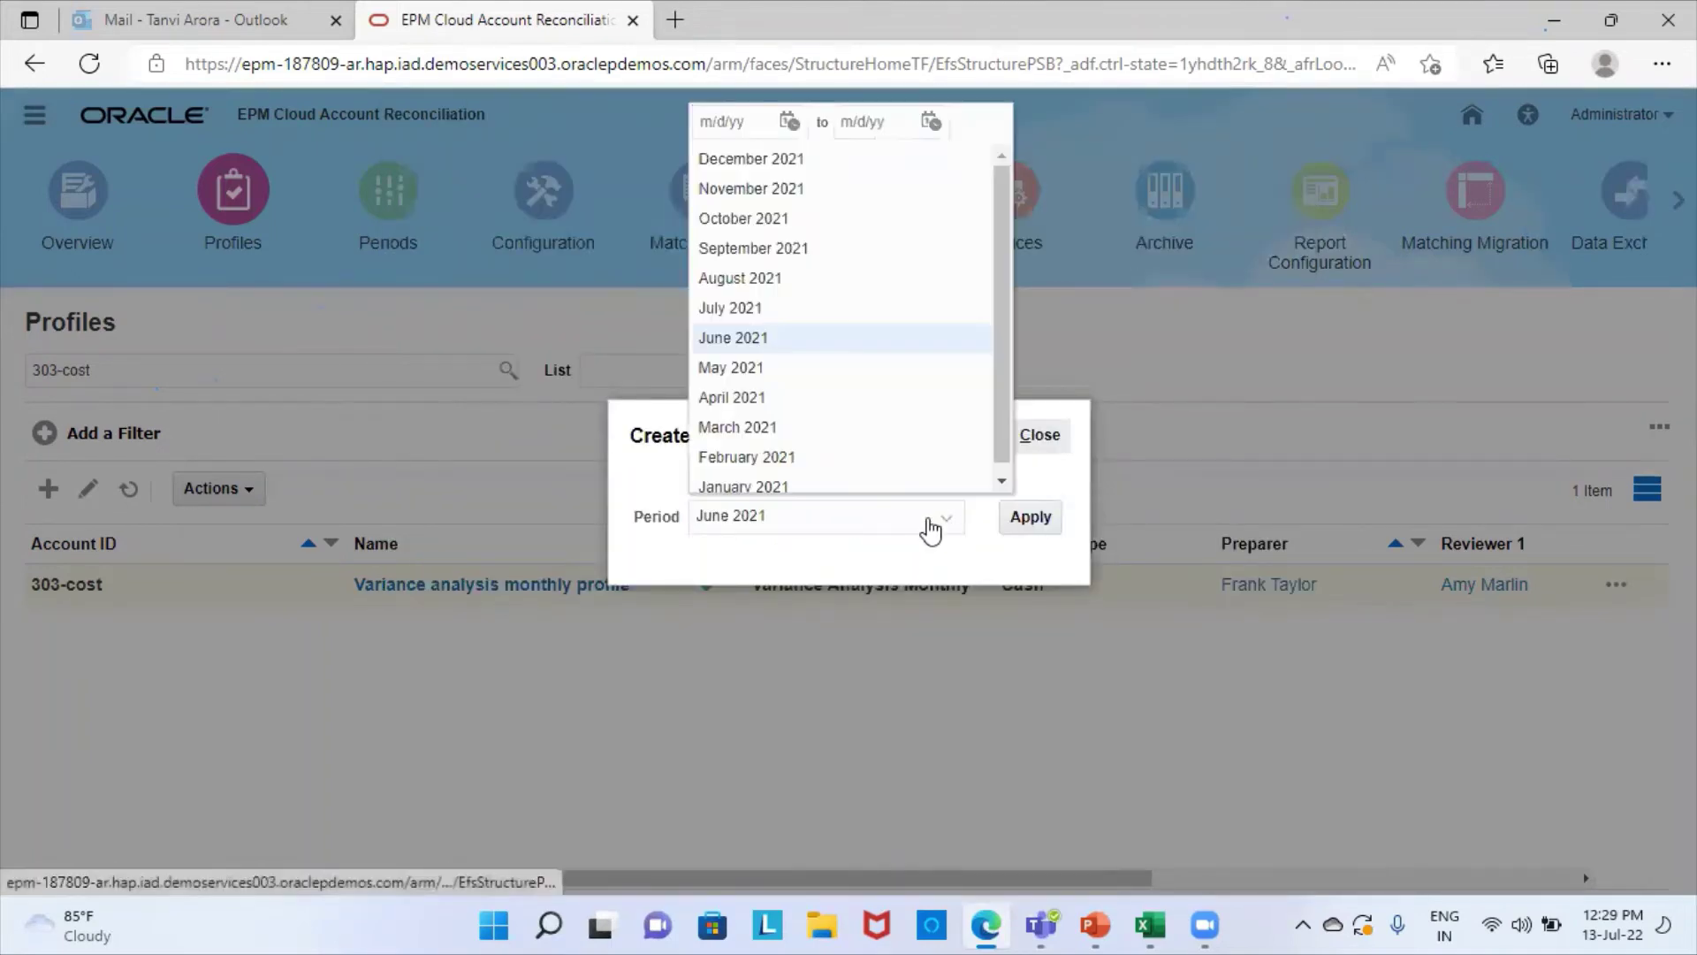
pyautogui.click(778, 311)
pyautogui.click(1046, 529)
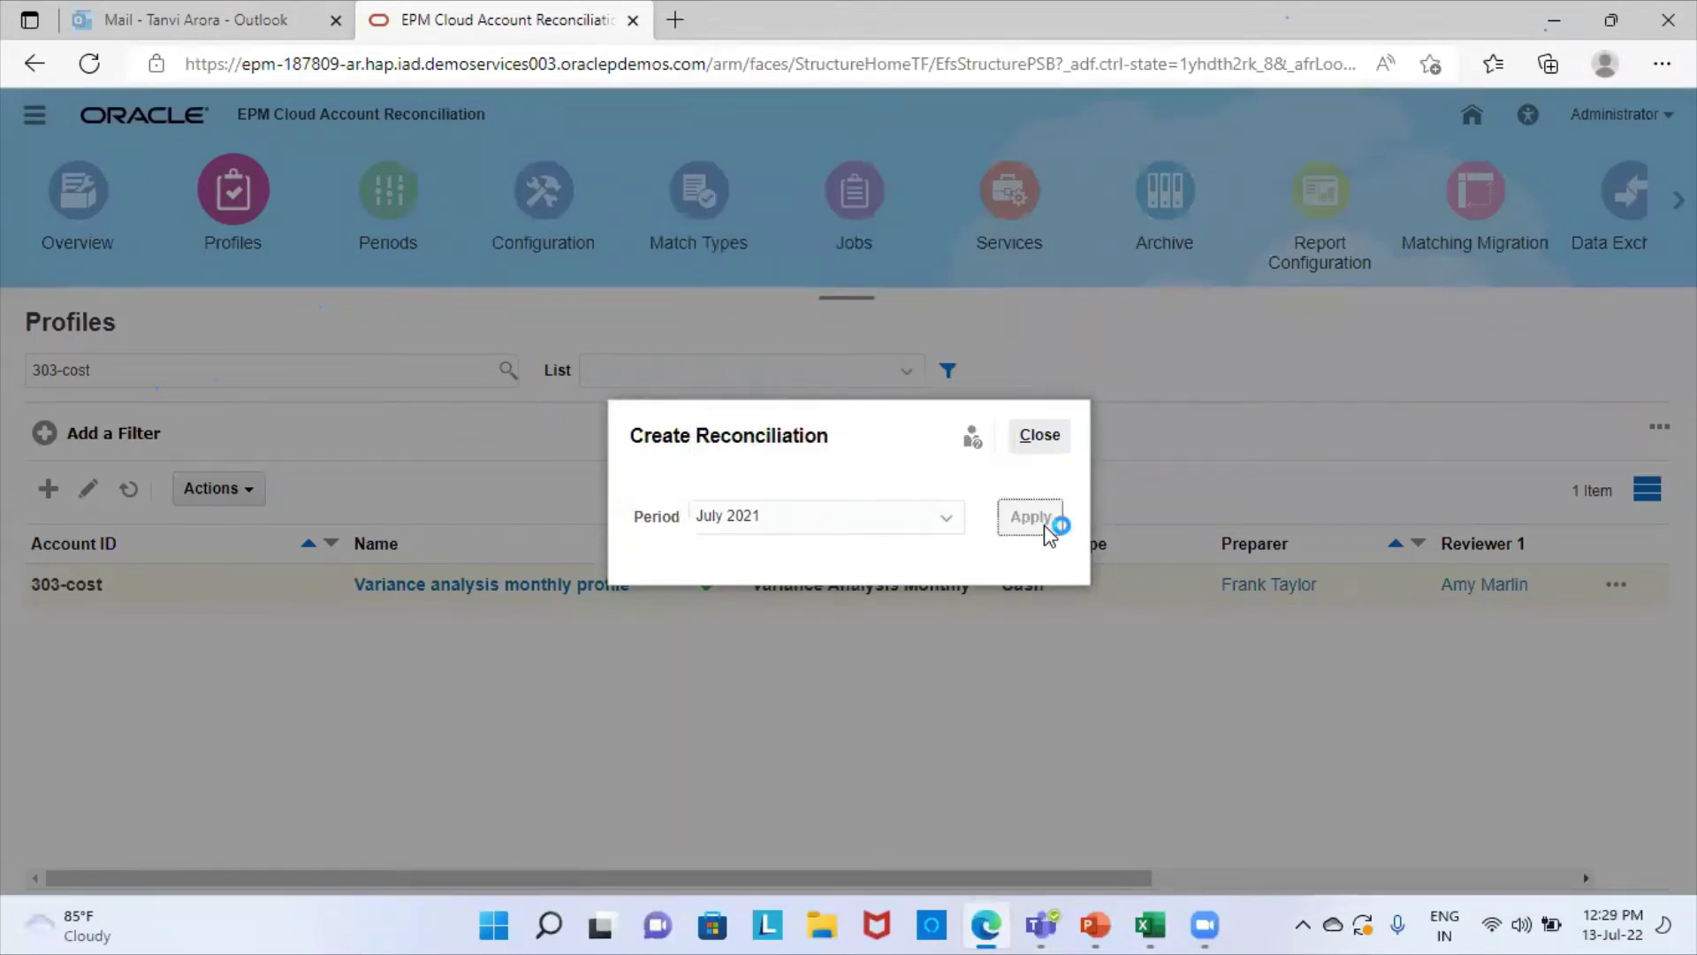
pyautogui.click(1185, 430)
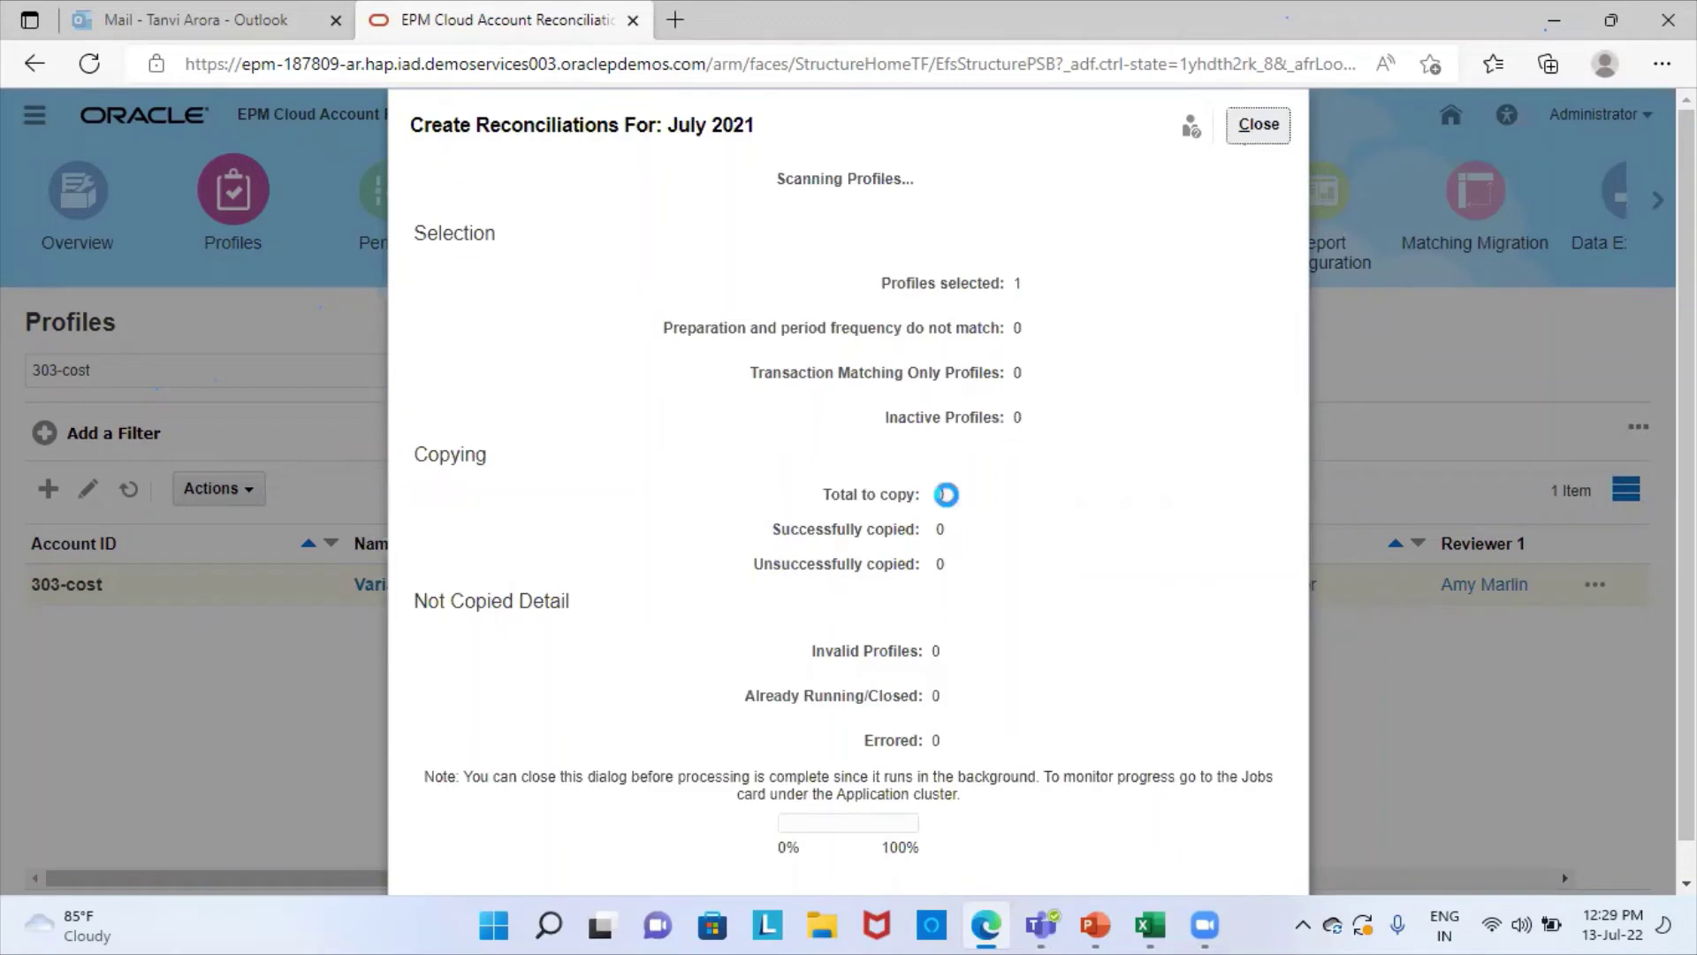
pyautogui.click(1259, 123)
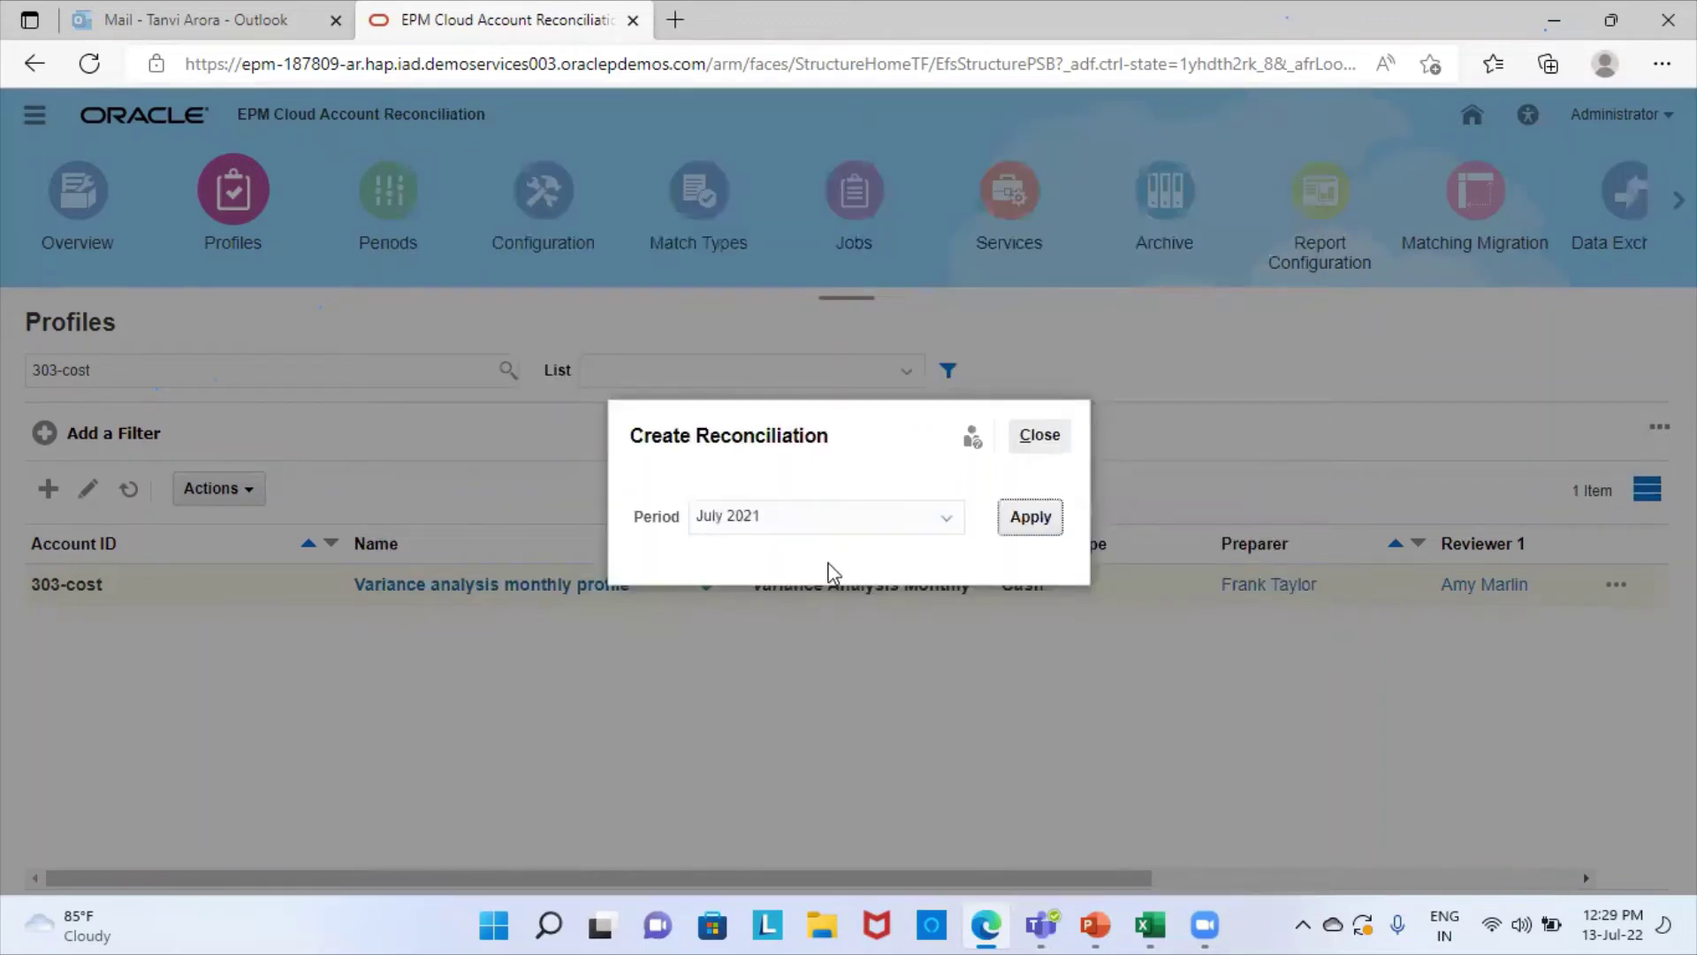
# Step: Create the August 2021 reconciliation for the selected profile, then close the results and the Create Reconciliation dialog
pyautogui.click(861, 516)
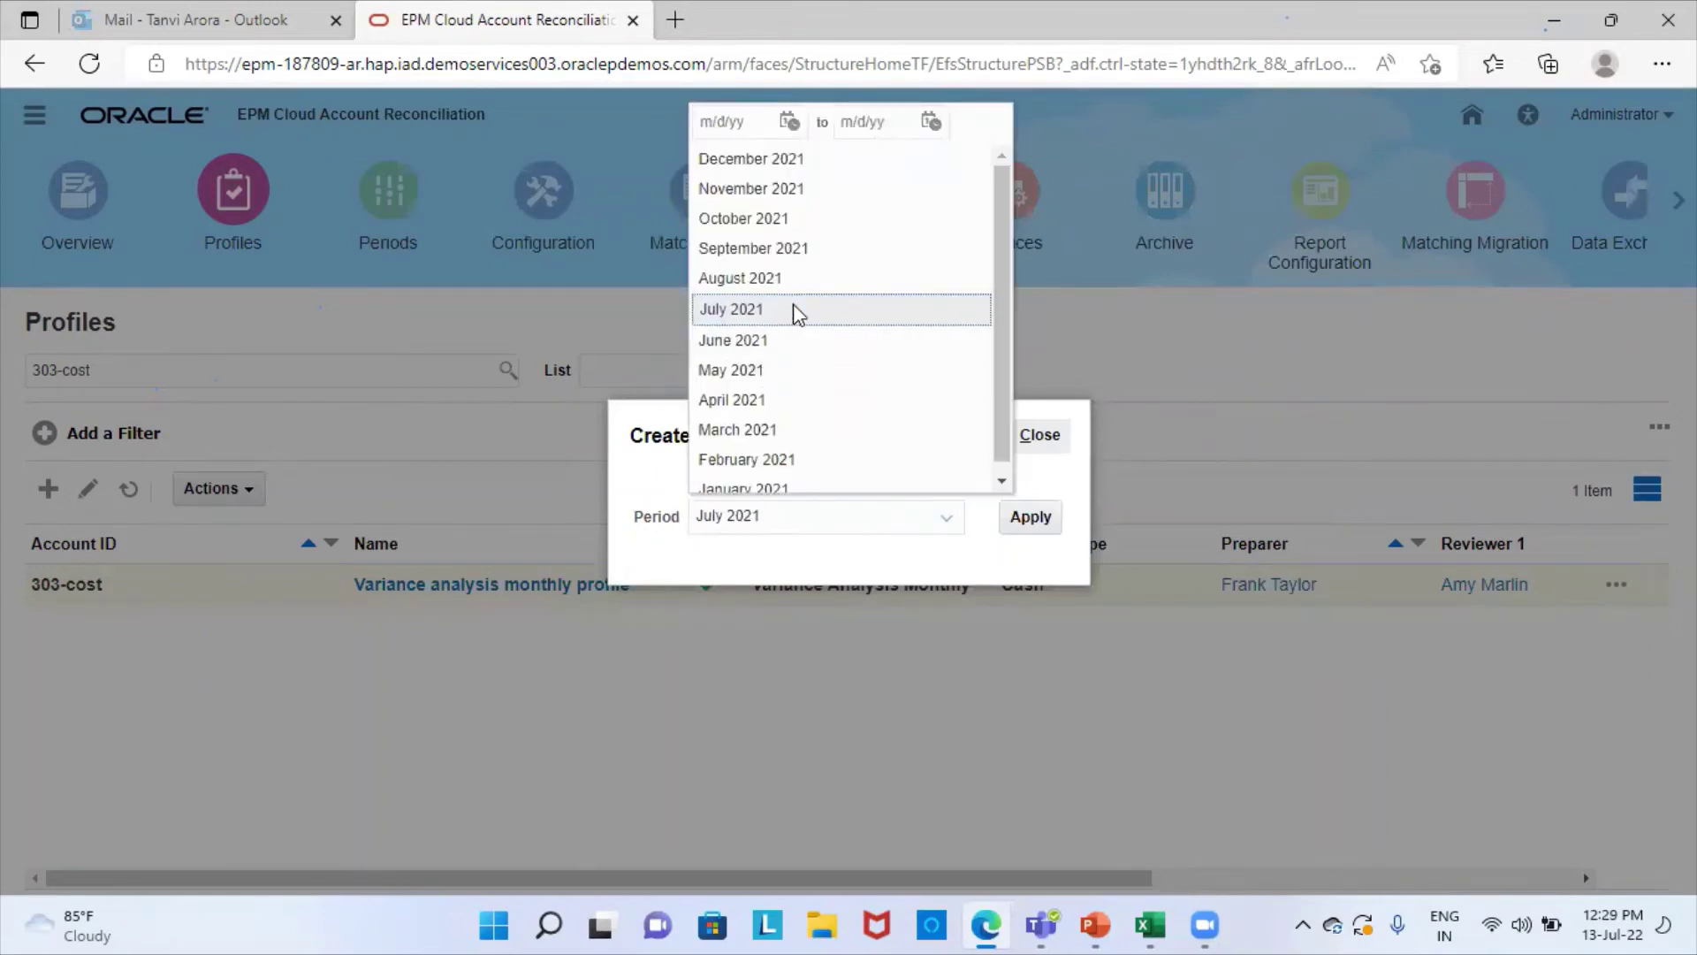
pyautogui.click(755, 280)
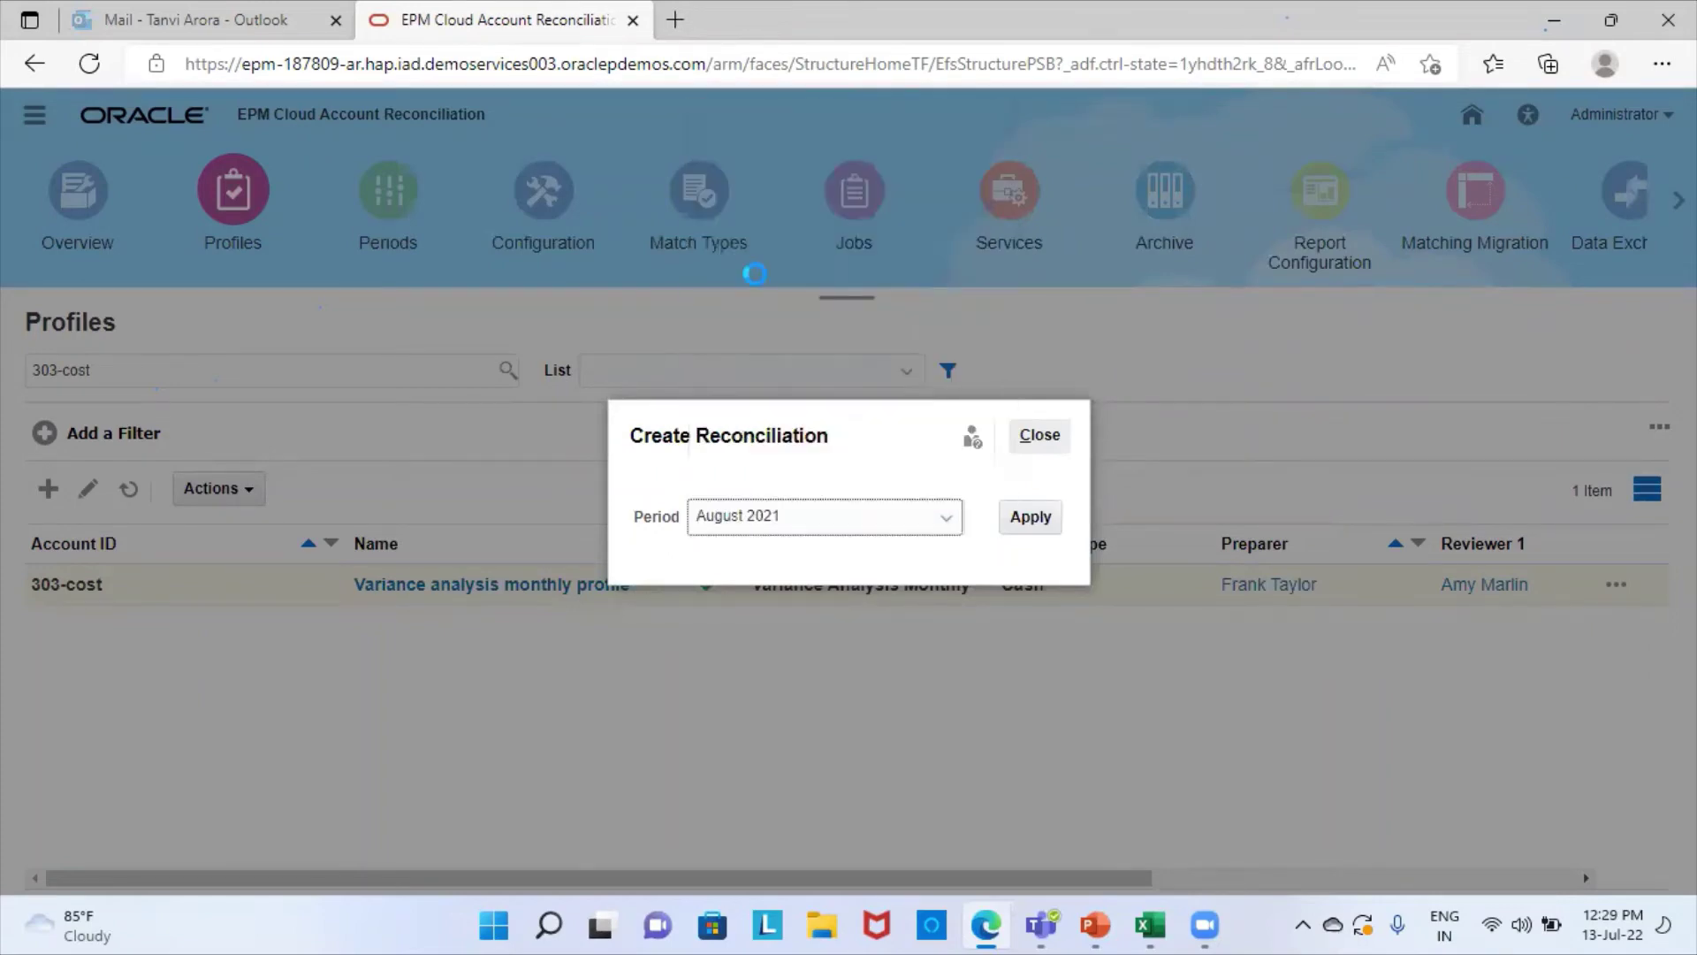
pyautogui.click(1028, 518)
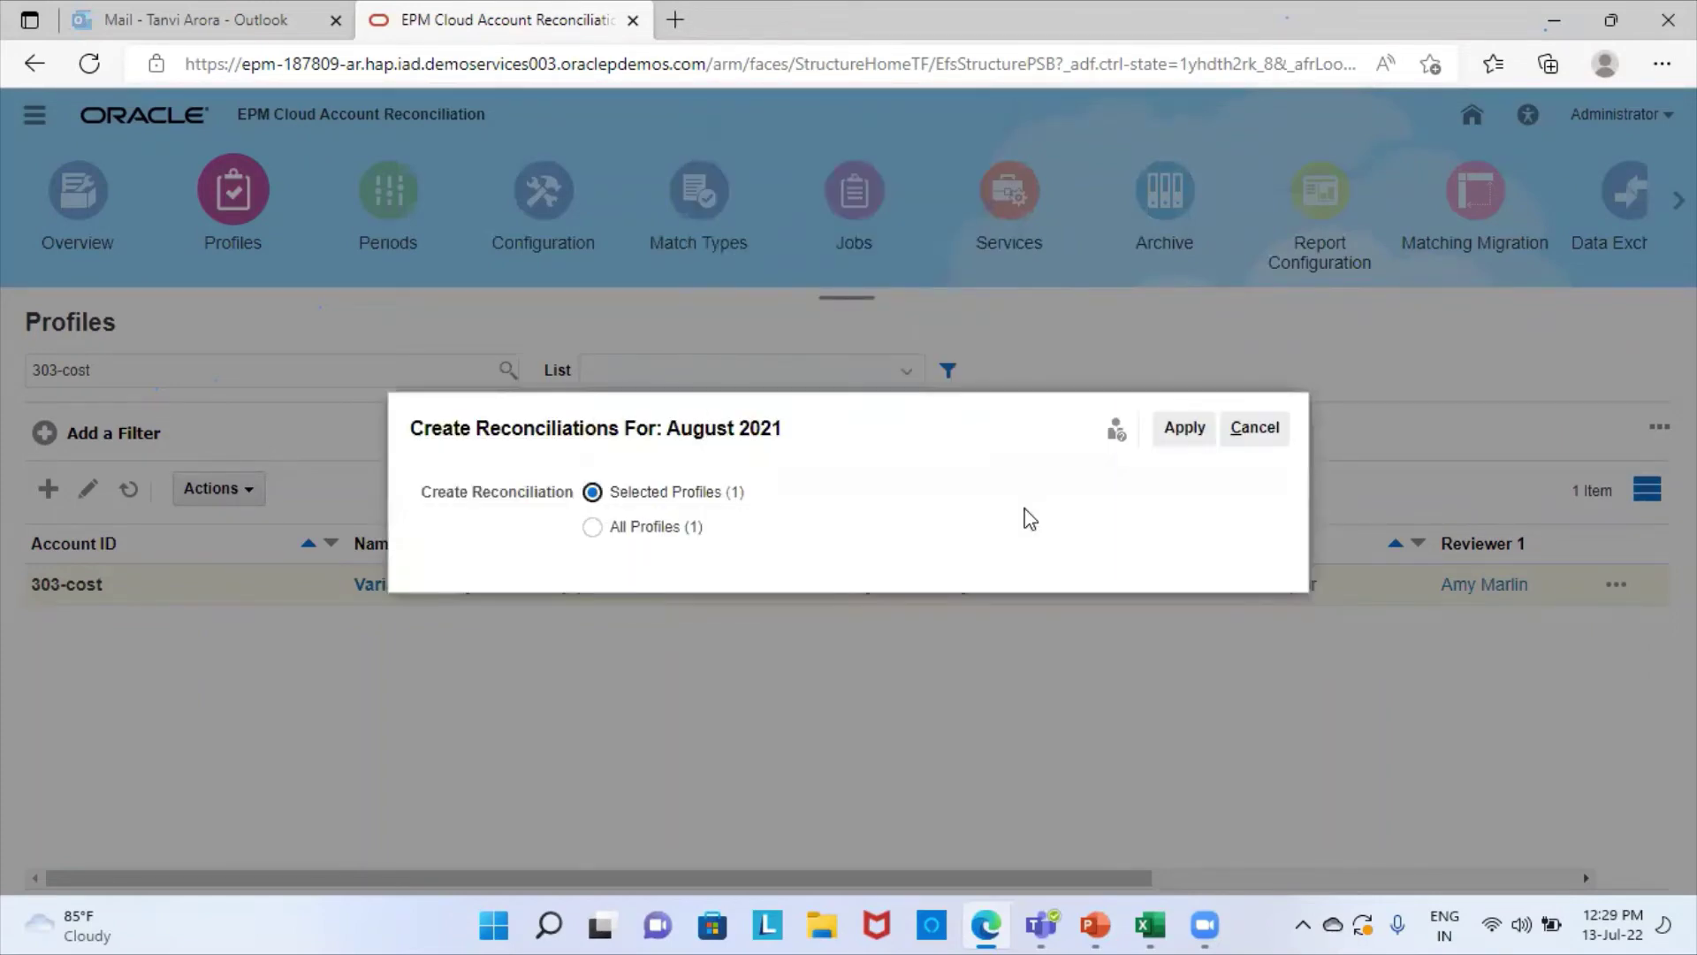
pyautogui.click(1184, 433)
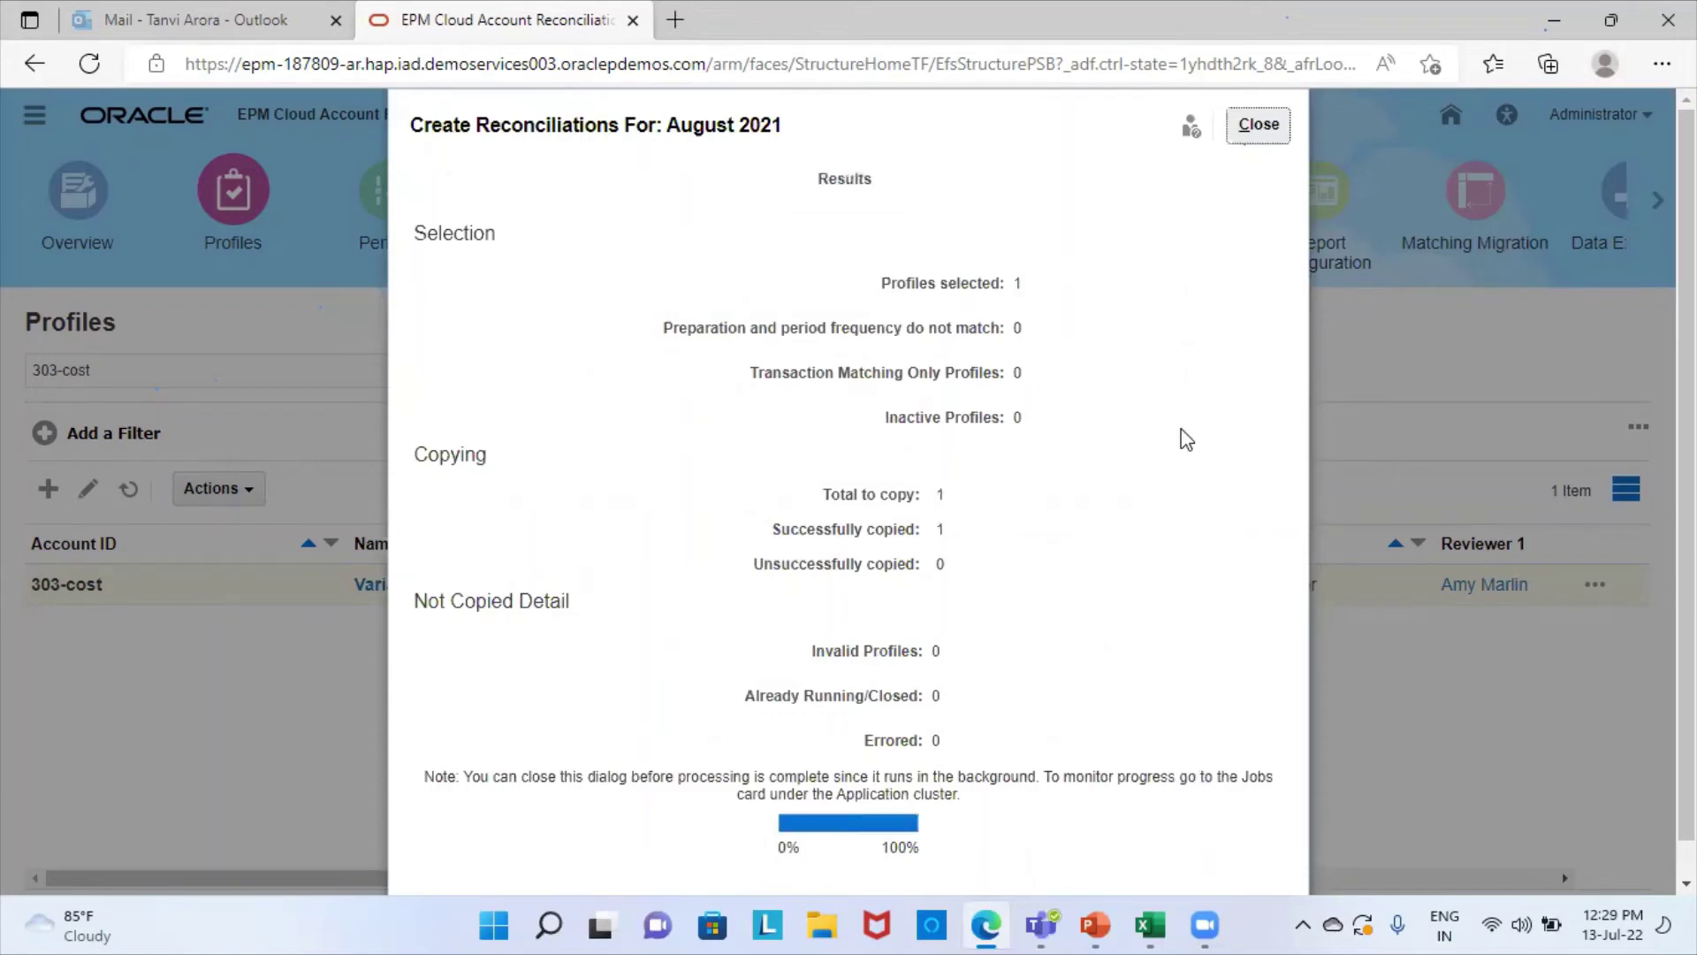
pyautogui.click(1255, 128)
pyautogui.click(1035, 433)
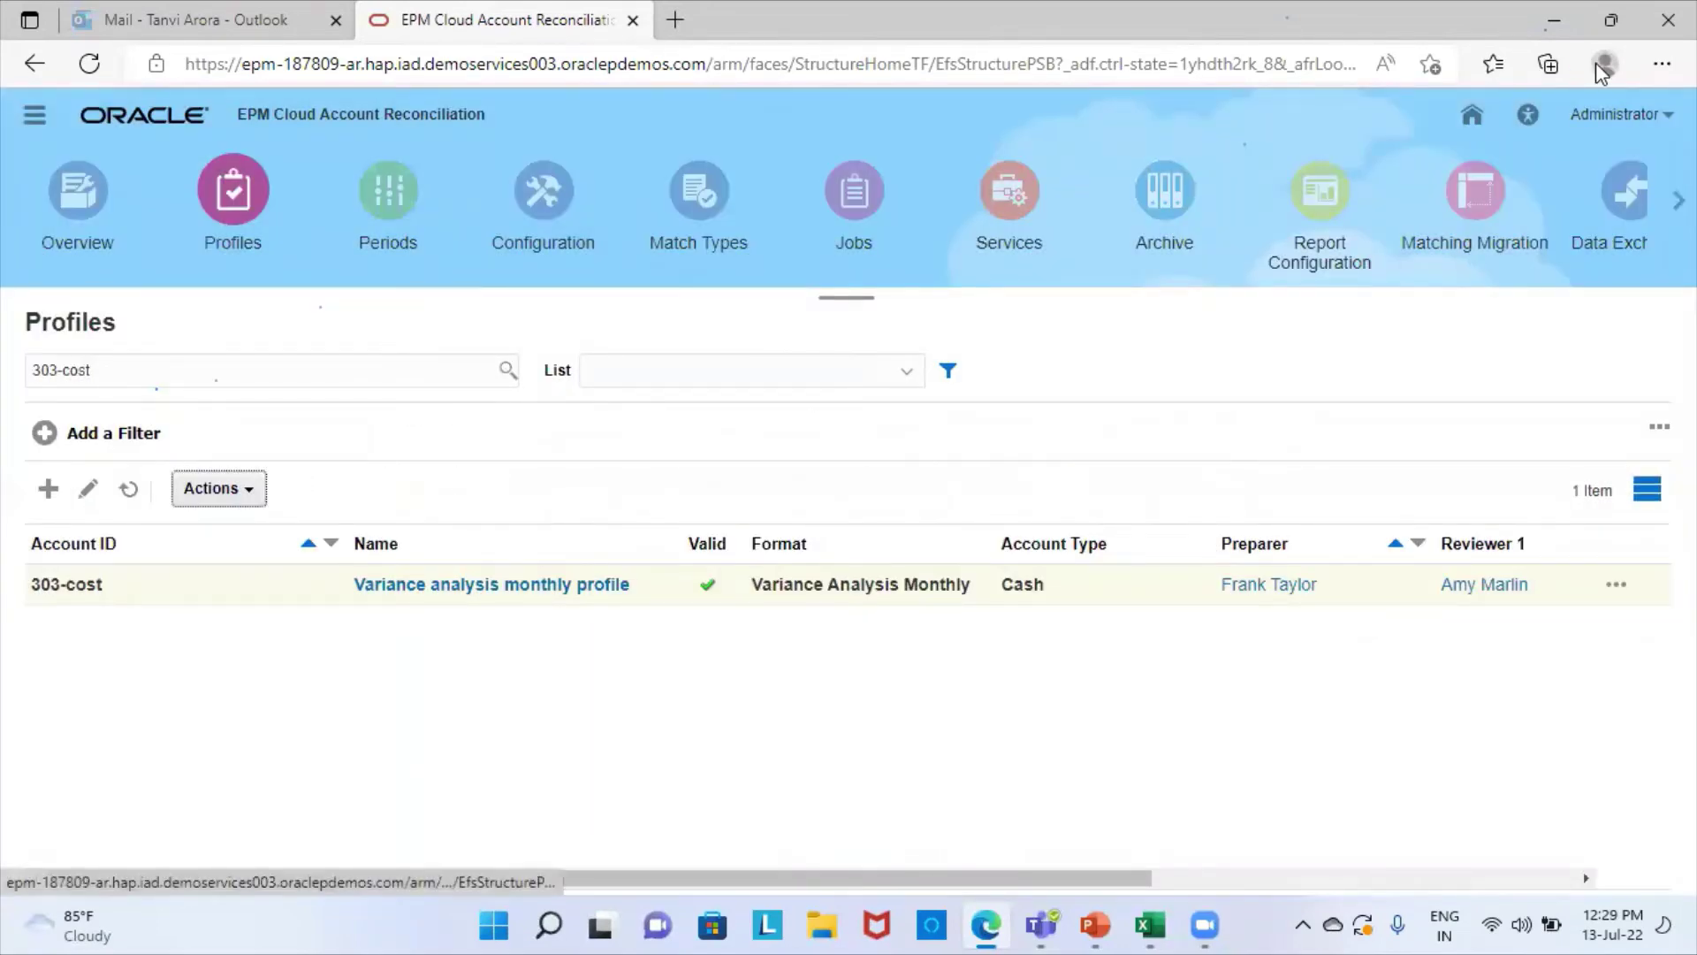
# Step: Return to the home page, open the reconciliations list and search it for 303-cost
pyautogui.click(1471, 118)
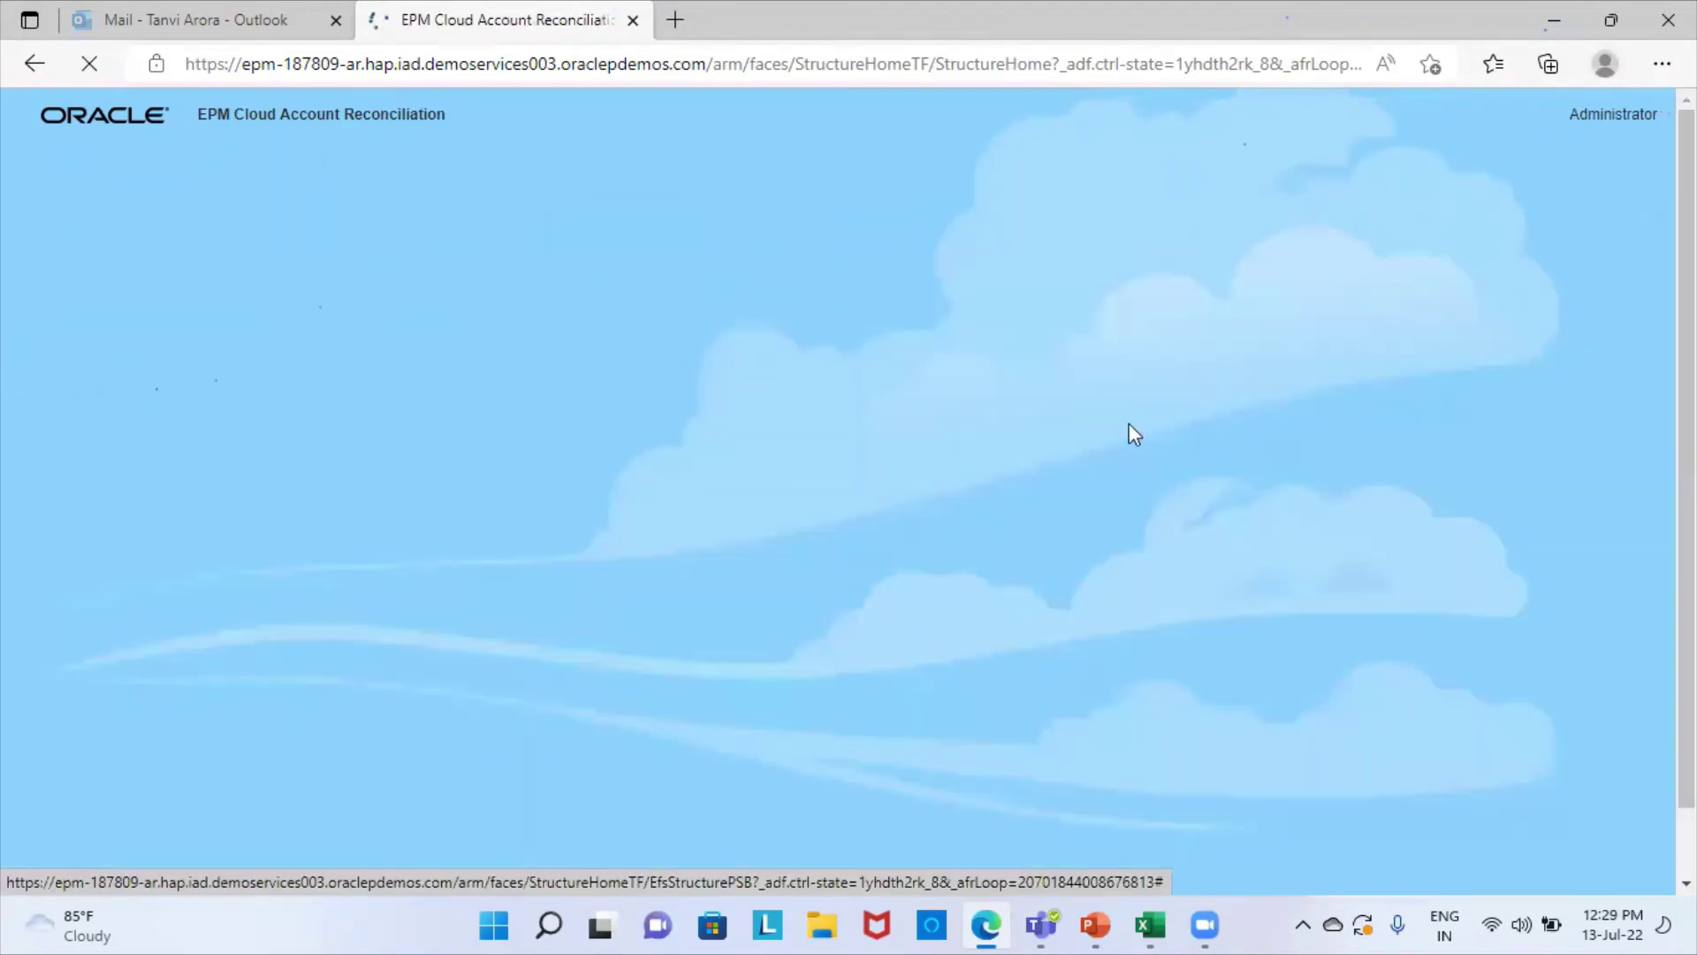
pyautogui.click(996, 292)
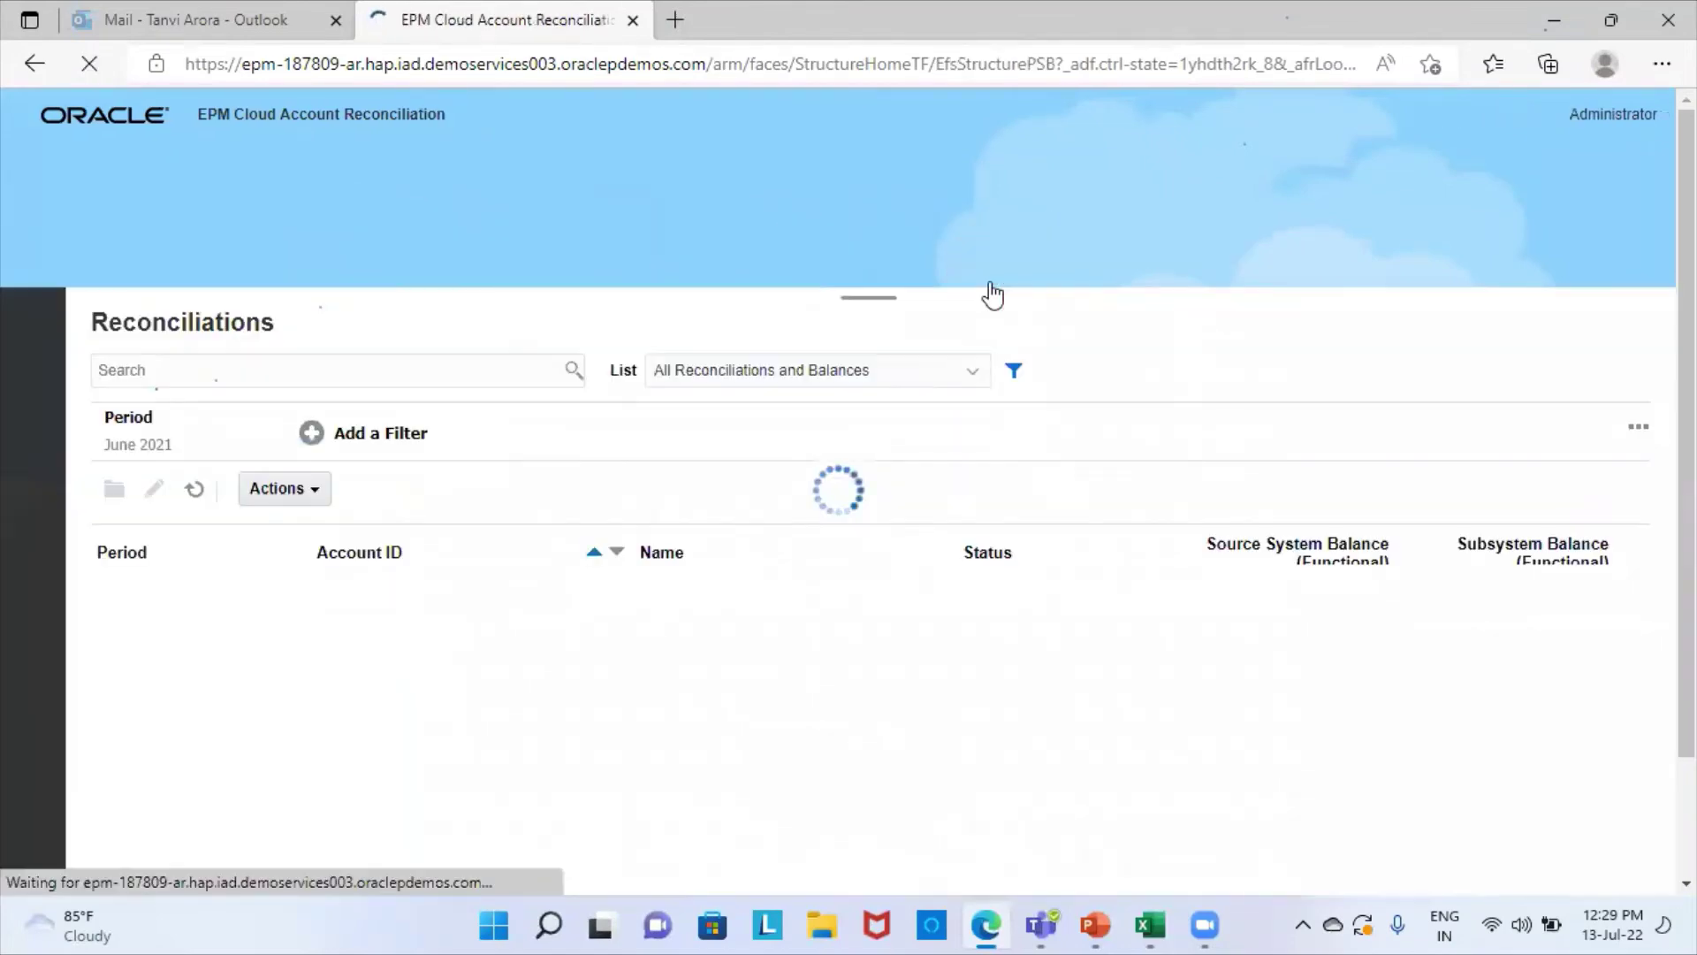
pyautogui.click(308, 366)
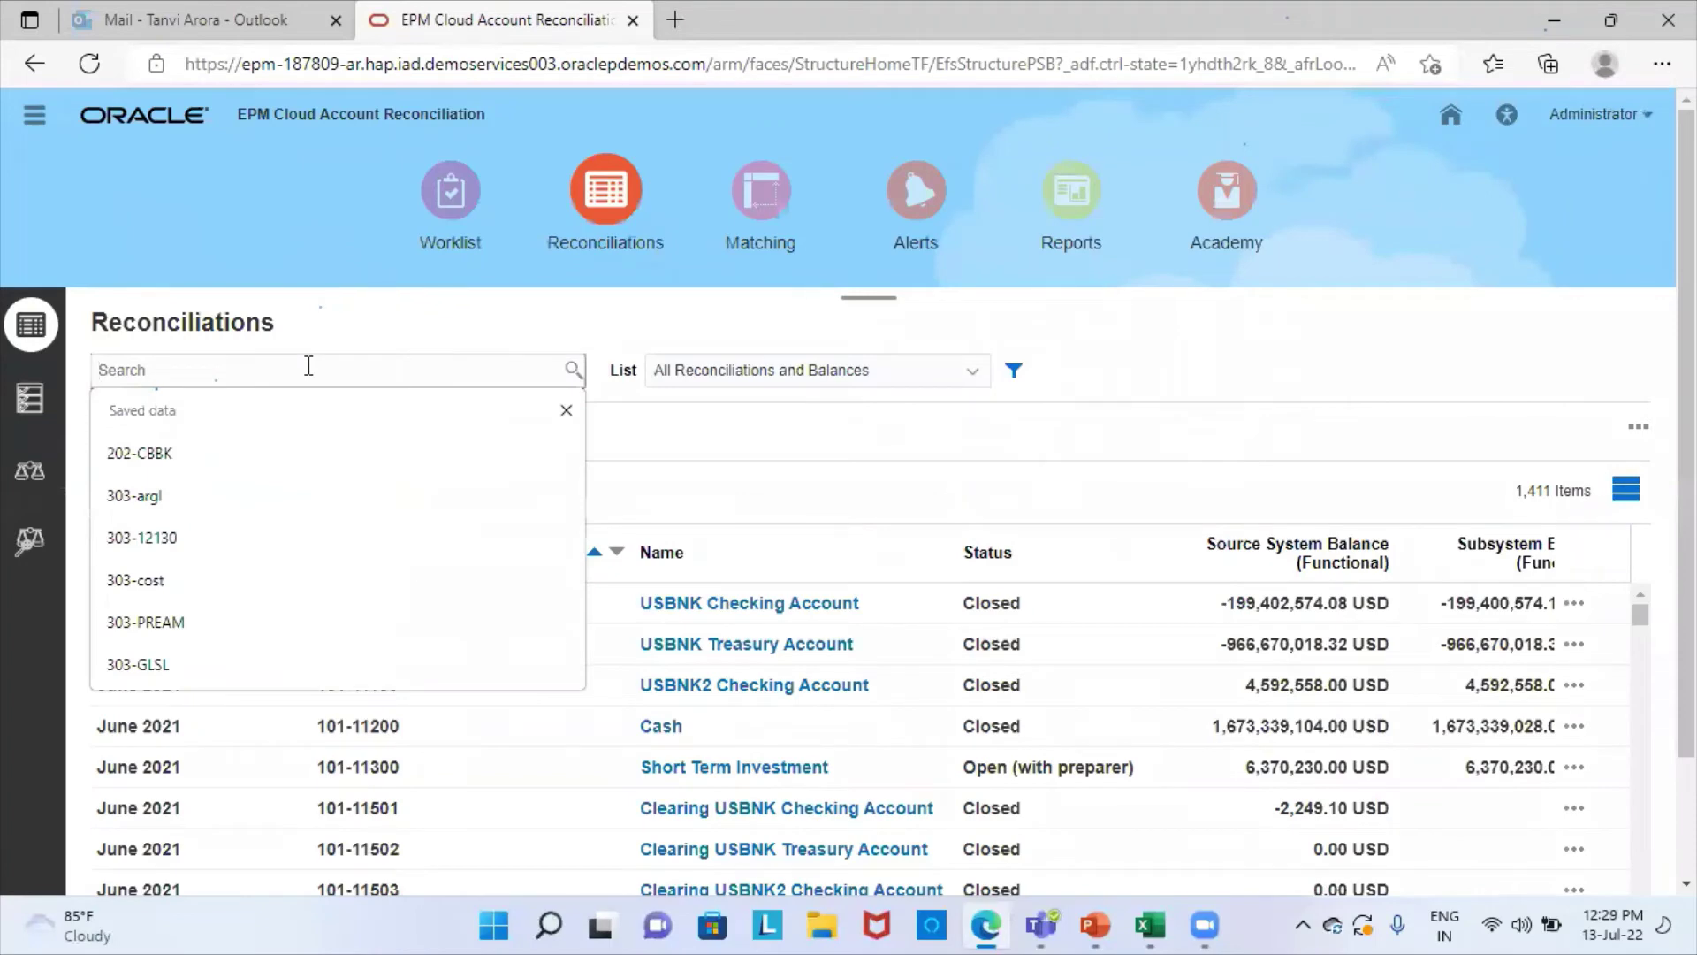
pyautogui.click(174, 581)
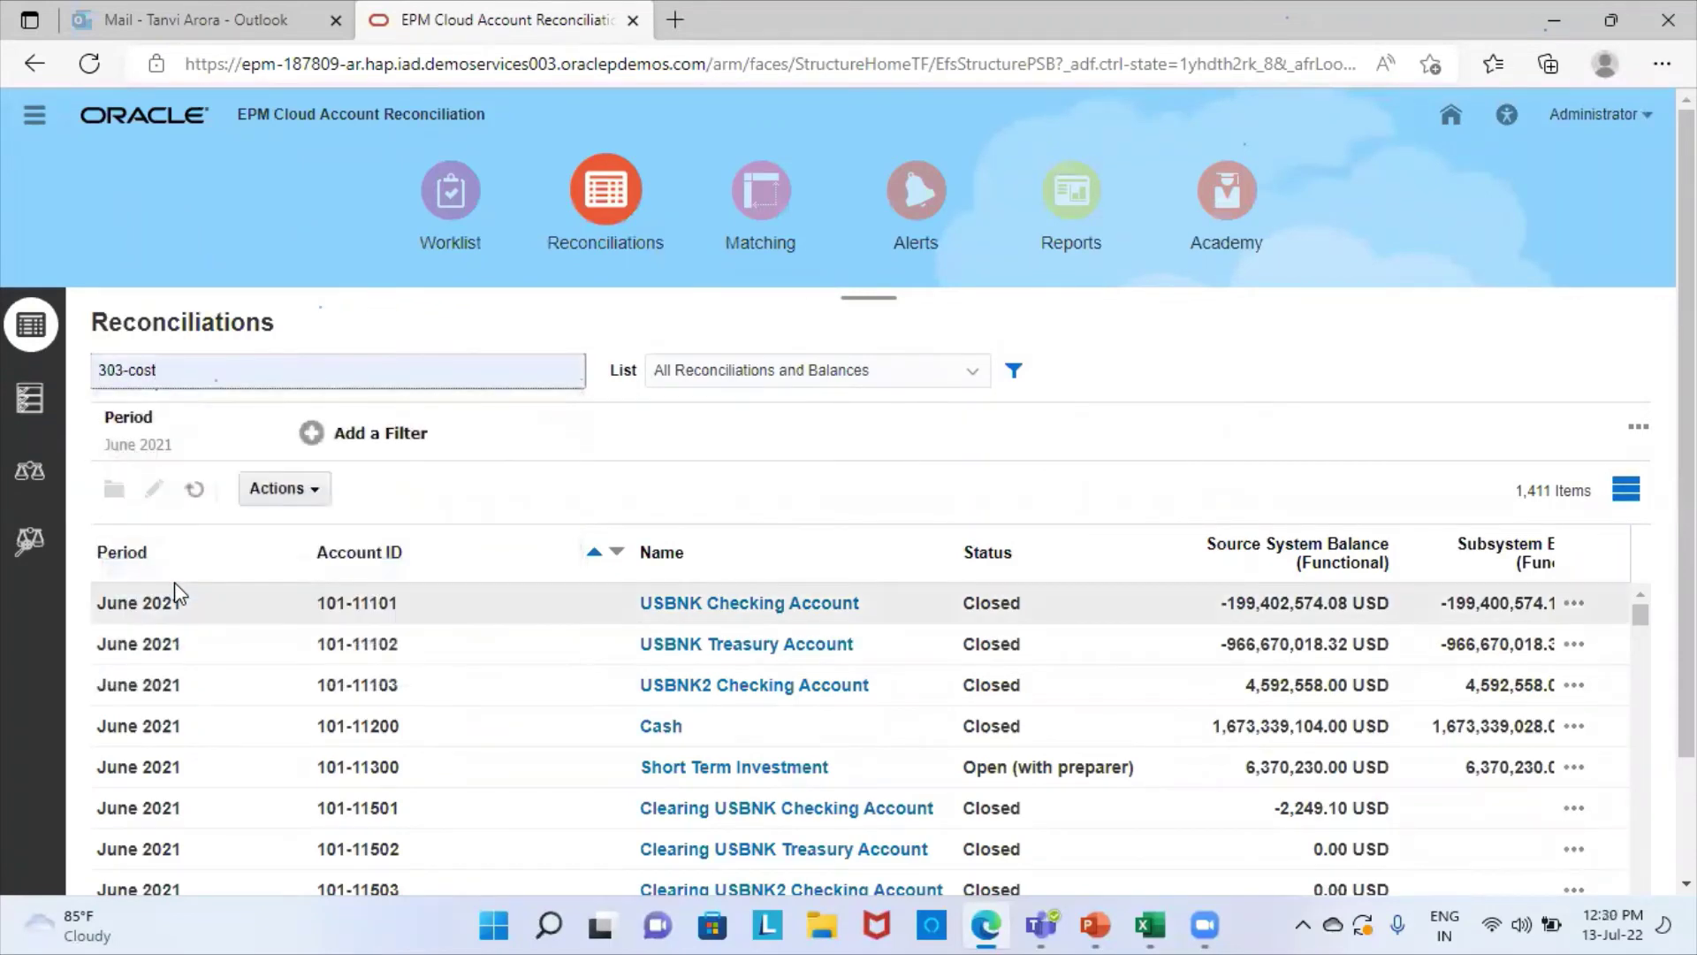
pyautogui.press('Return')
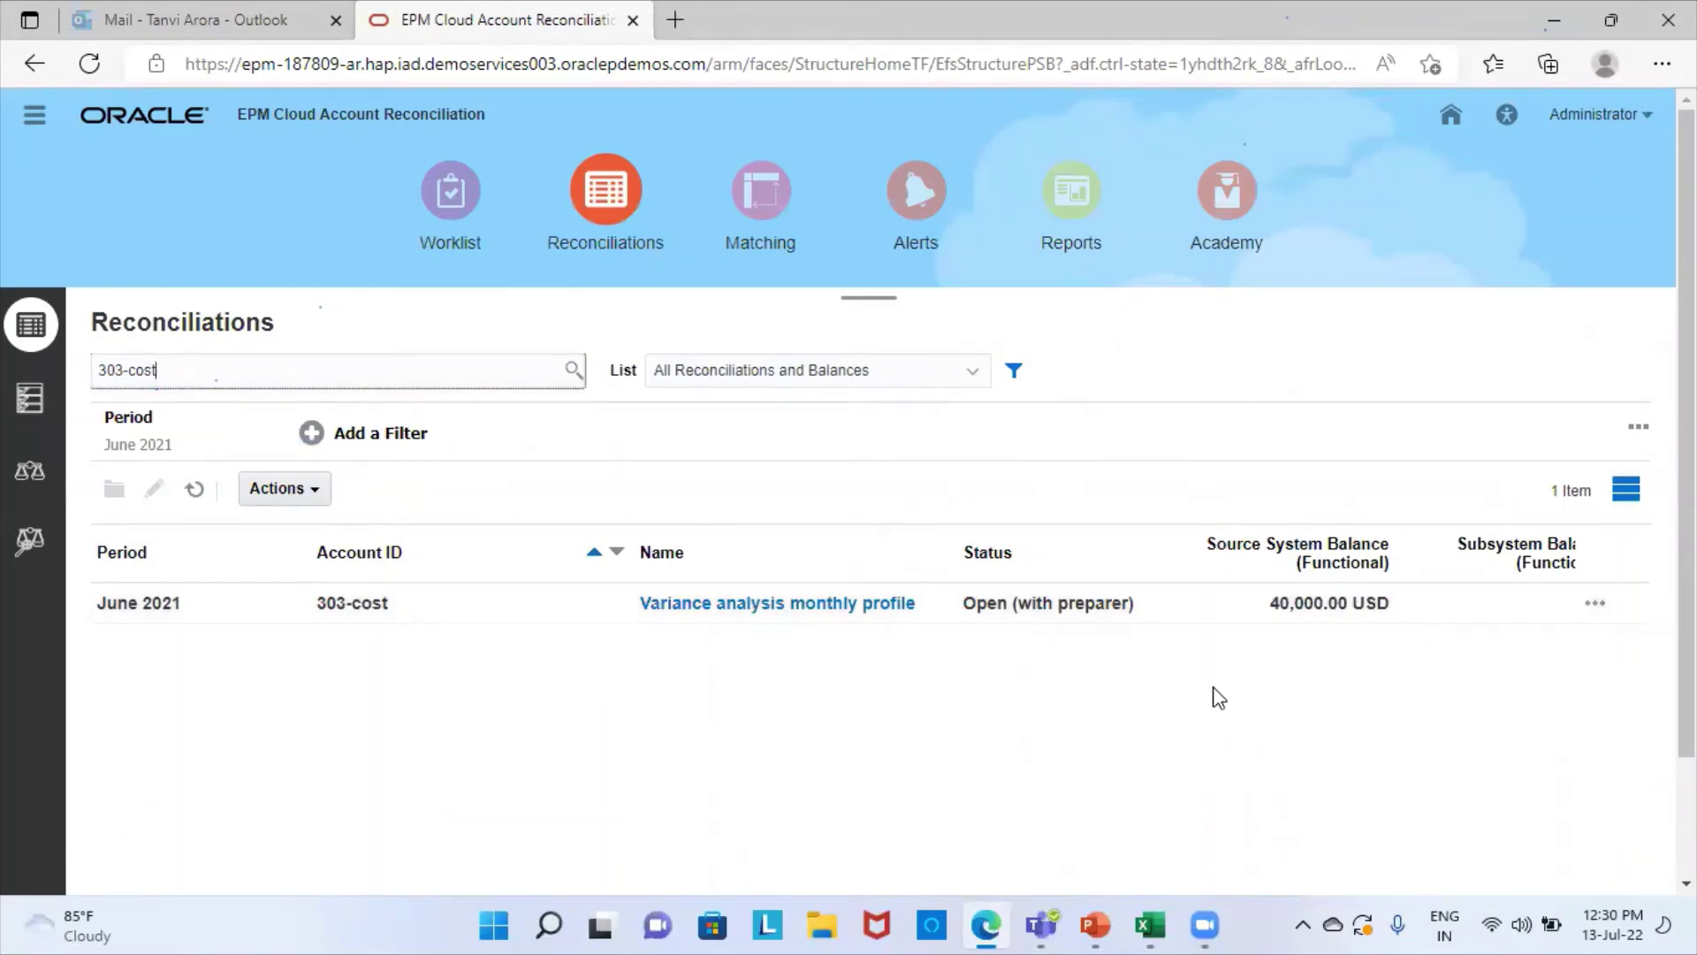
# Step: Add July 2021 and August 2021 to the period filter of the 303-cost reconciliations list
pyautogui.click(157, 444)
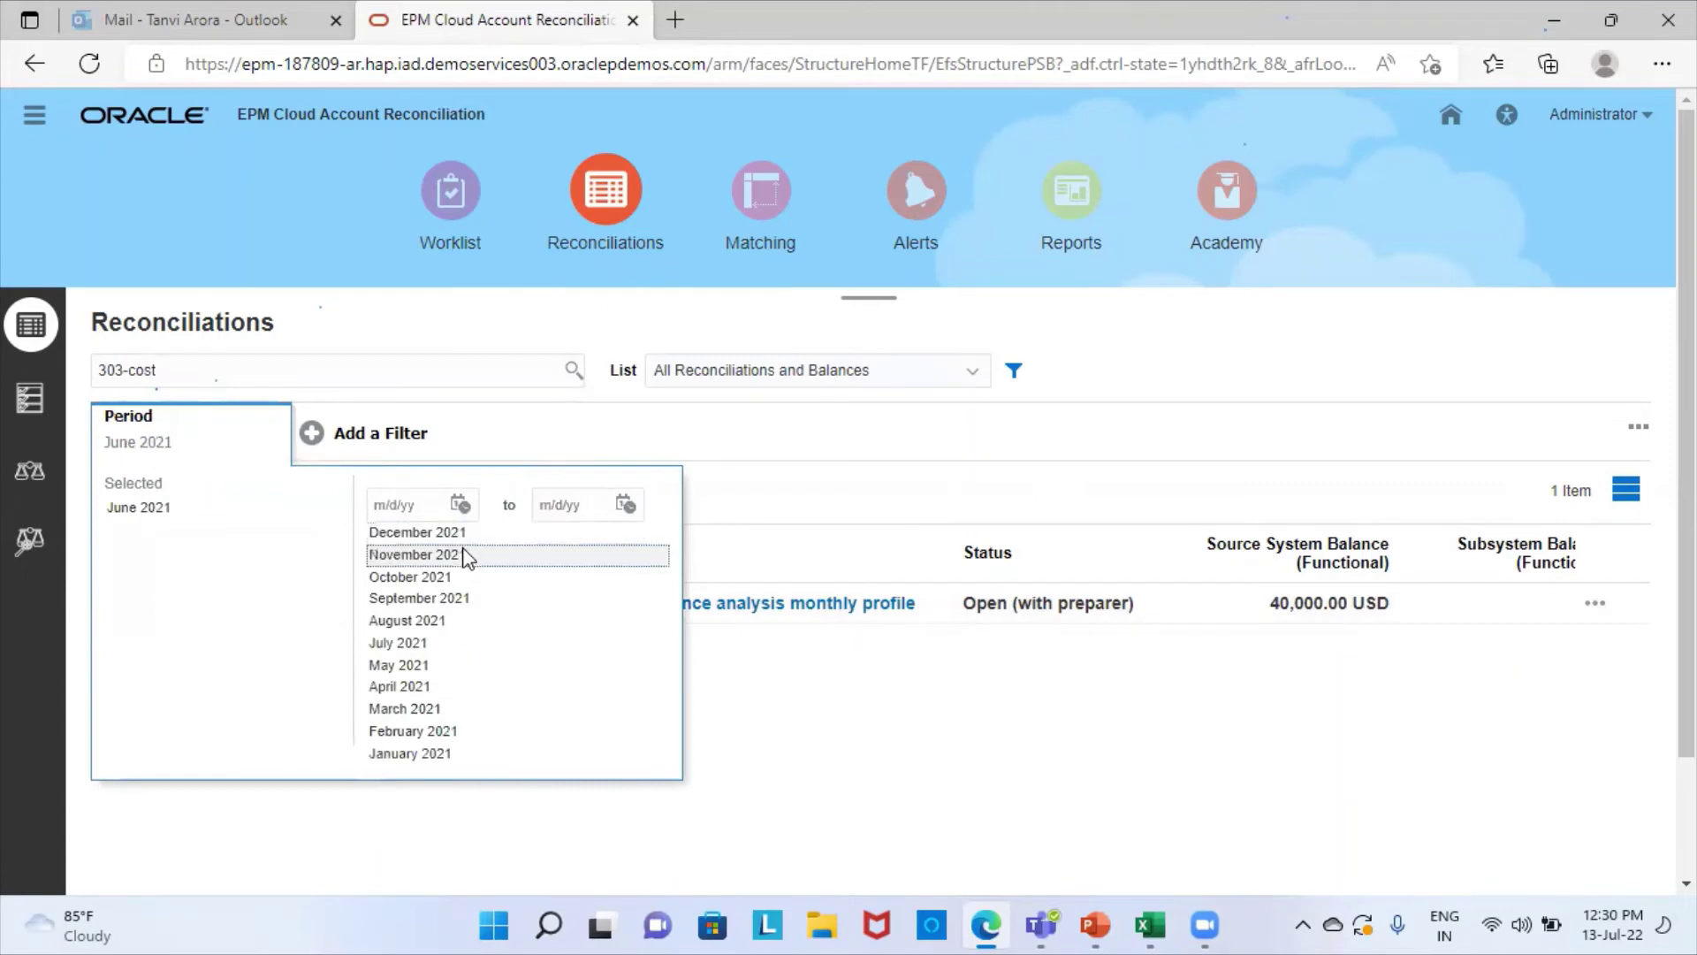
pyautogui.click(426, 639)
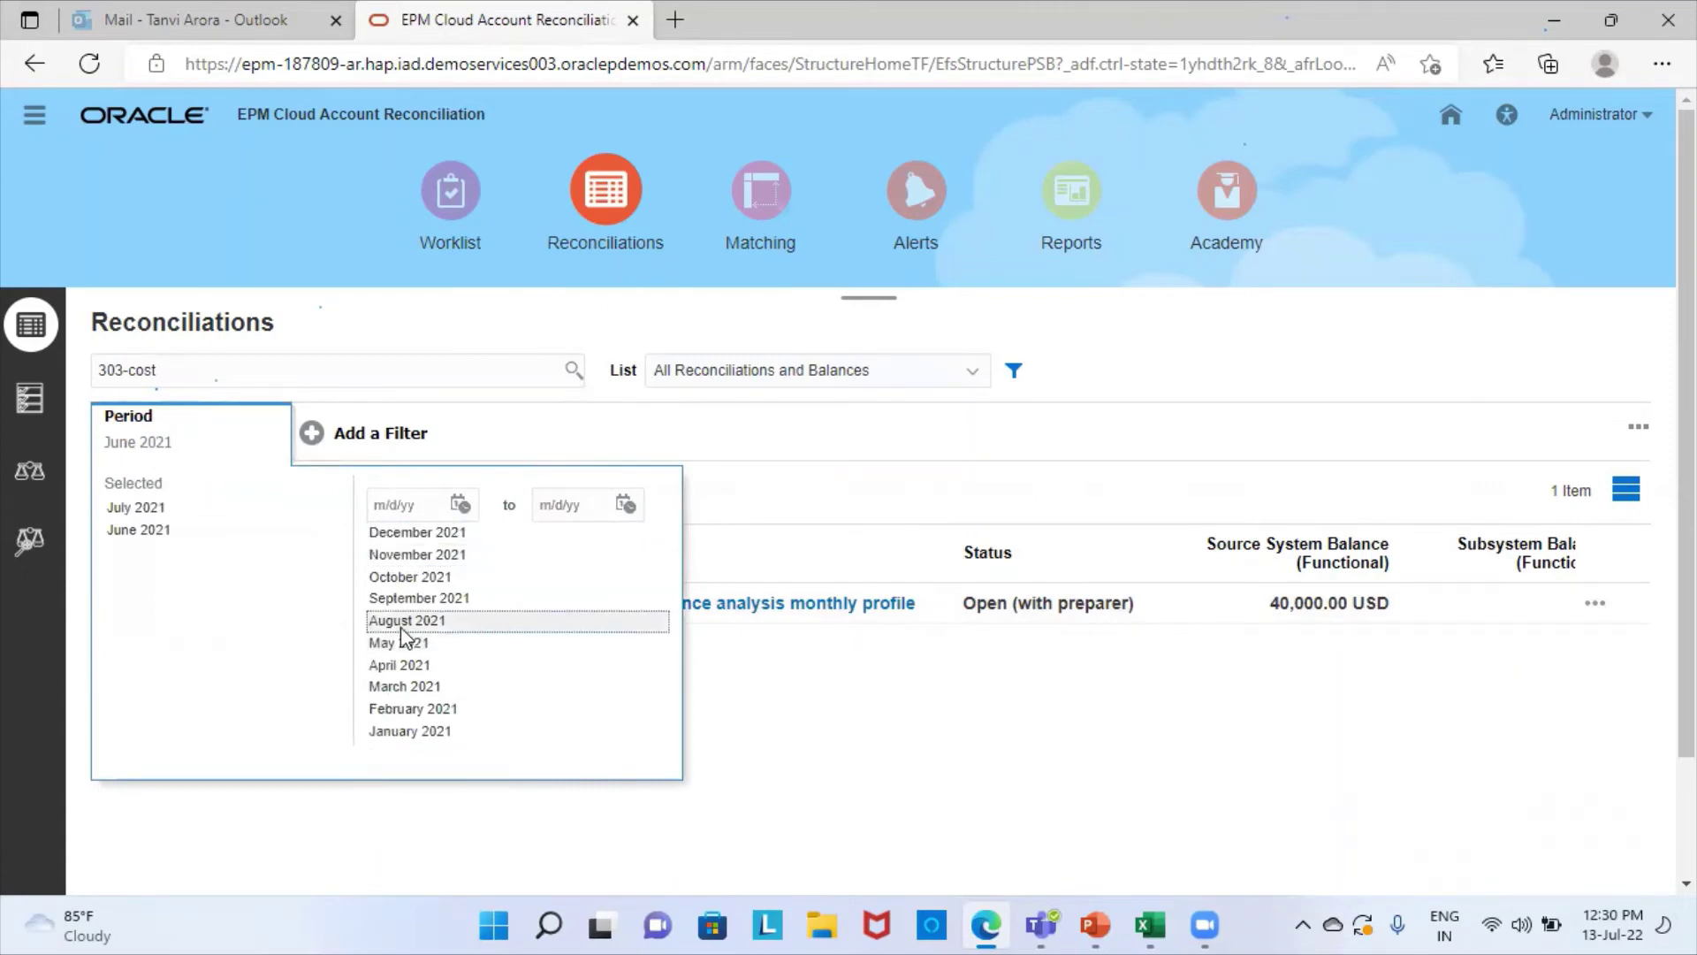
pyautogui.click(402, 623)
pyautogui.click(182, 674)
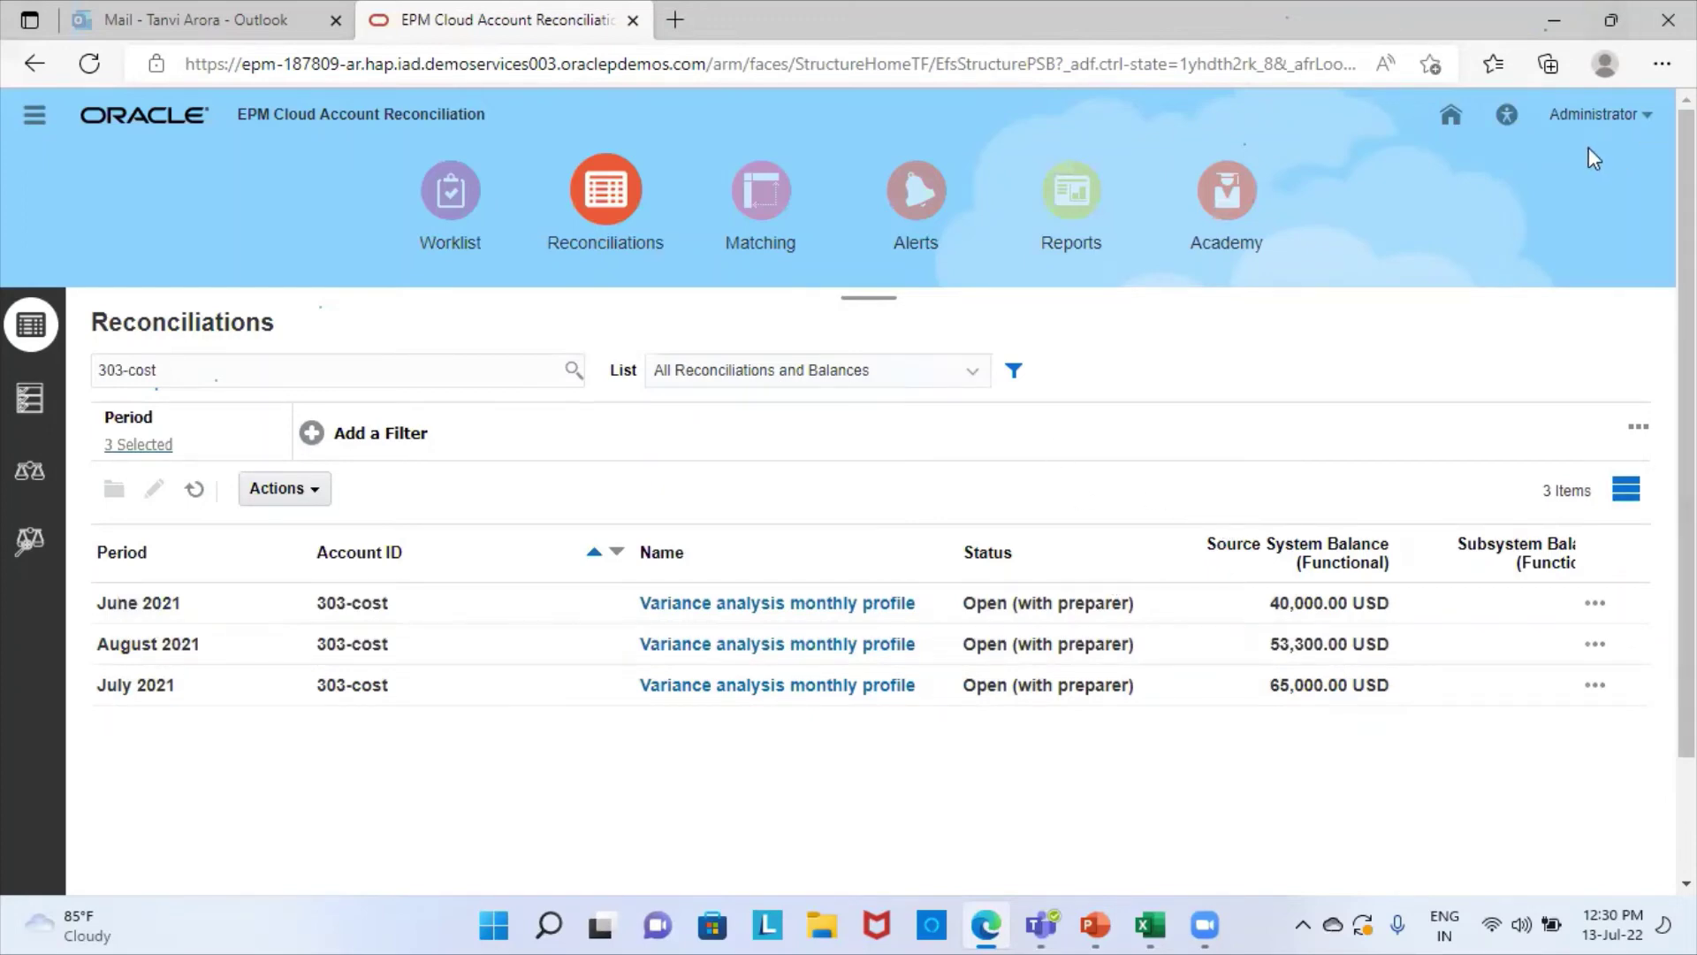
# Step: Sign out of the administrator session and sign in with the preparer's login details
pyautogui.click(1647, 119)
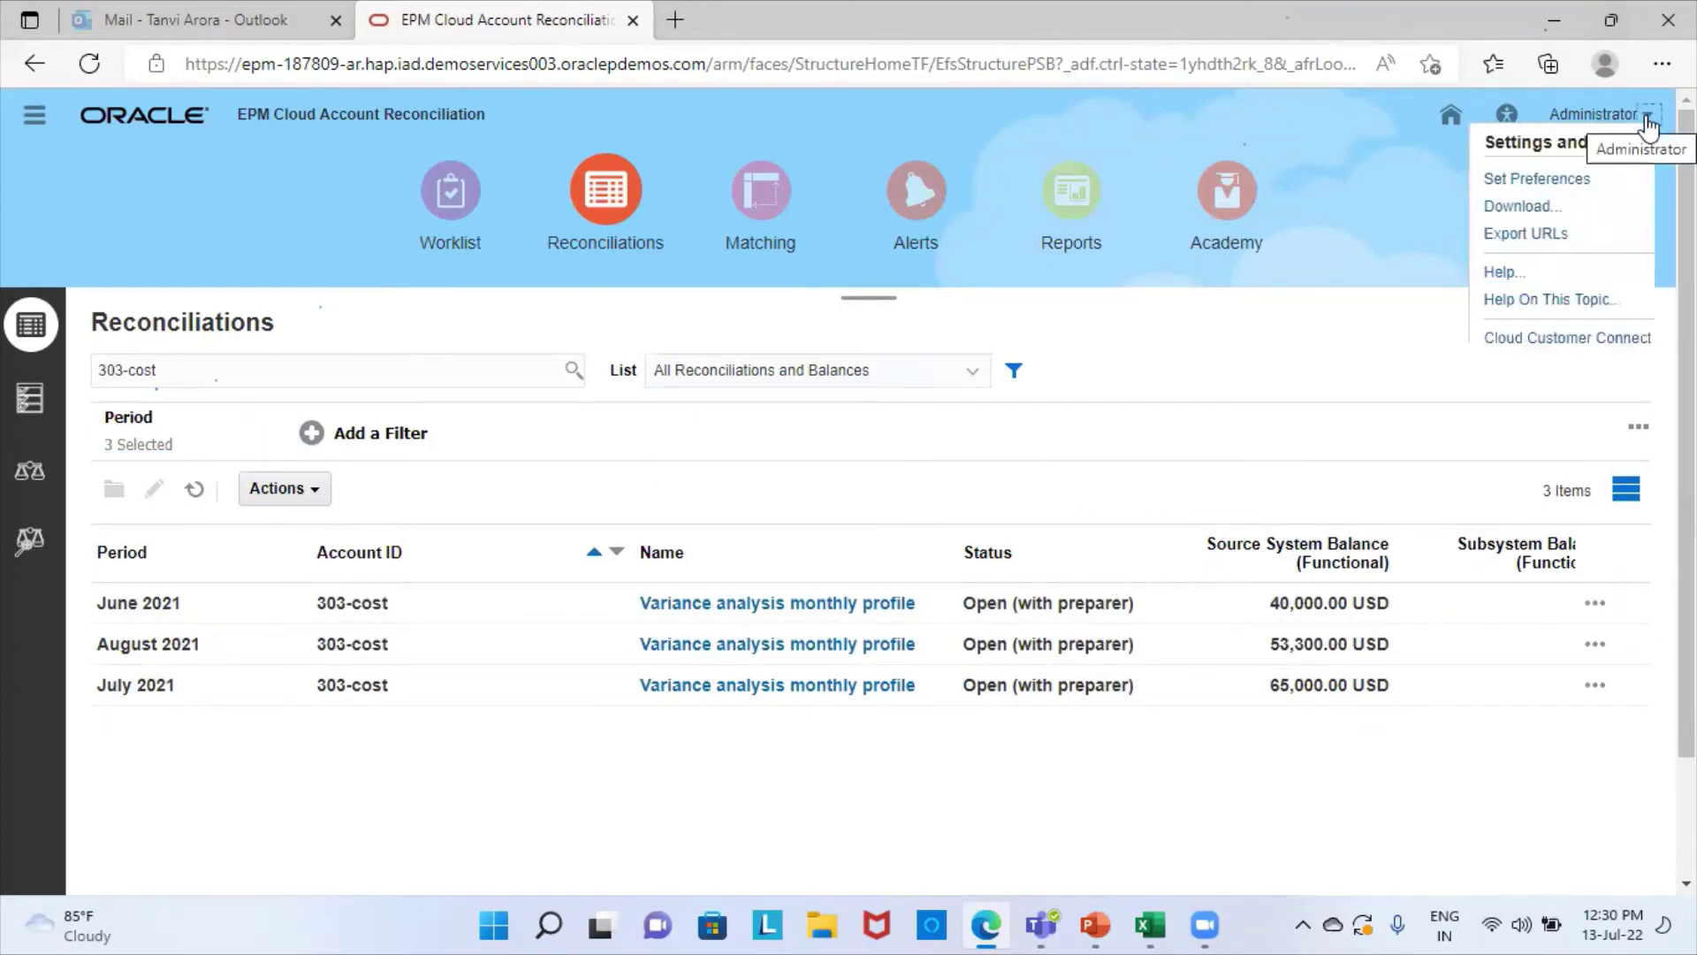
pyautogui.click(1379, 467)
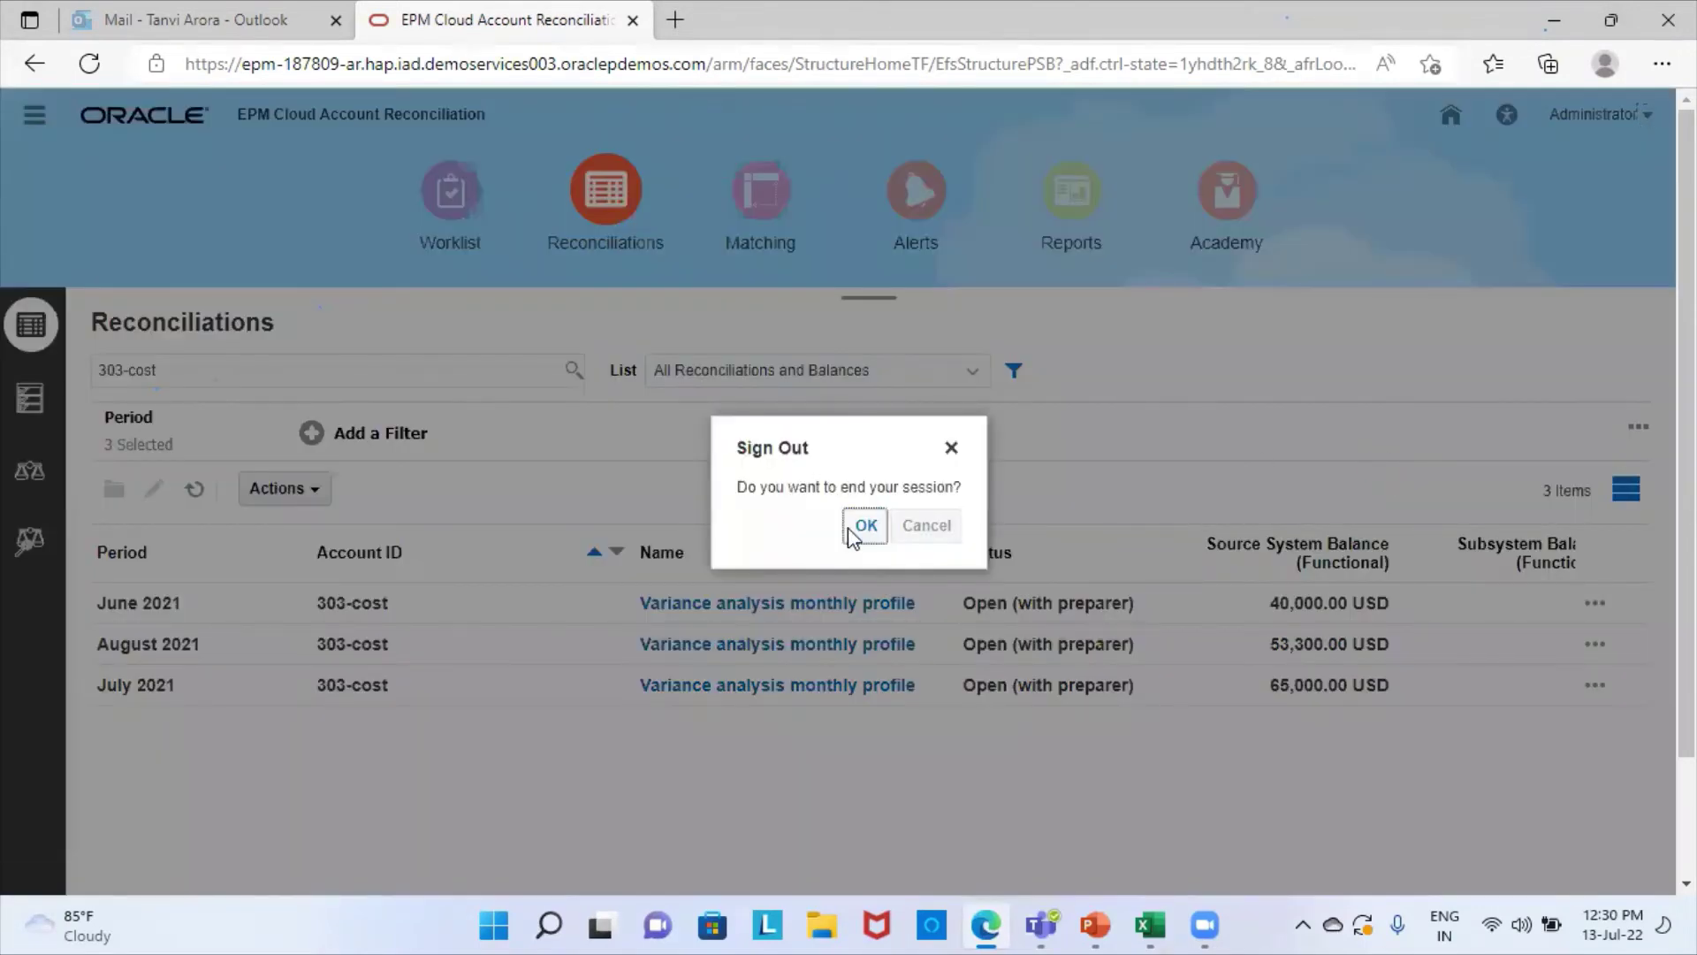
pyautogui.click(848, 529)
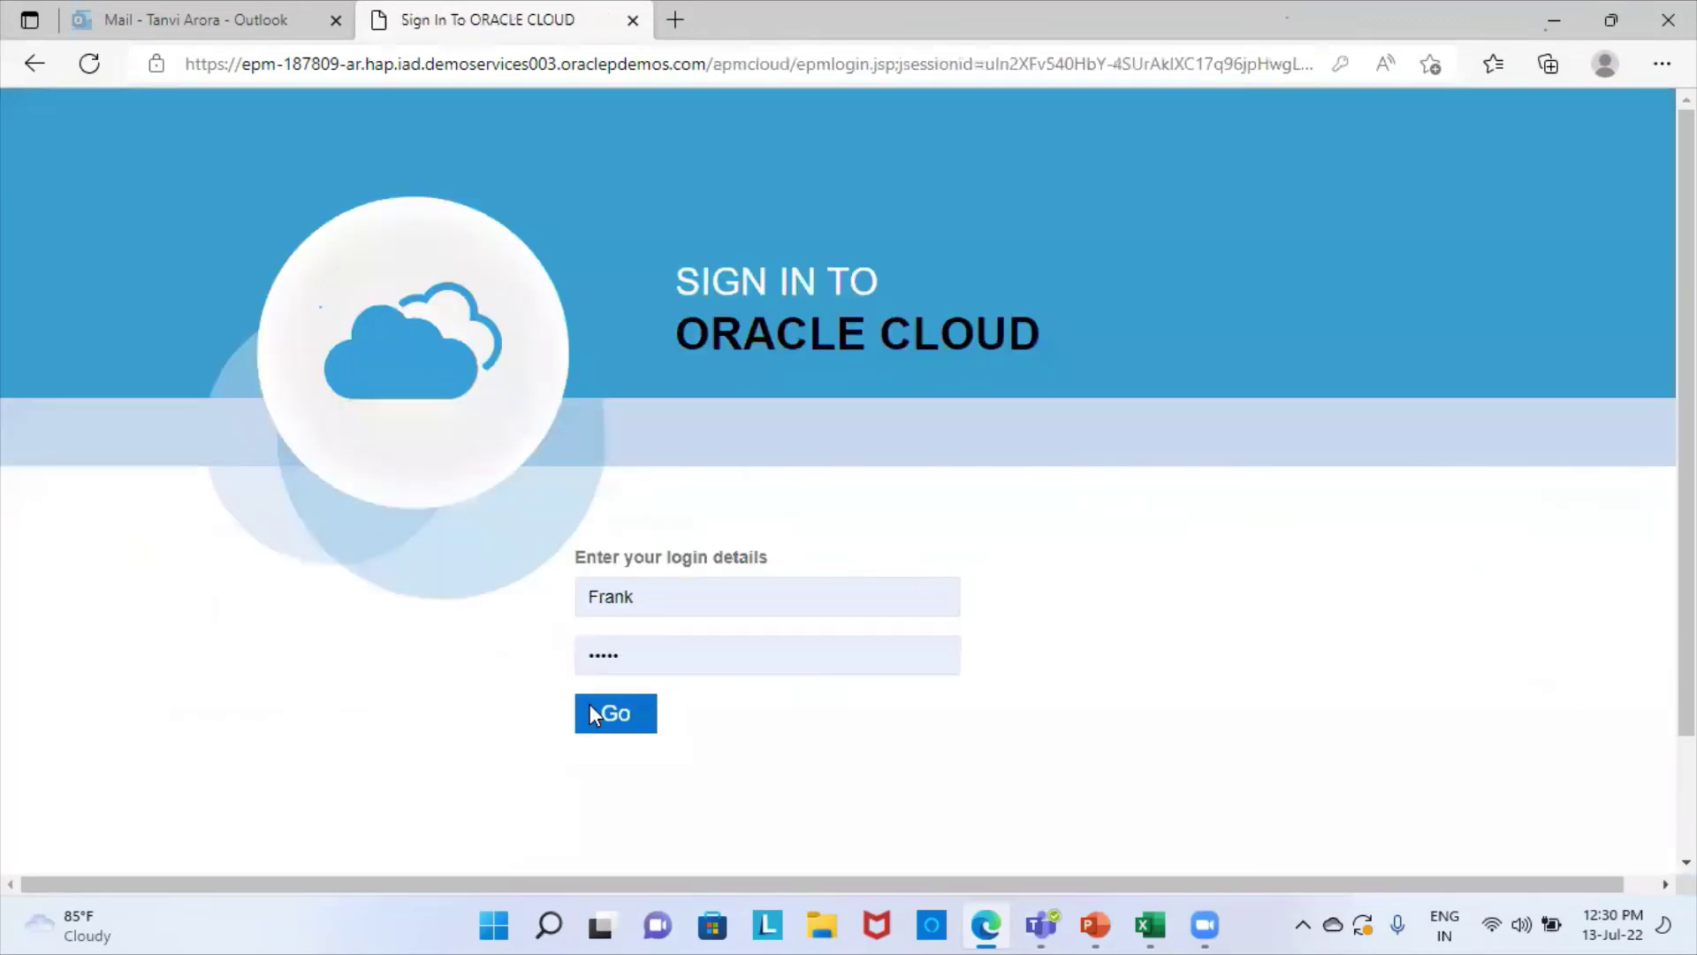
pyautogui.click(592, 710)
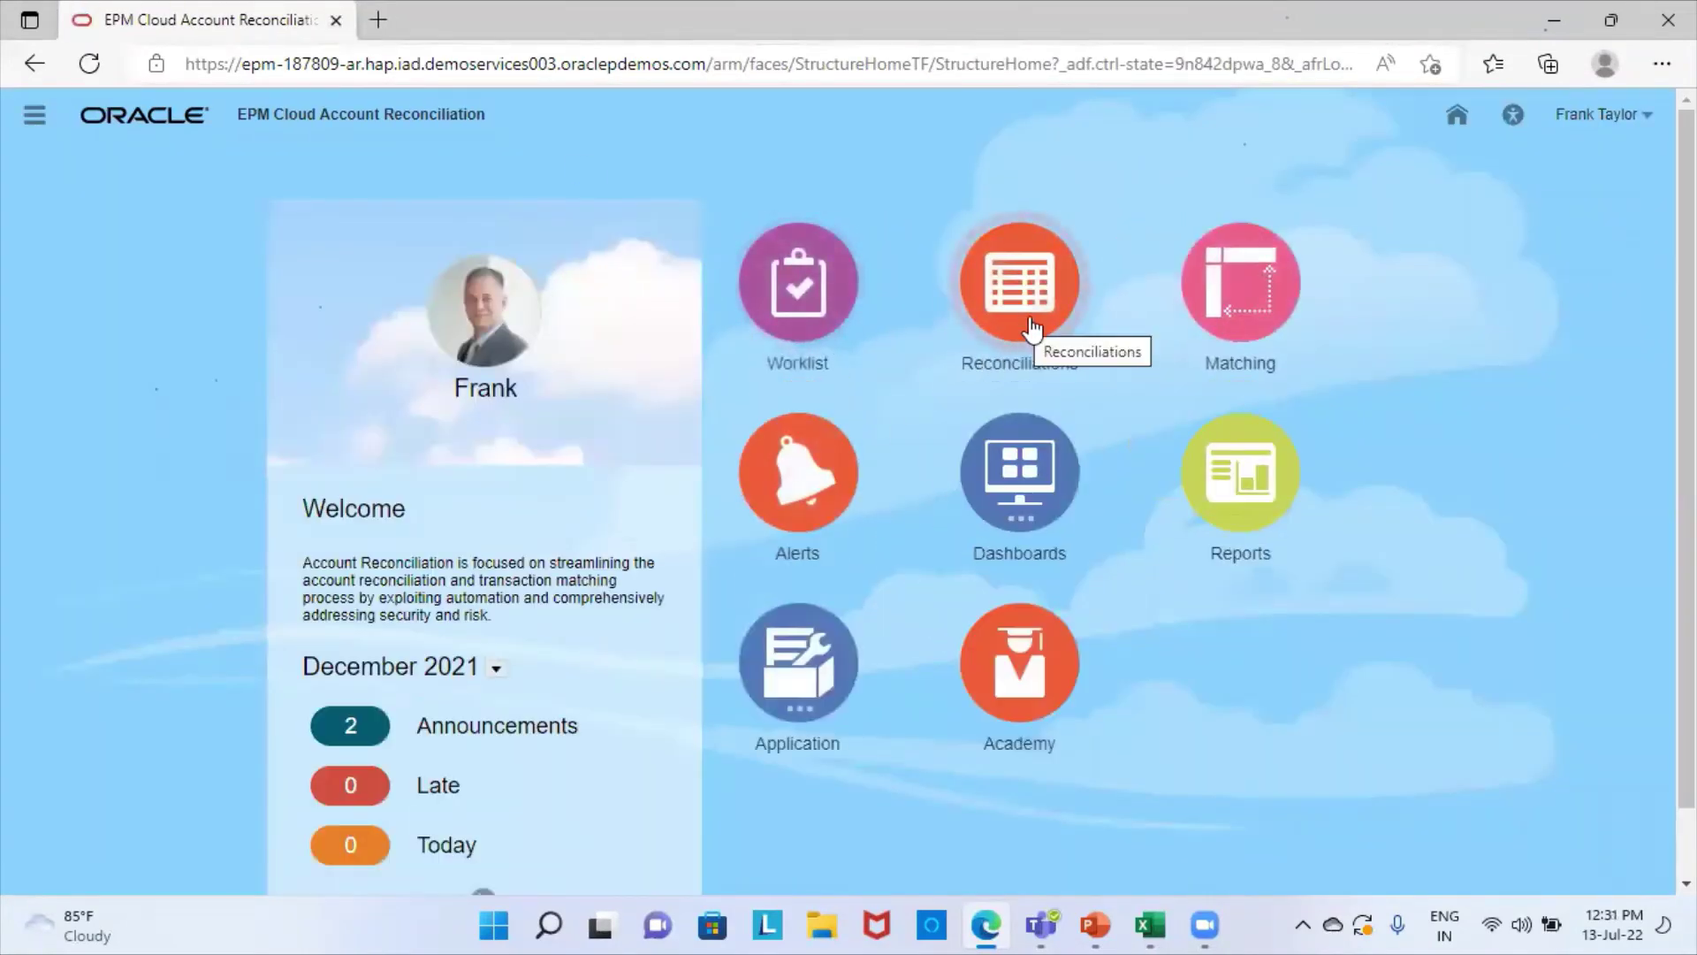
# Step: Open the reconciliations list and set its period filter to June, July and August 2021, removing December 2021
pyautogui.click(1031, 328)
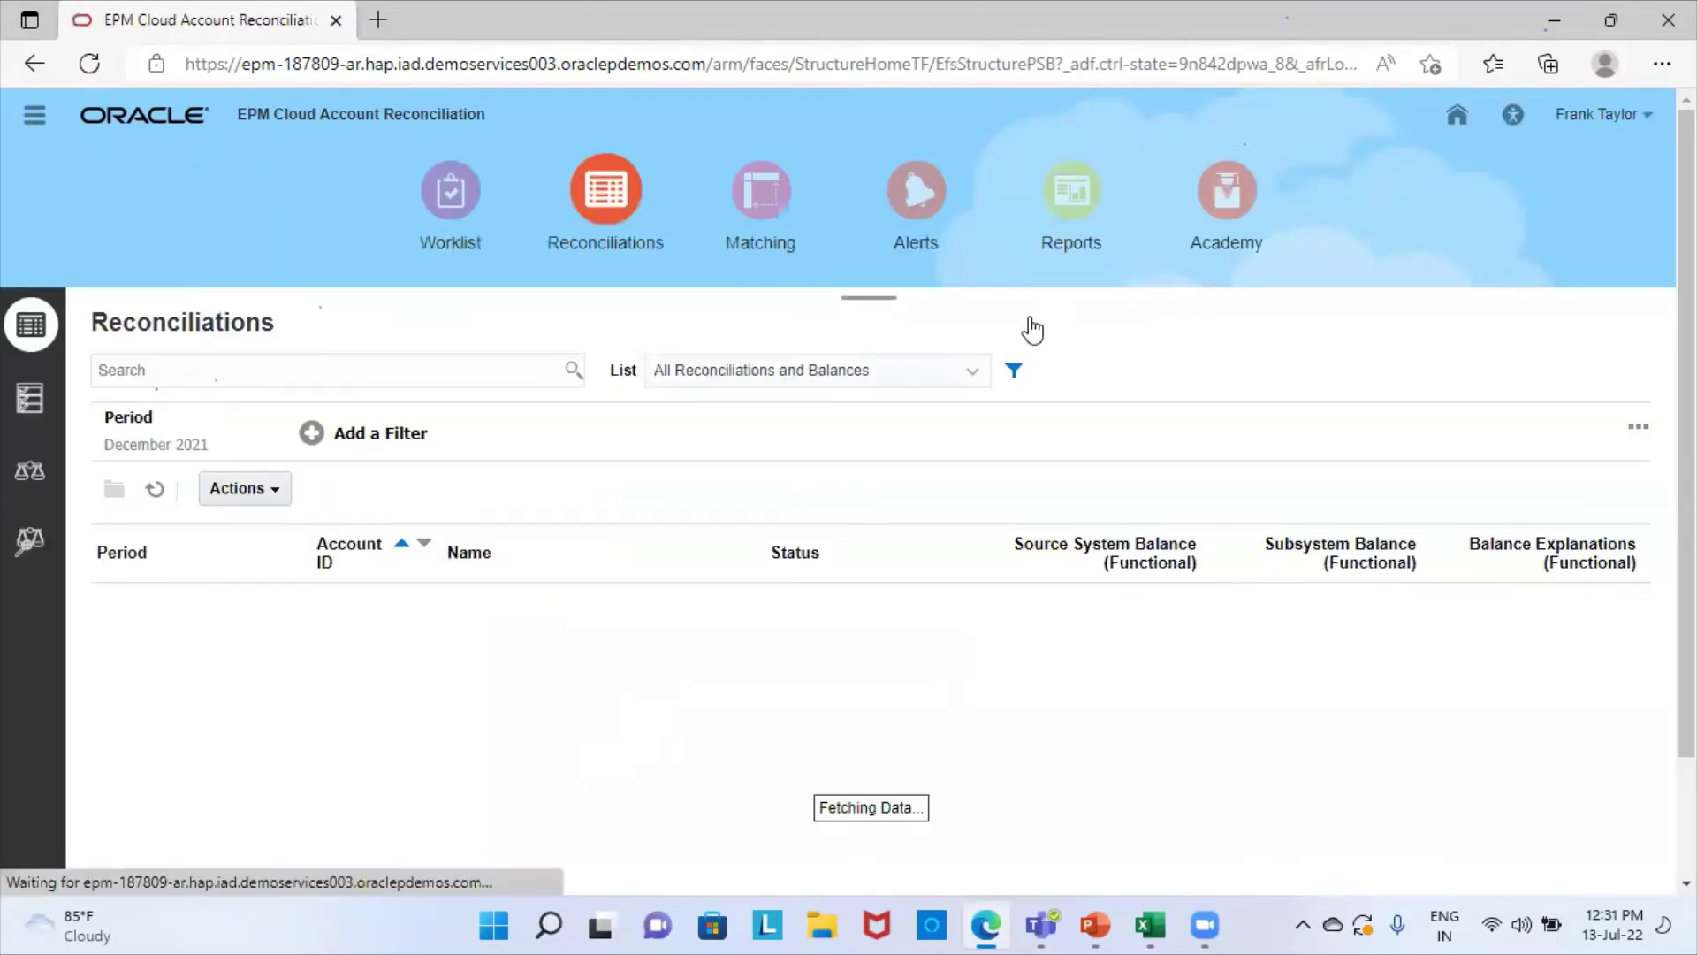
pyautogui.click(156, 446)
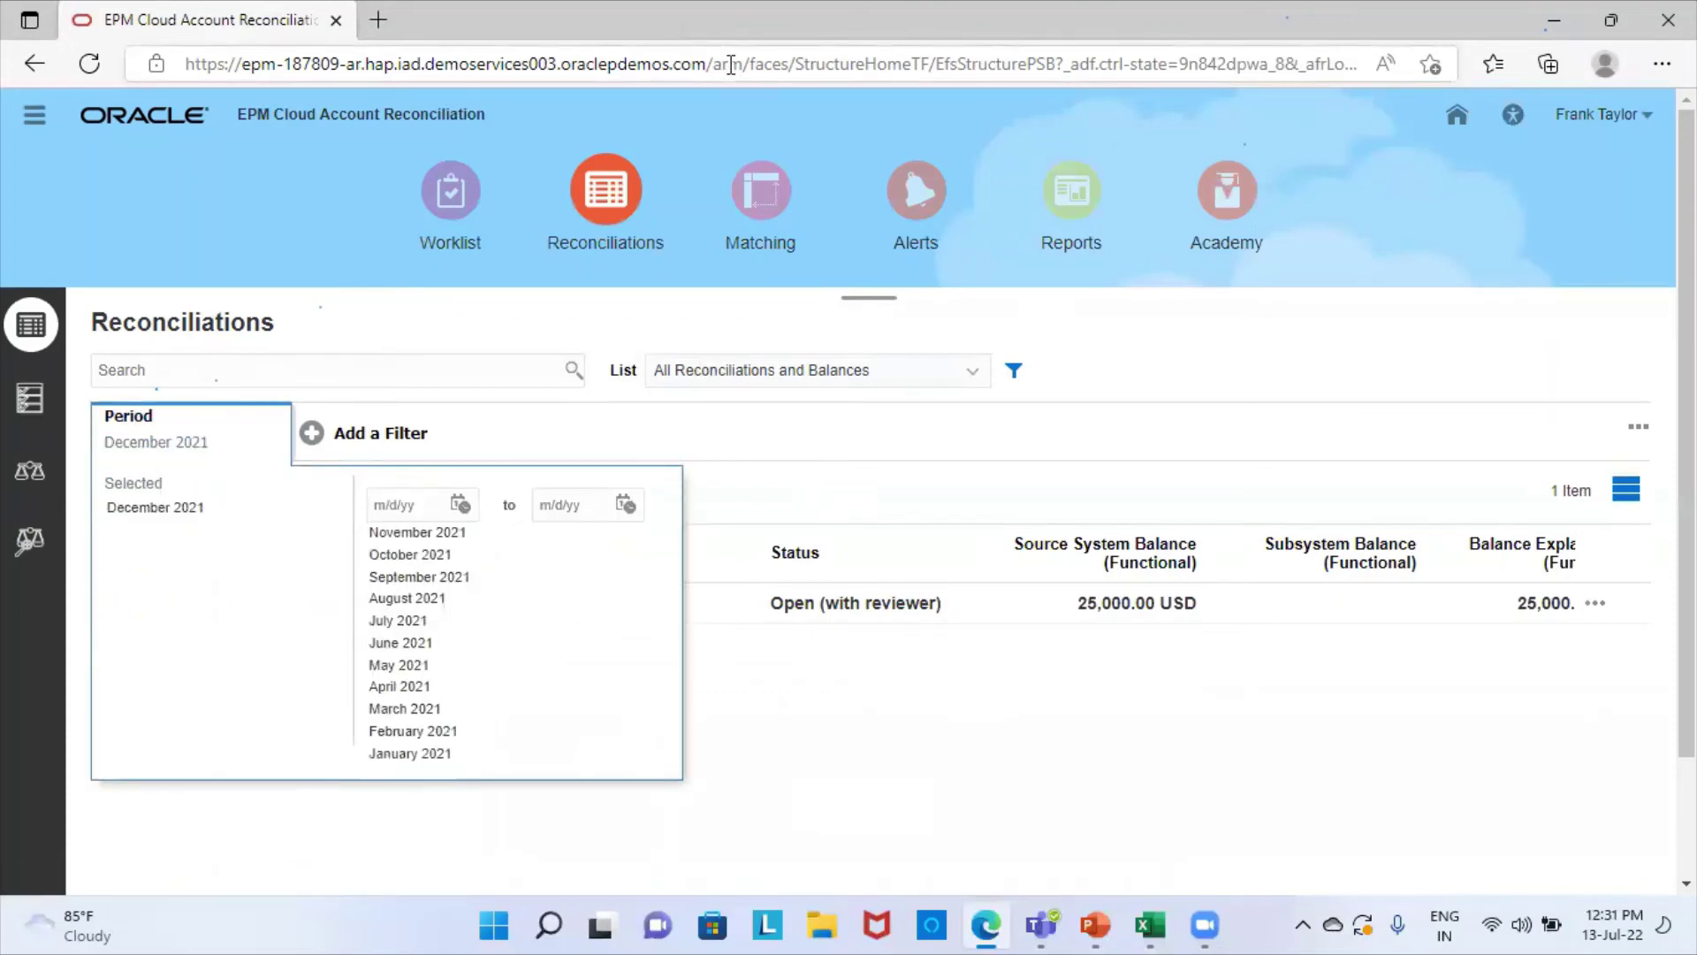
pyautogui.click(1106, 927)
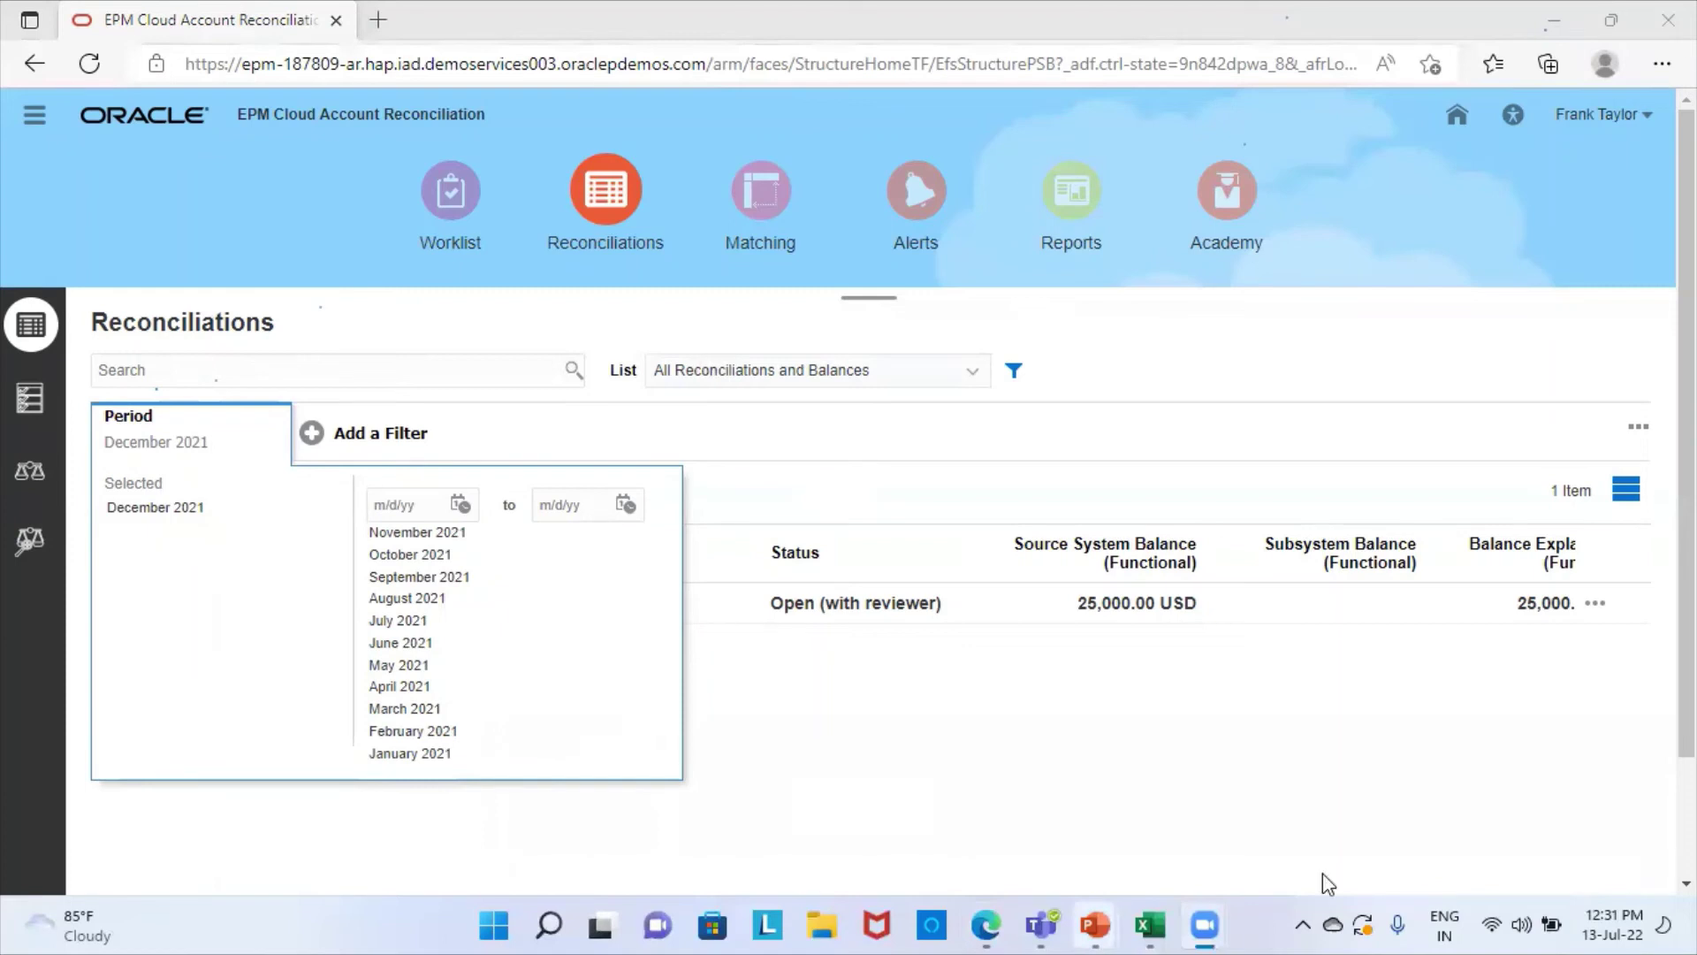
pyautogui.click(446, 650)
pyautogui.click(409, 628)
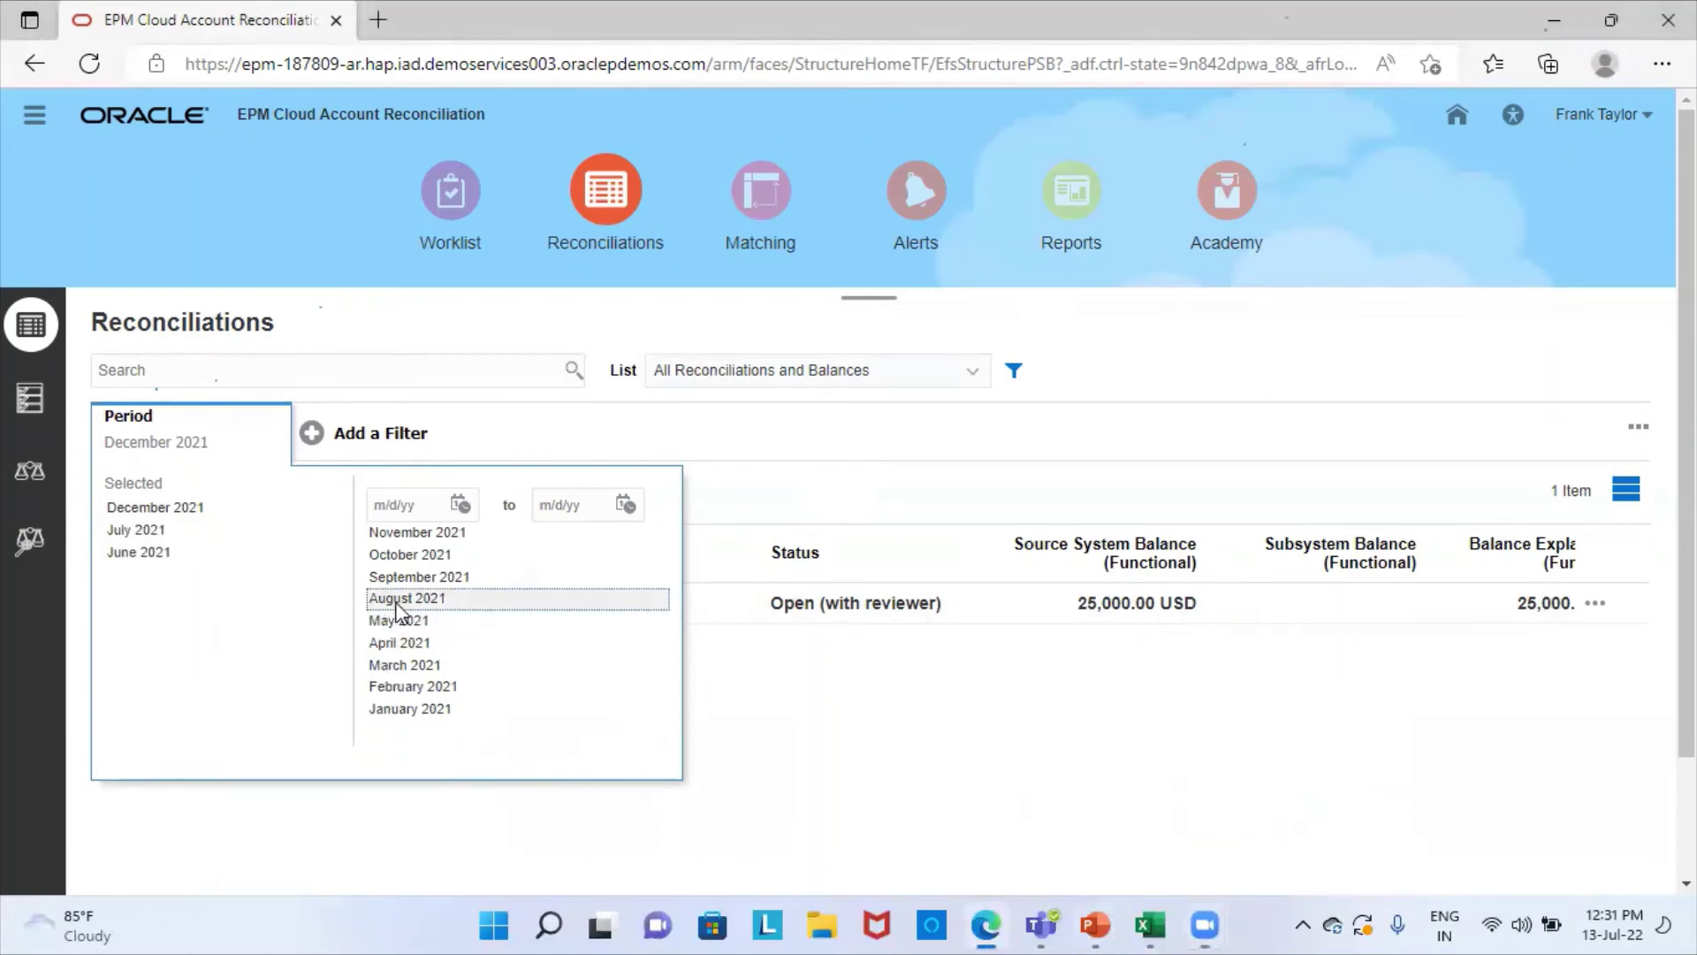
pyautogui.click(395, 600)
pyautogui.click(194, 509)
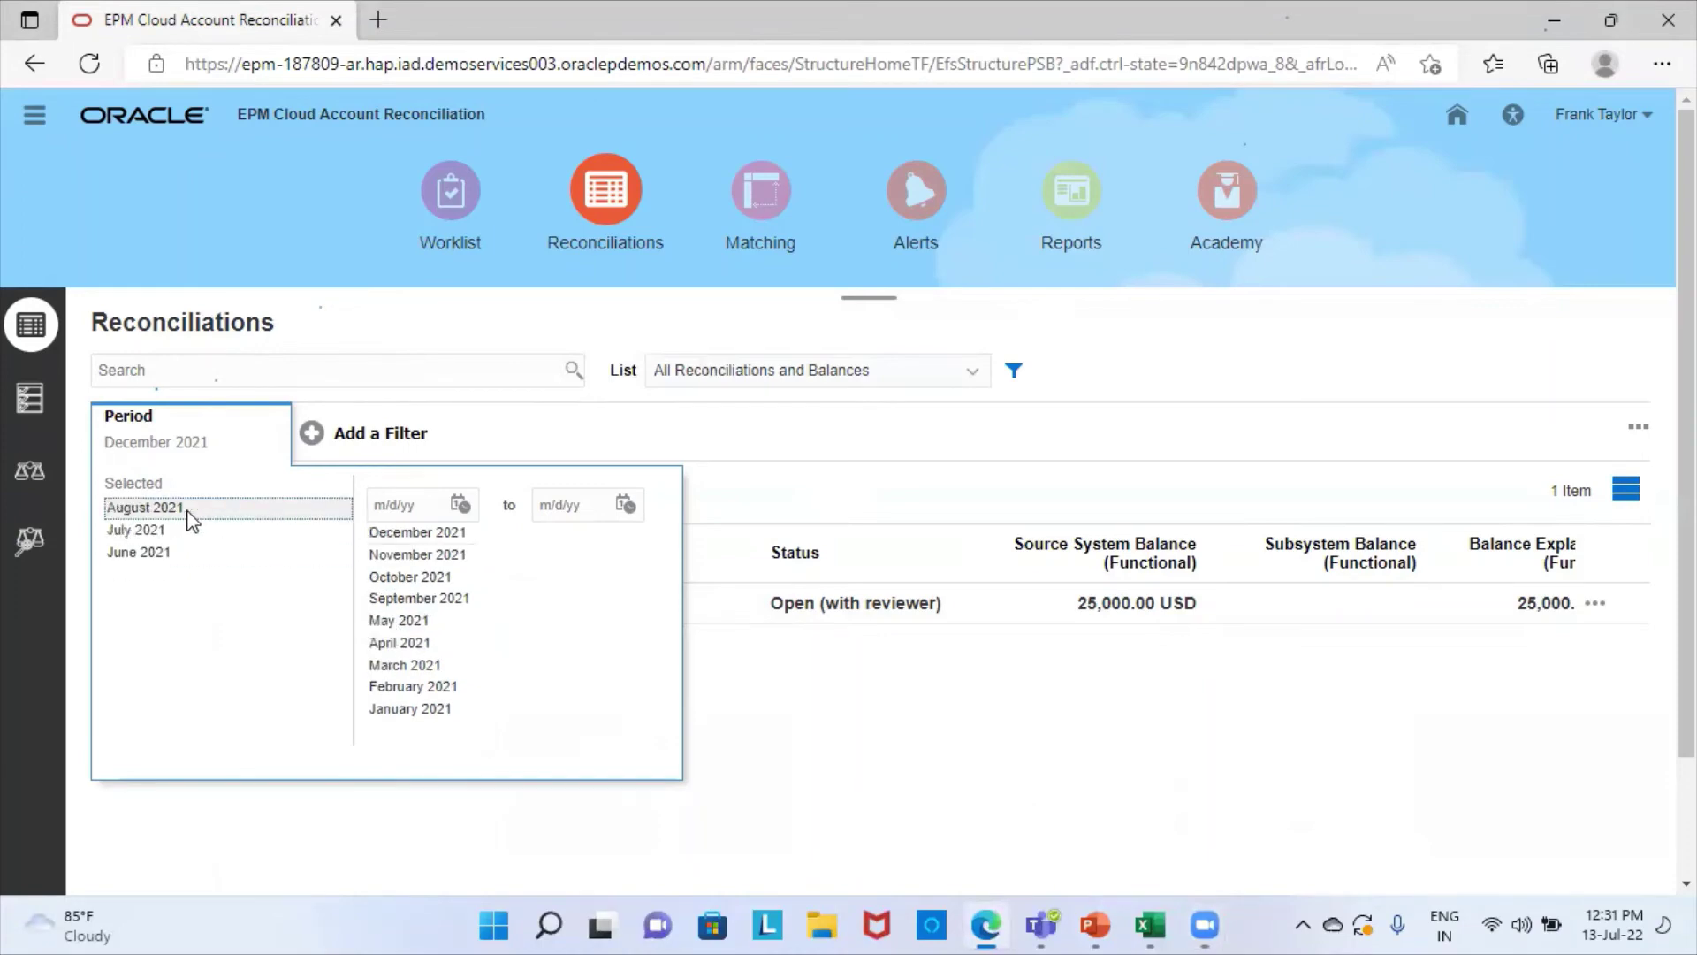
pyautogui.click(150, 441)
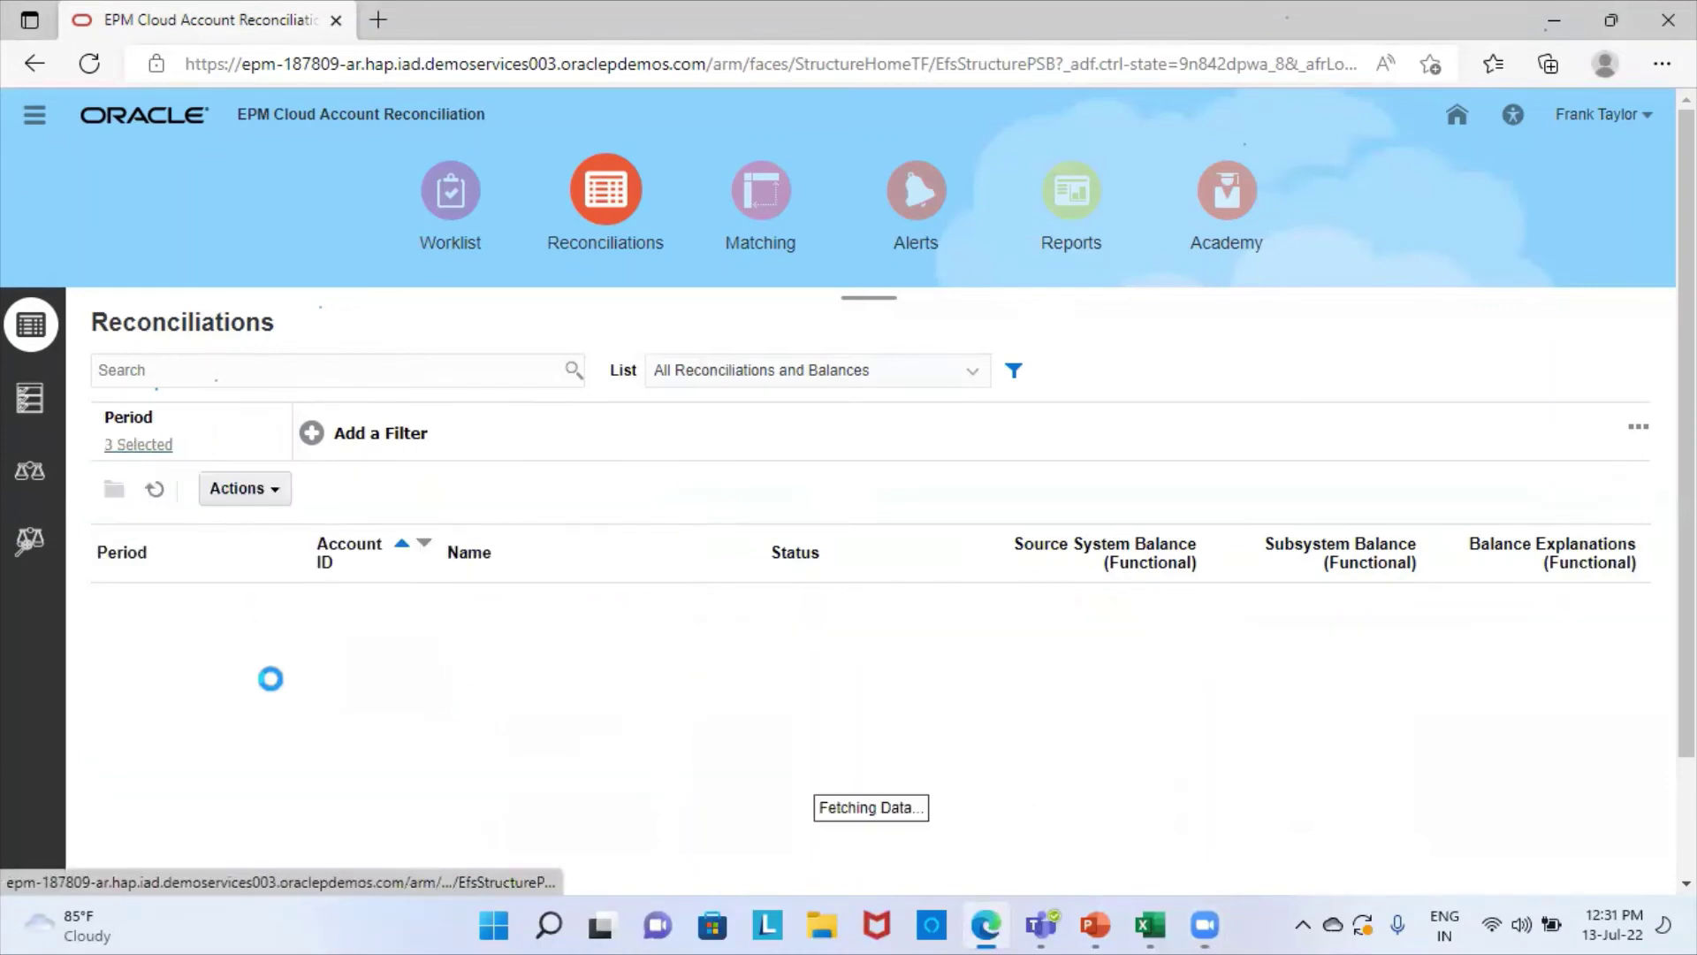
# Step: Search the reconciliations list for 303-cost
pyautogui.click(296, 368)
pyautogui.write('303-')
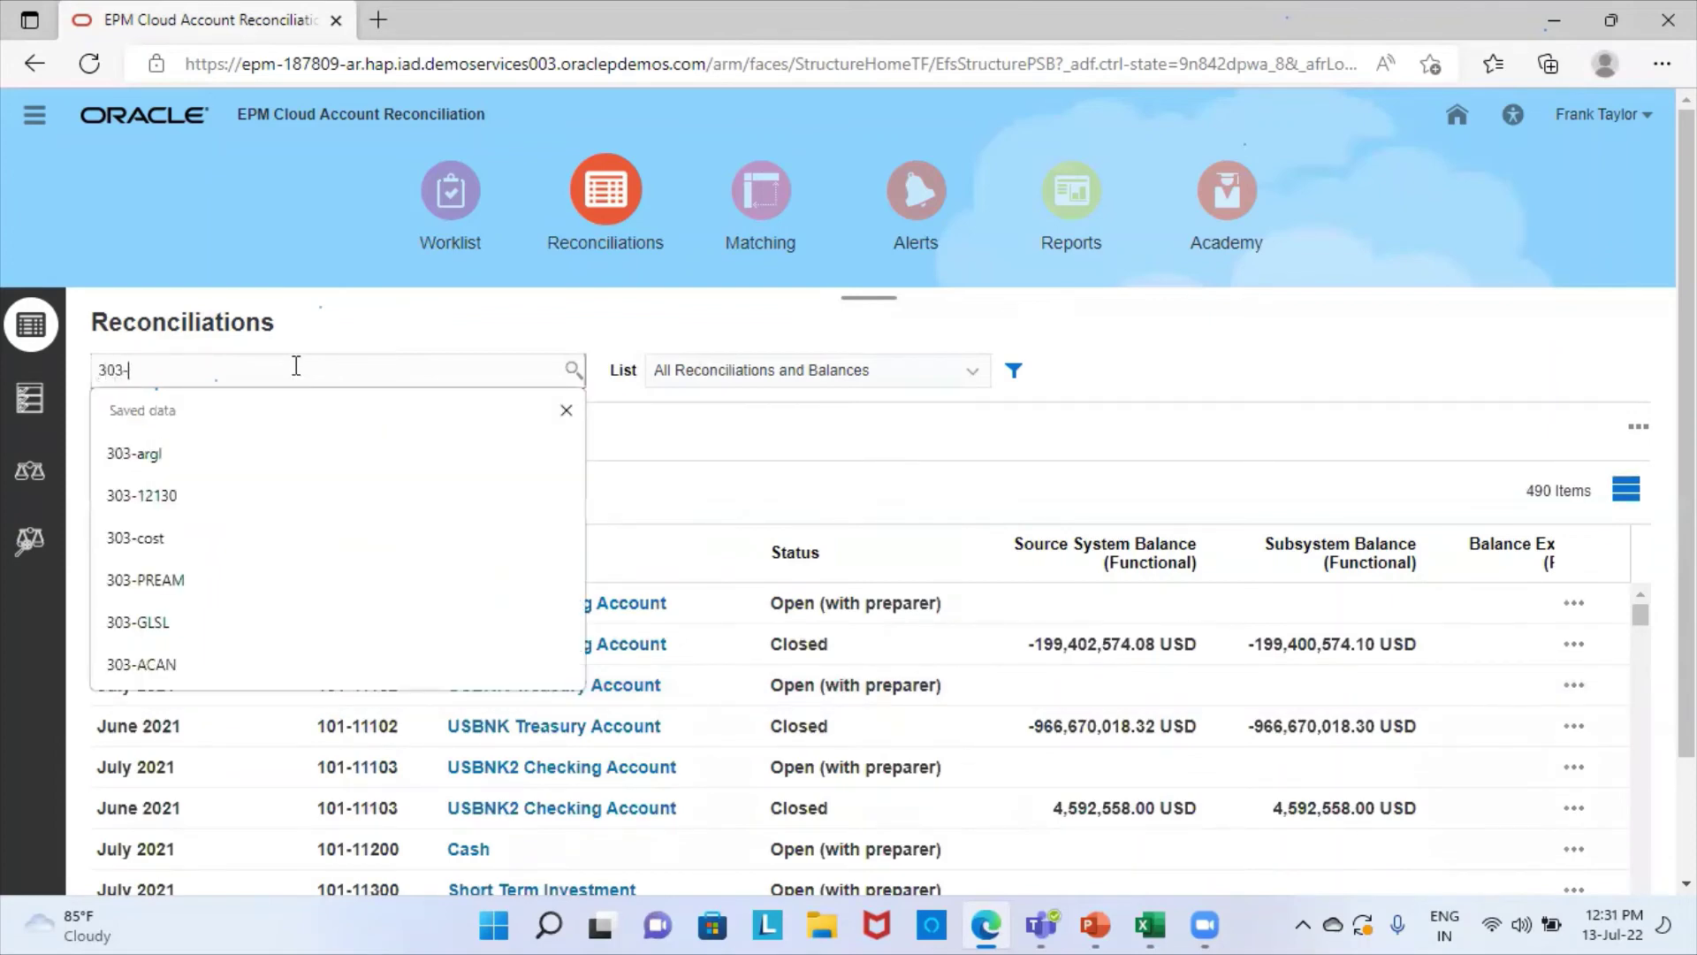
pyautogui.write('cost')
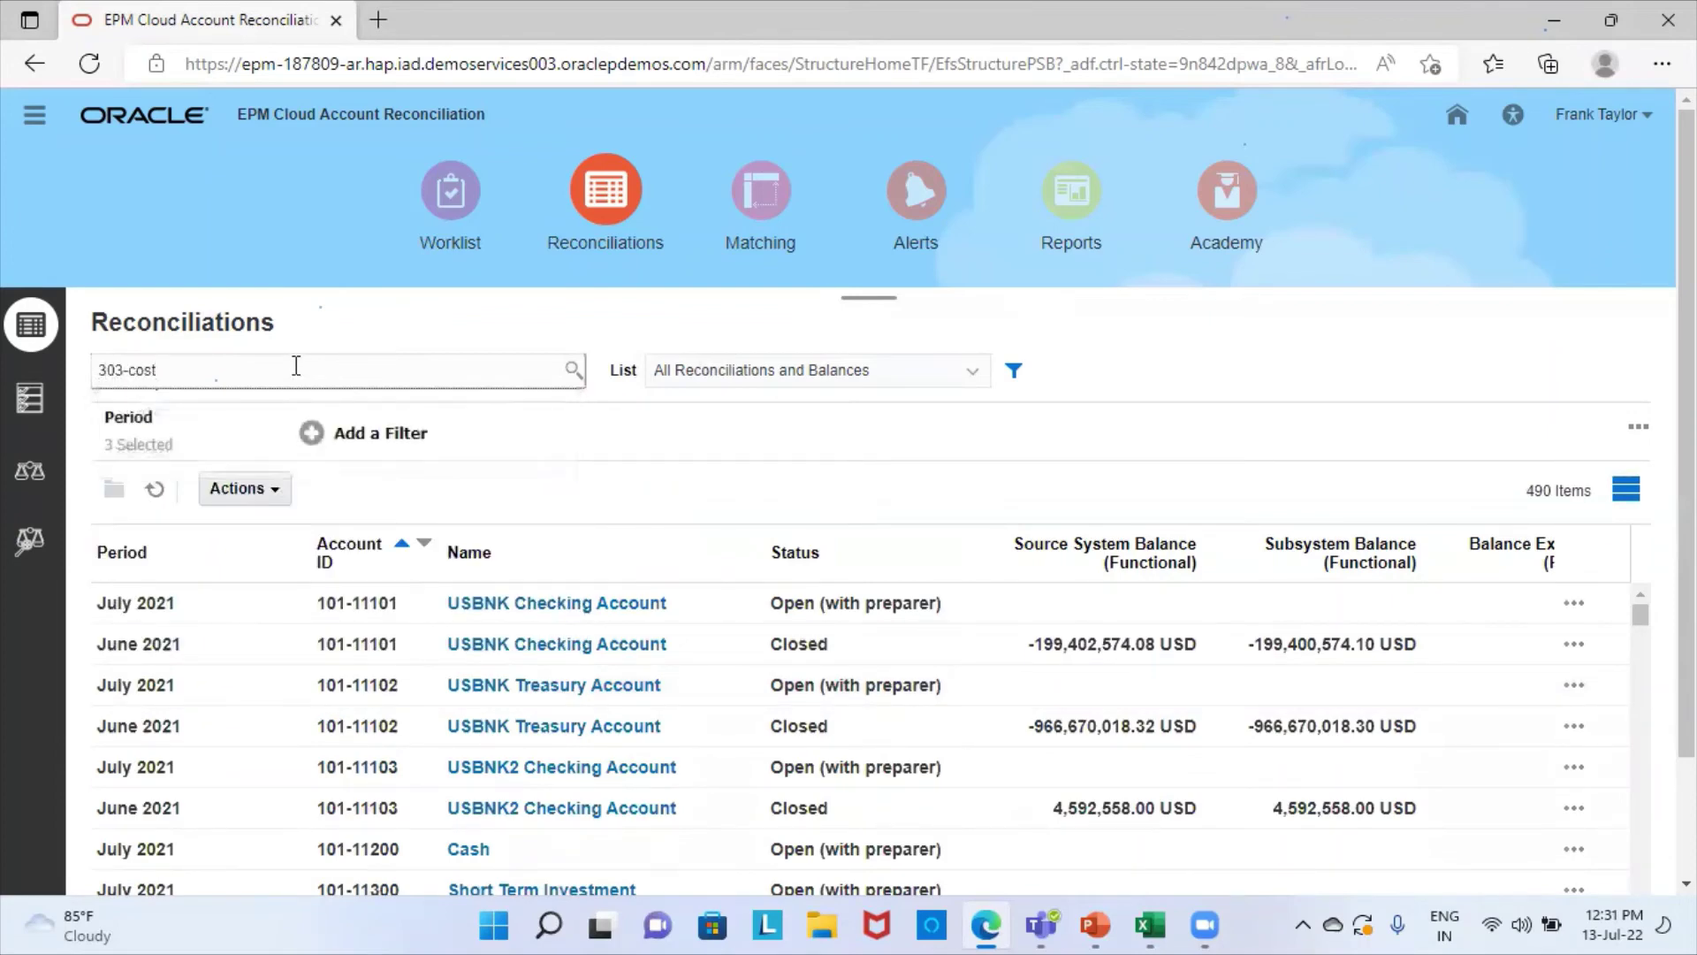
pyautogui.press('Return')
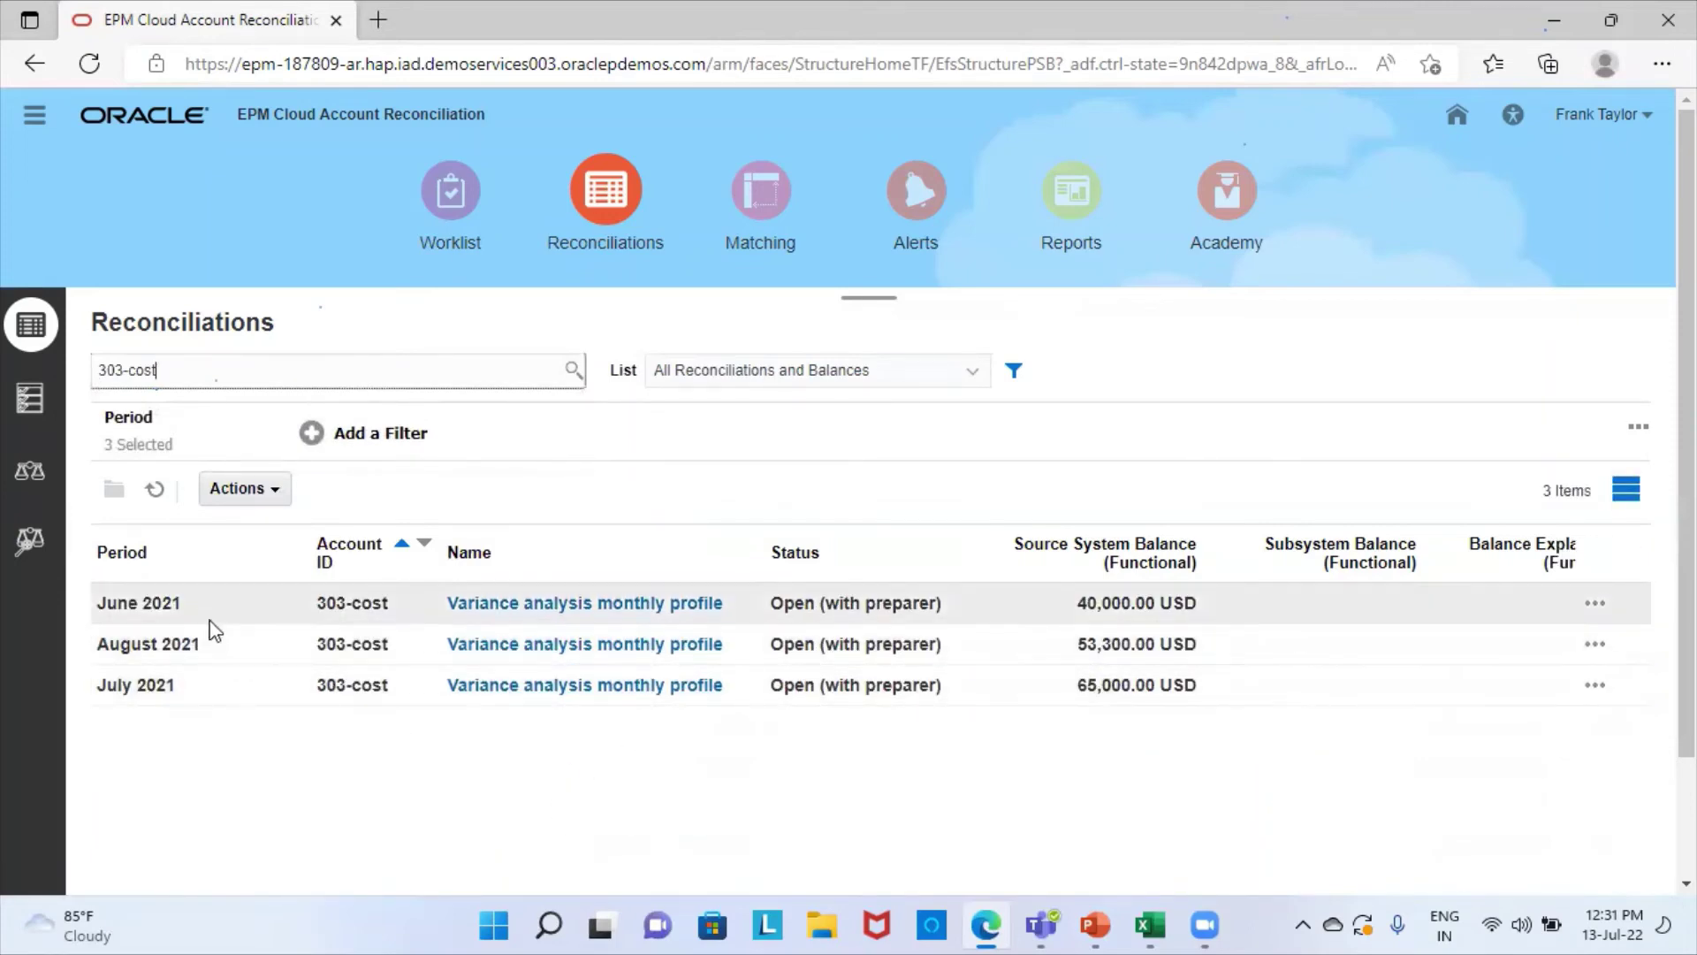
# Step: Open the June 2021 reconciliation and save a variance explanation described as "Current Month expenses" with an amount of 40,000 USD
pyautogui.click(625, 618)
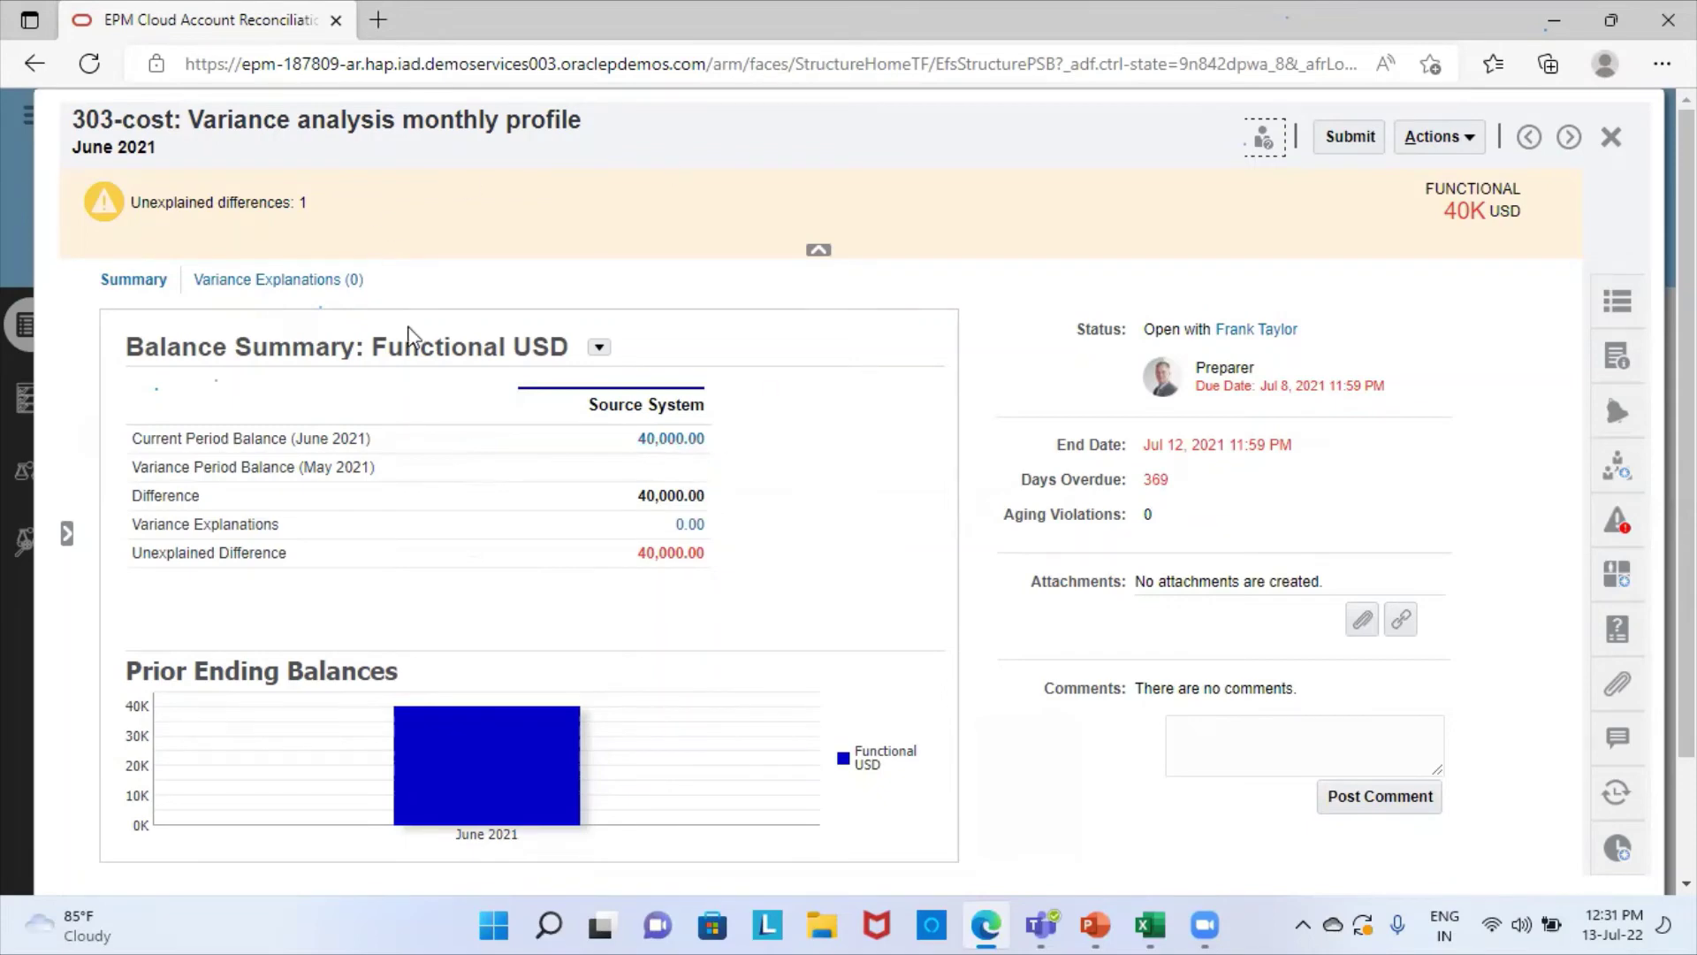
pyautogui.click(289, 272)
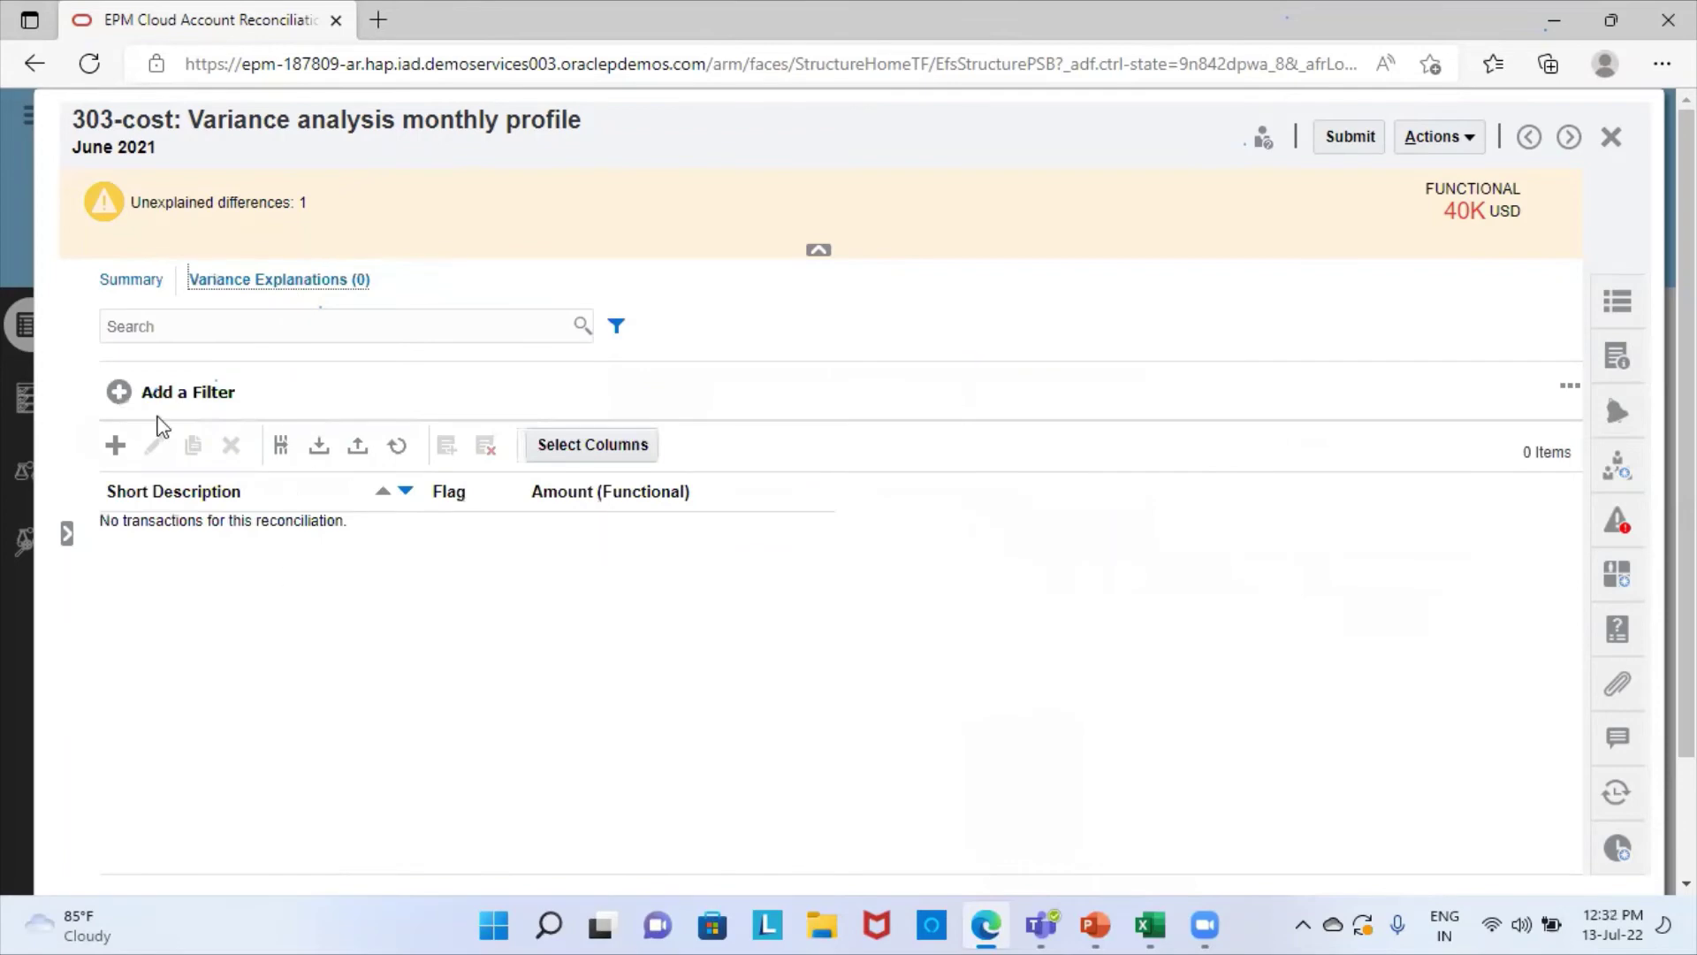
pyautogui.click(113, 446)
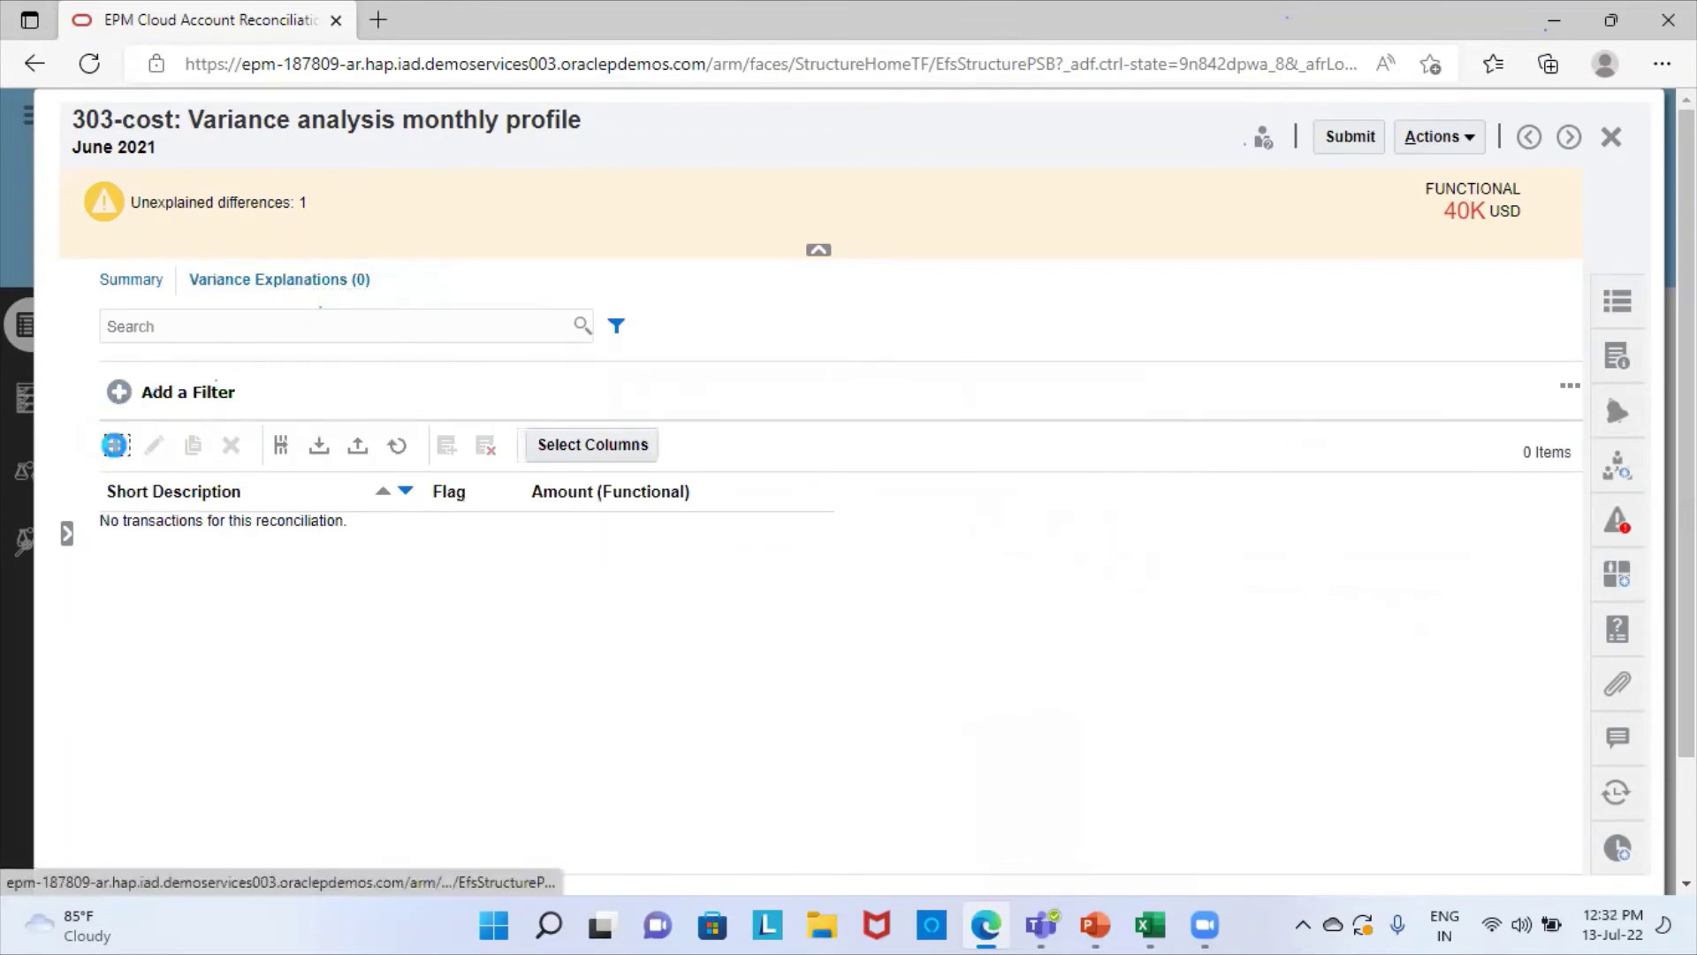
pyautogui.click(400, 410)
pyautogui.write('Current Month expenses')
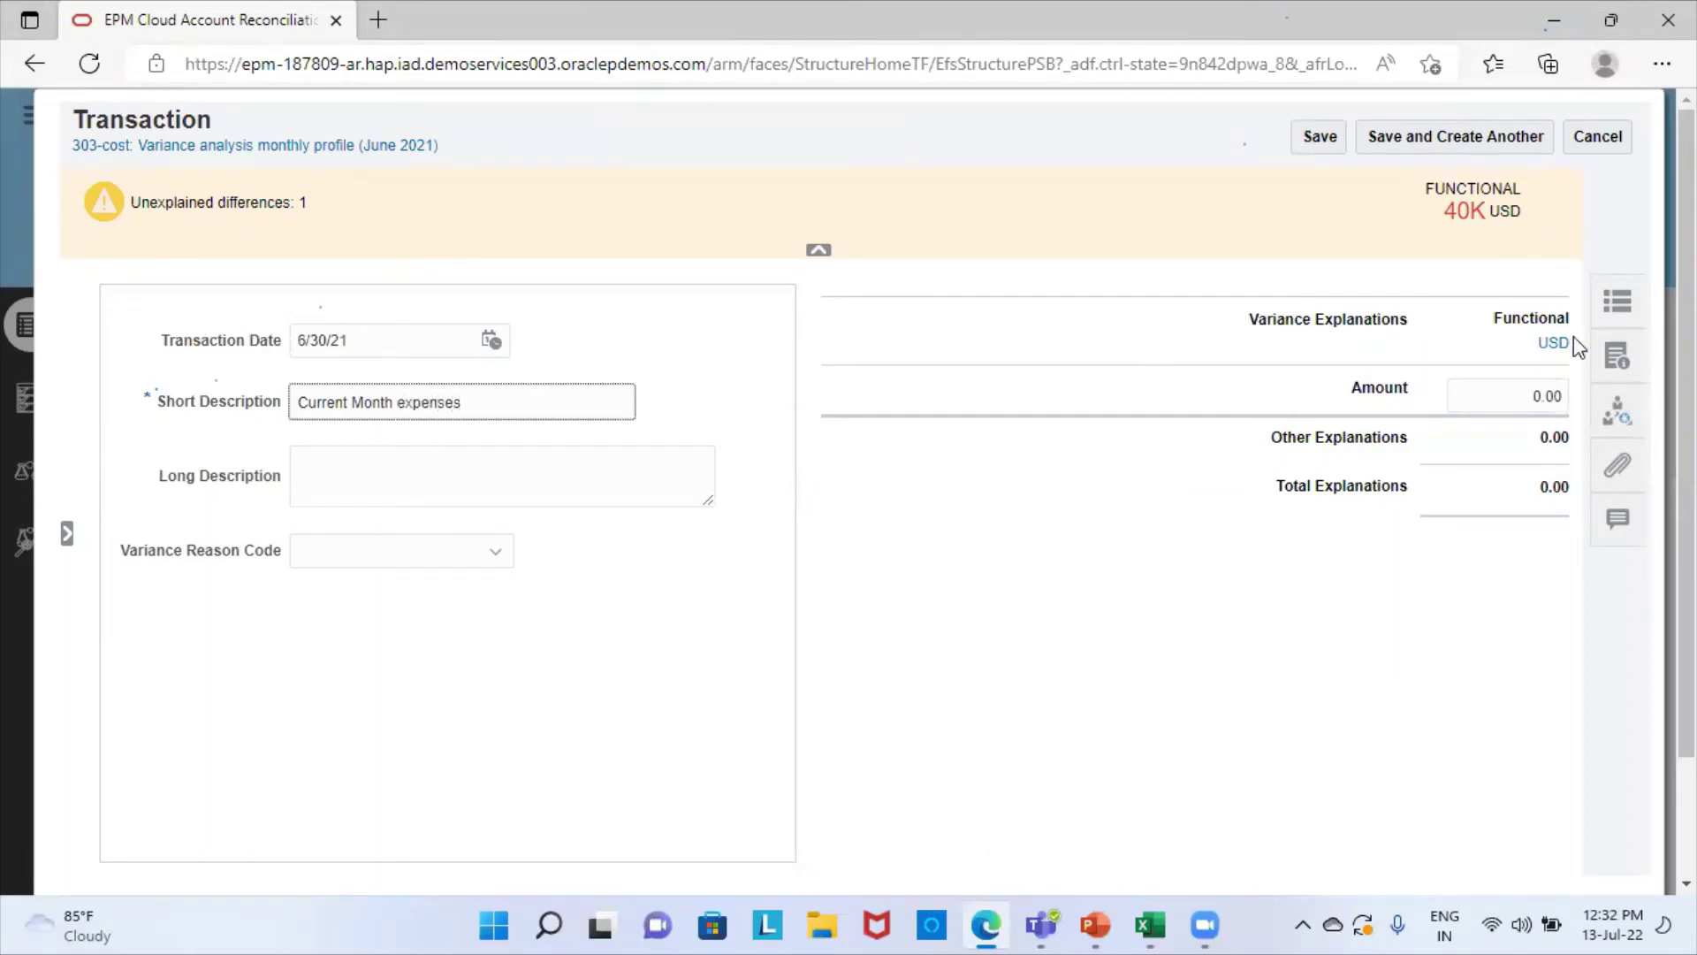
pyautogui.click(1539, 392)
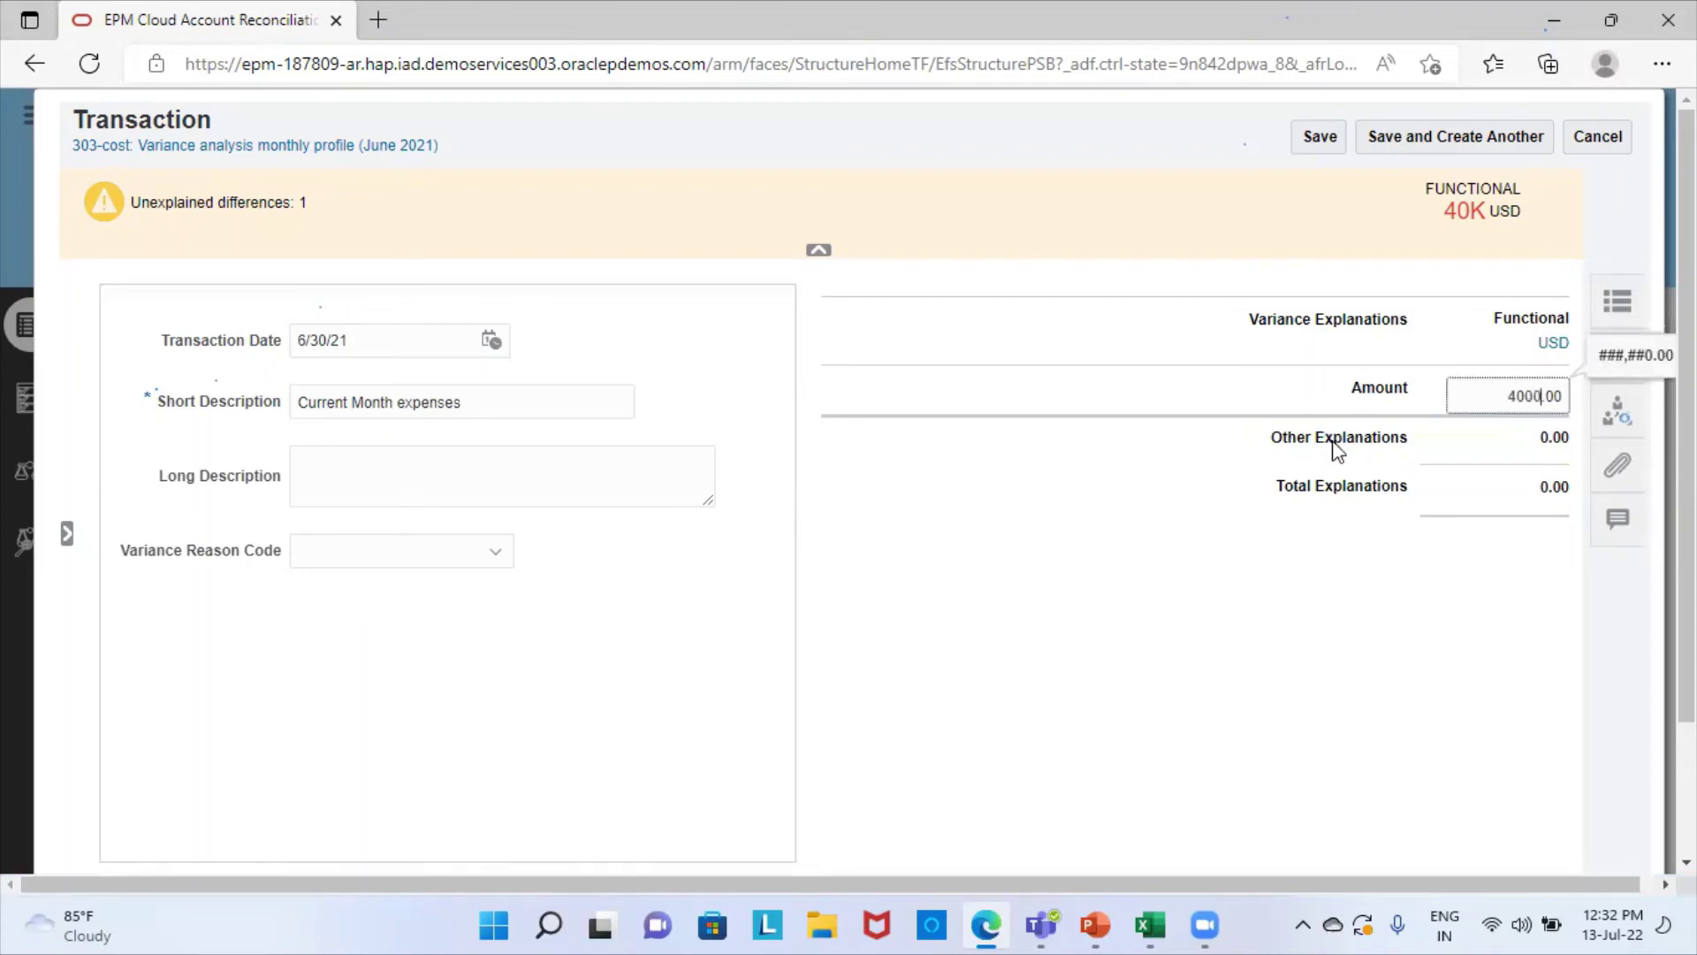
pyautogui.click(1319, 137)
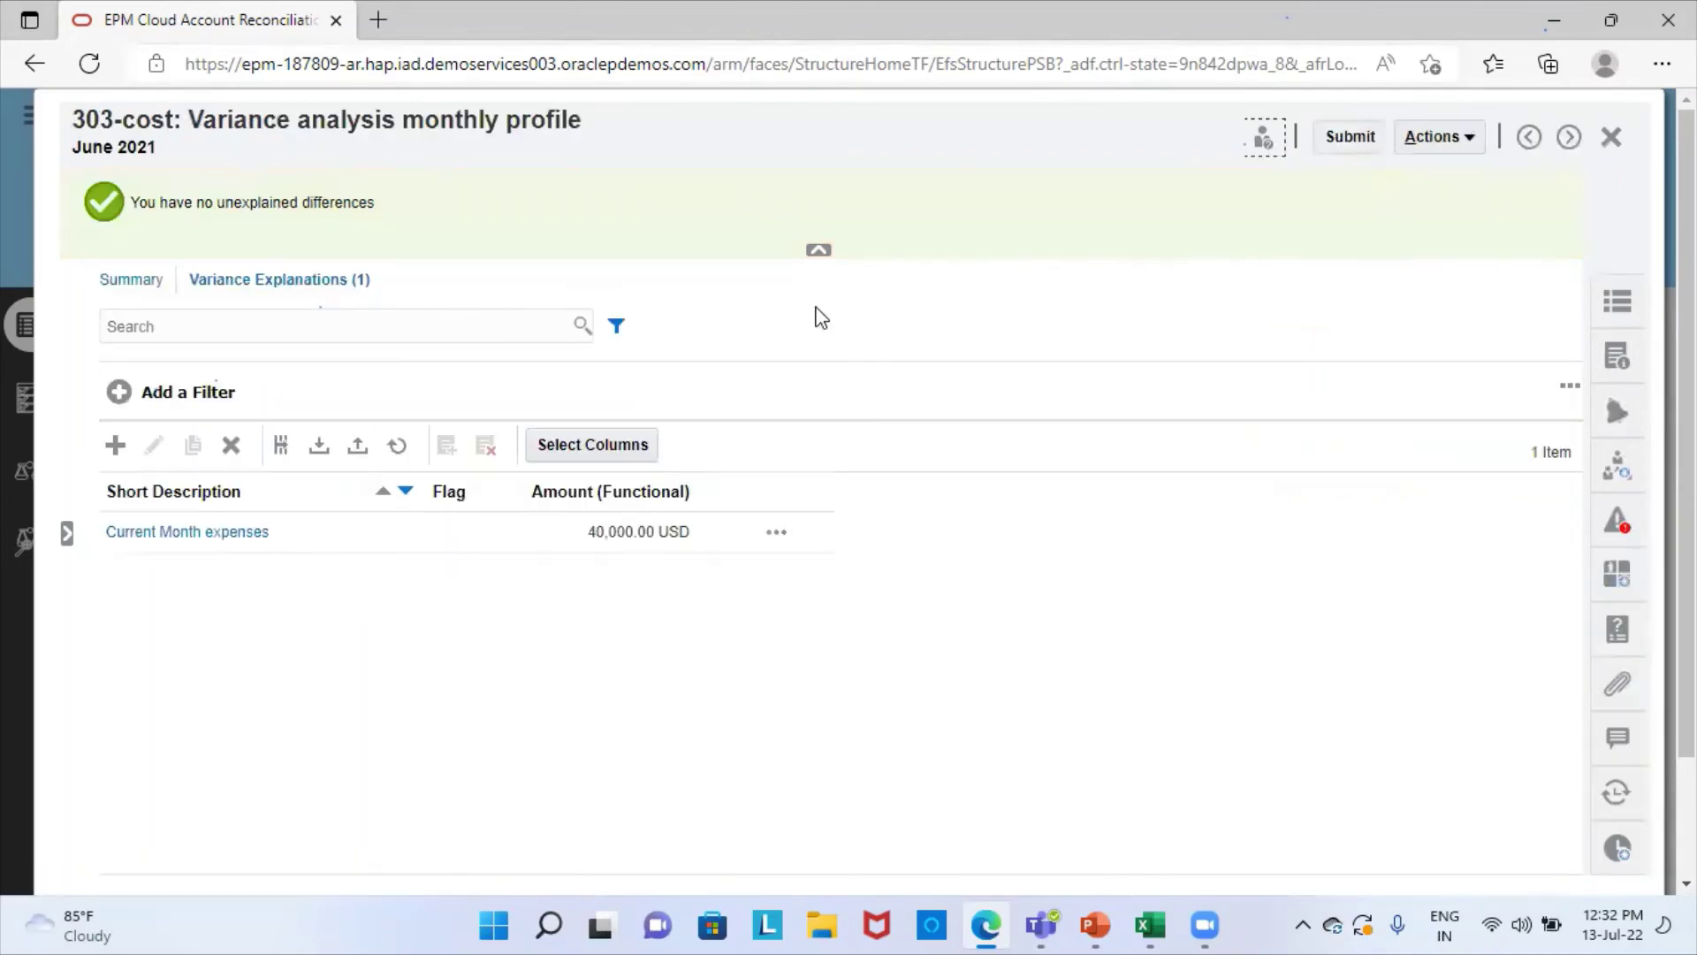
# Step: Submit the June 2021 reconciliation as preparer and close it
pyautogui.click(1361, 132)
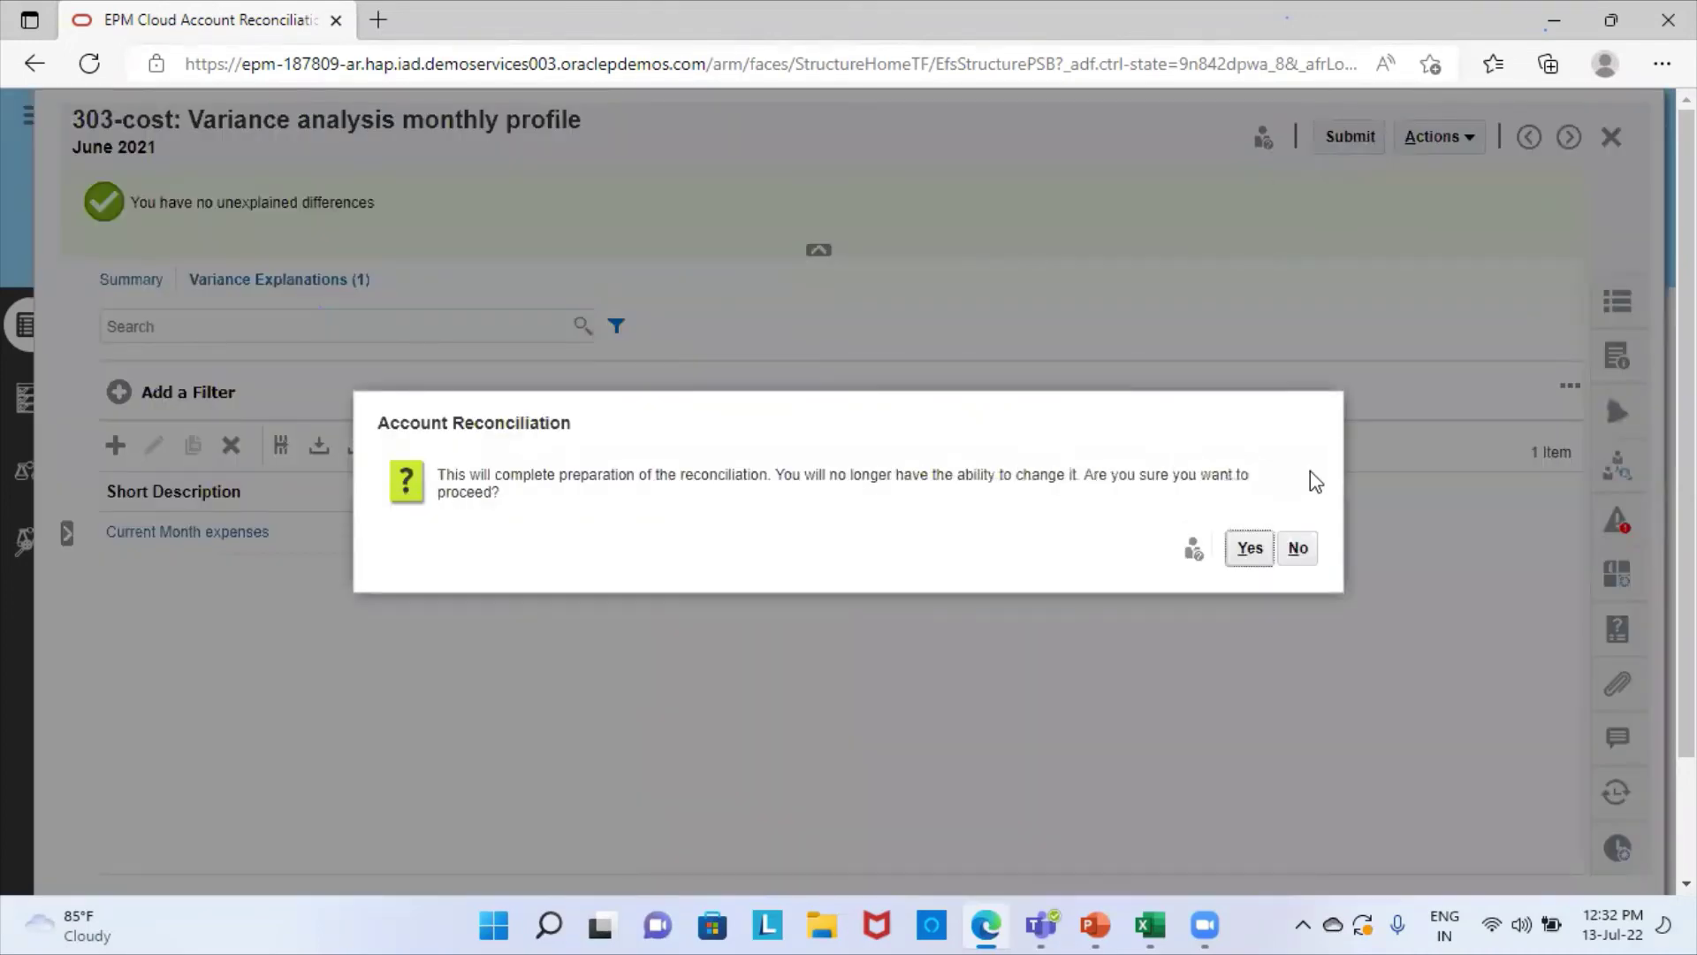
pyautogui.click(1249, 537)
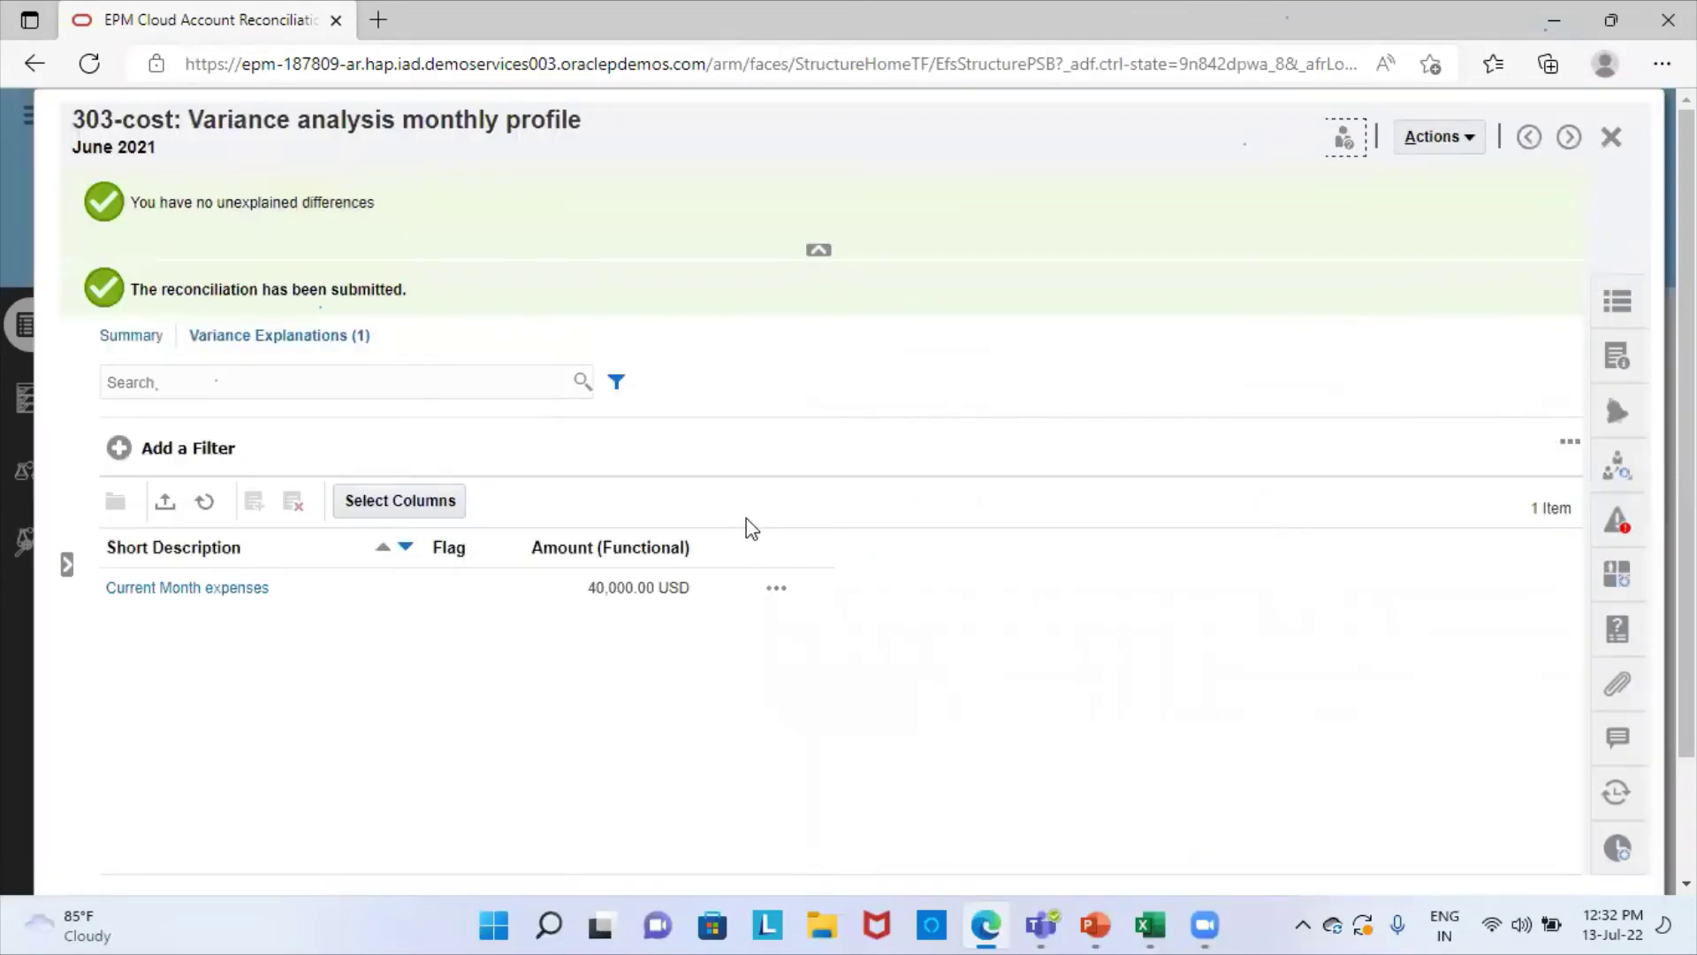
pyautogui.click(1614, 134)
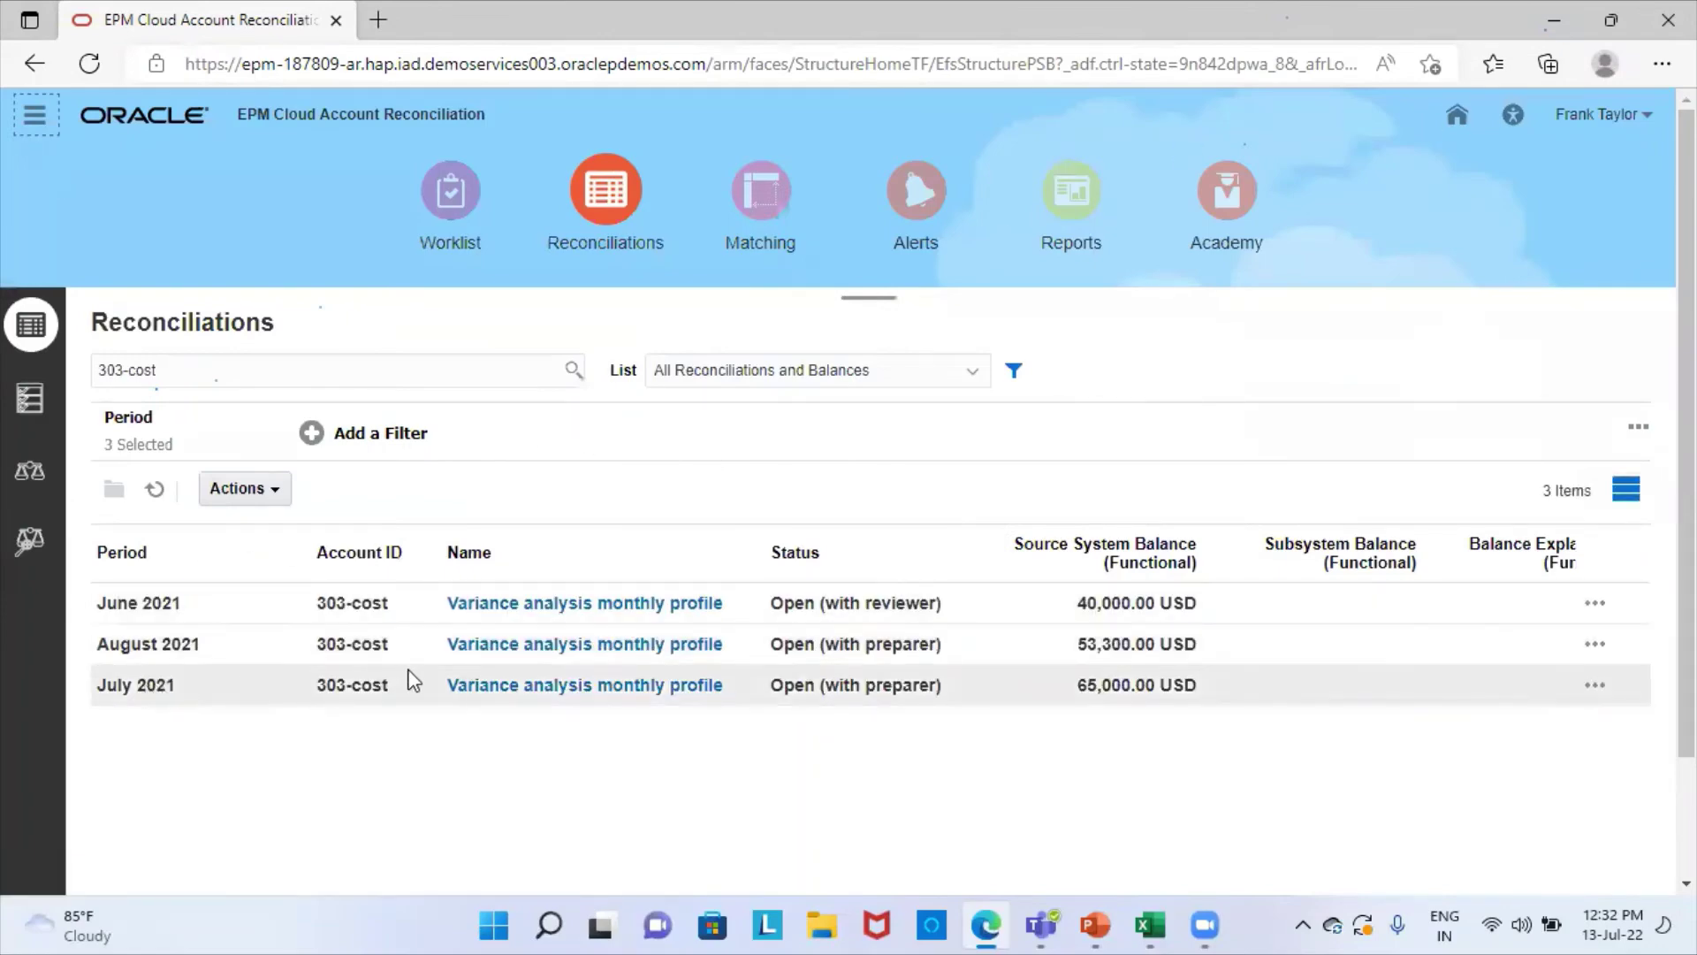
# Step: Open the July 2021 reconciliation and save a variance explanation described as "Increase in cost" with an amount of 25,000 USD
pyautogui.click(493, 694)
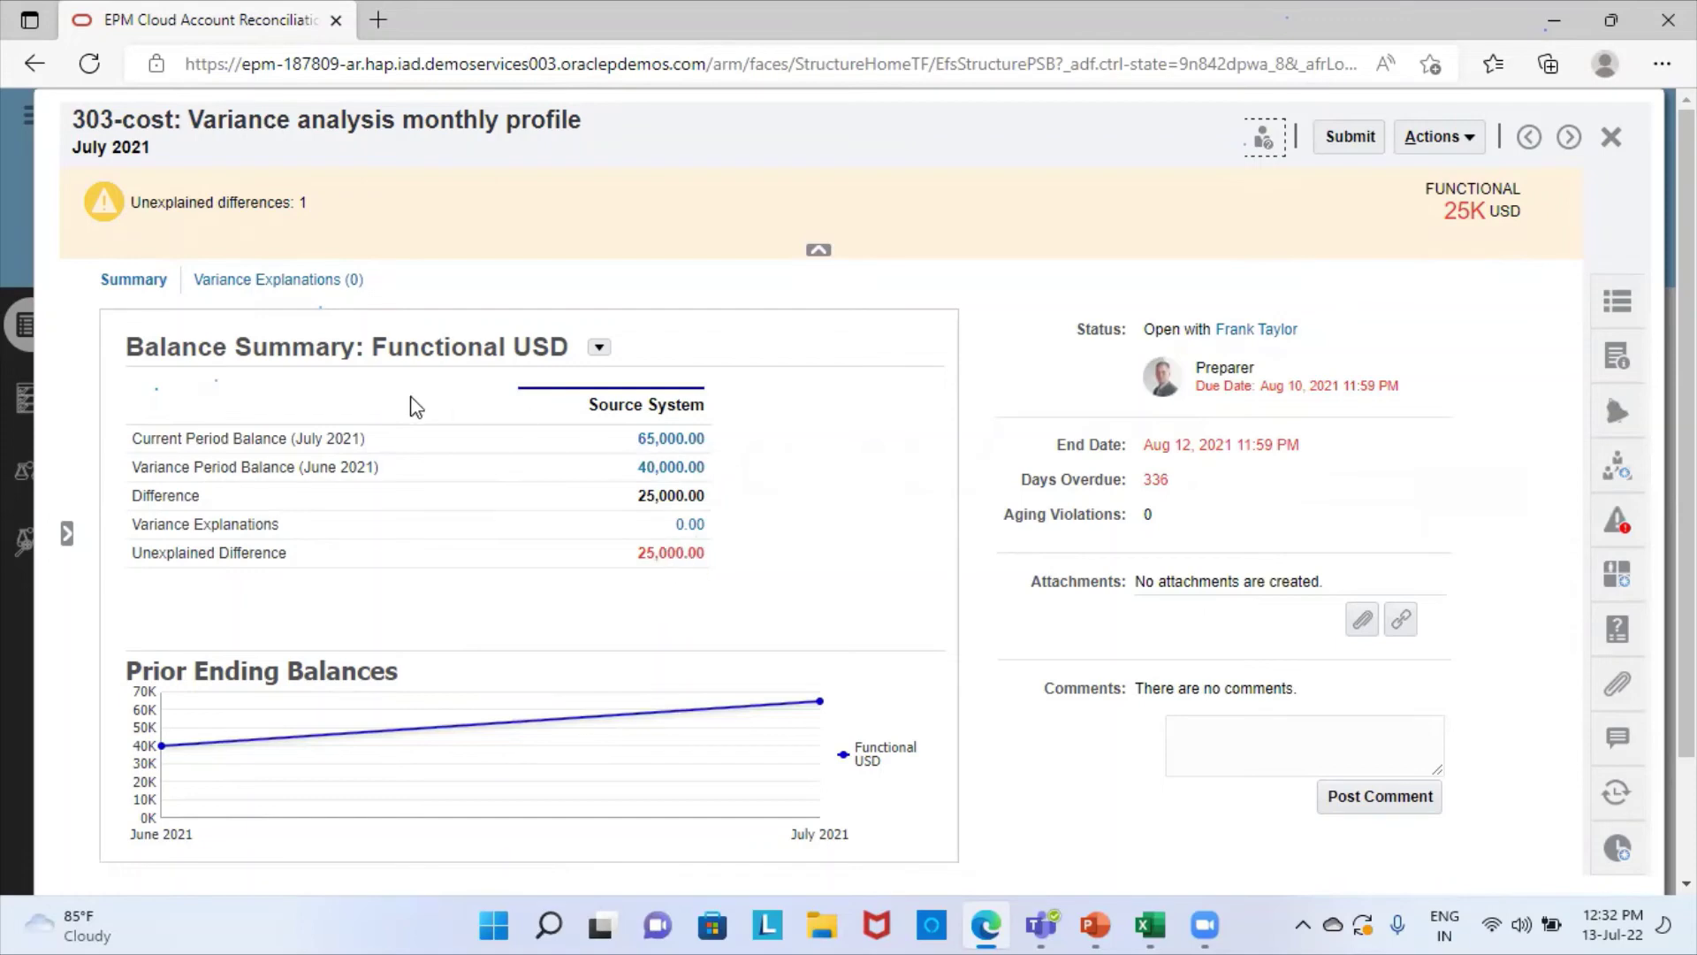
pyautogui.click(301, 281)
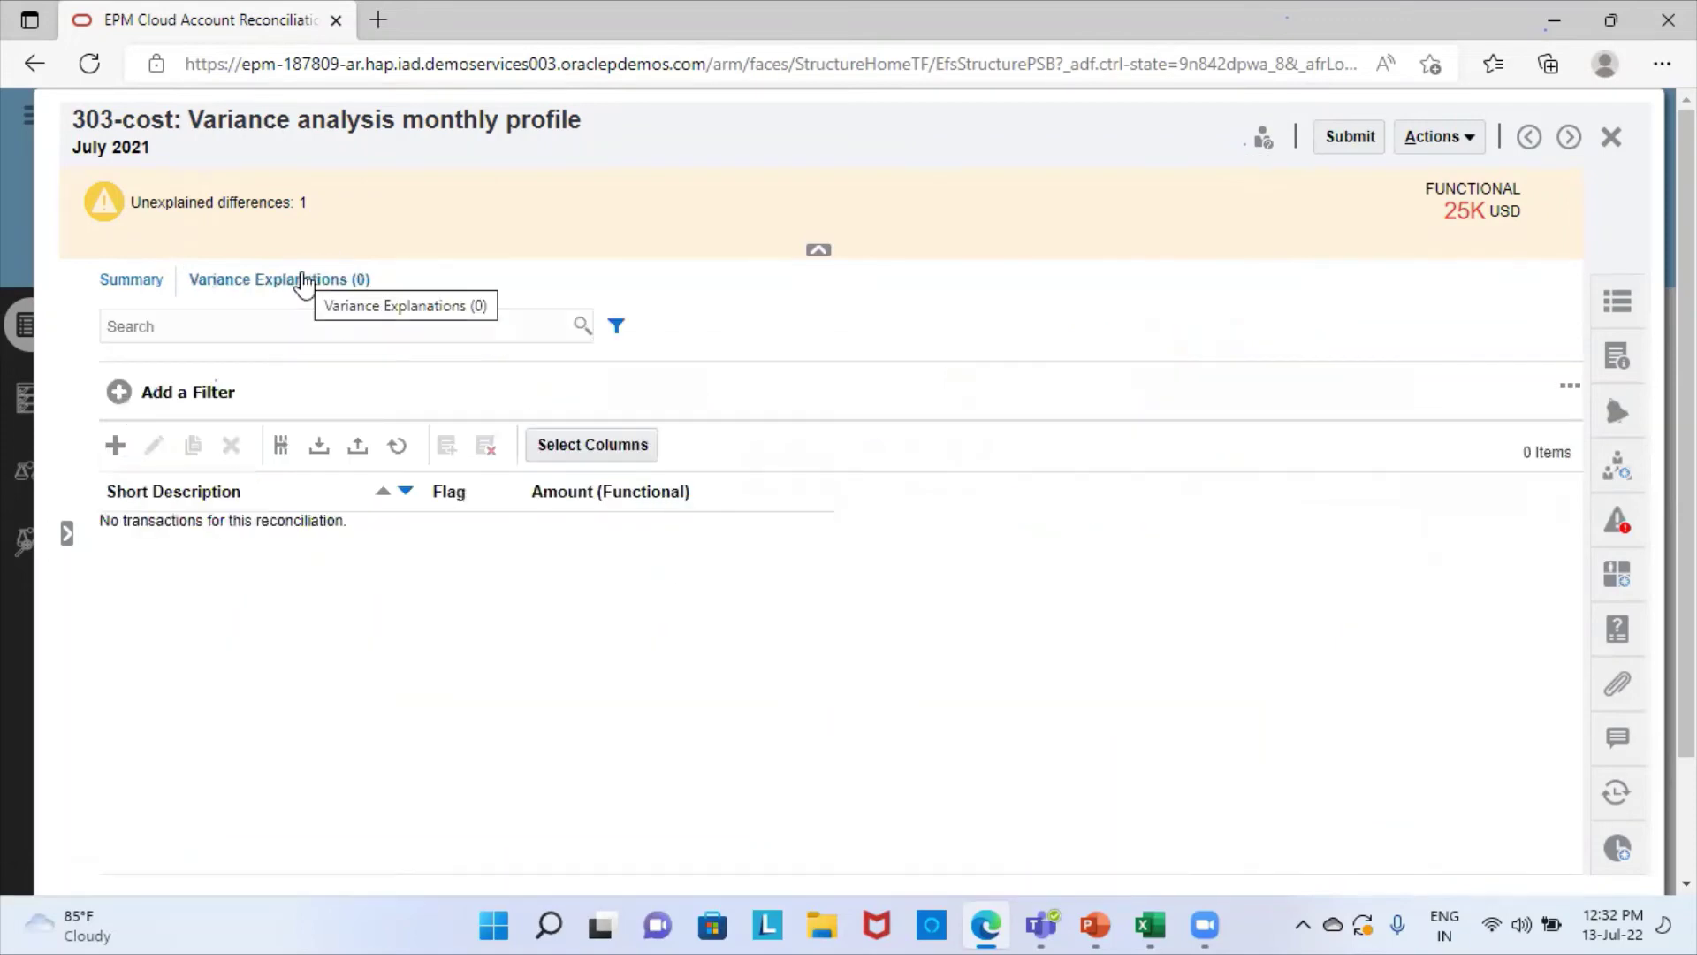
pyautogui.click(109, 447)
pyautogui.click(432, 405)
pyautogui.press('Escape')
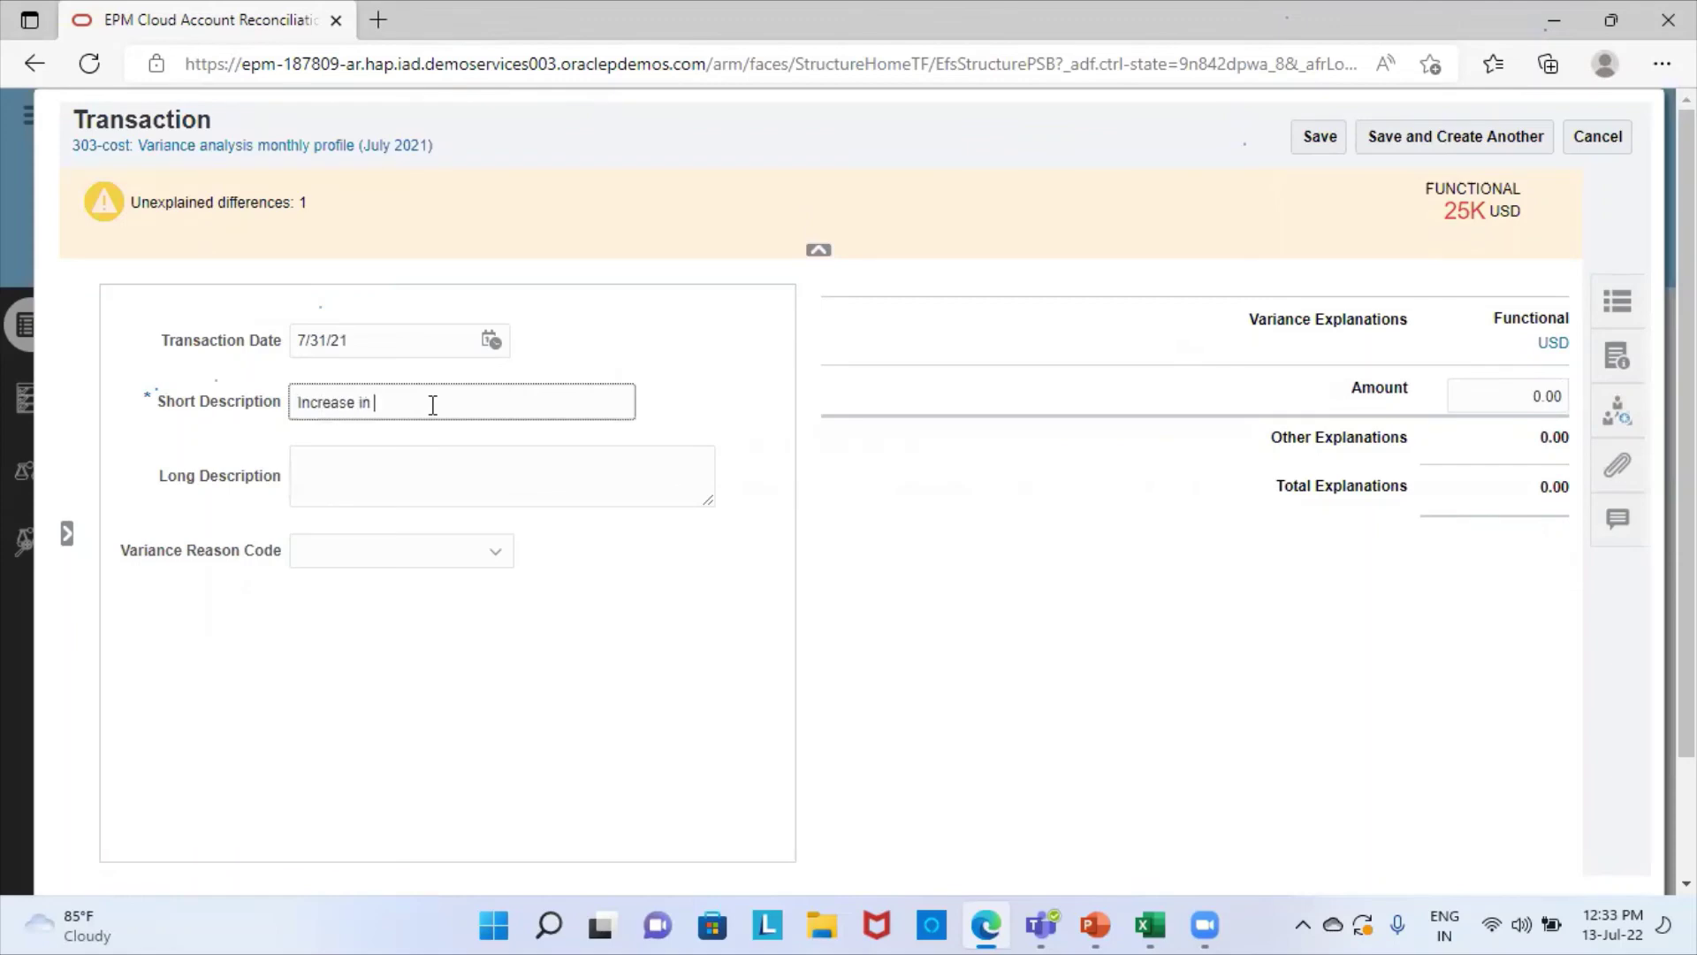
pyautogui.click(1540, 391)
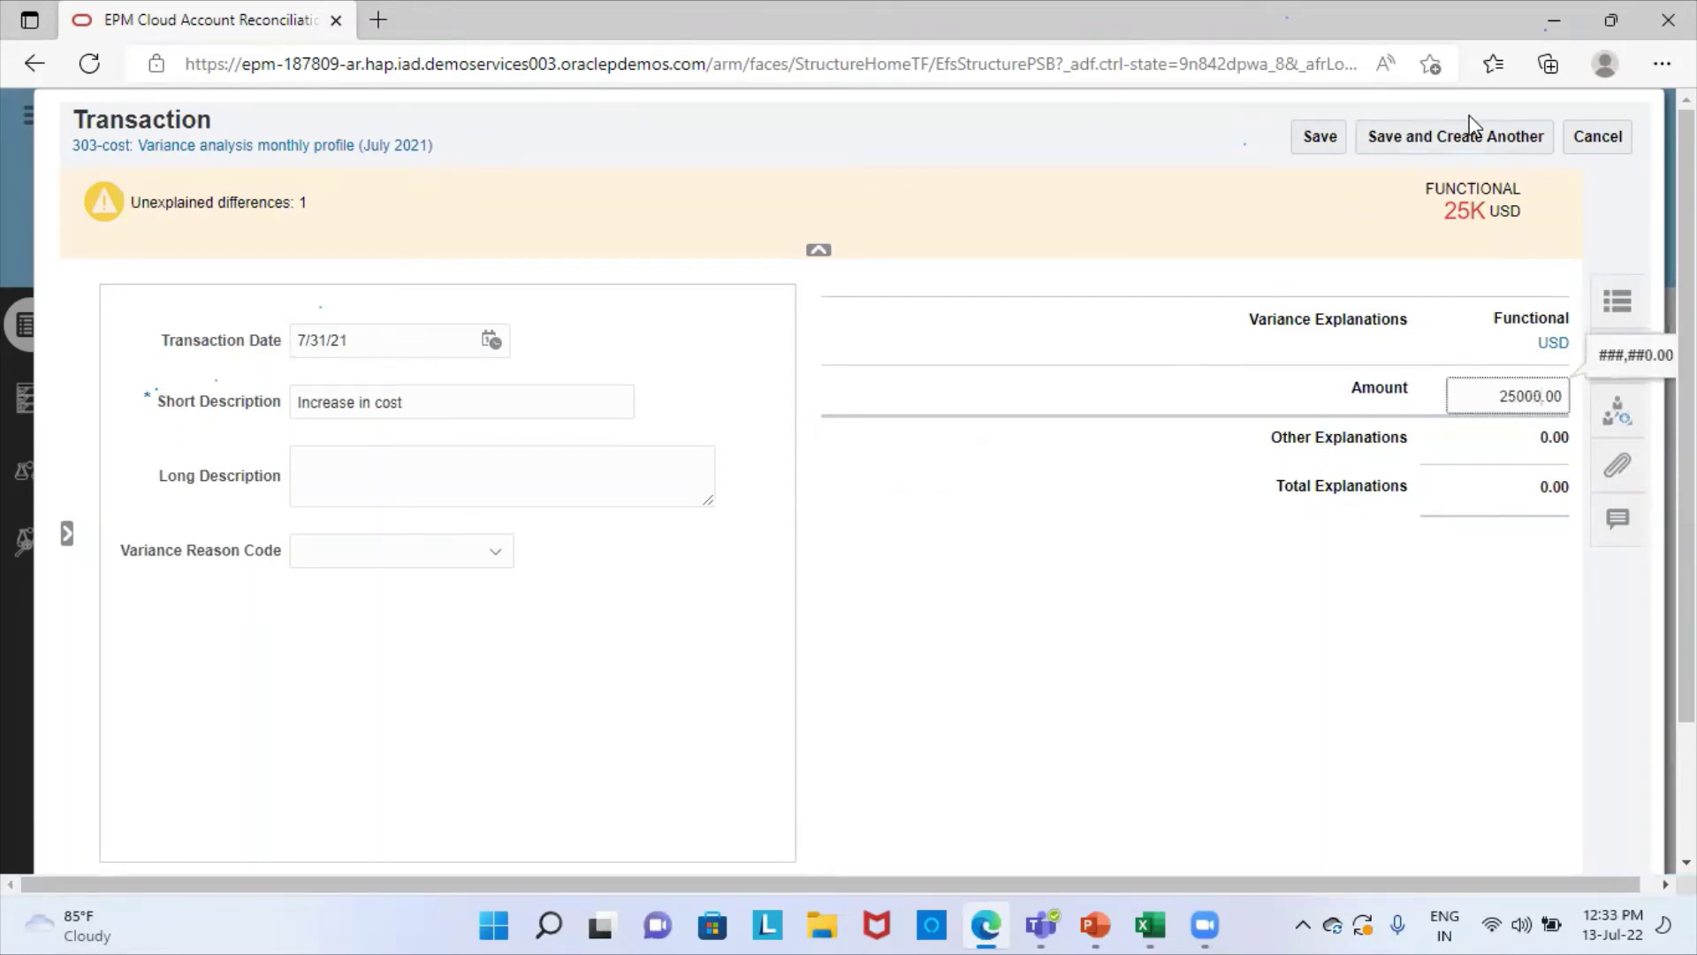
pyautogui.click(1319, 137)
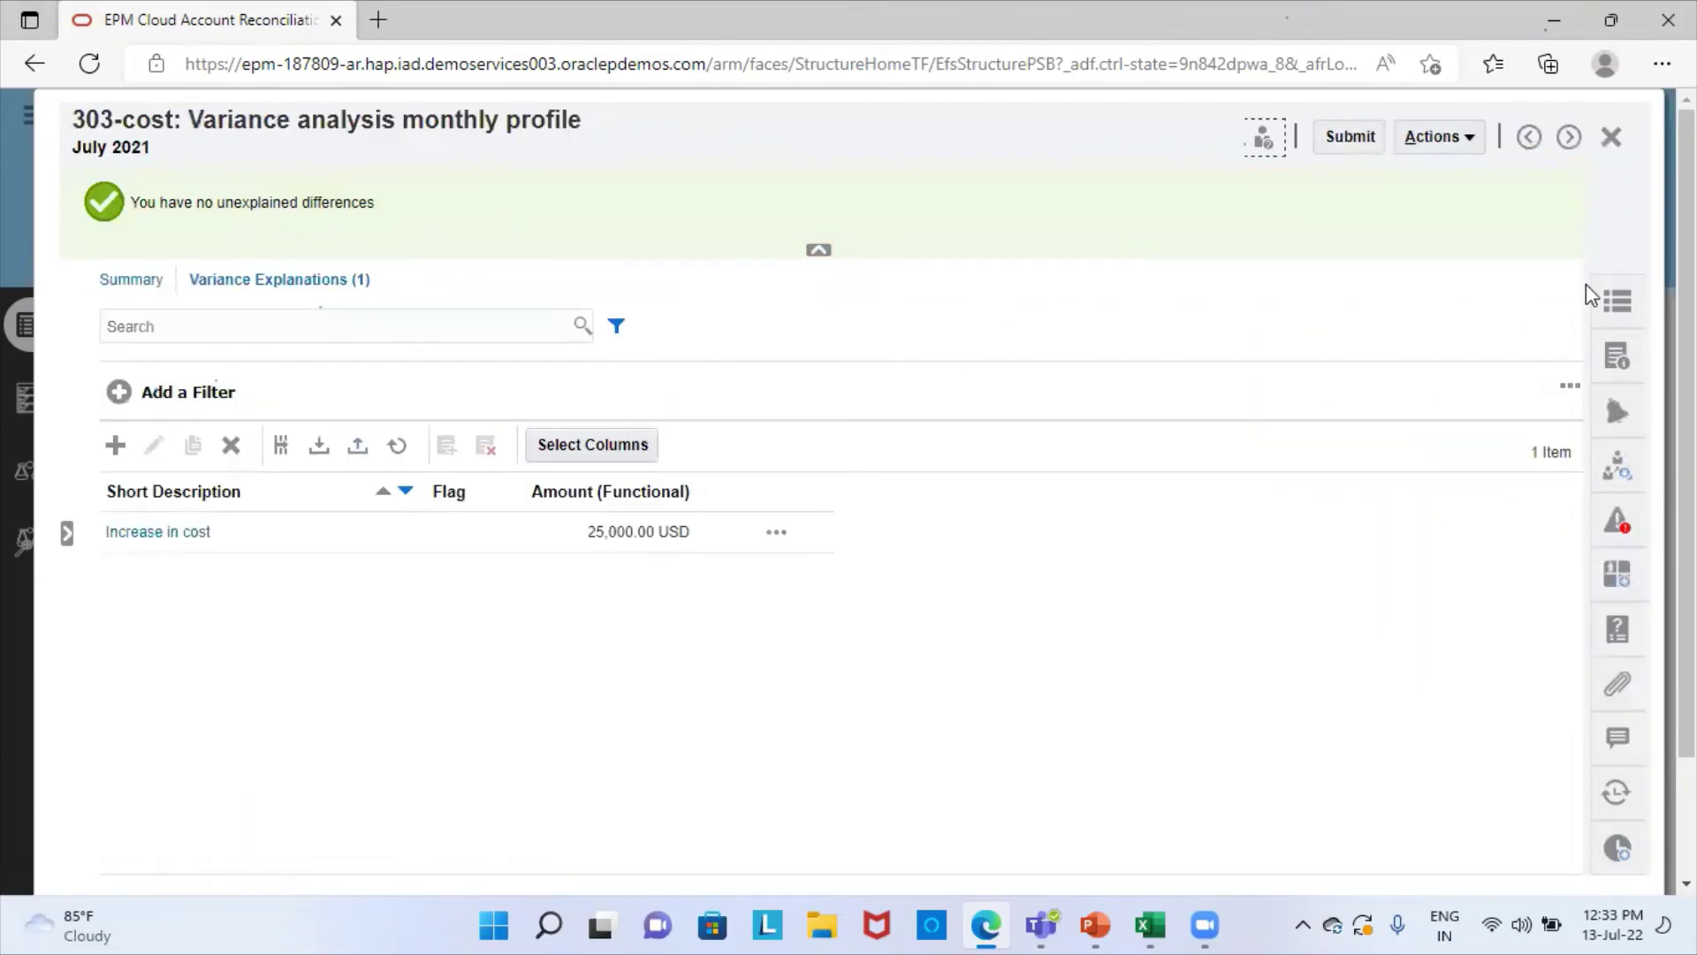
# Step: Submit the July 2021 reconciliation as preparer and close it
pyautogui.click(1358, 139)
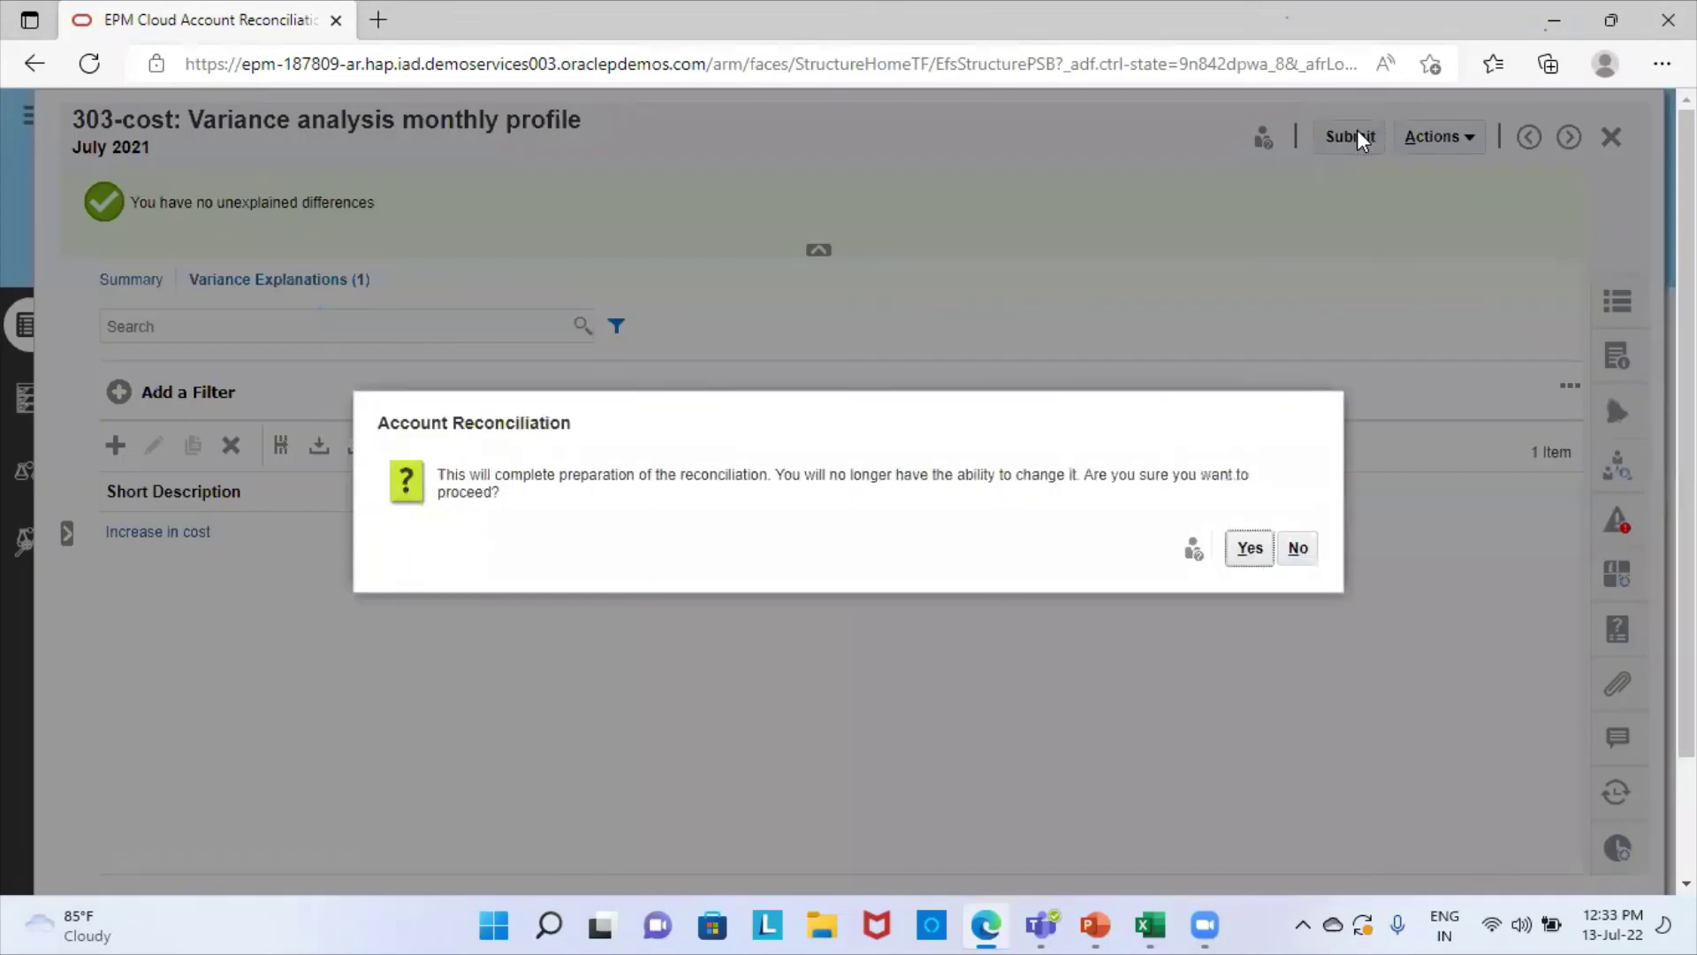
pyautogui.click(1234, 557)
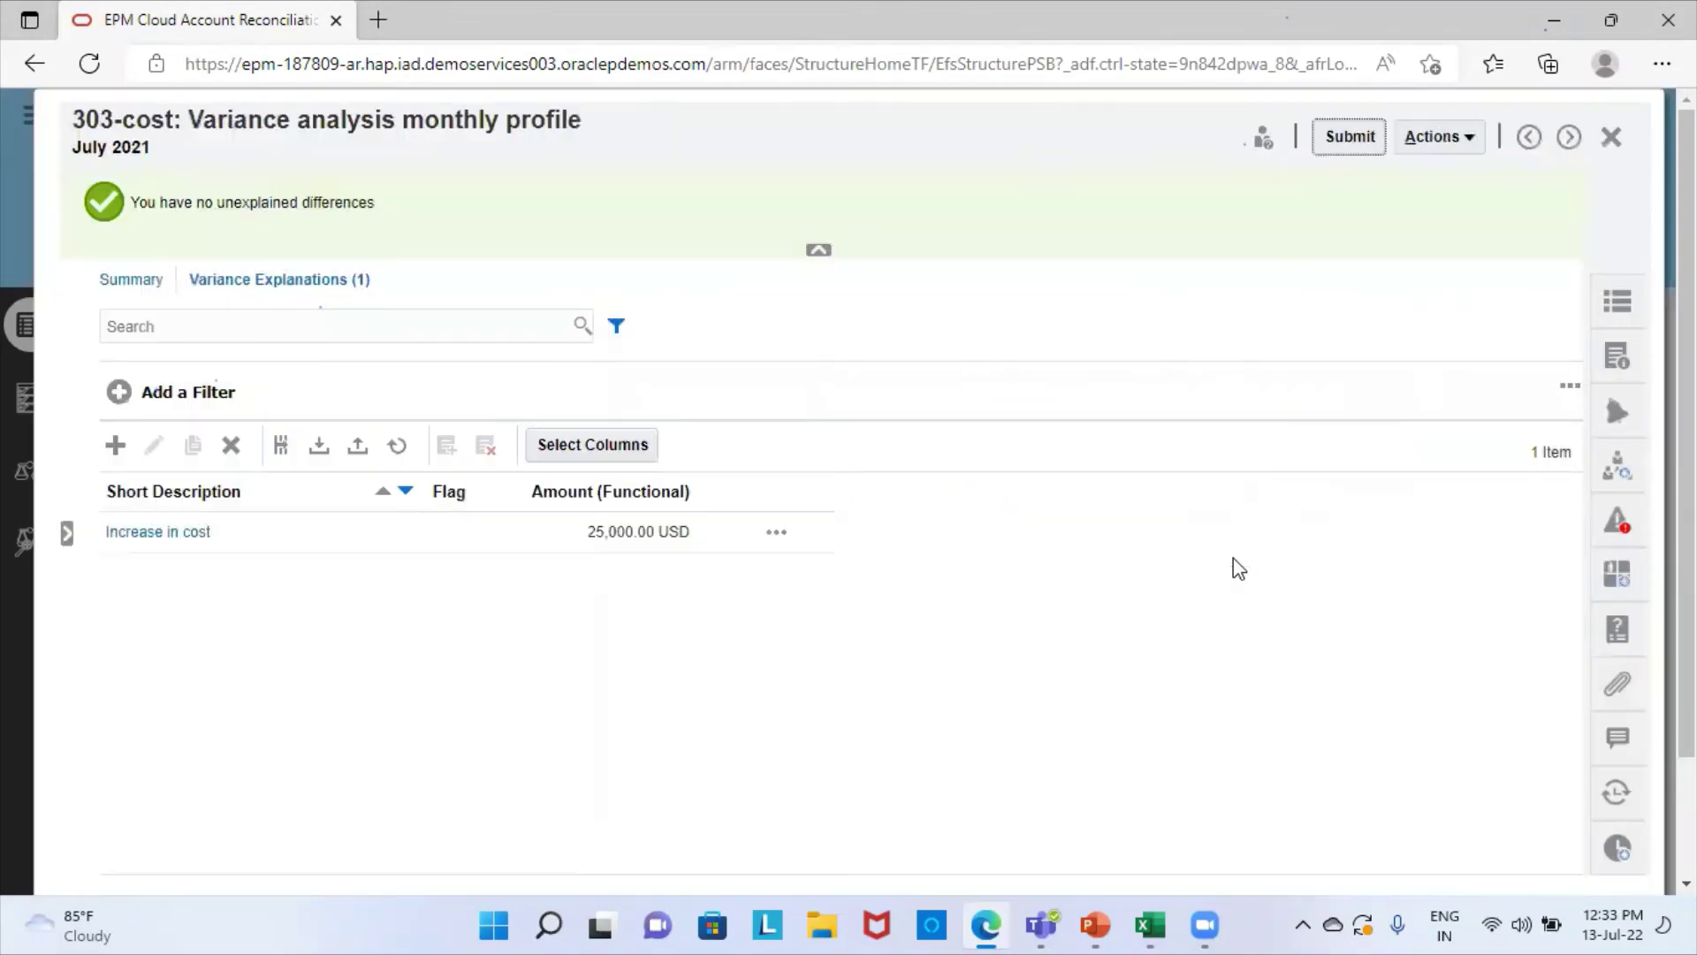
pyautogui.click(1612, 139)
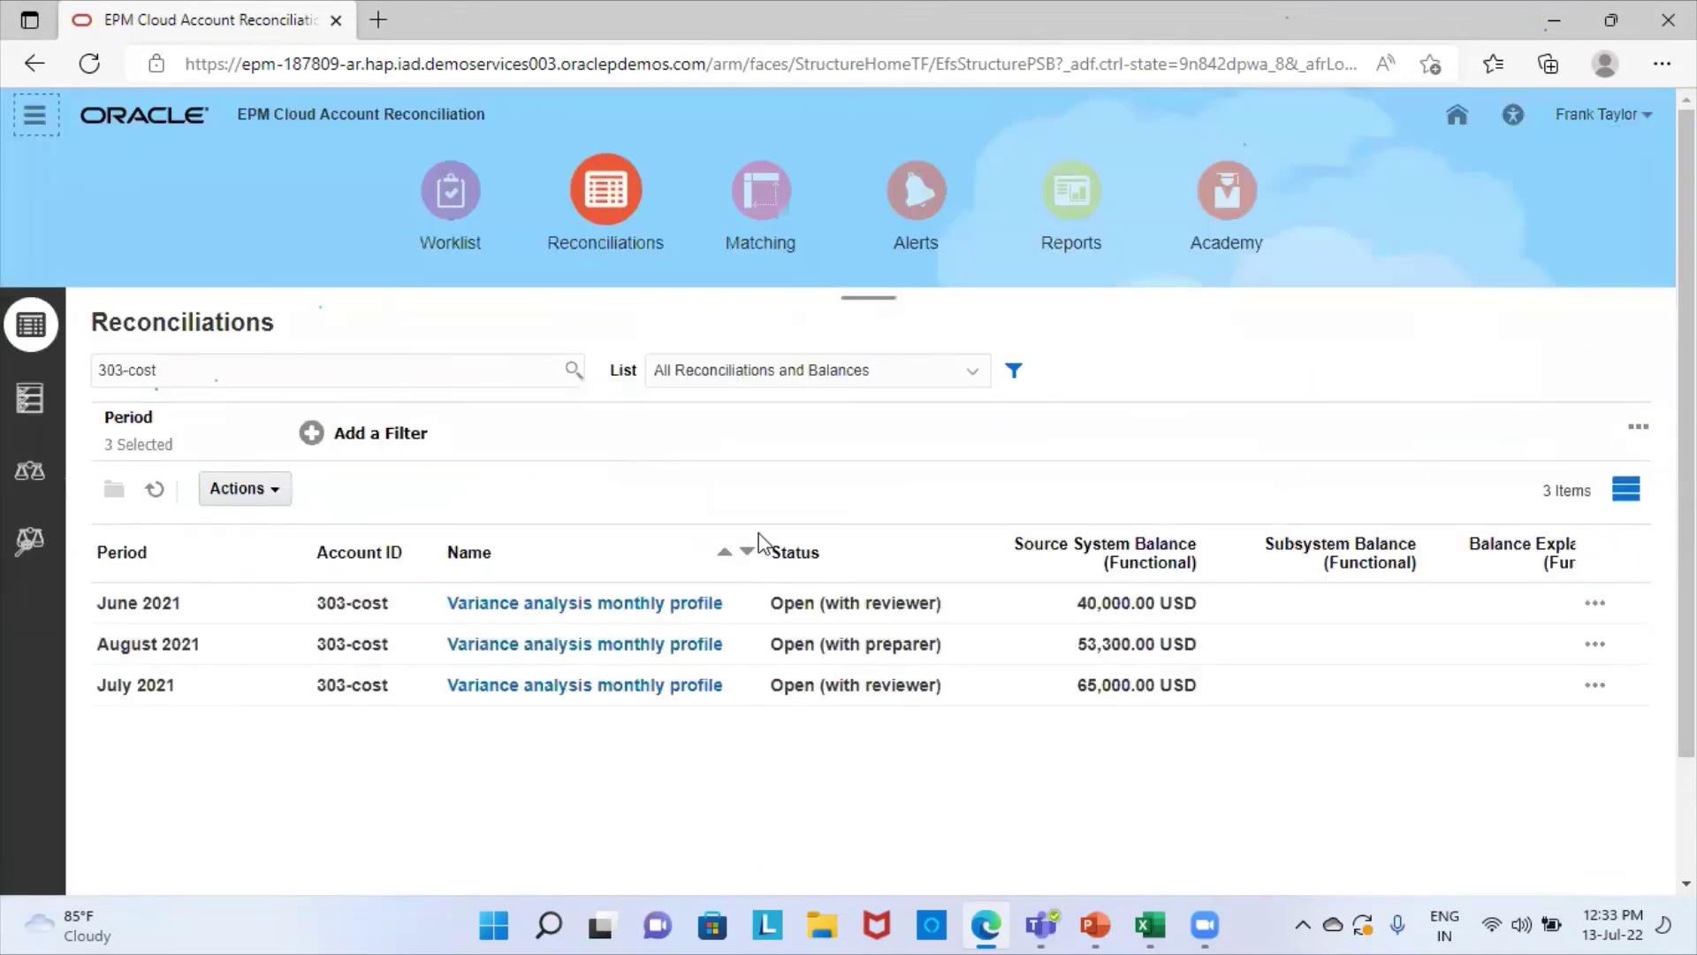
# Step: Open the August 2021 reconciliation and save a variance explanation described as "Decrease in cost" with an amount of -11,700 USD
pyautogui.click(484, 646)
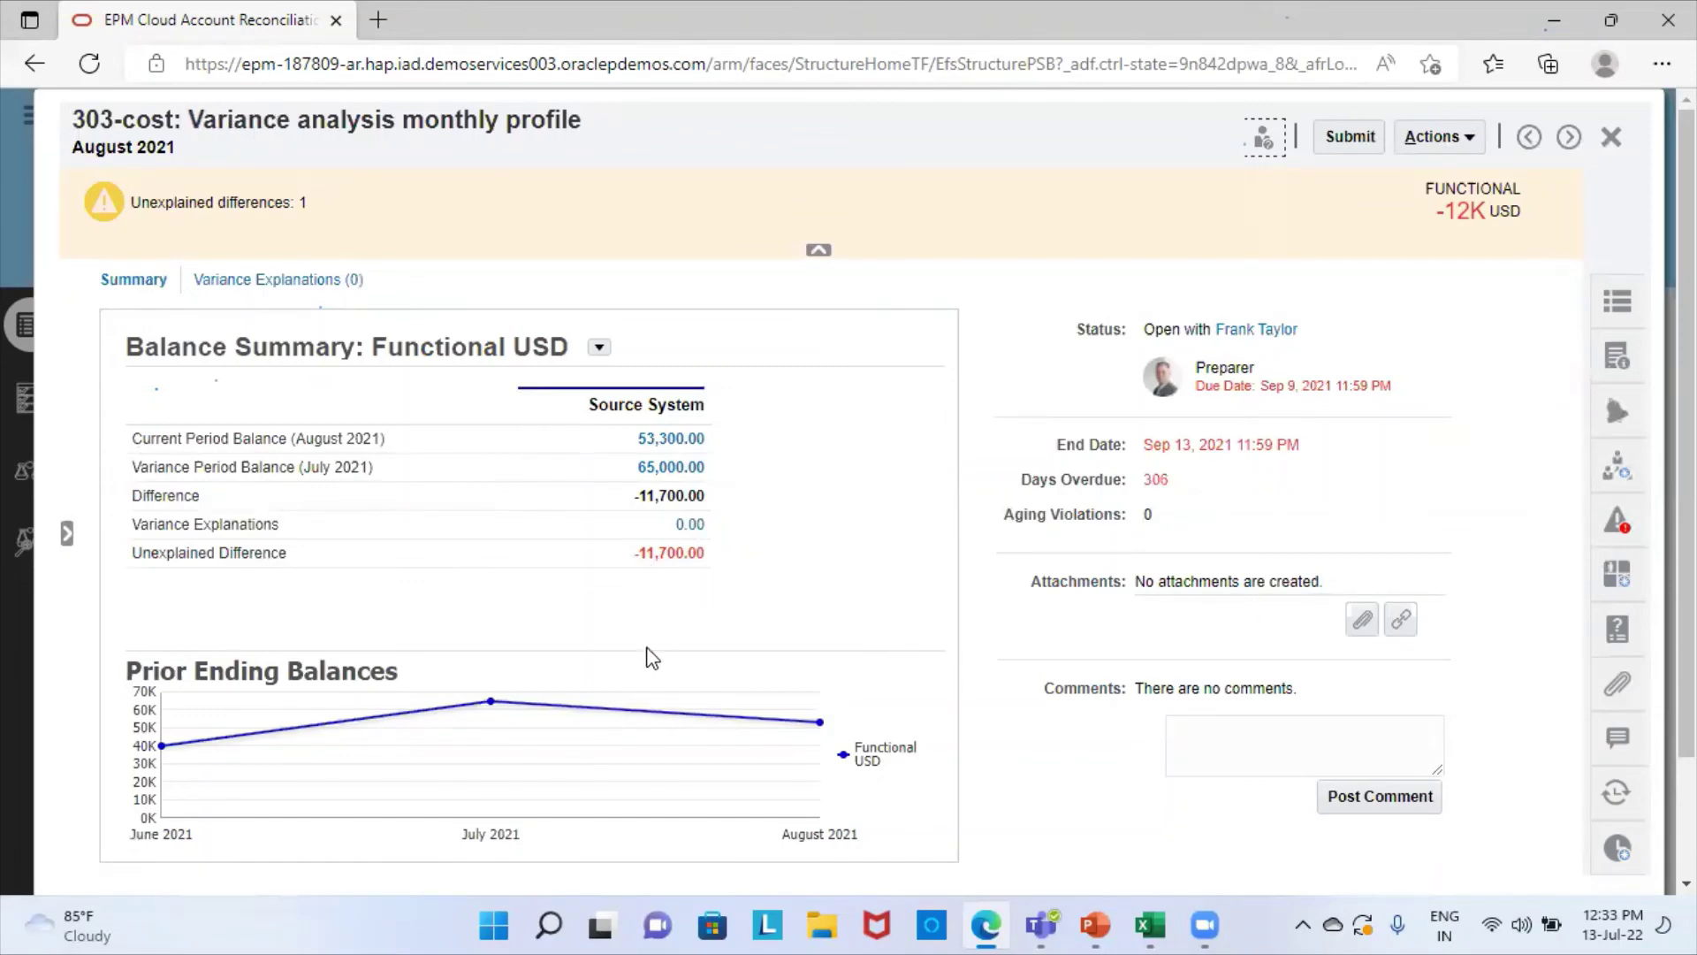
pyautogui.scroll(-1, 634, 692)
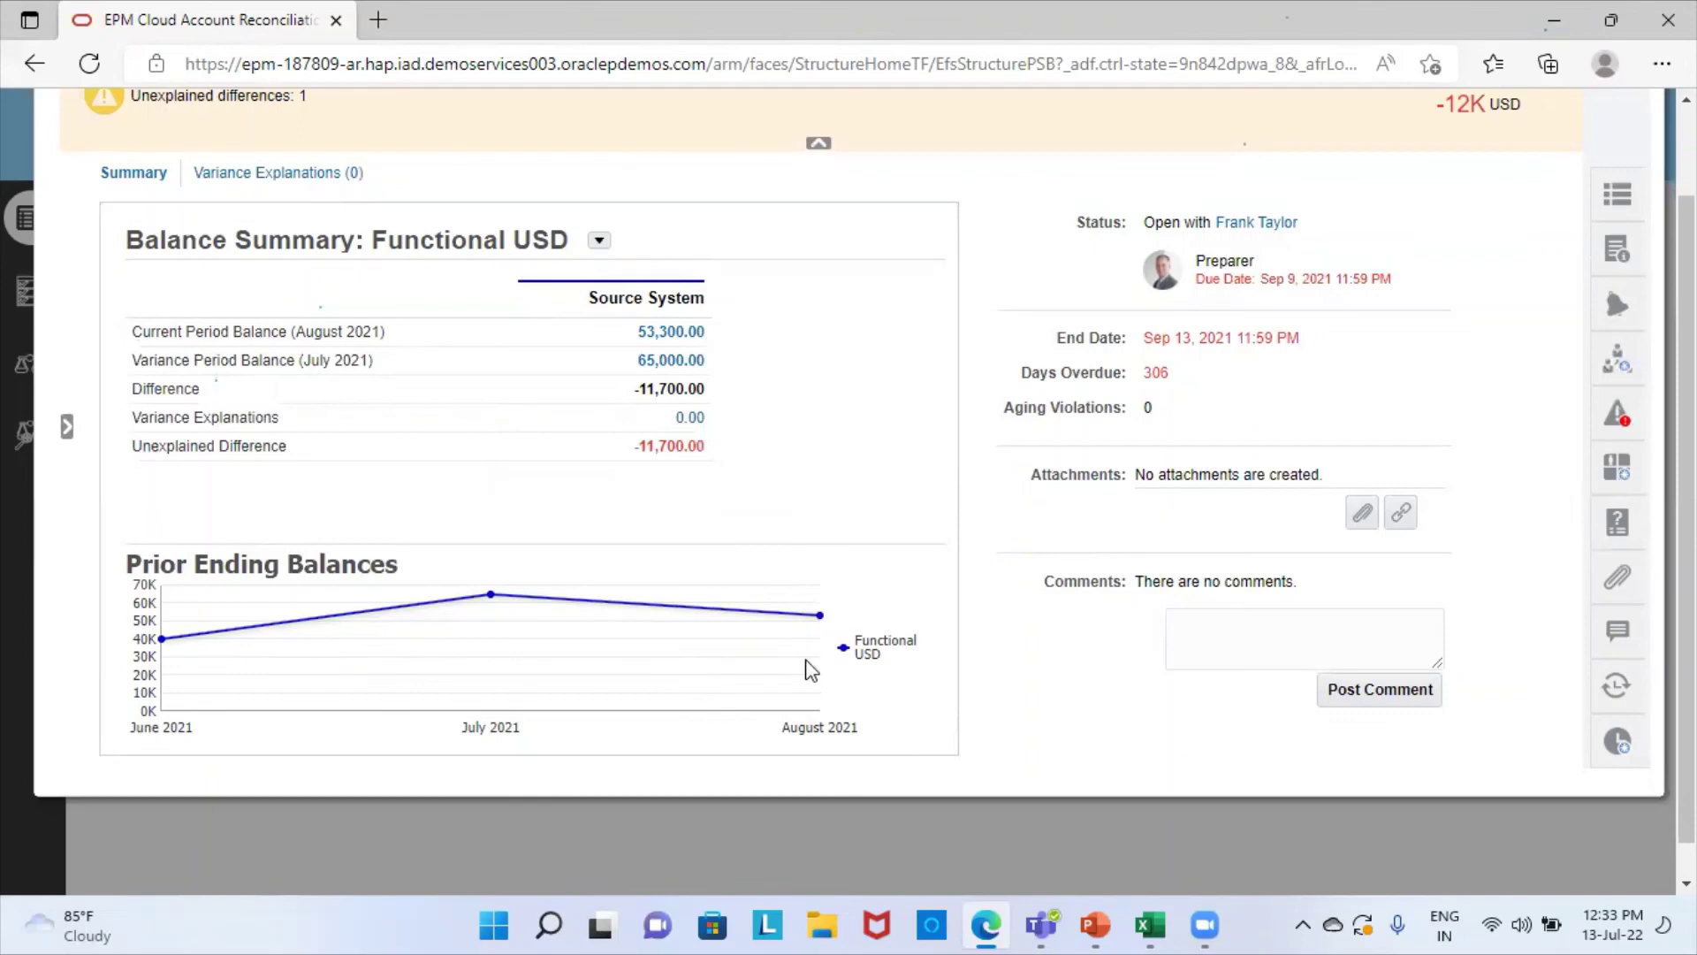
pyautogui.scroll(1, 842, 520)
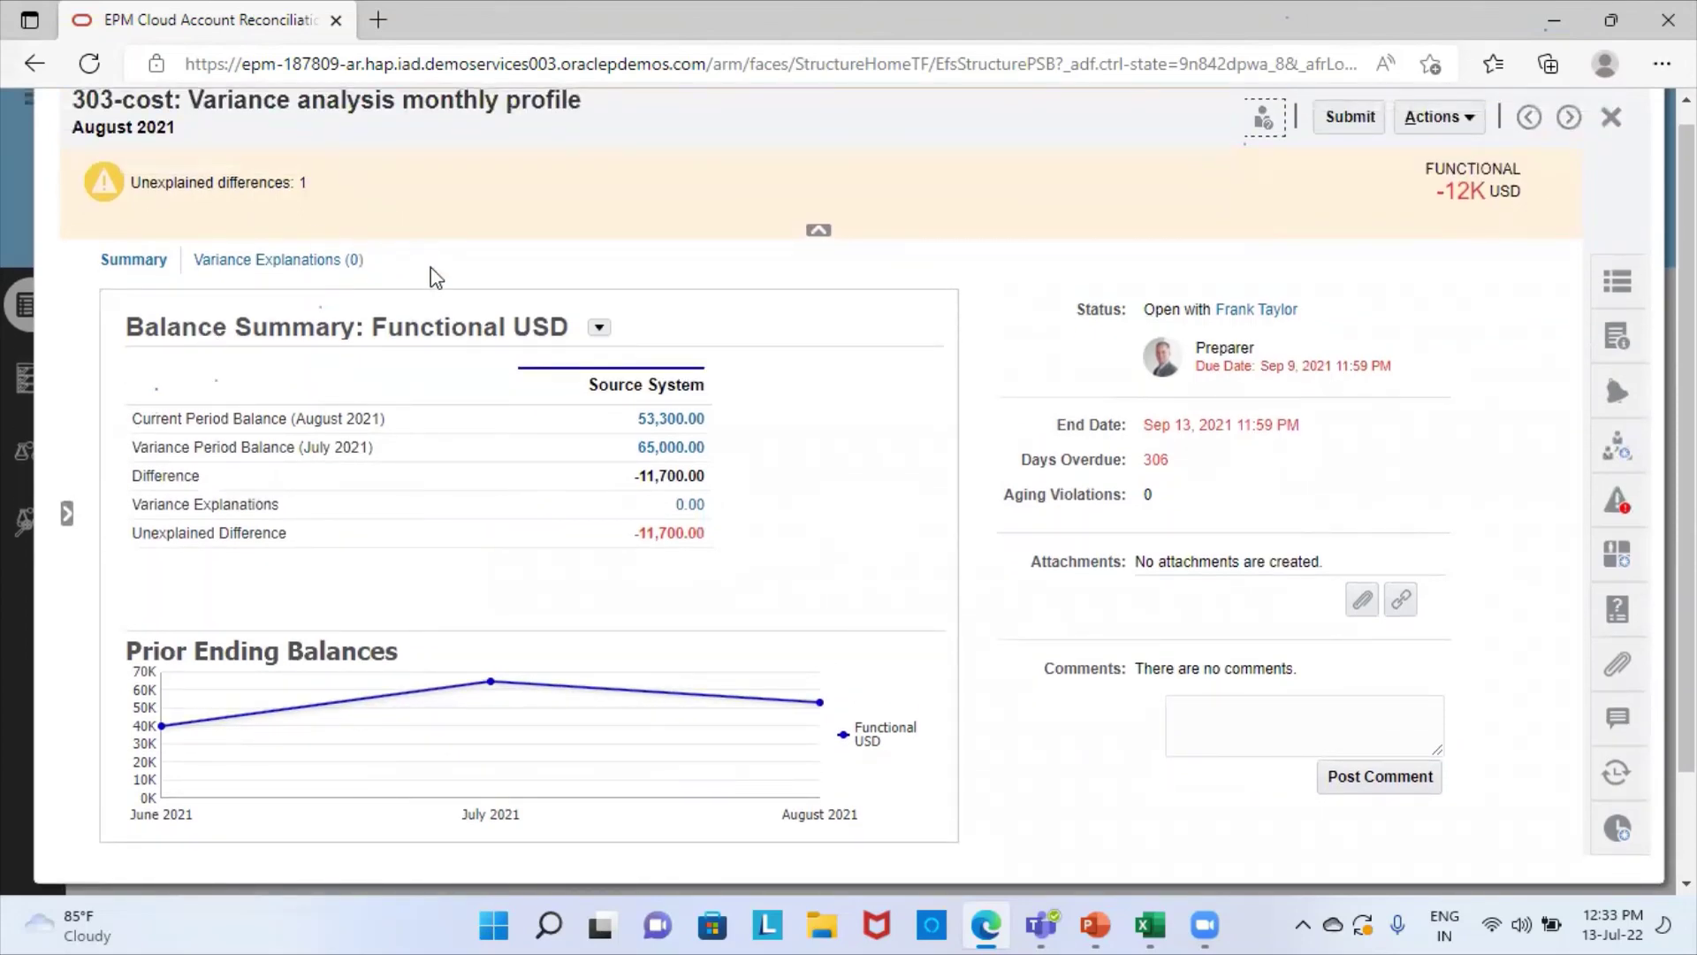
pyautogui.click(320, 259)
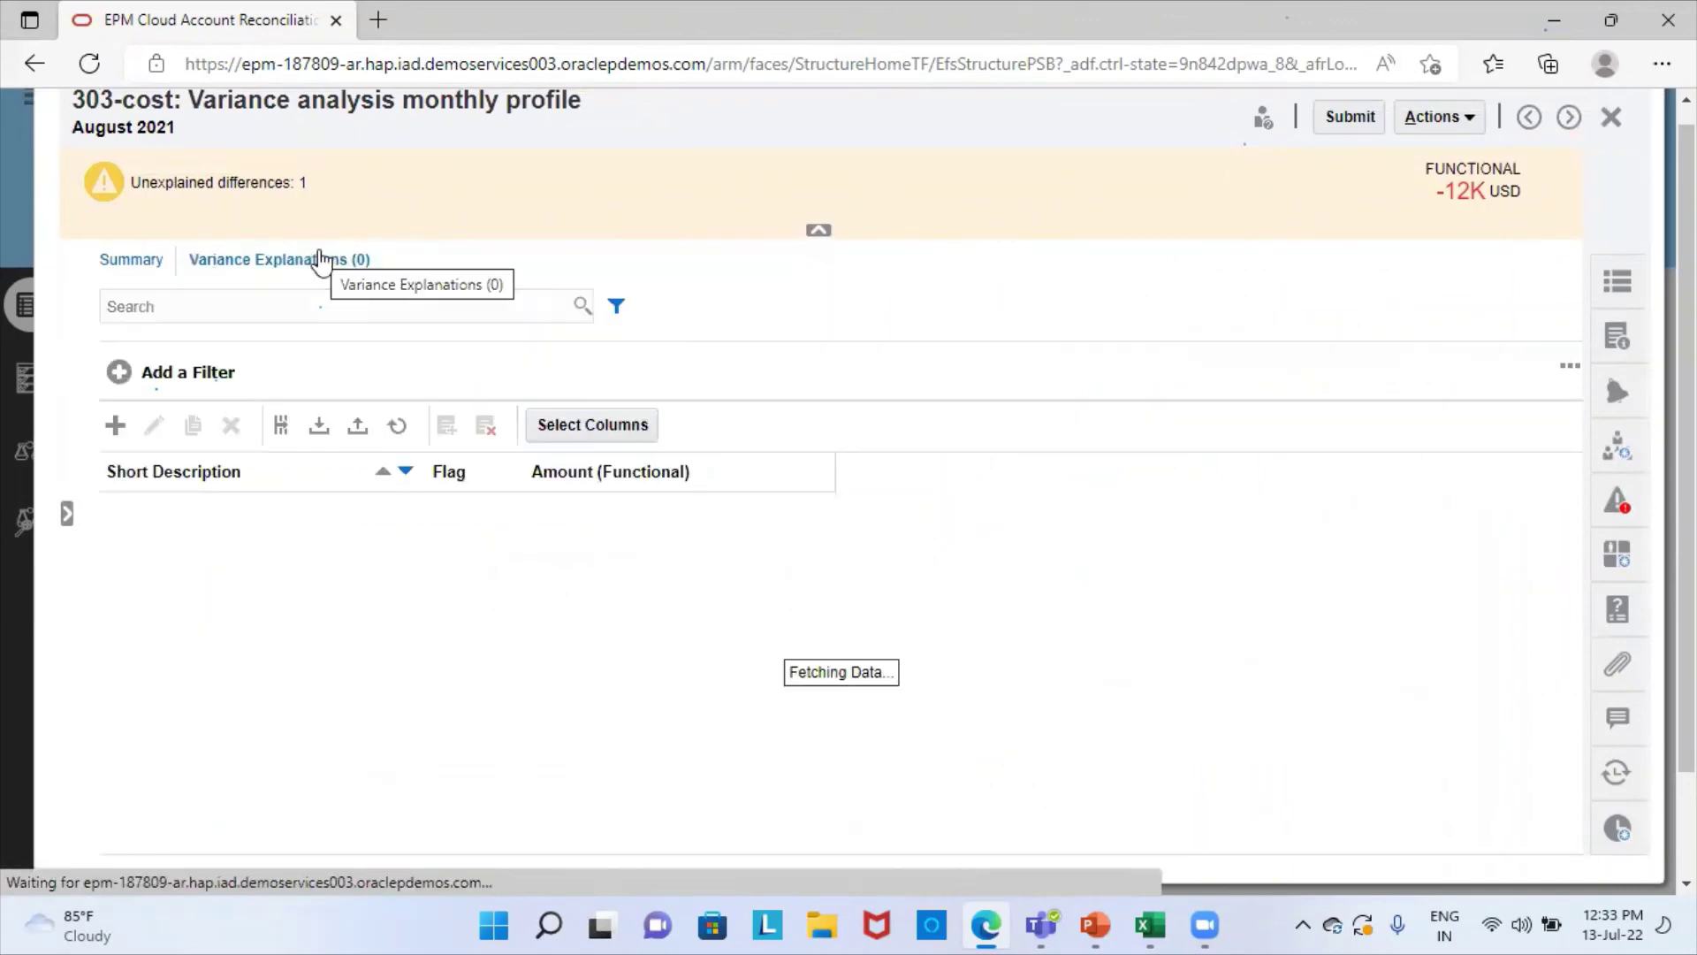
pyautogui.click(116, 425)
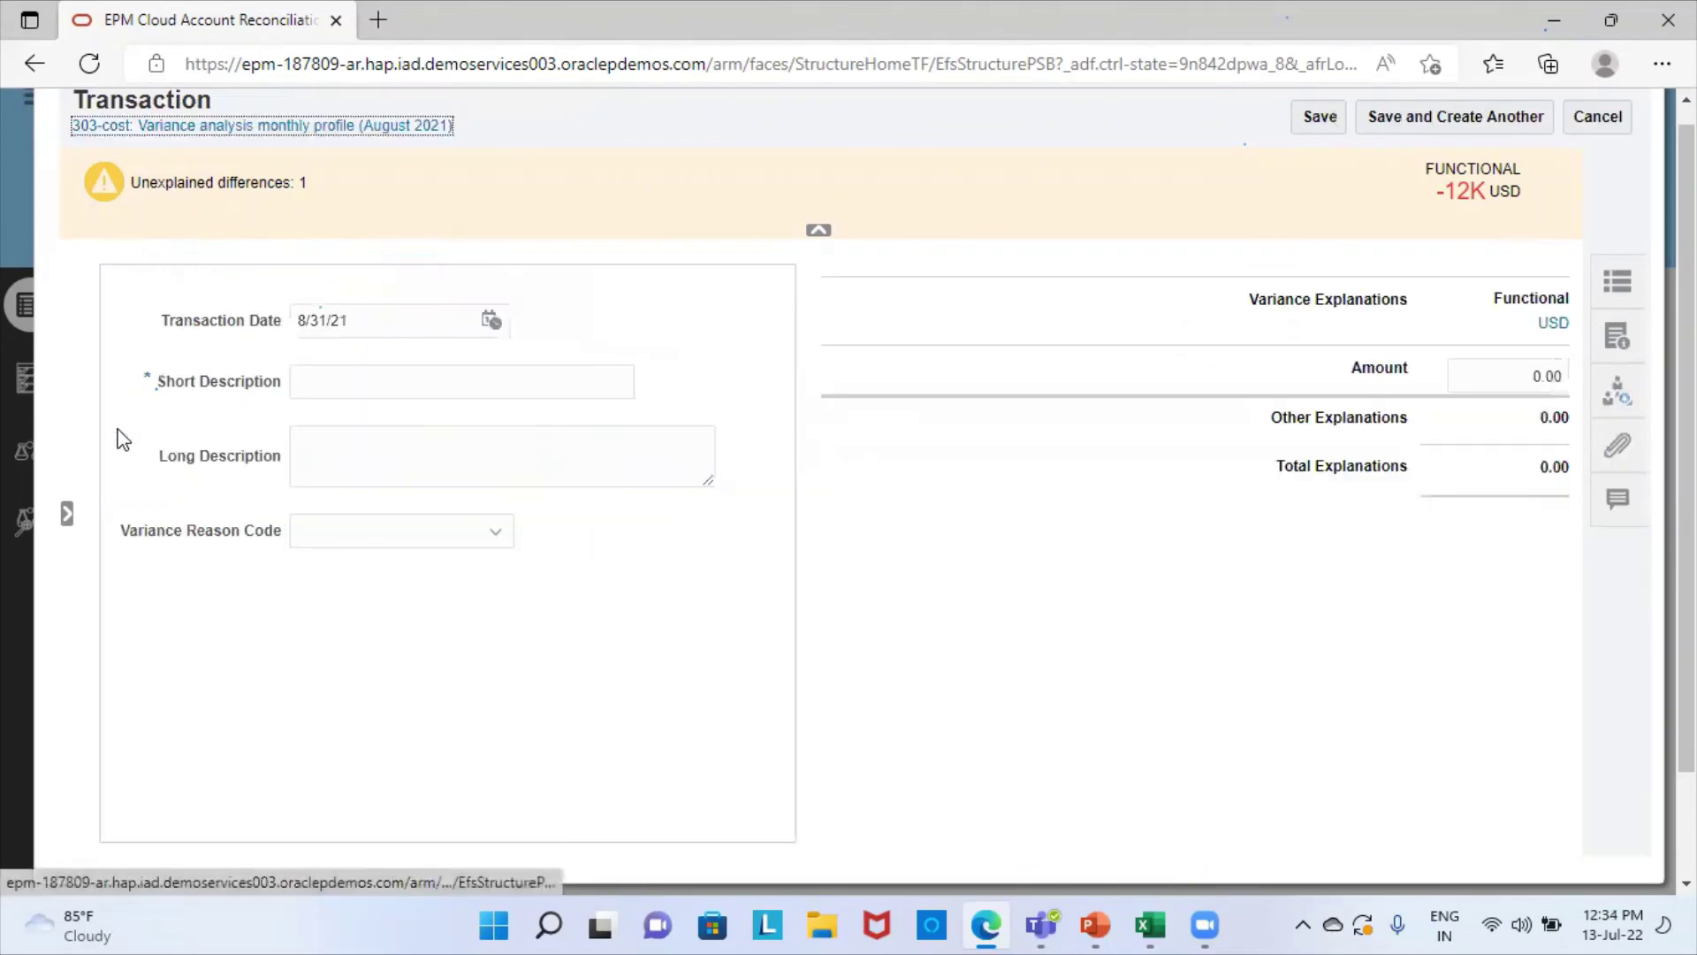
pyautogui.click(428, 376)
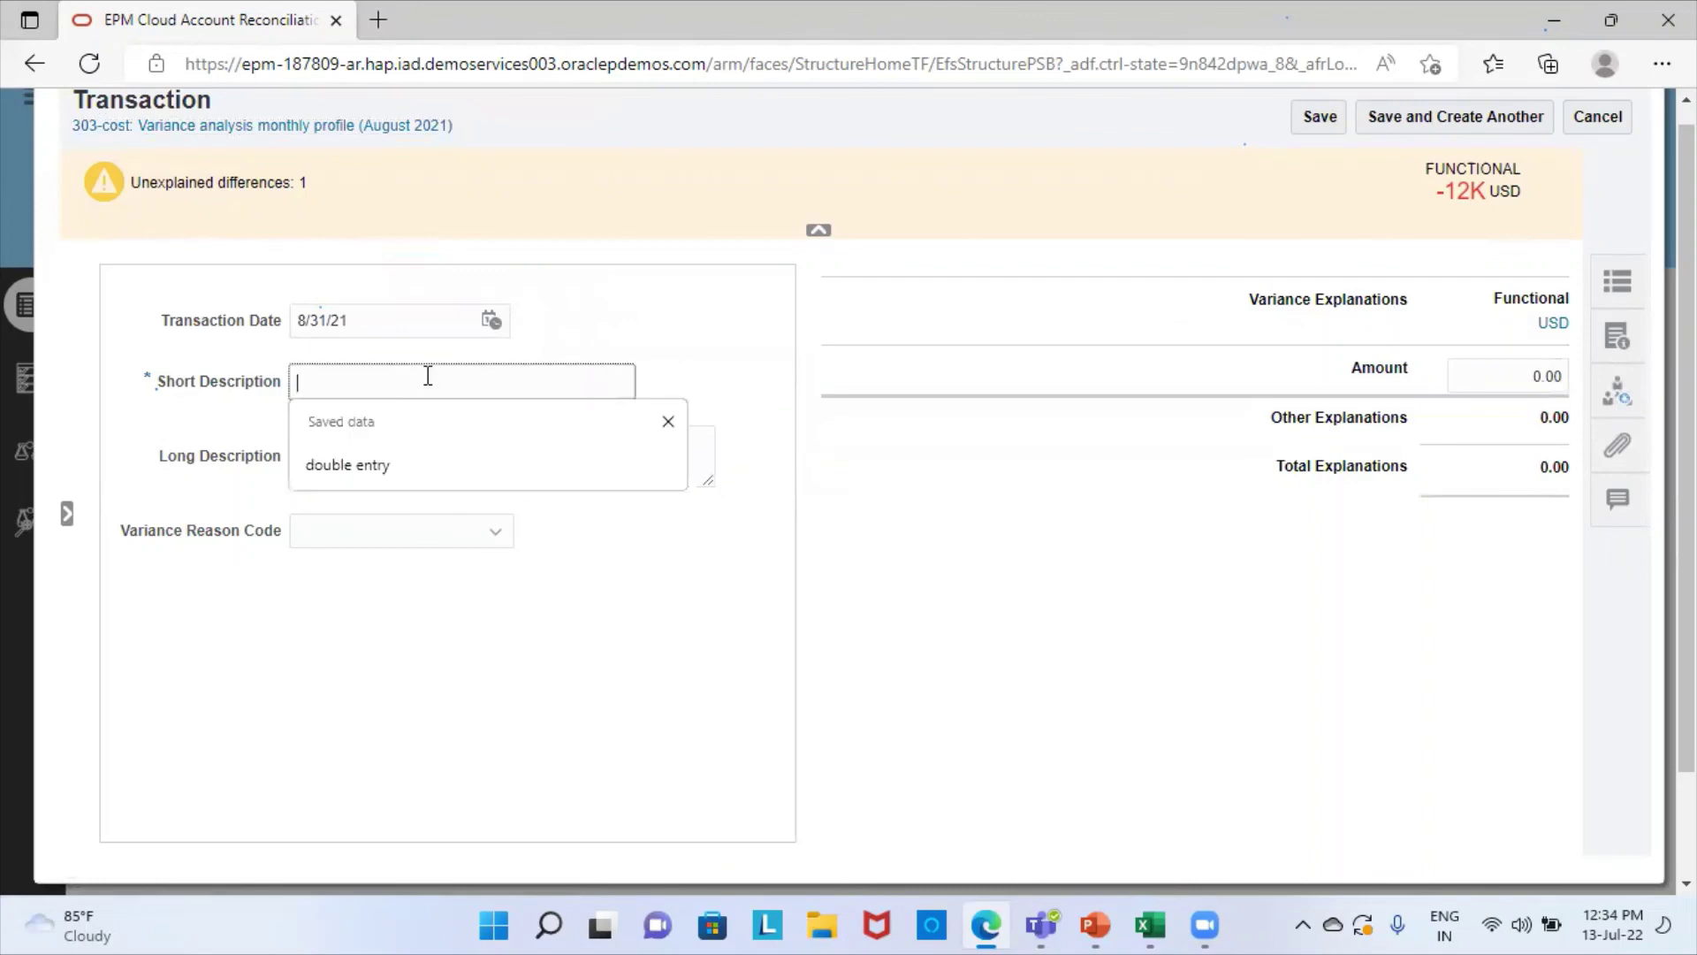
pyautogui.write('De')
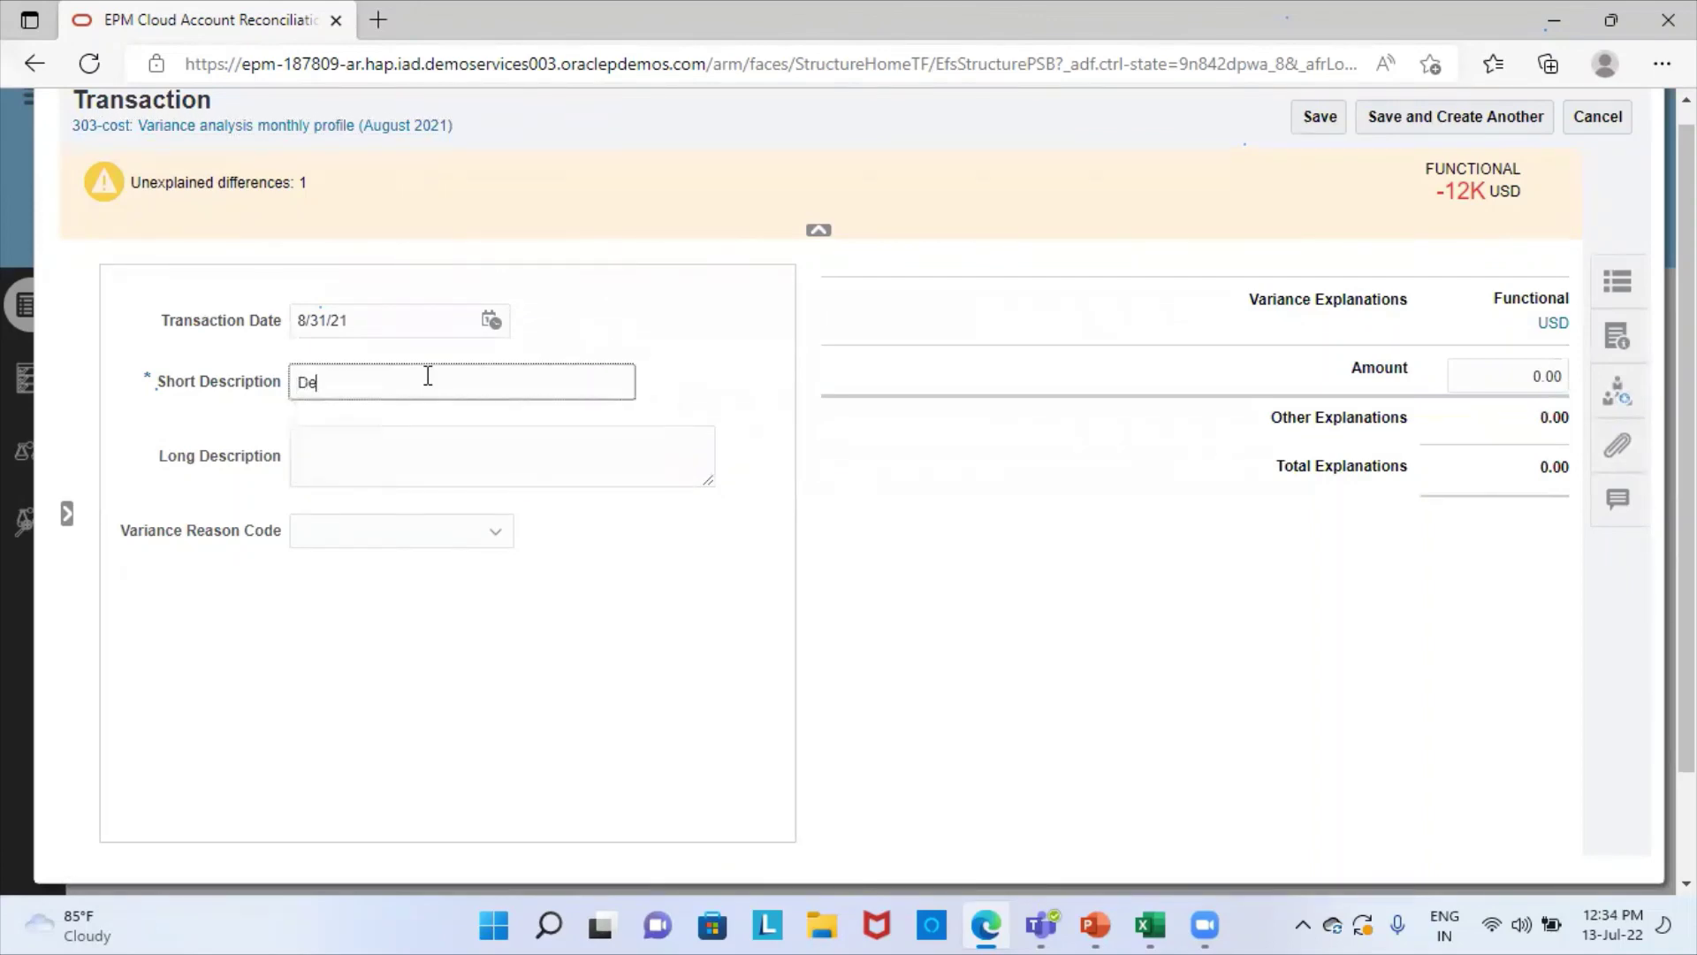
pyautogui.write('crease in cost')
pyautogui.click(1547, 376)
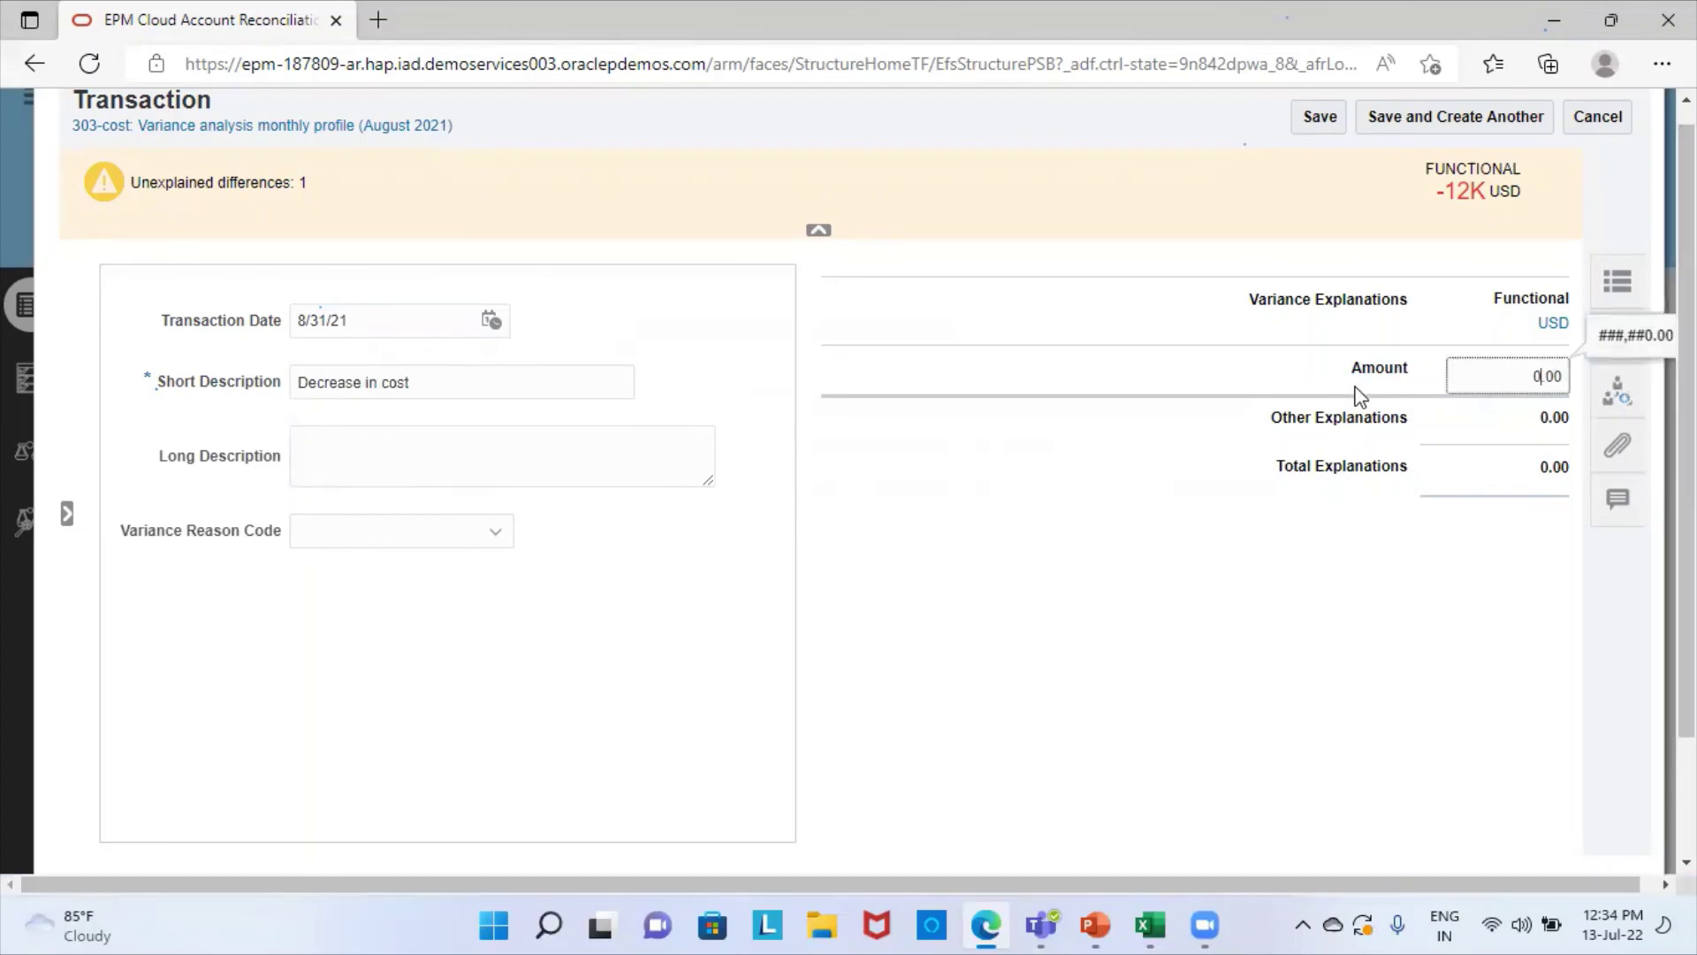
pyautogui.write('-11700')
pyautogui.click(1319, 125)
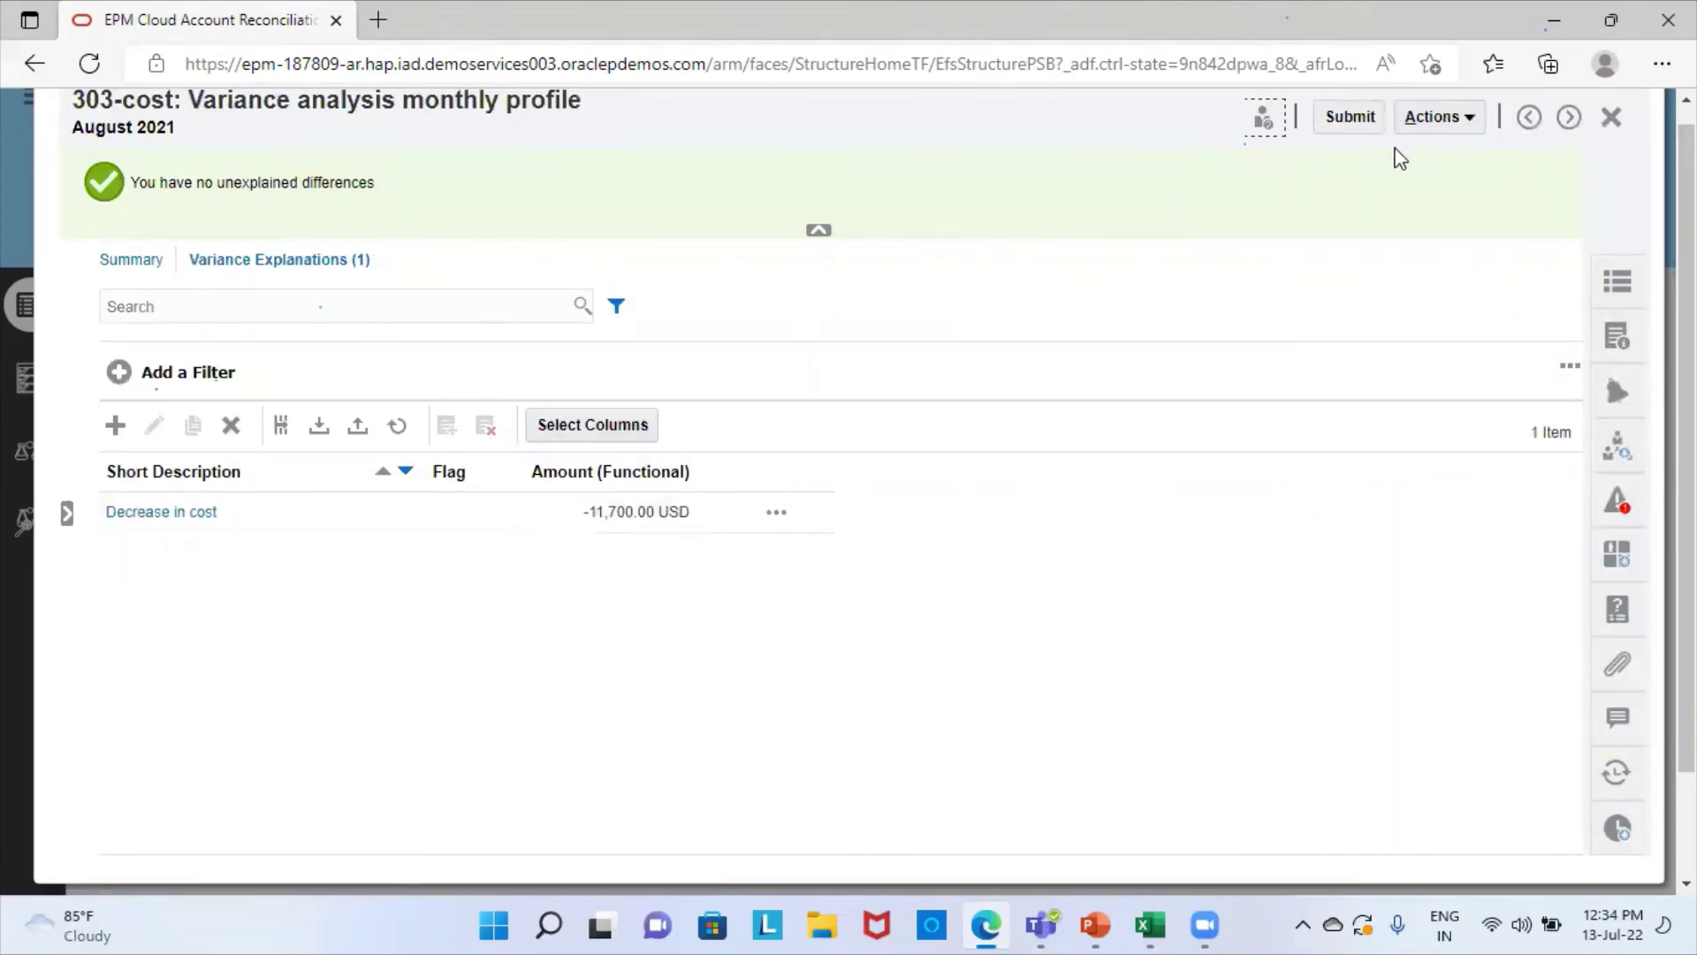
# Step: Submit the August 2021 reconciliation as preparer and close it
pyautogui.click(1348, 117)
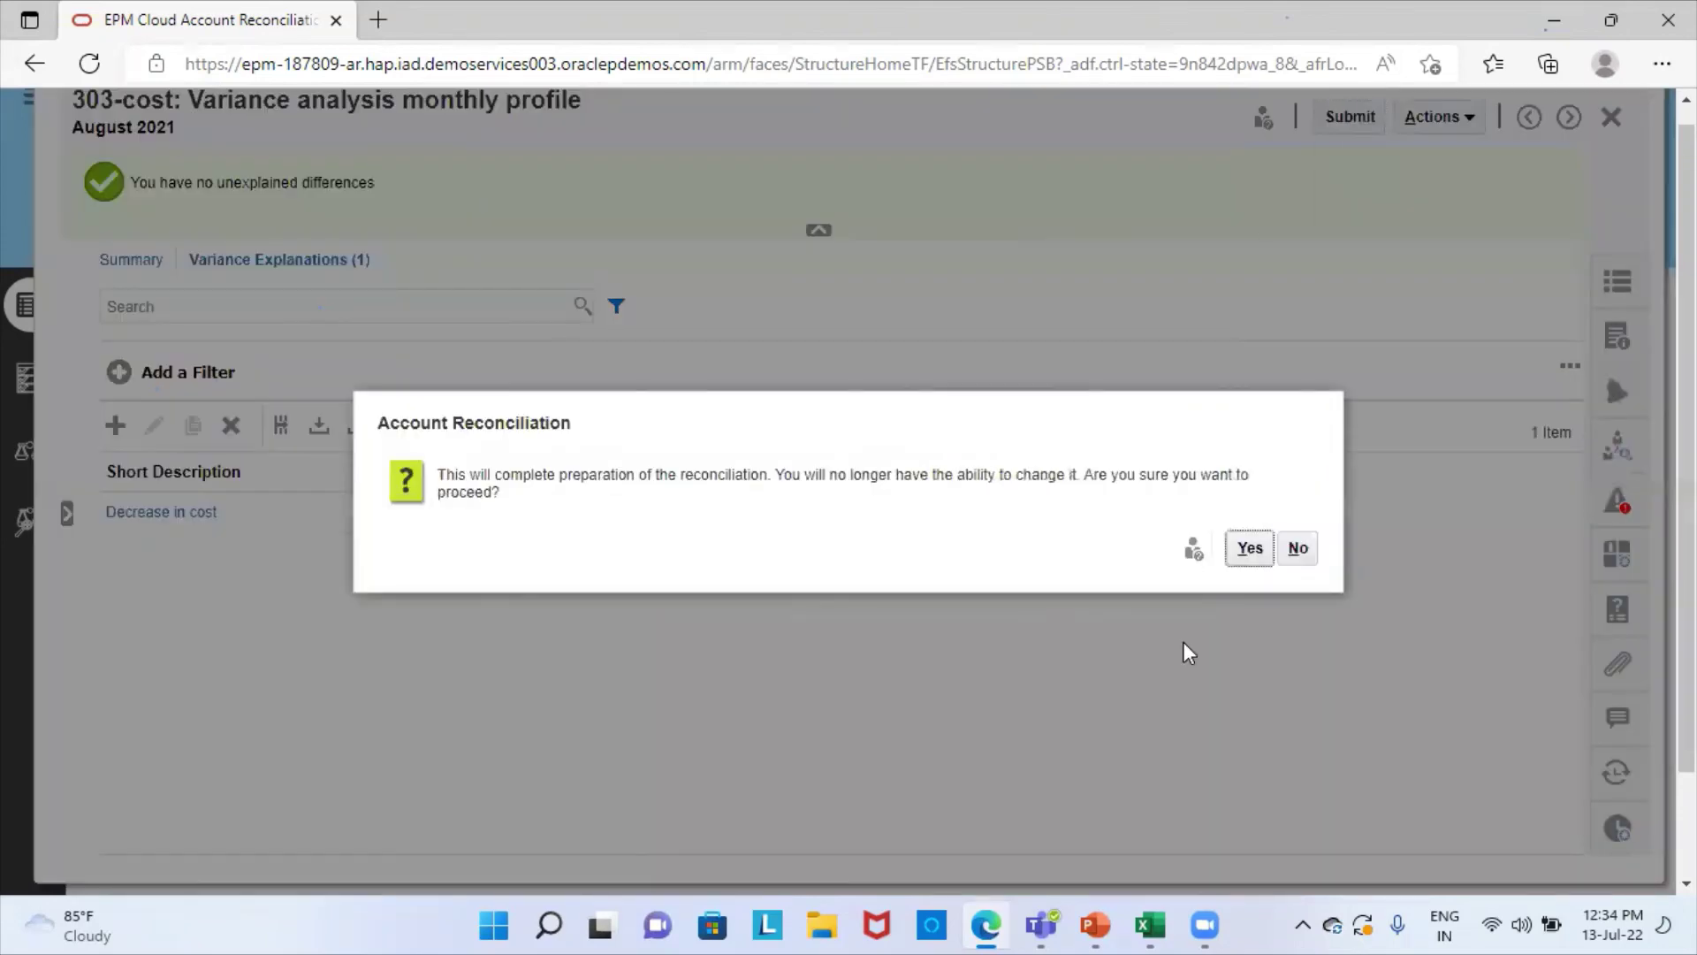
pyautogui.click(1255, 555)
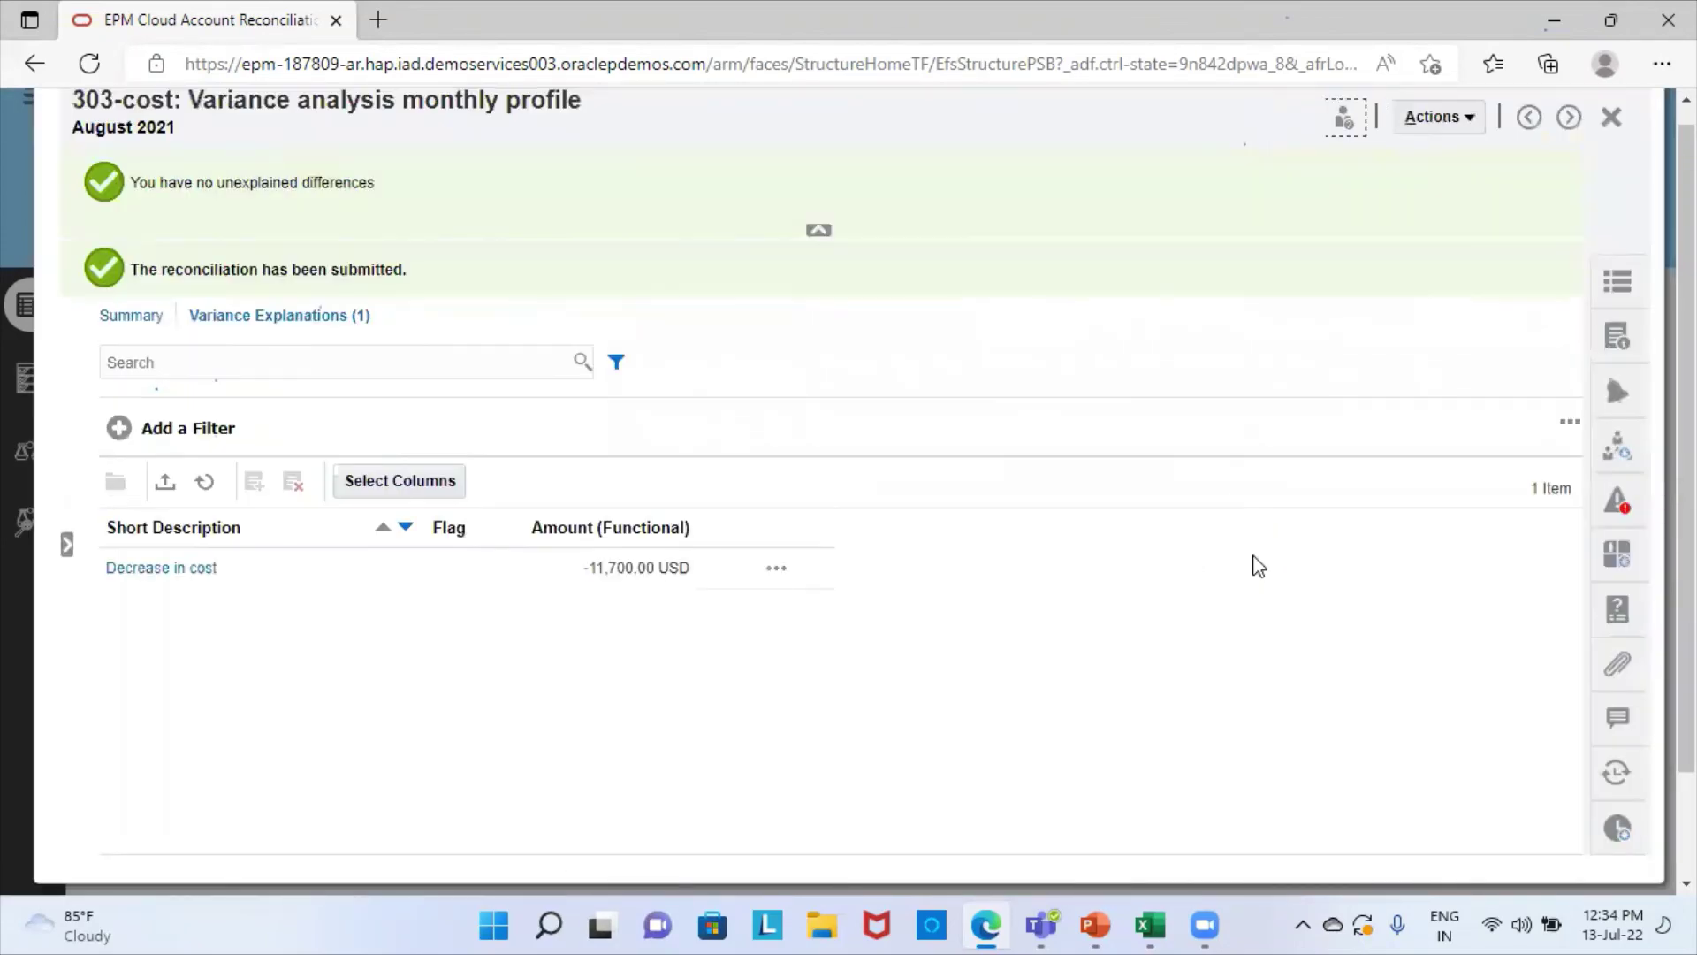
pyautogui.click(1616, 118)
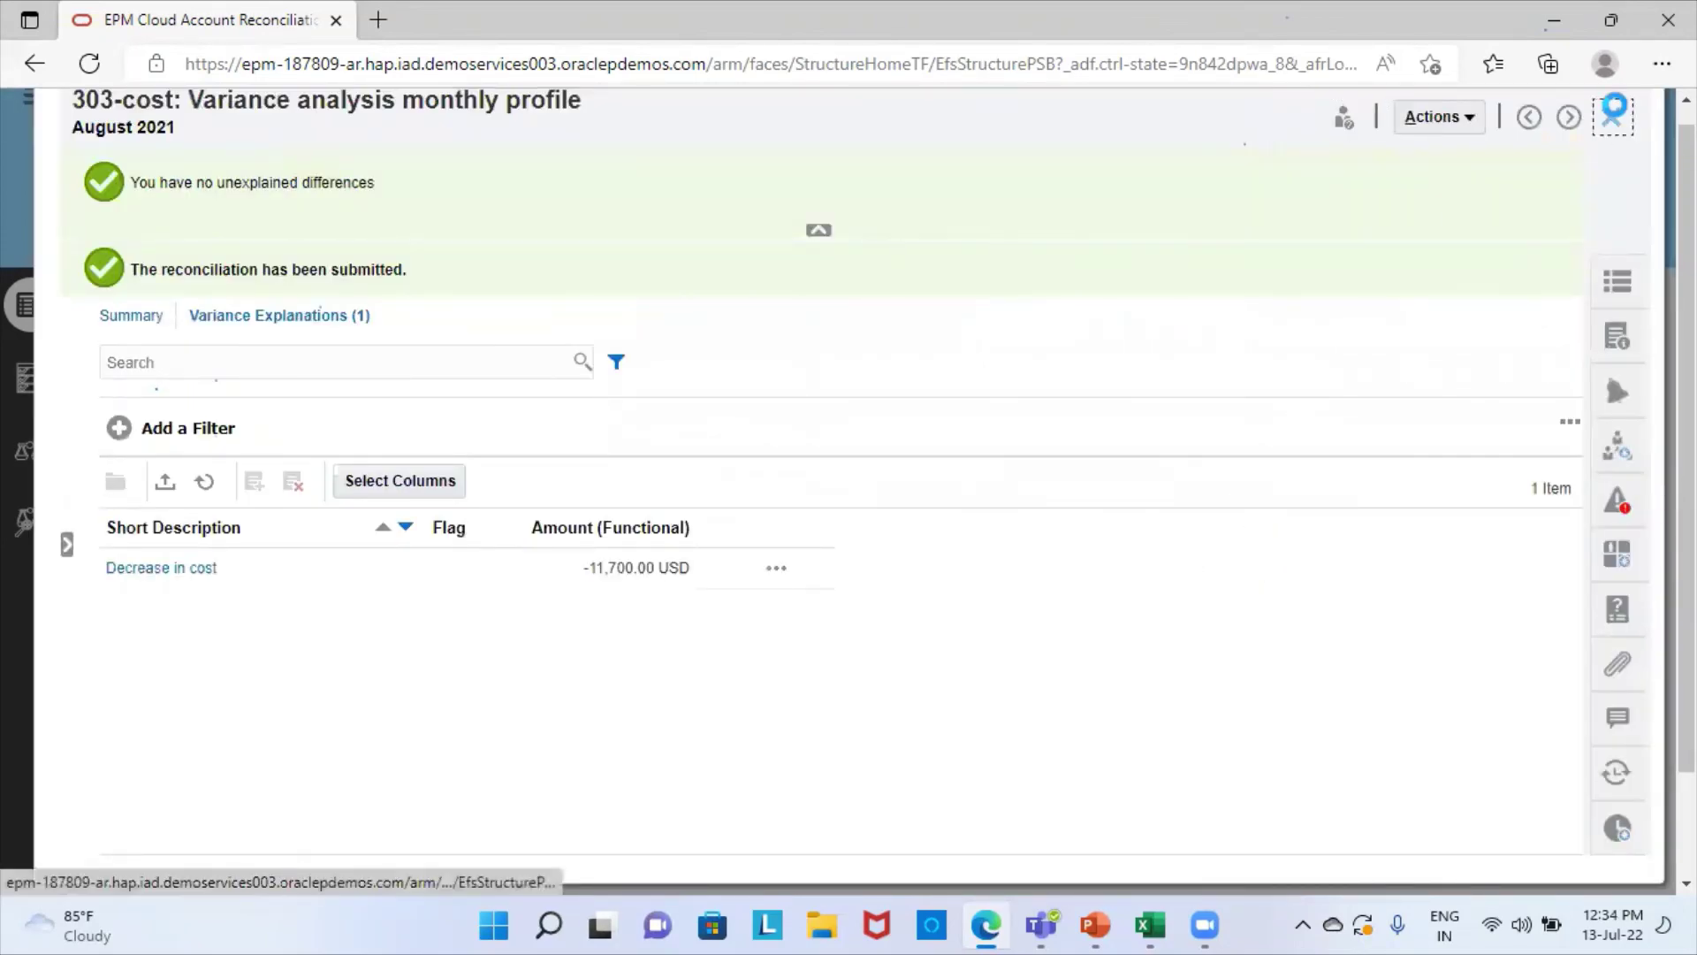